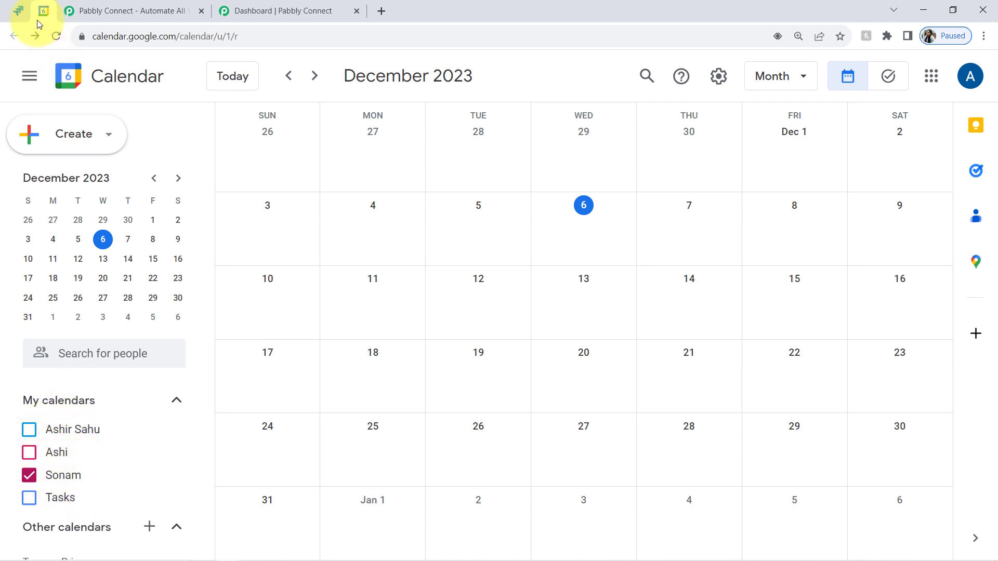
# Move from the Jira and Google Calendar tabs to the Pabbly Connect website and show its address.
pyautogui.click(17, 12)
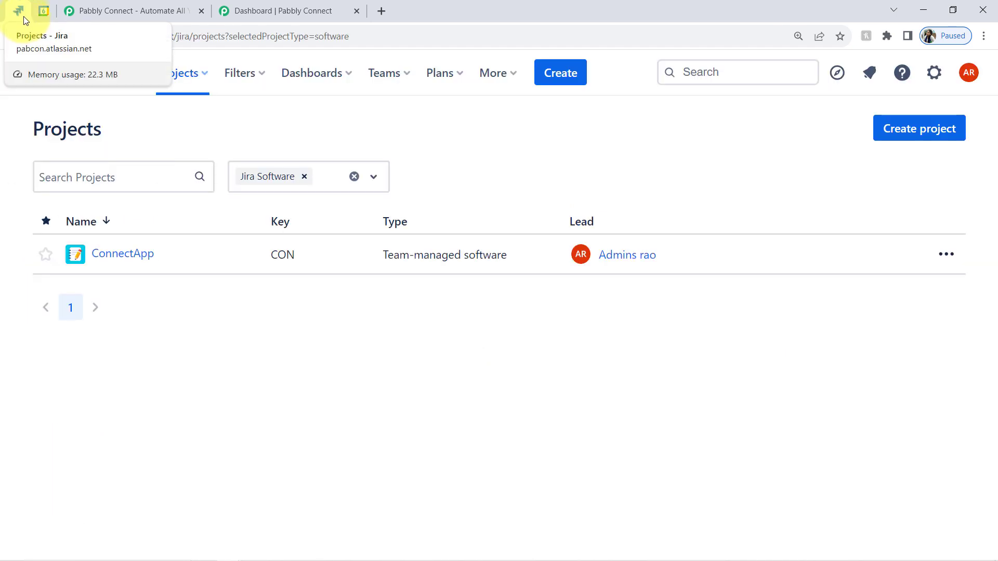
pyautogui.click(44, 15)
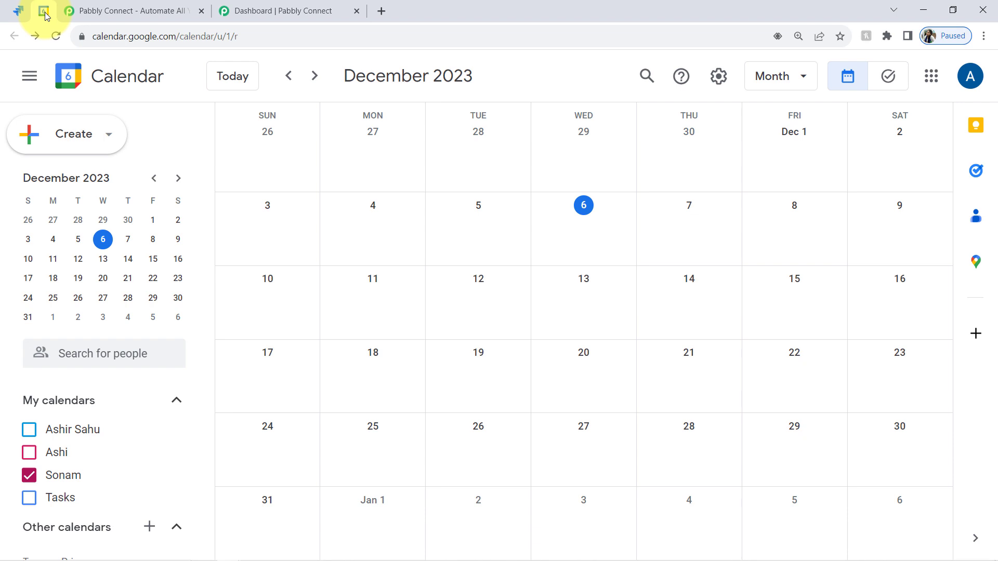
pyautogui.click(81, 8)
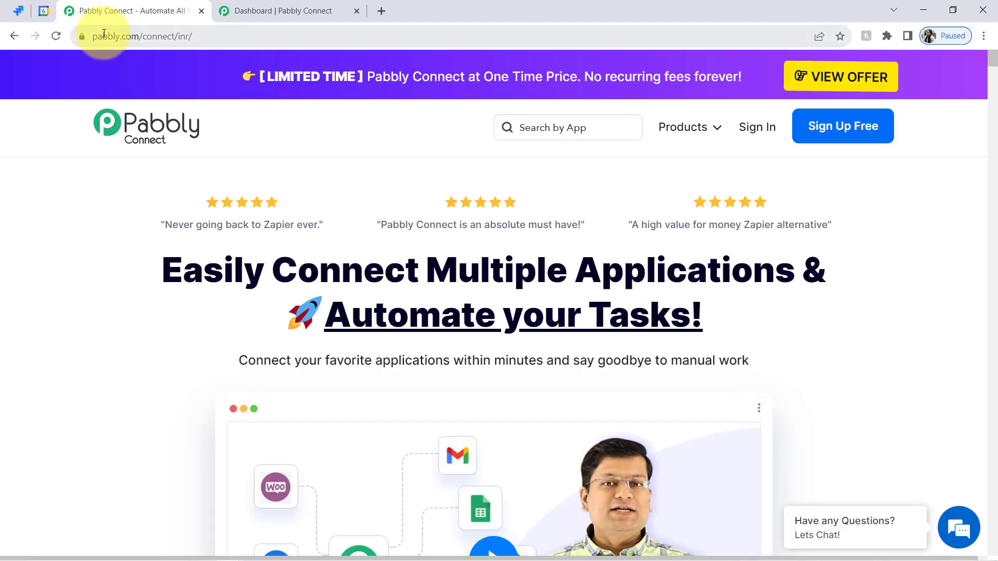
pyautogui.moveTo(104, 37); pyautogui.dragTo(248, 111)
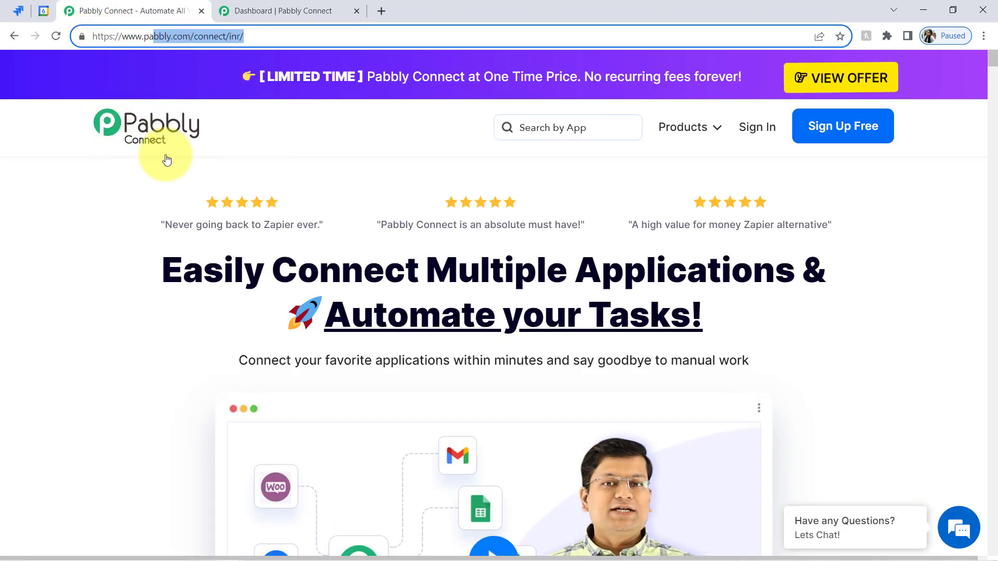
# Highlight the Pabbly Connect headline words and subtitle, then go to the Dashboard tab.
pyautogui.moveTo(162, 264); pyautogui.dragTo(814, 355)
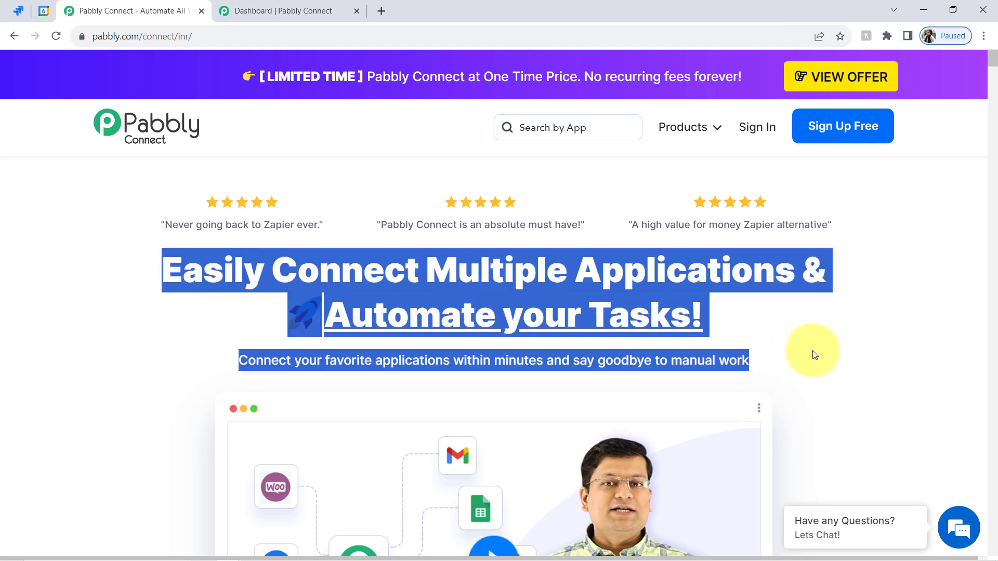
pyautogui.click(650, 294)
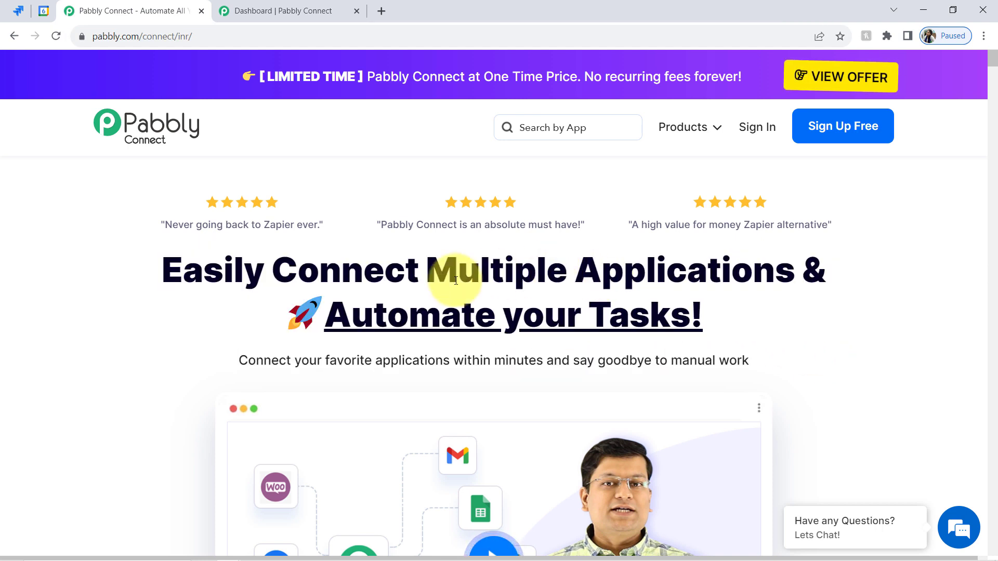
pyautogui.doubleClick(361, 274)
pyautogui.doubleClick(647, 281)
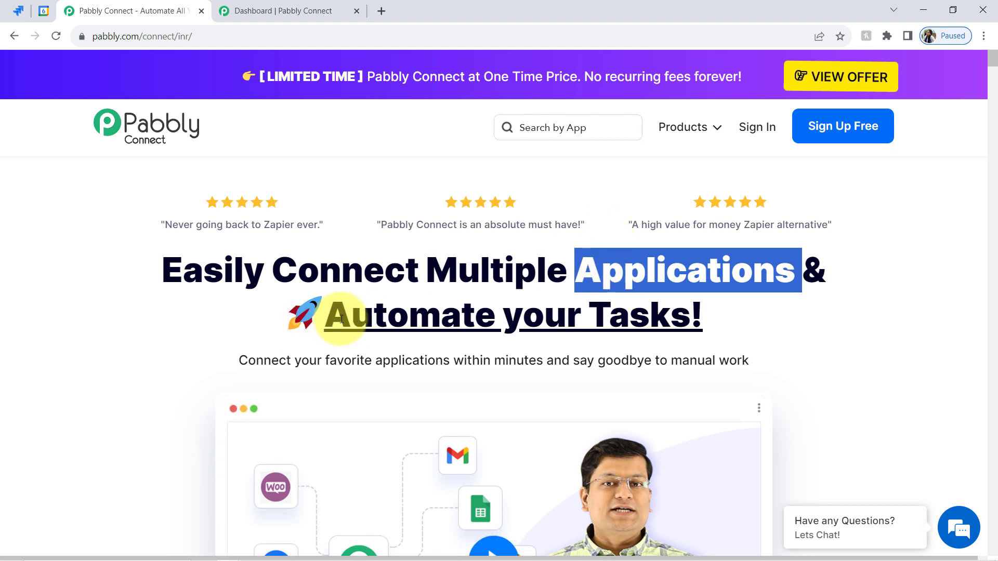
pyautogui.moveTo(341, 319); pyautogui.dragTo(682, 355)
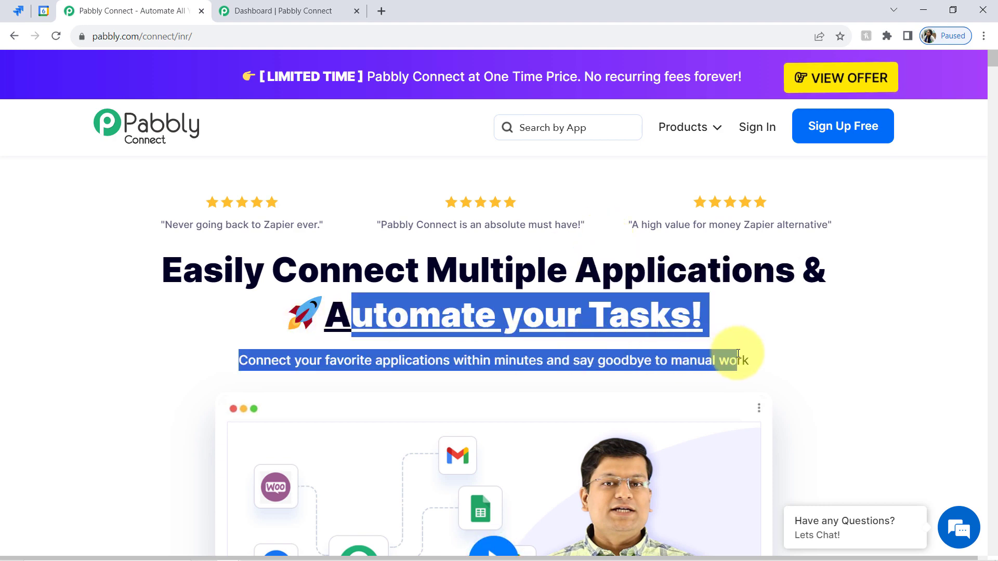
pyautogui.click(290, 9)
pyautogui.moveTo(409, 264)
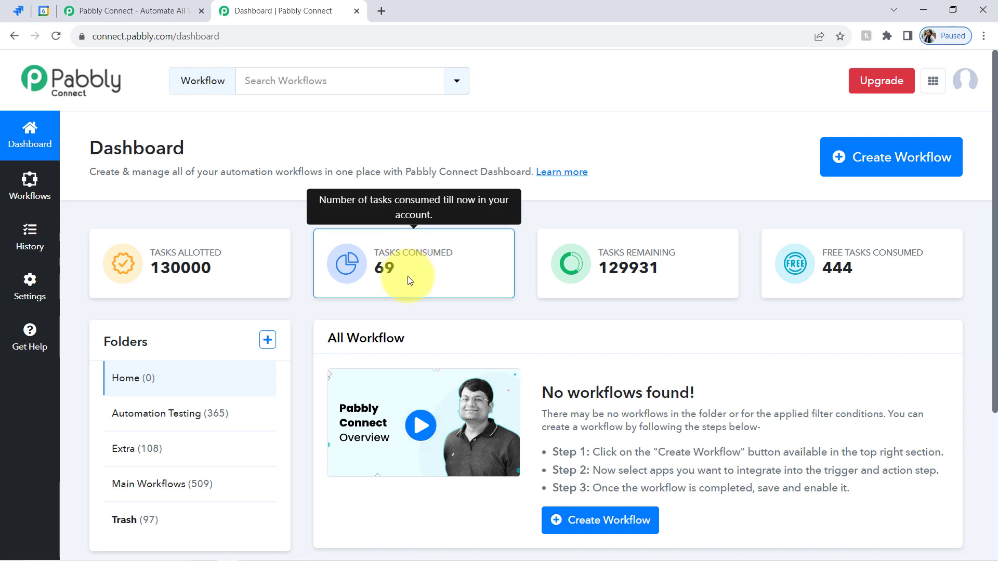
# Revisit the Pabbly website, then start a new workflow from the Pabbly Connect dashboard.
pyautogui.click(87, 5)
pyautogui.click(225, 247)
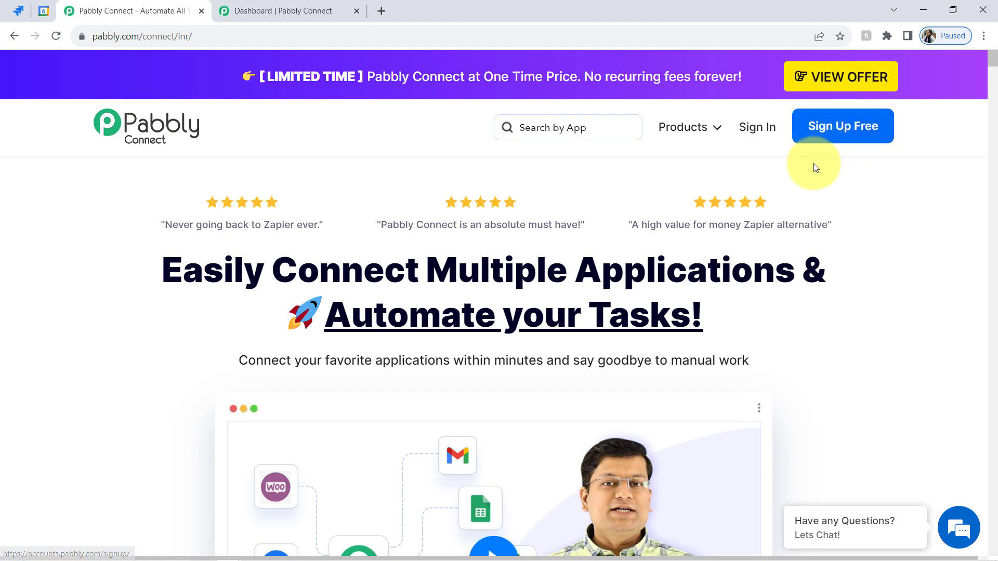
pyautogui.click(321, 6)
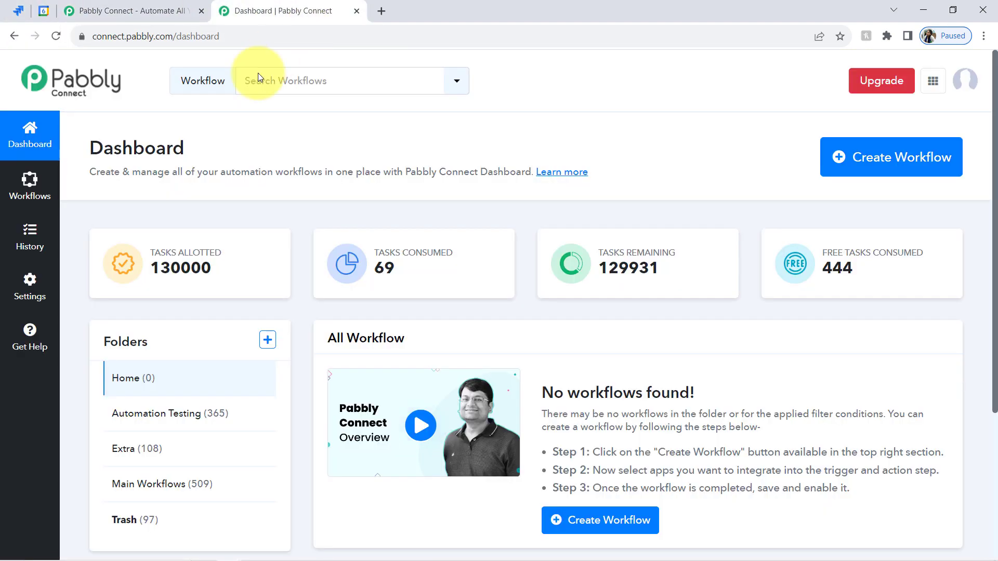
pyautogui.doubleClick(138, 147)
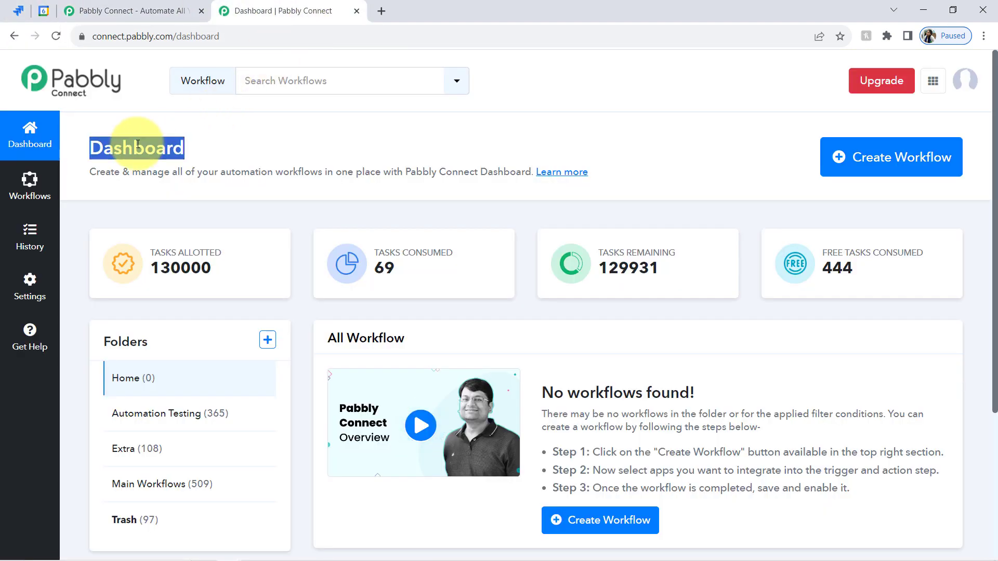
pyautogui.click(858, 156)
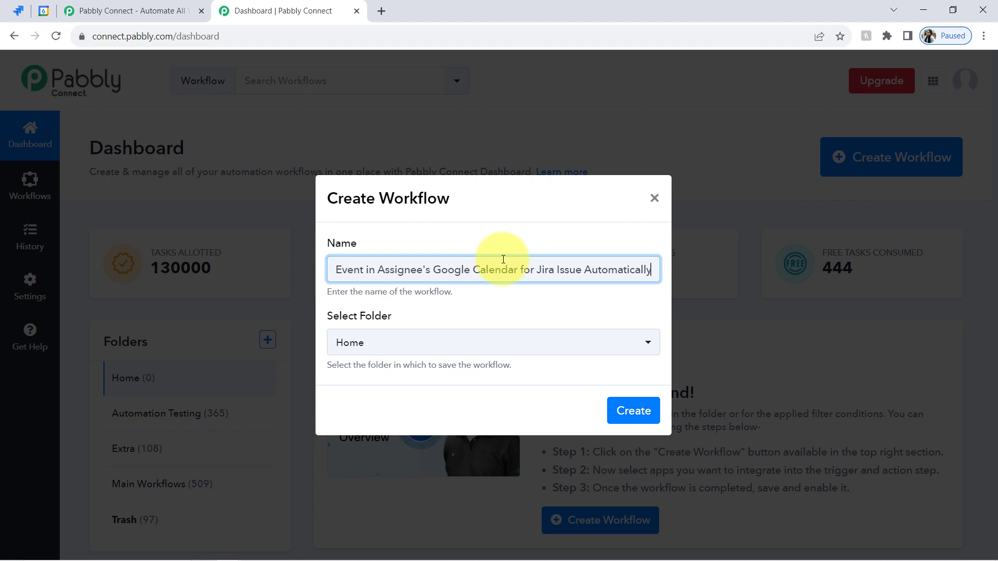
# Create the workflow 'Create Event in Assignee's Google Calendar for Jira Issue Automatically' in the Main Workflows folder.
pyautogui.moveTo(464, 268); pyautogui.dragTo(254, 289)
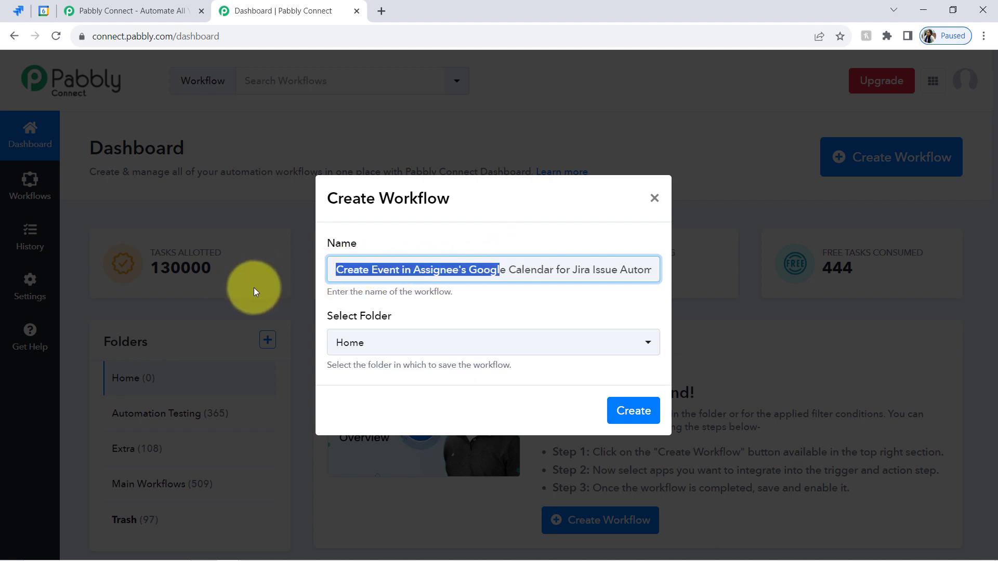
pyautogui.click(359, 272)
pyautogui.moveTo(434, 275); pyautogui.dragTo(695, 275)
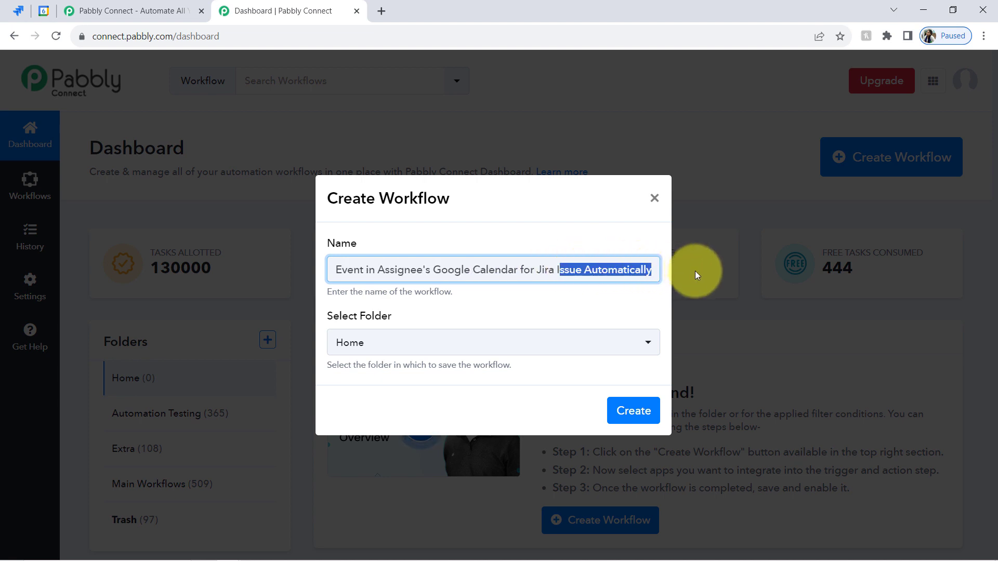
pyautogui.click(608, 265)
pyautogui.click(347, 345)
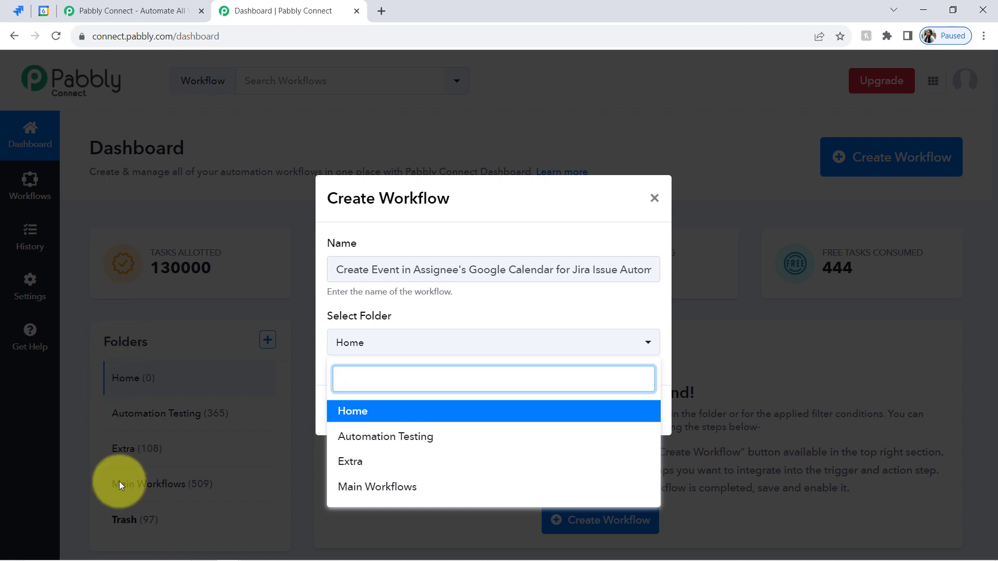
pyautogui.click(364, 486)
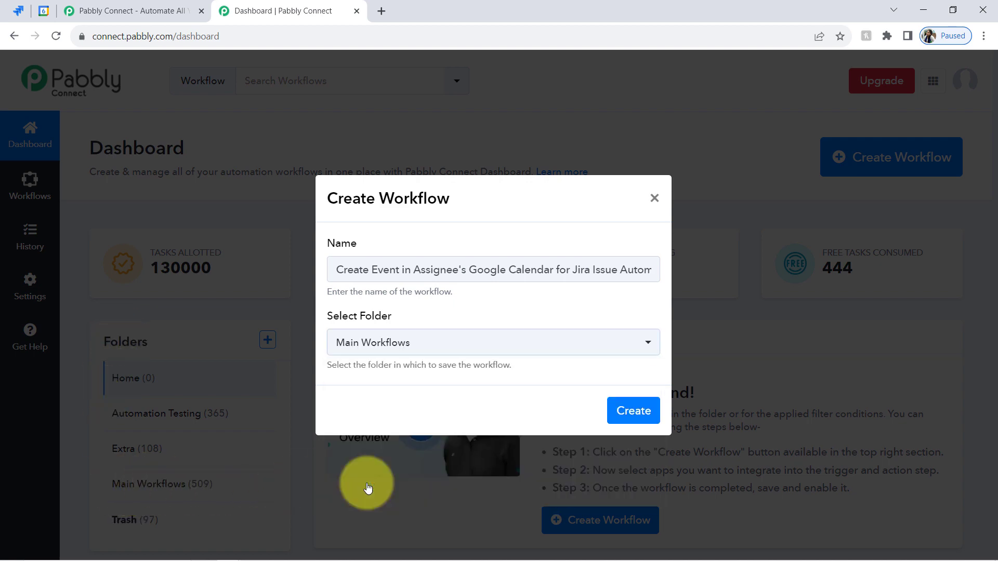
pyautogui.click(643, 411)
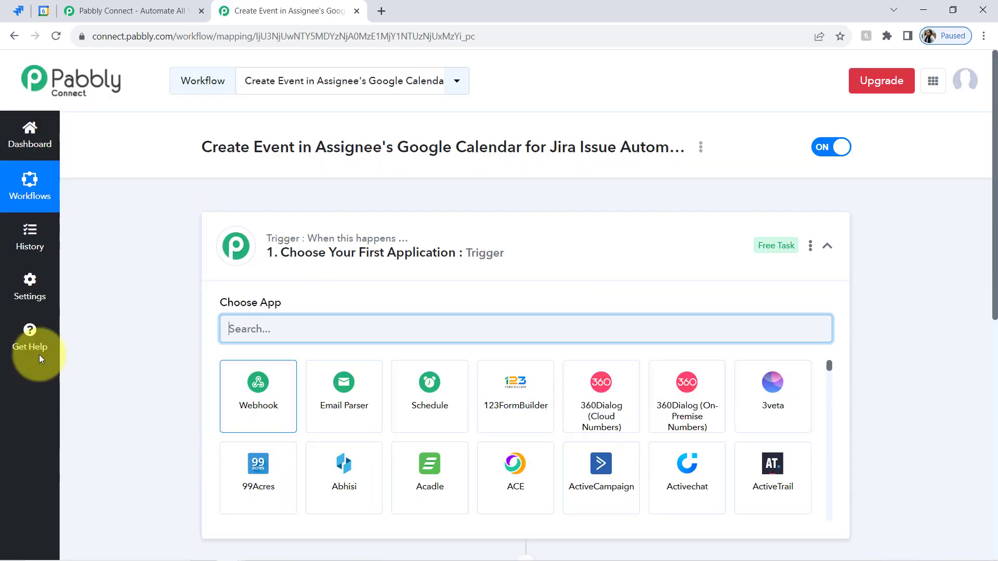
# Preview the action step, then highlight the workflow title and the word Jira in it.
pyautogui.click(246, 258)
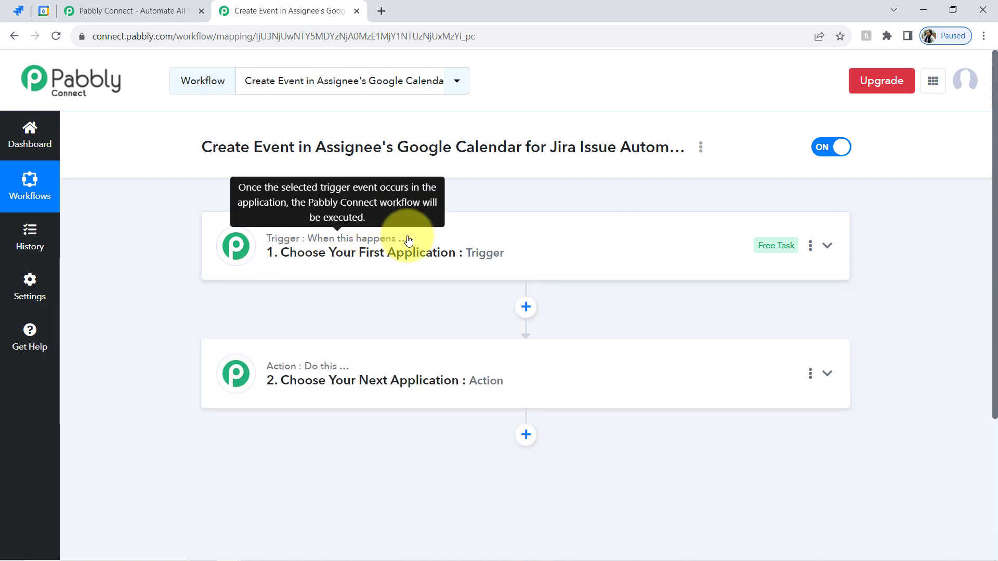
pyautogui.moveTo(324, 373)
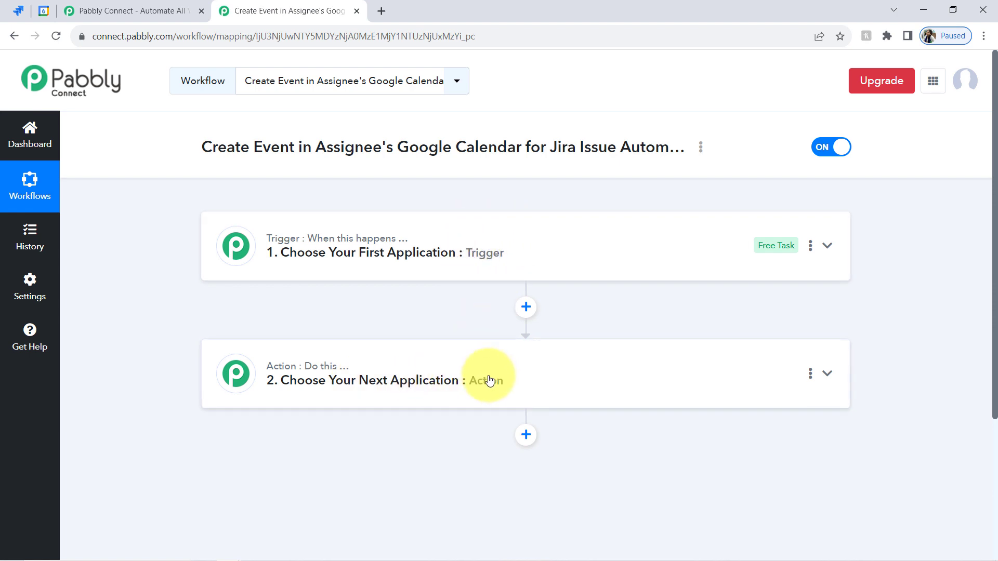
pyautogui.click(412, 239)
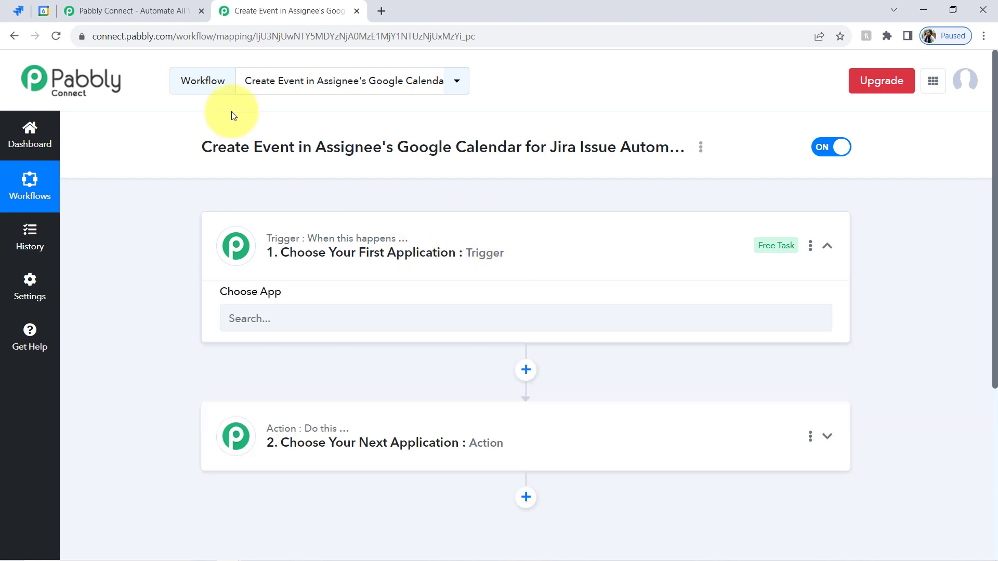
pyautogui.moveTo(217, 147); pyautogui.dragTo(619, 147)
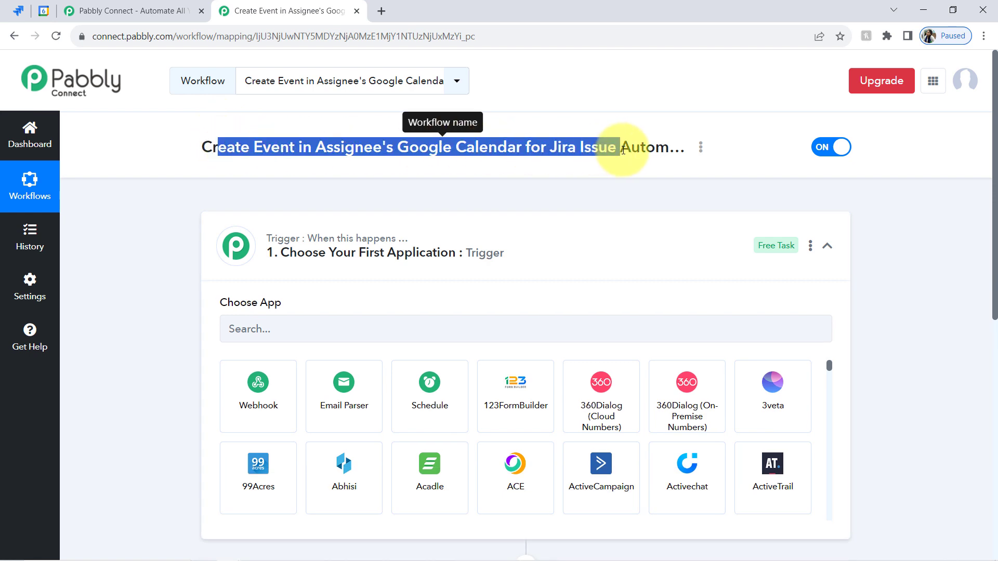
pyautogui.click(559, 147)
pyautogui.tripleClick(562, 149)
pyautogui.doubleClick(562, 150)
pyautogui.hotkey('ctrl', 'c')
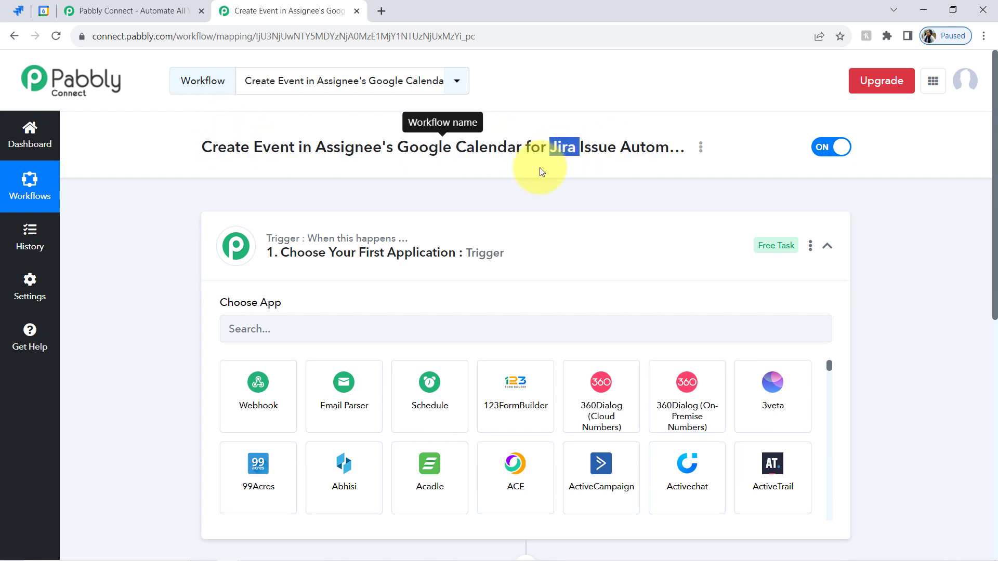
# Set the trigger app to Jira Software (Triggers) by searching for Jira.
pyautogui.click(284, 331)
pyautogui.hotkey('ctrl', 'v')
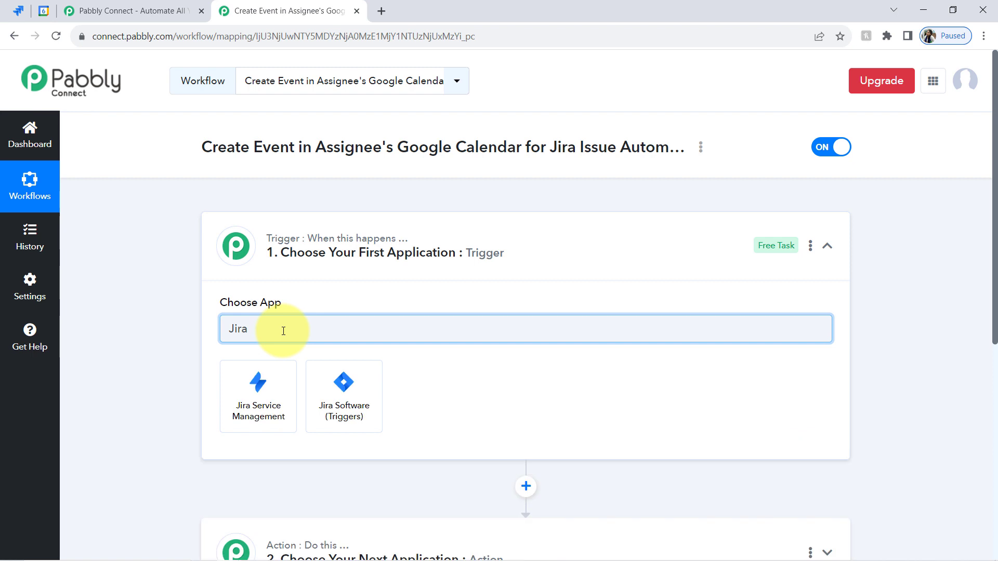
pyautogui.click(366, 414)
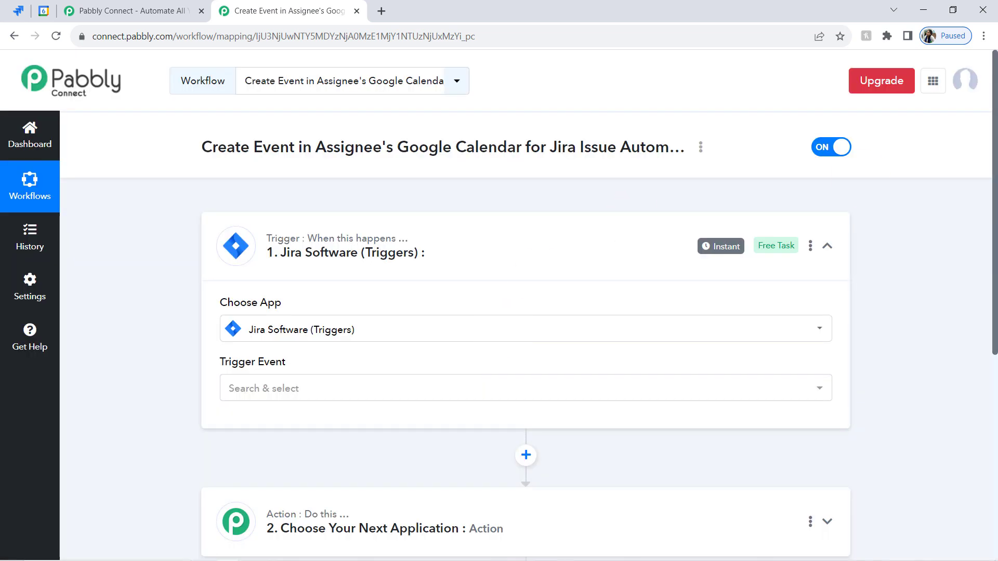
# Set the action step's app to Google Calendar by searching 'google cal'.
pyautogui.moveTo(996, 208); pyautogui.dragTo(975, 385)
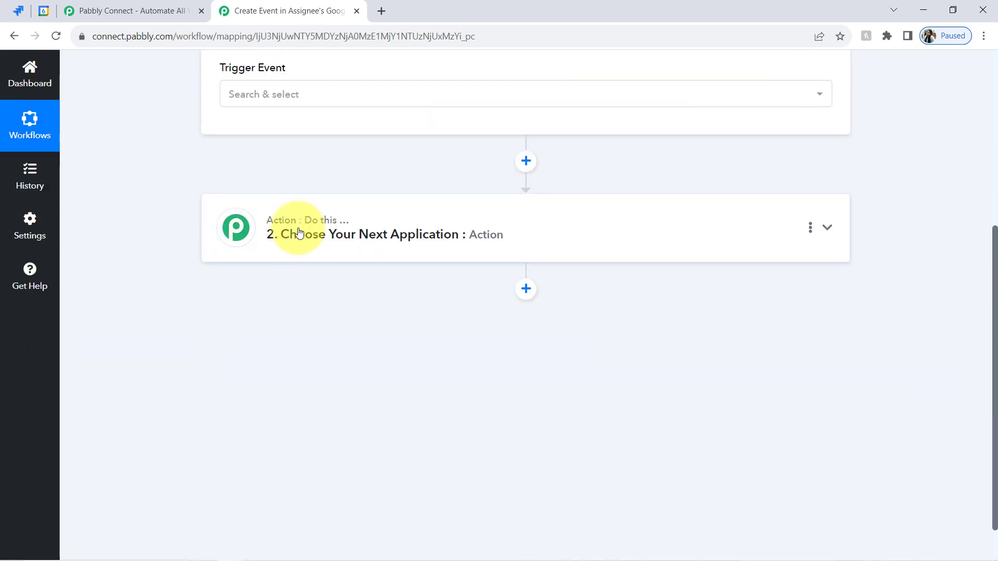
pyautogui.click(284, 229)
pyautogui.click(249, 290)
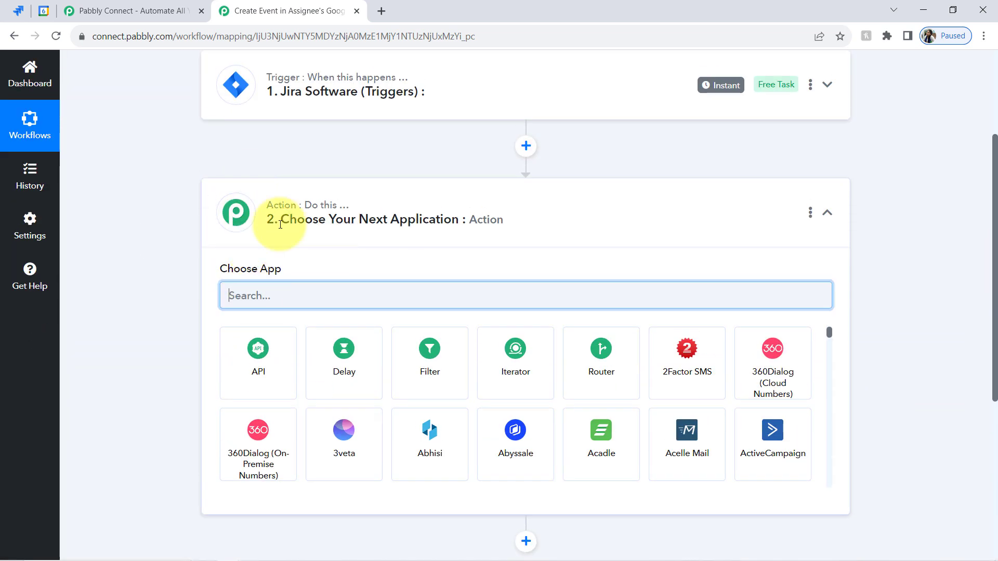
pyautogui.write('google cal')
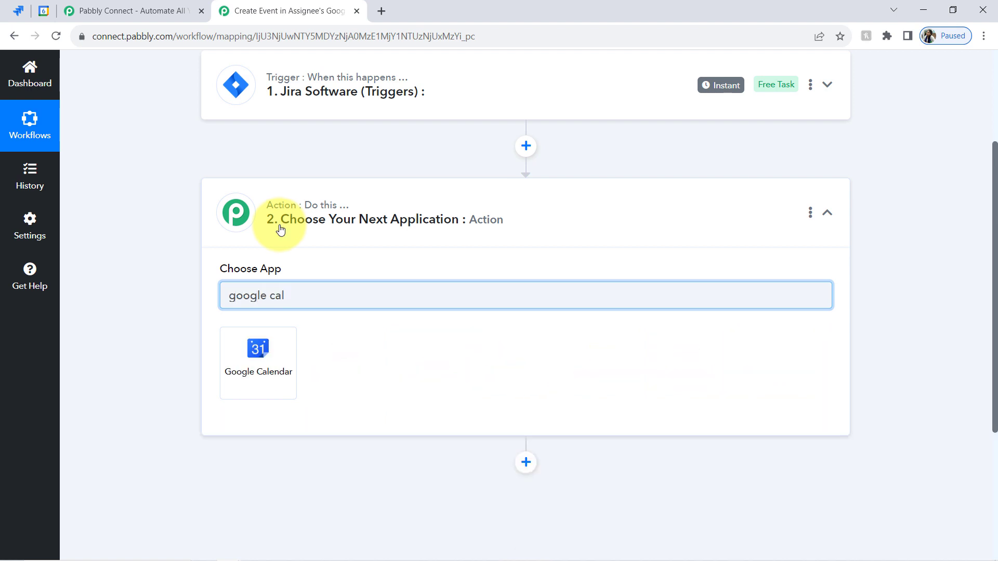
pyautogui.click(257, 366)
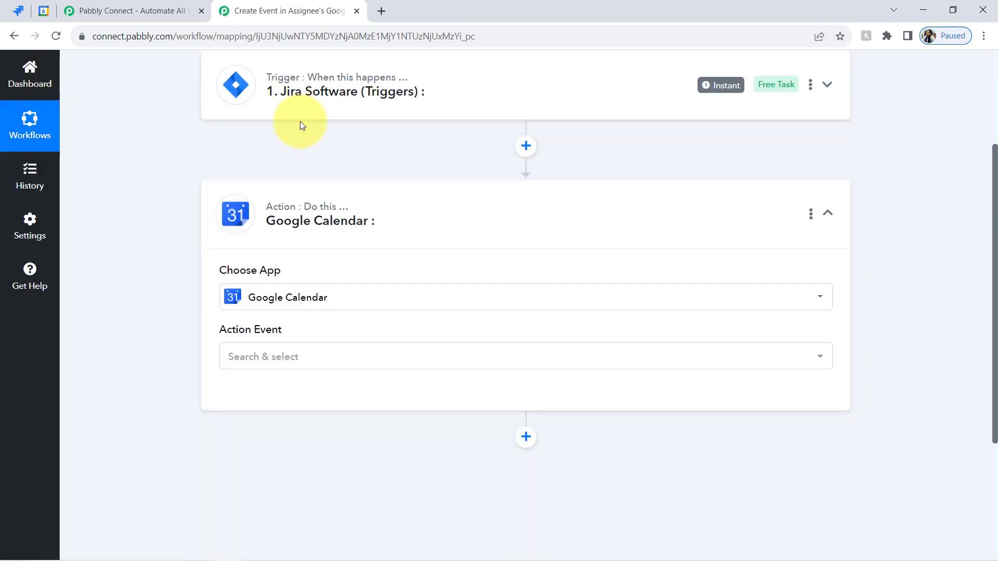
pyautogui.scroll(3, 995, 221)
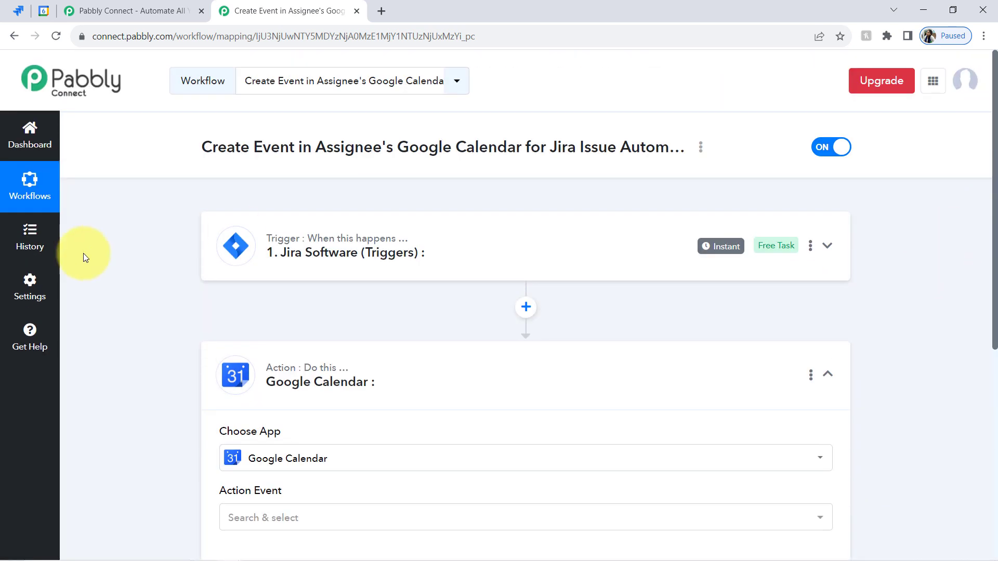
pyautogui.click(298, 354)
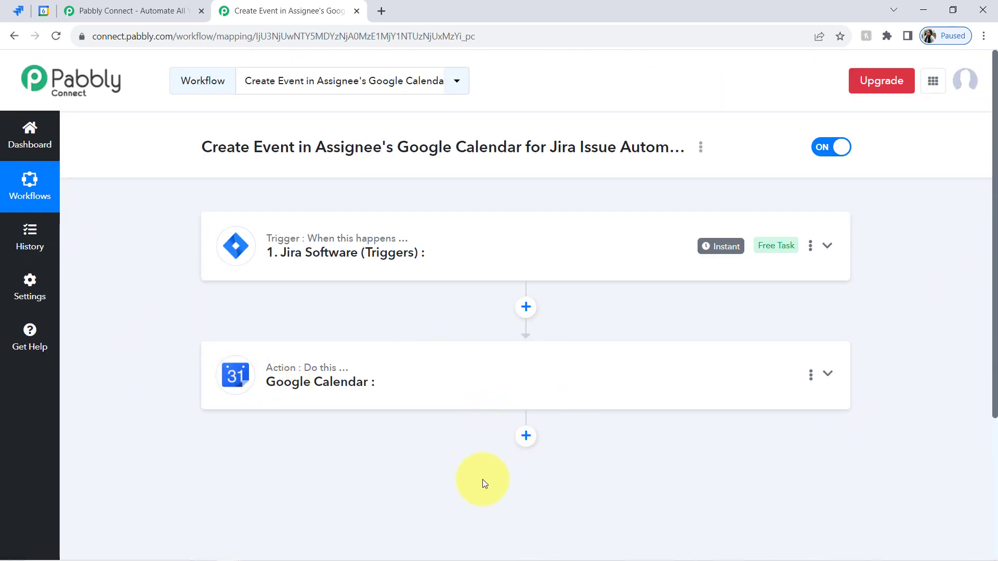
# Add an extra action step, then delete it and dismiss the success message.
pyautogui.click(526, 437)
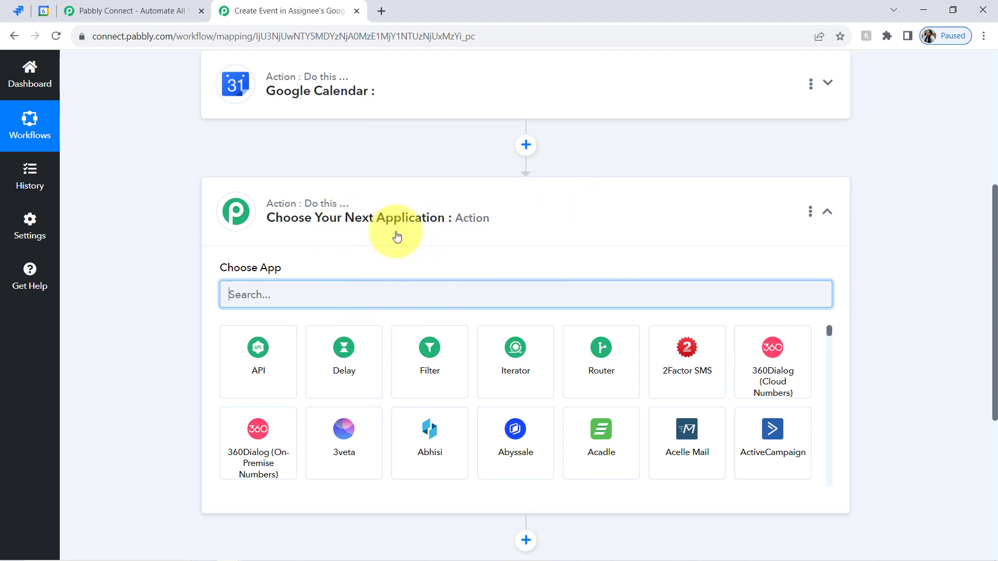
pyautogui.click(810, 213)
pyautogui.click(746, 275)
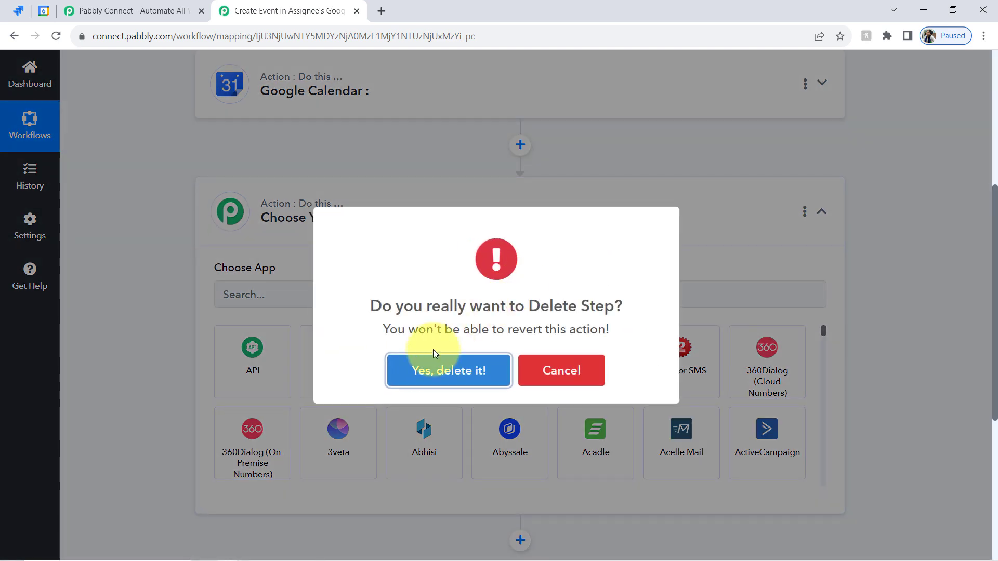
pyautogui.click(435, 359)
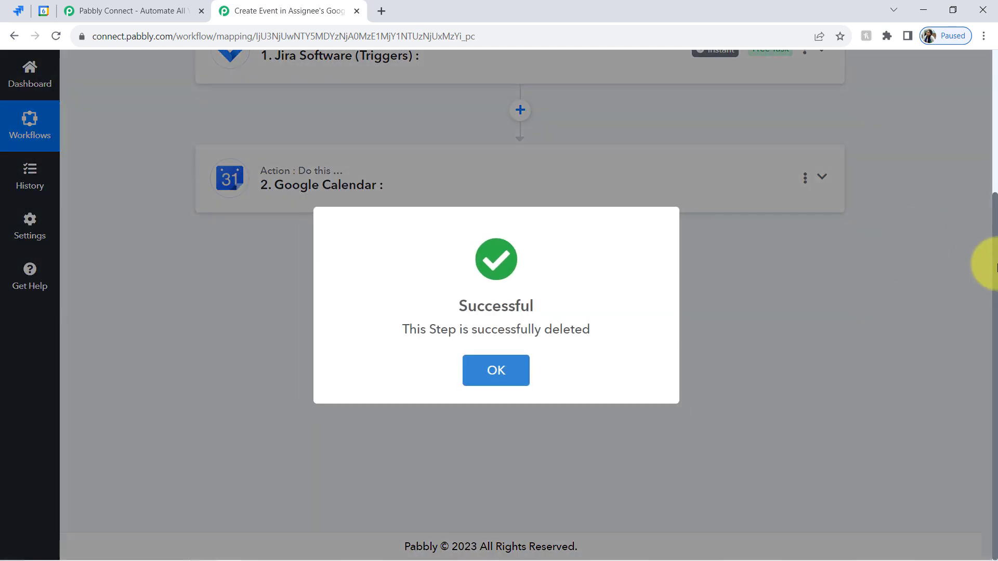
pyautogui.click(479, 390)
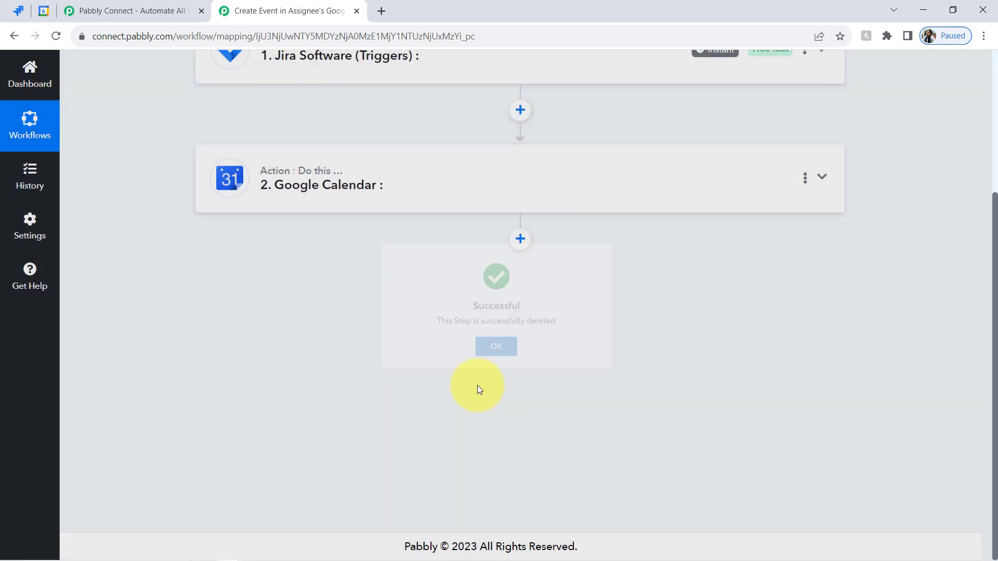
pyautogui.scroll(4, 983, 208)
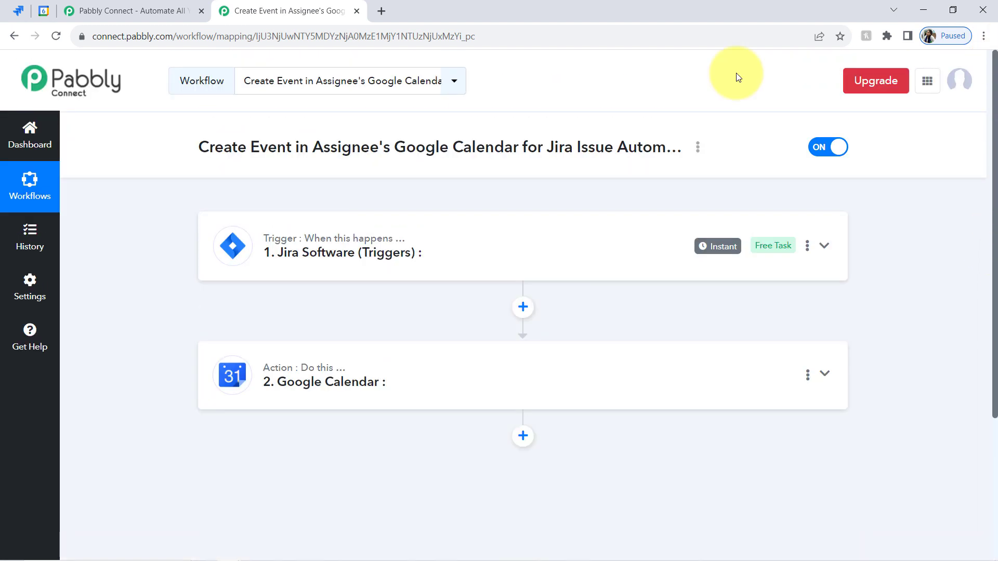
pyautogui.click(358, 261)
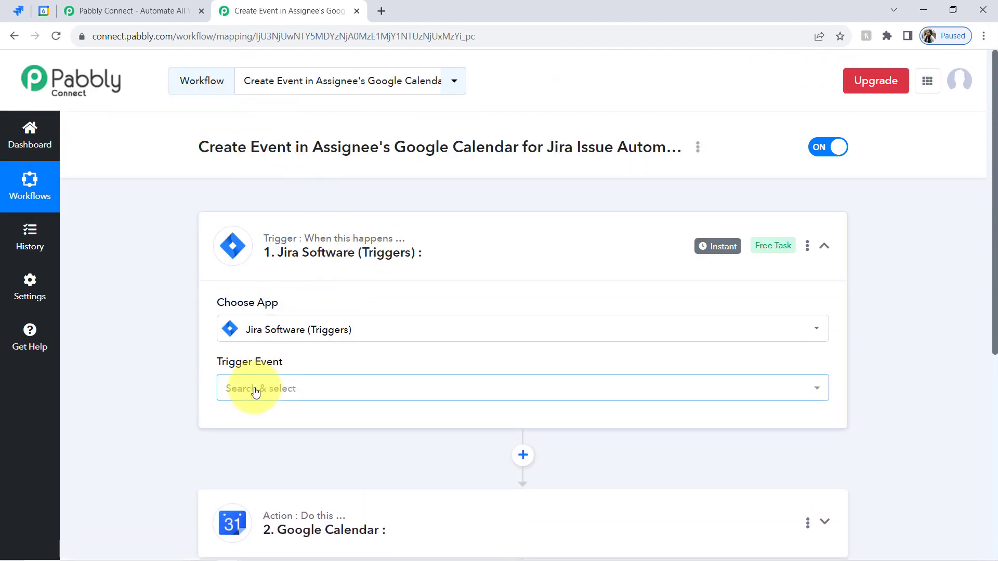
# Choose Configure Webhooks as the Jira trigger event and copy the Pabbly webhook URL.
pyautogui.click(255, 392)
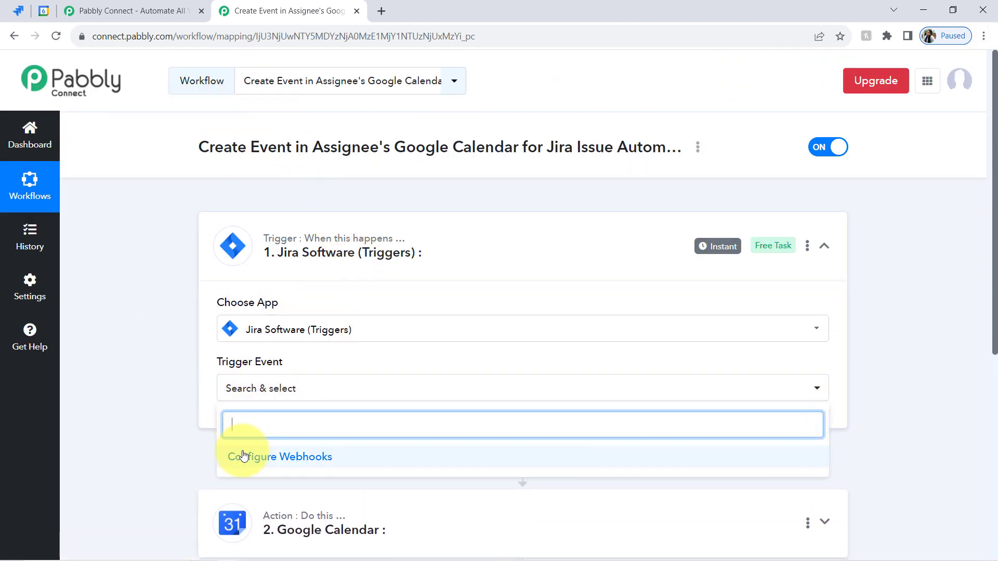
pyautogui.click(235, 452)
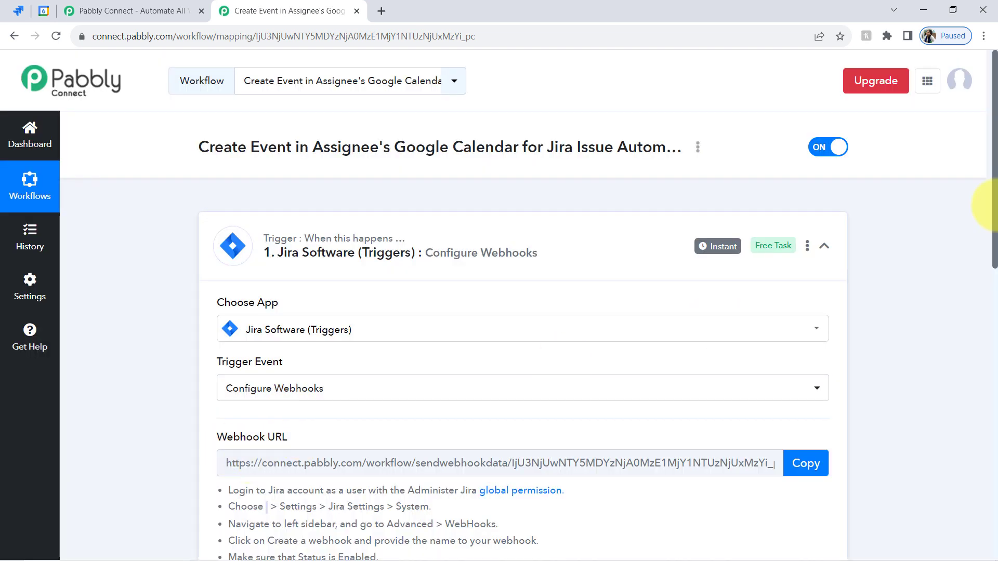
pyautogui.moveTo(991, 190); pyautogui.dragTo(990, 285)
pyautogui.moveTo(248, 283); pyautogui.dragTo(469, 429)
pyautogui.click(396, 340)
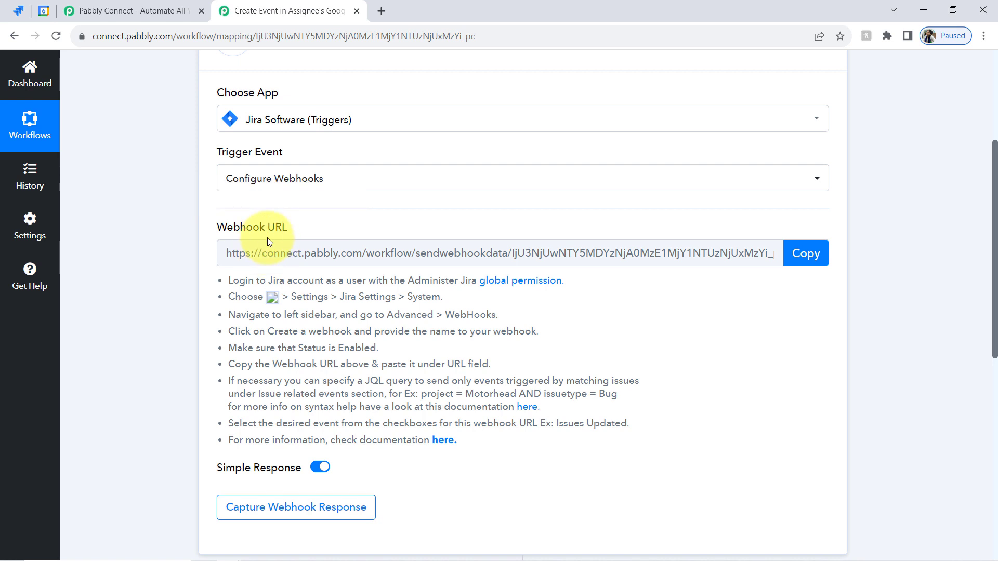
pyautogui.moveTo(239, 281); pyautogui.dragTo(422, 398)
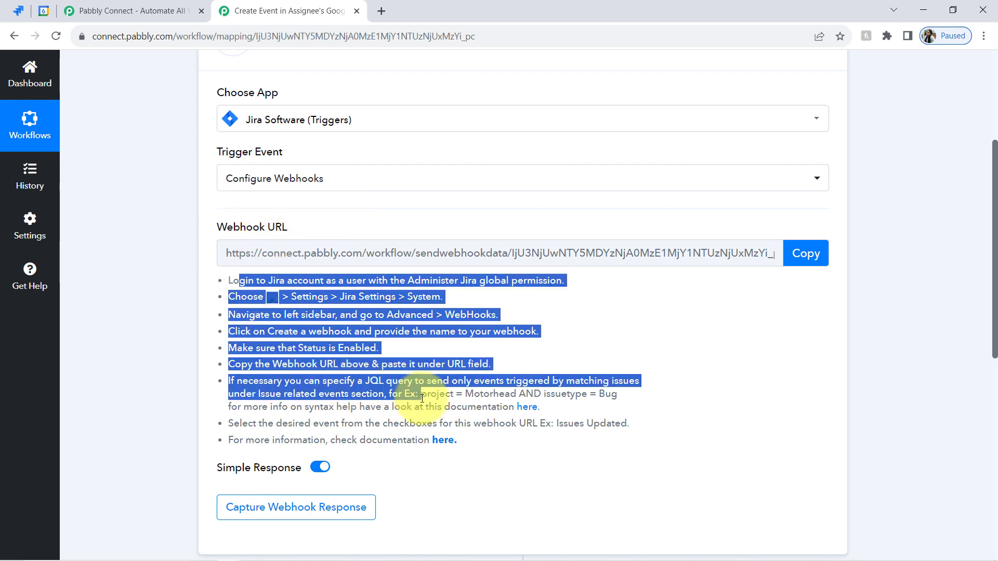
pyautogui.click(792, 253)
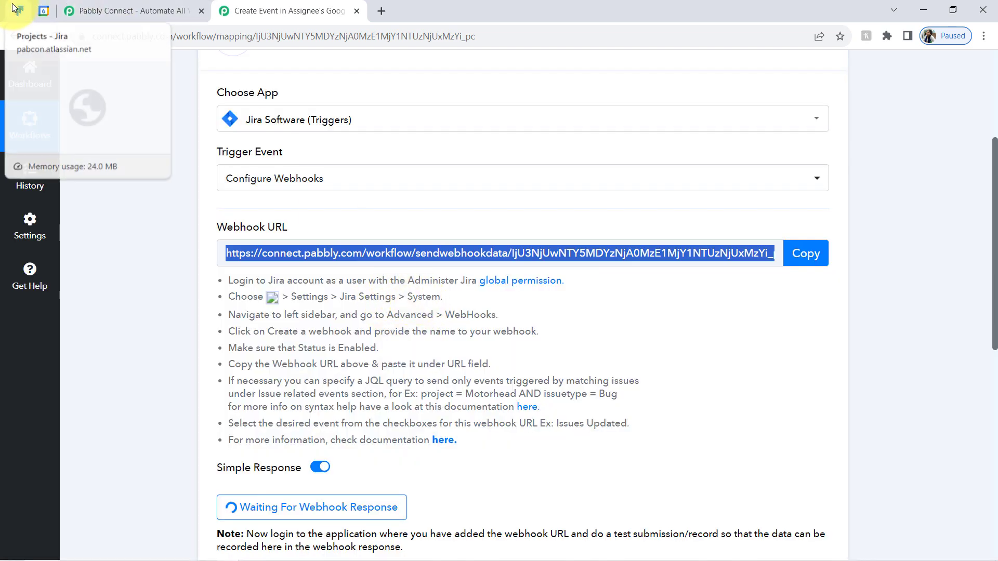
# In Jira, go to System settings and open WebHooks, found by searching 'webh'.
pyautogui.click(18, 11)
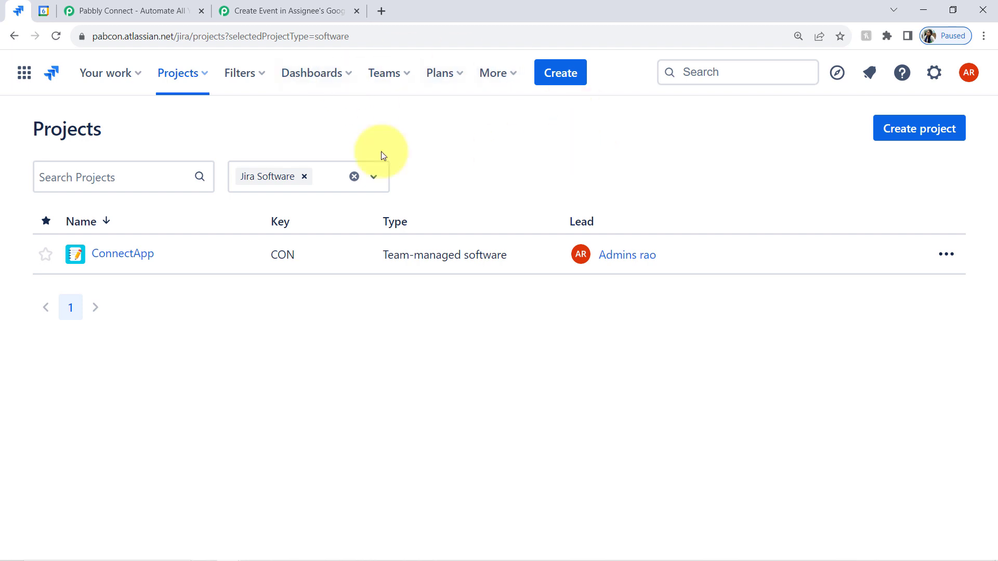
pyautogui.click(930, 83)
pyautogui.click(619, 325)
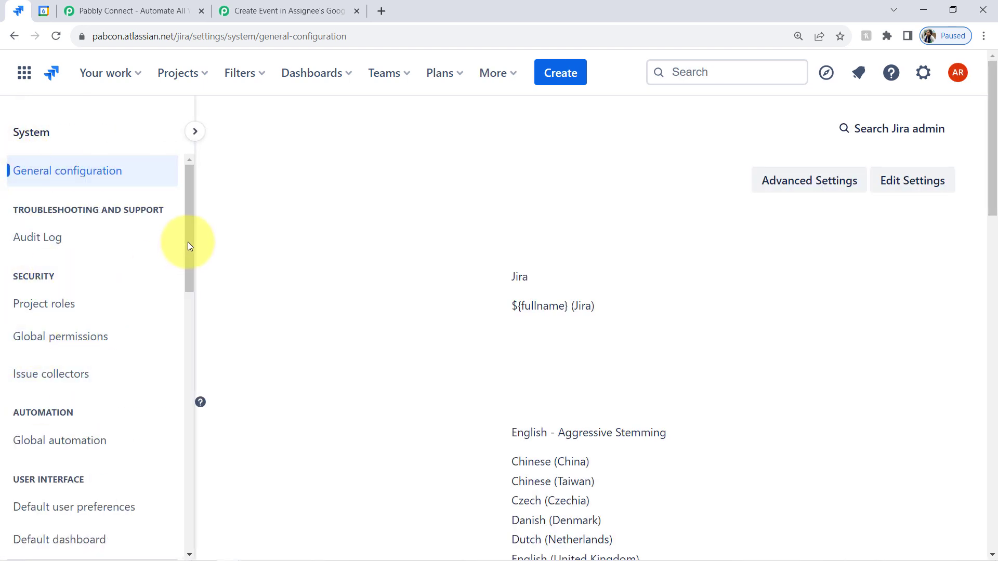
pyautogui.moveTo(188, 241); pyautogui.dragTo(180, 343)
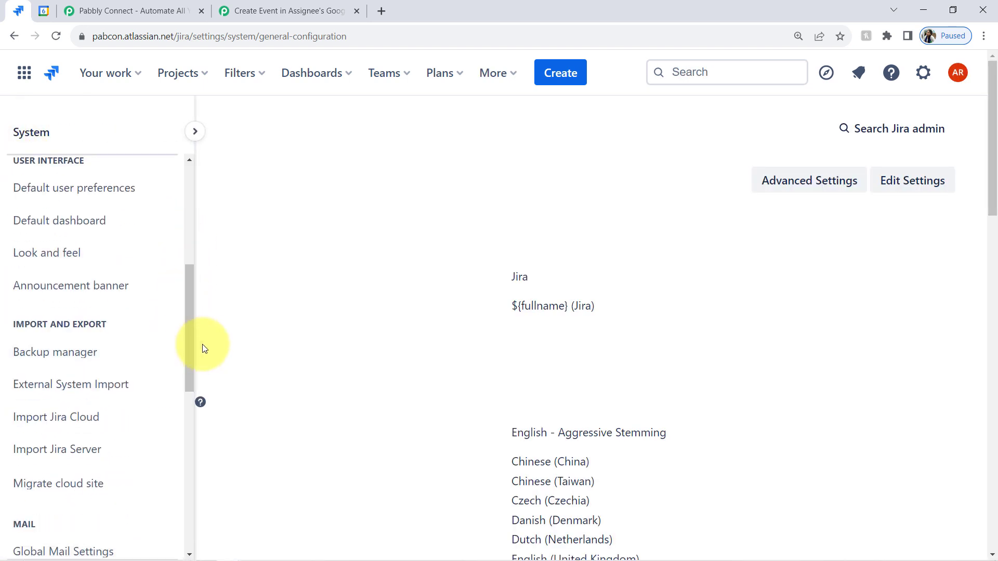
pyautogui.hotkey('ctrl', 'f')
pyautogui.write('webh')
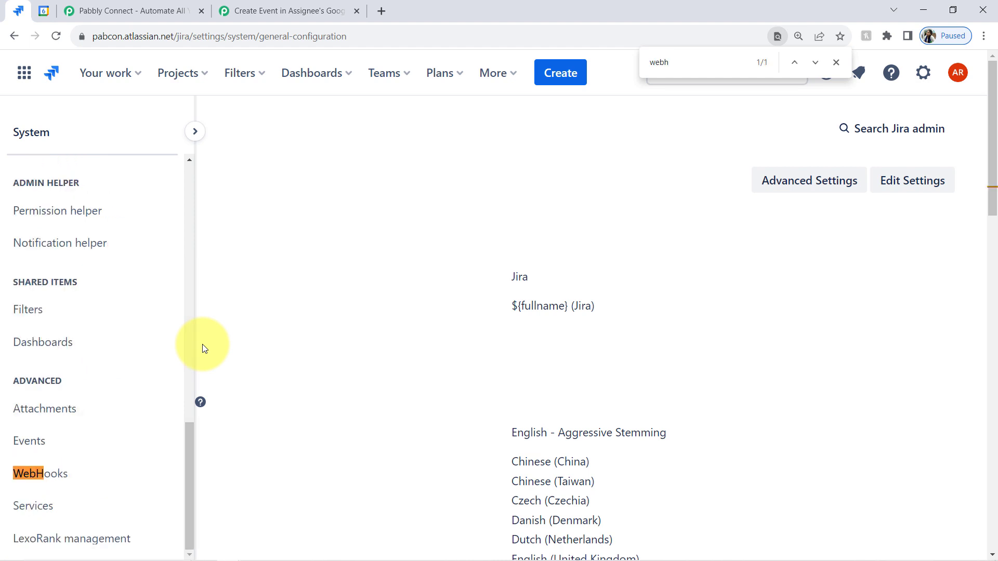
pyautogui.click(32, 485)
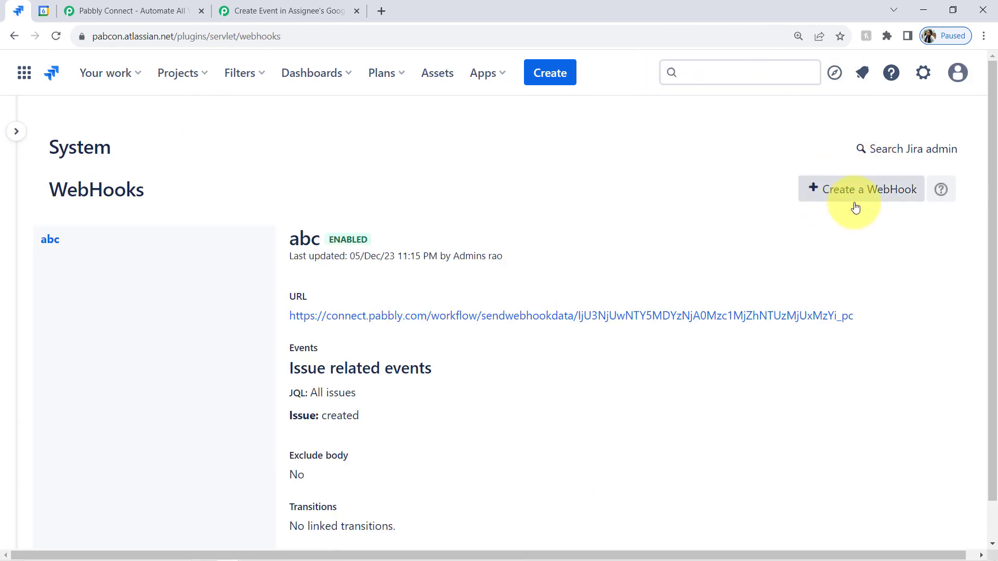
# Start a new webhook named 'Connection with Pabbly Connect' with the pasted Pabbly webhook URL.
pyautogui.click(833, 199)
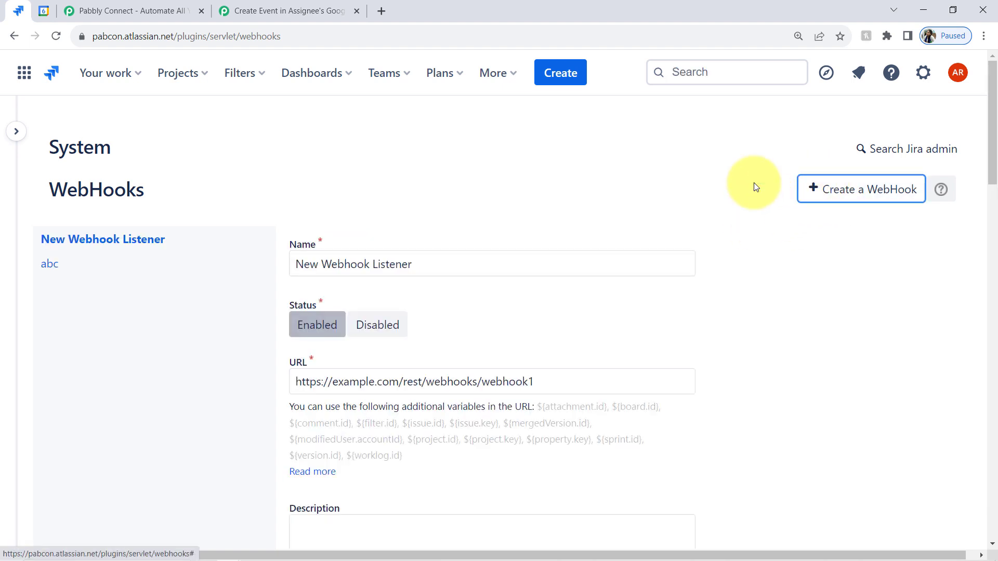
pyautogui.tripleClick(382, 261)
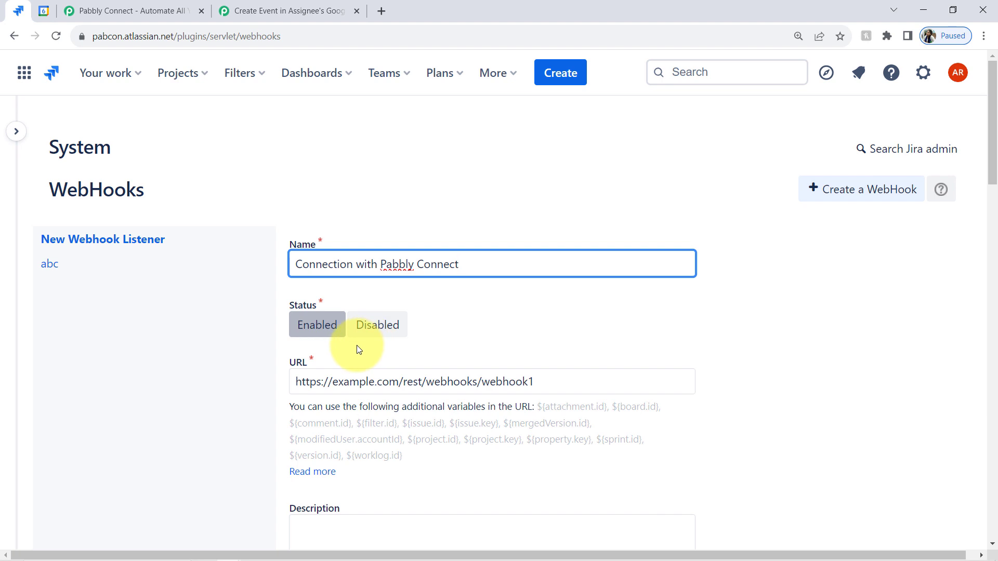
pyautogui.tripleClick(323, 383)
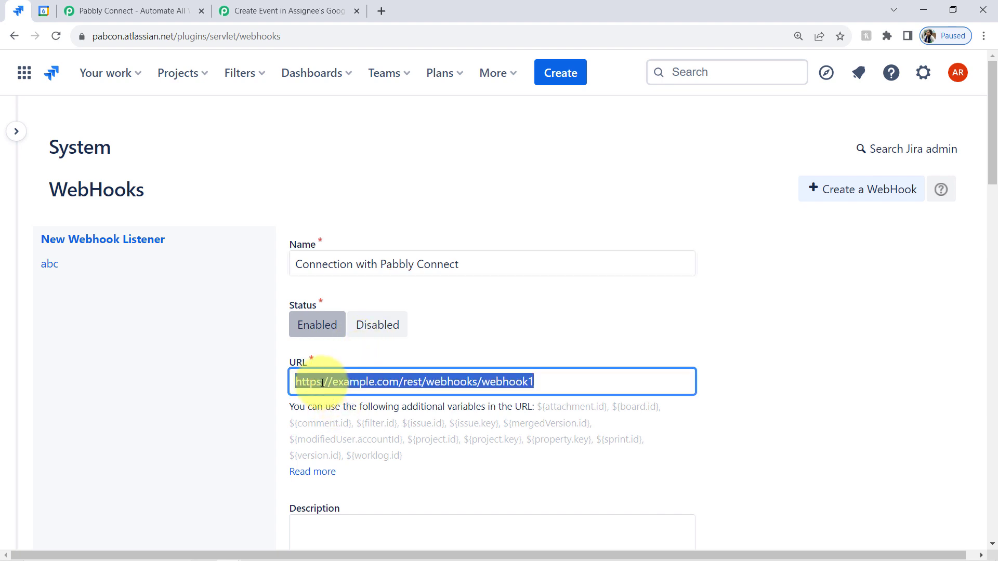
pyautogui.press('BackSpace')
pyautogui.hotkey('ctrl', 'v')
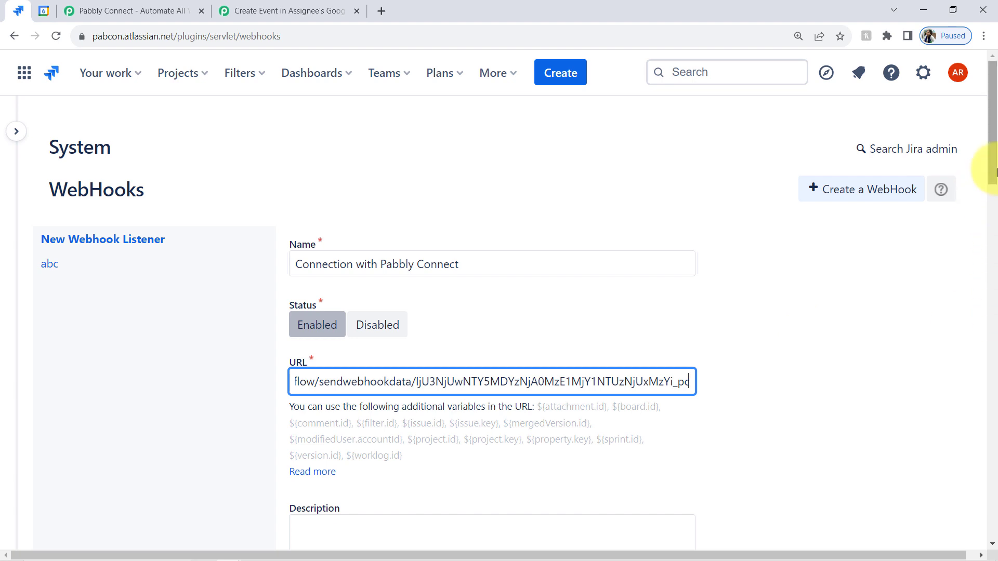
pyautogui.scroll(-3, 991, 191)
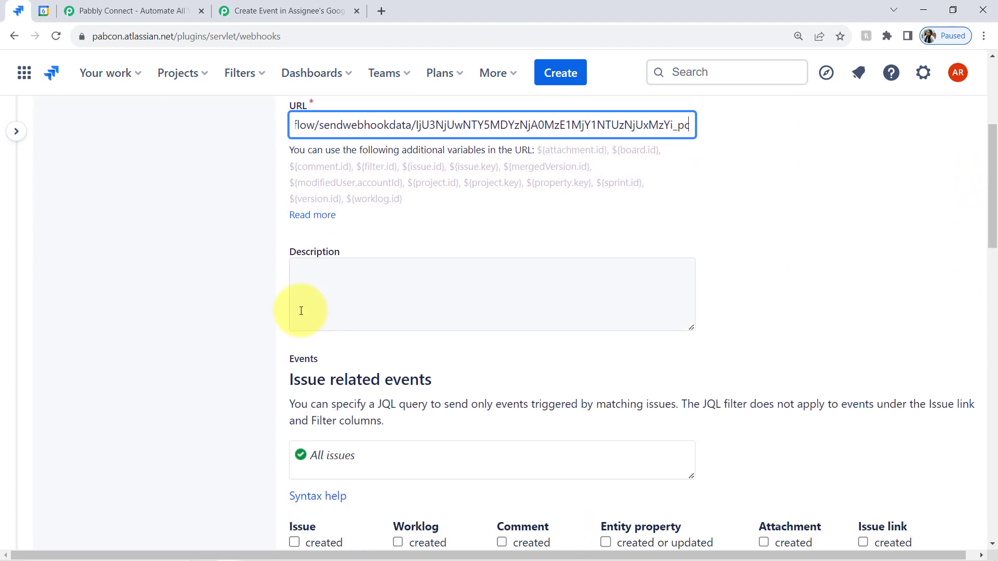
pyautogui.click(311, 298)
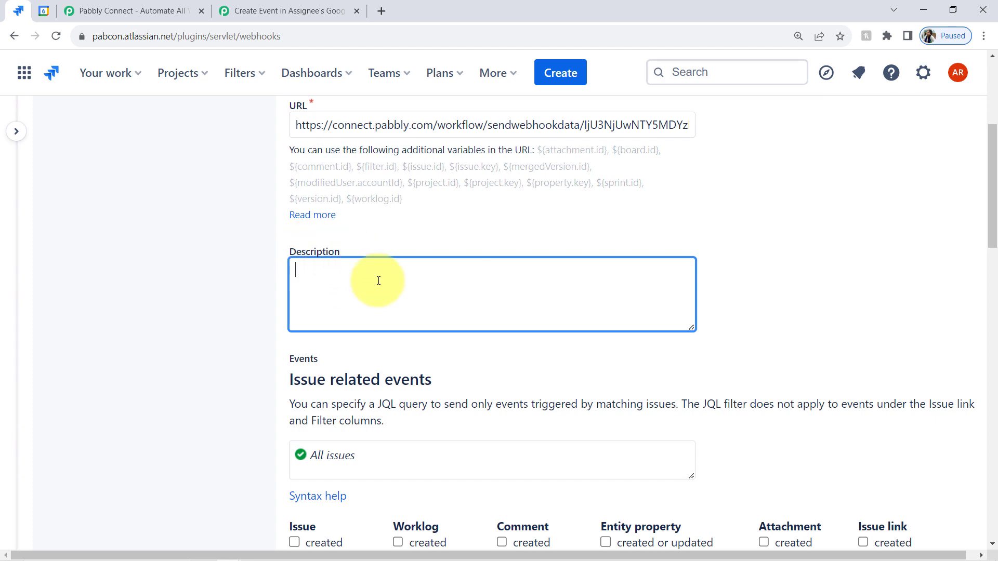
# Tick Issue created as the webhook's triggering event.
pyautogui.moveTo(993, 197); pyautogui.dragTo(995, 241)
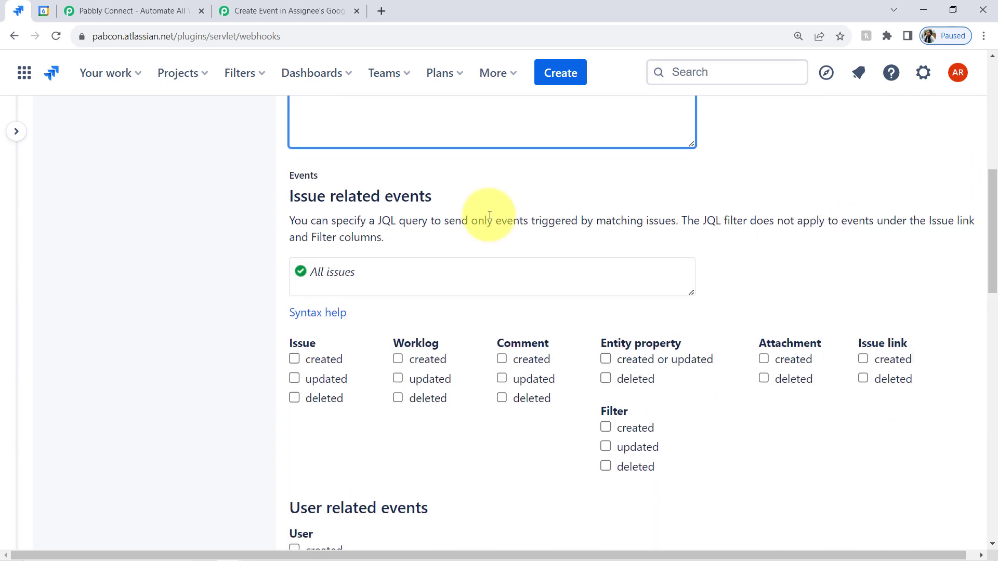
pyautogui.moveTo(329, 198); pyautogui.dragTo(430, 203)
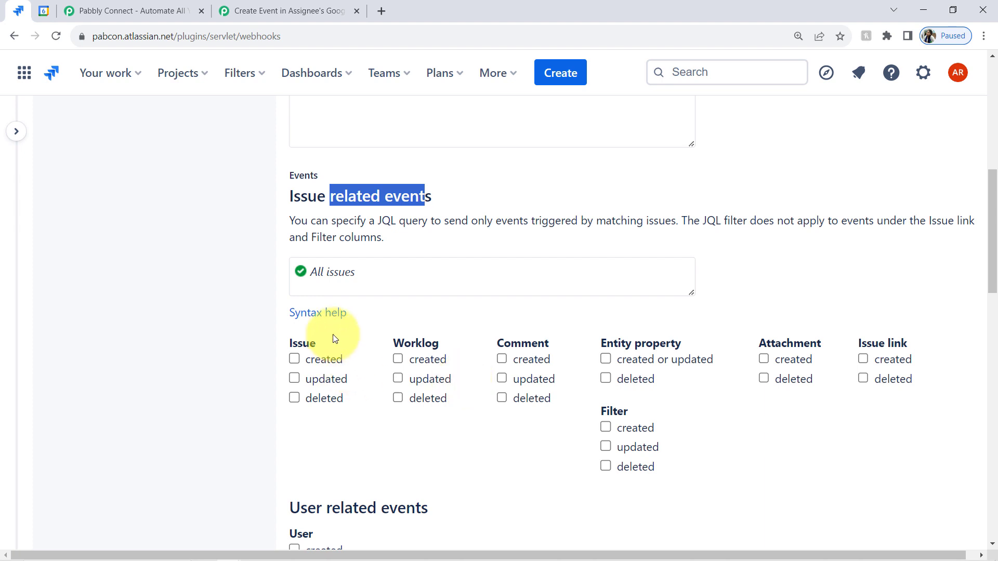
pyautogui.click(295, 359)
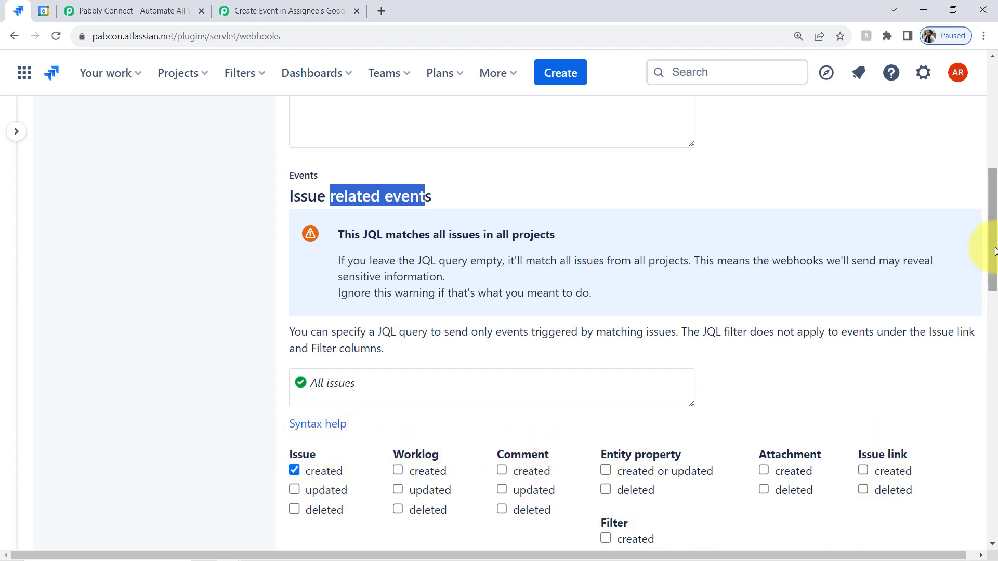
pyautogui.moveTo(996, 251); pyautogui.dragTo(994, 291)
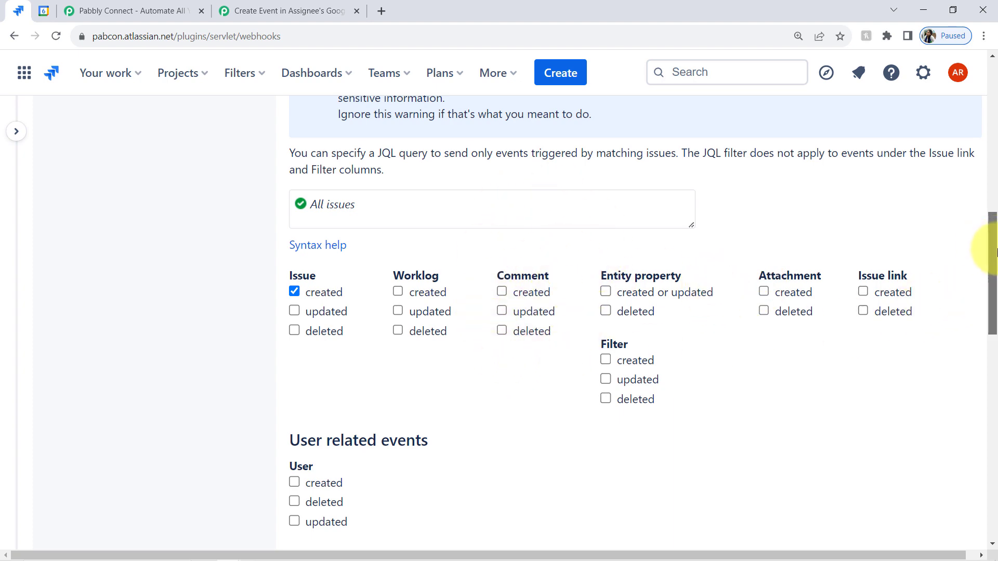
pyautogui.moveTo(996, 253); pyautogui.dragTo(994, 141)
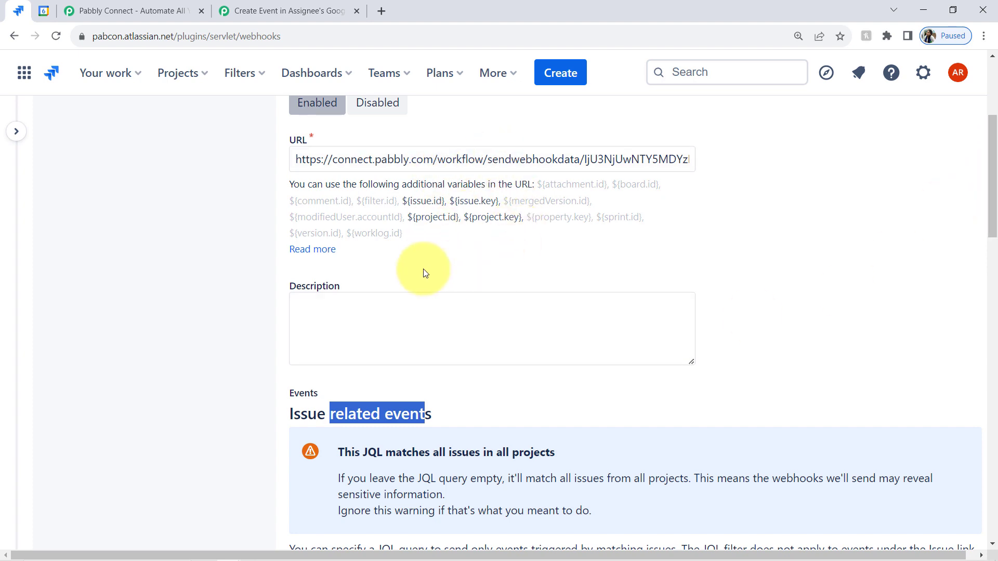
pyautogui.click(264, 7)
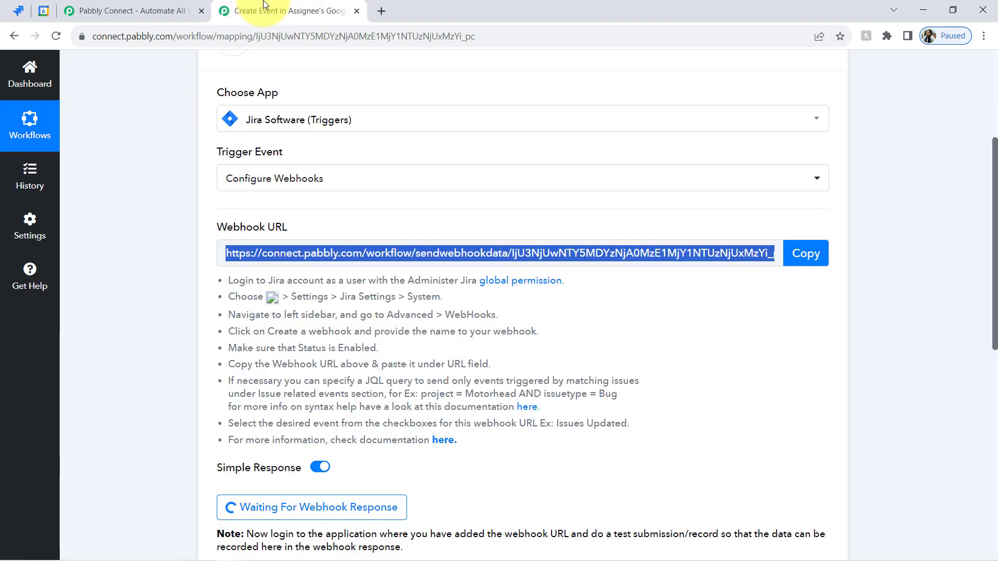
pyautogui.moveTo(276, 381); pyautogui.dragTo(474, 407)
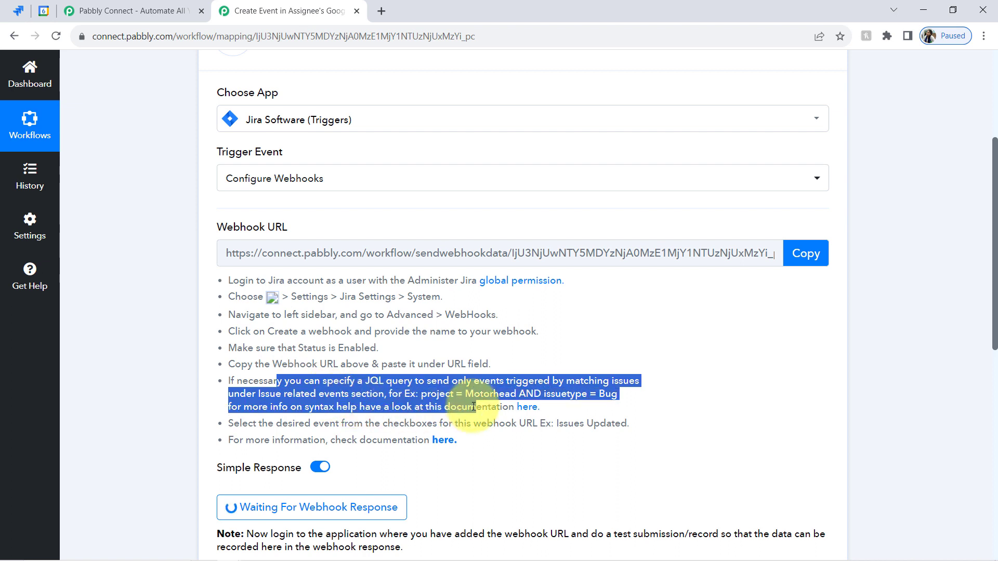
pyautogui.moveTo(339, 381); pyautogui.dragTo(510, 385)
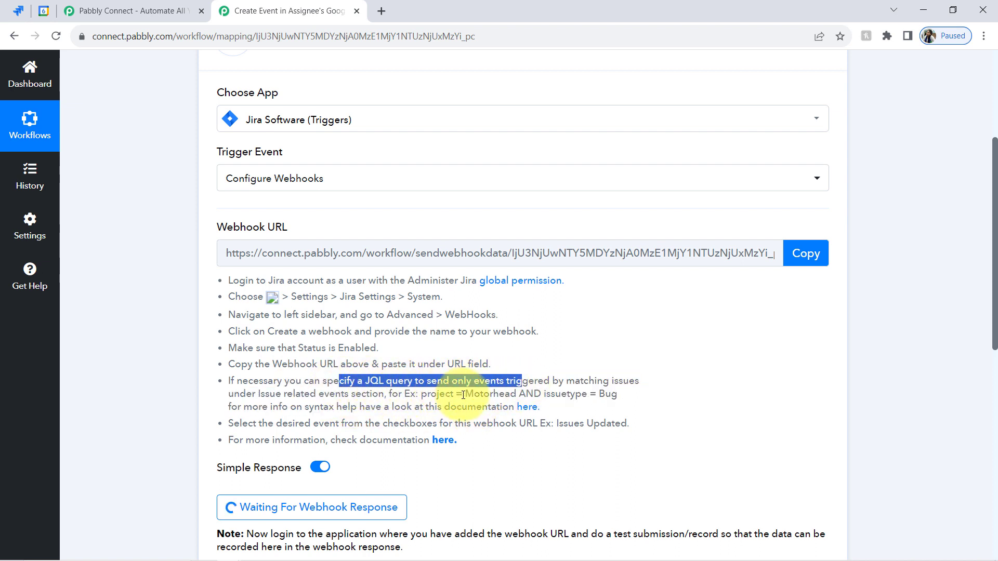
pyautogui.moveTo(421, 394); pyautogui.dragTo(630, 397)
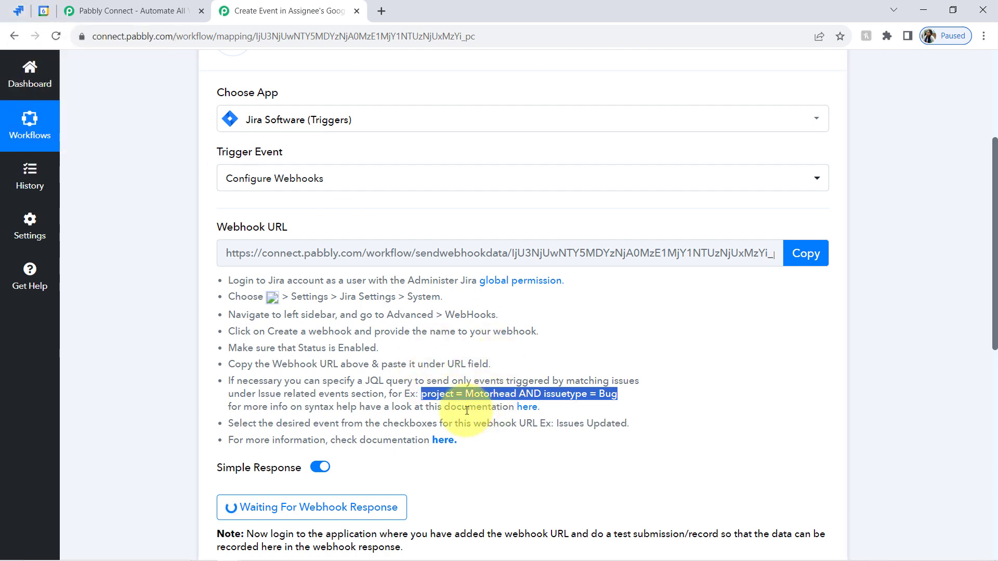
pyautogui.click(17, 11)
# Leave the JQL filter empty and save the 'Connection with Pabbly Connect' webhook.
pyautogui.click(203, 334)
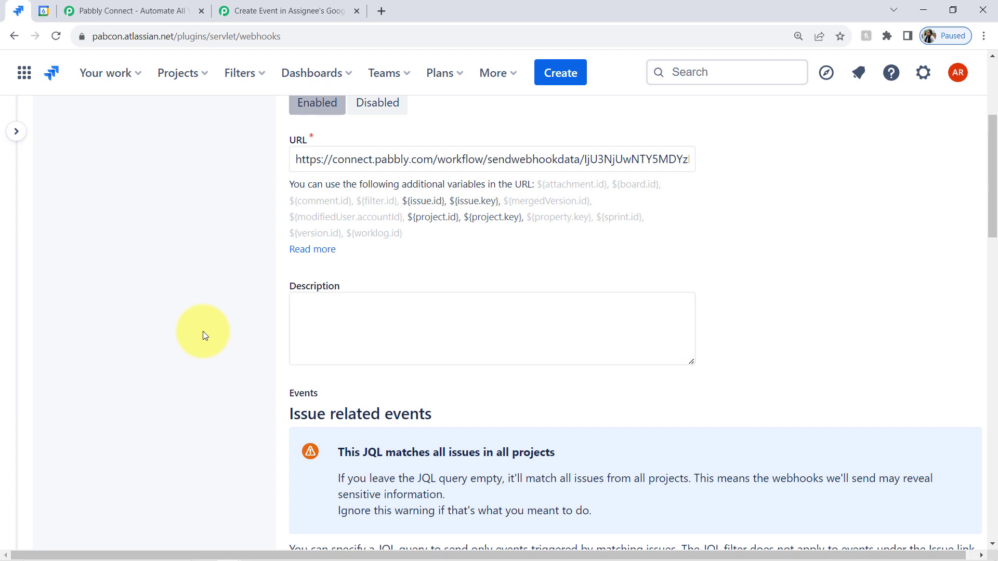
pyautogui.moveTo(993, 236); pyautogui.dragTo(980, 301)
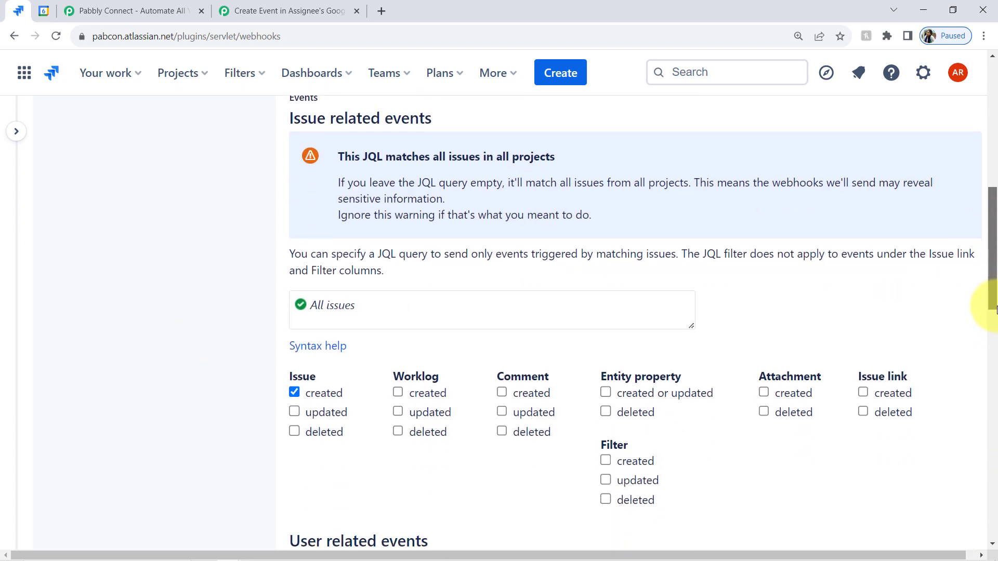
pyautogui.click(341, 310)
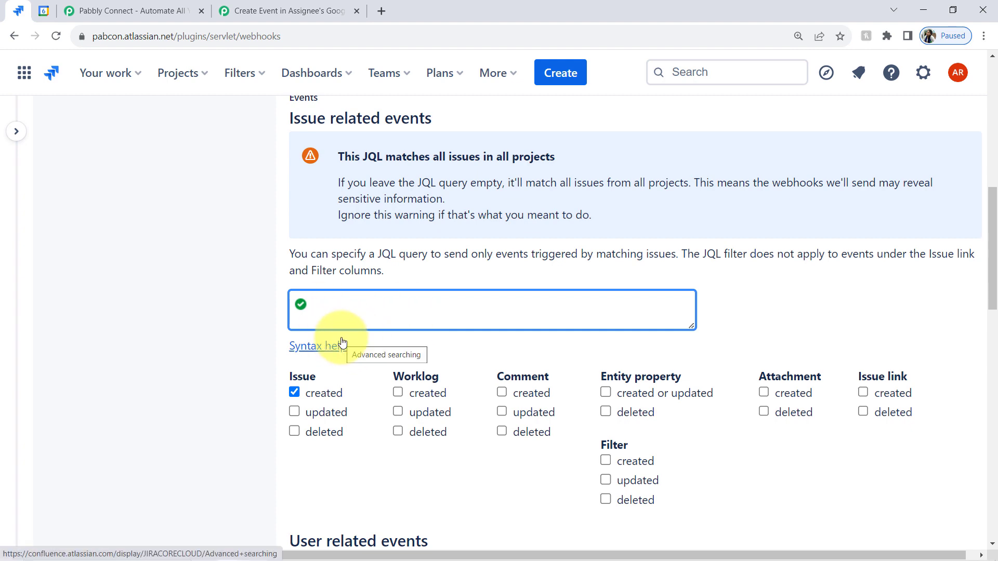
pyautogui.click(289, 11)
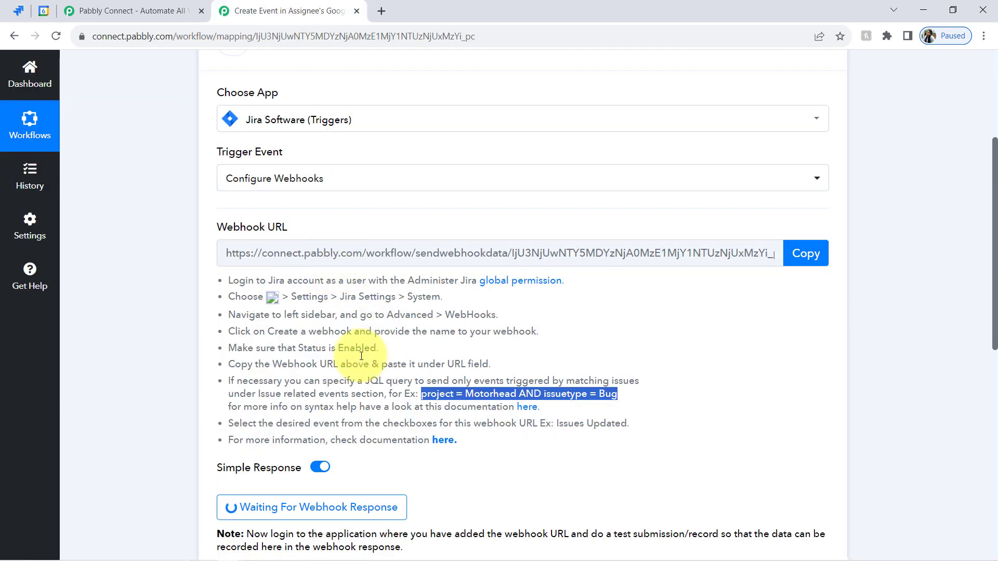
pyautogui.click(16, 11)
pyautogui.moveTo(991, 205); pyautogui.dragTo(988, 523)
pyautogui.click(315, 524)
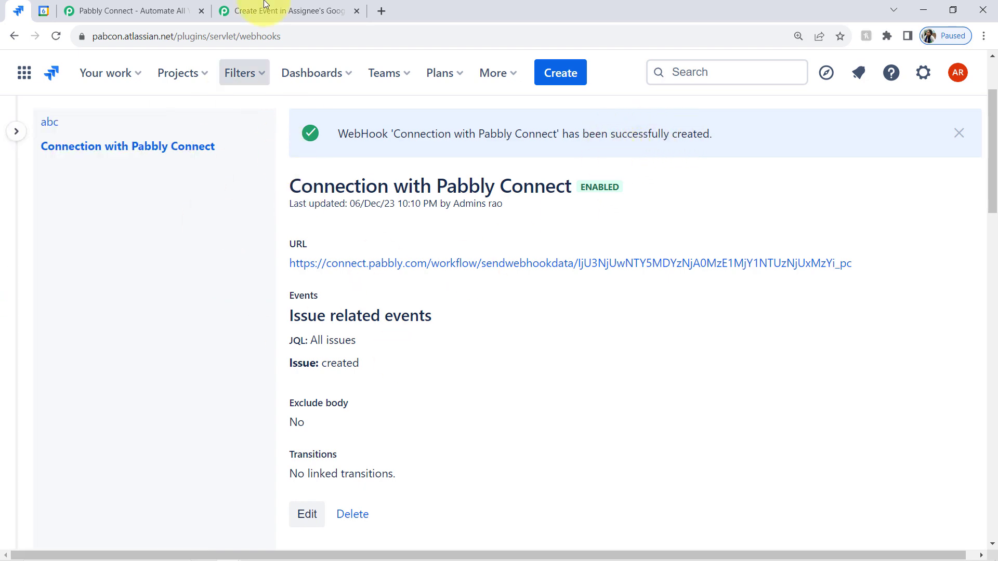
pyautogui.click(289, 11)
pyautogui.moveTo(994, 182); pyautogui.dragTo(988, 281)
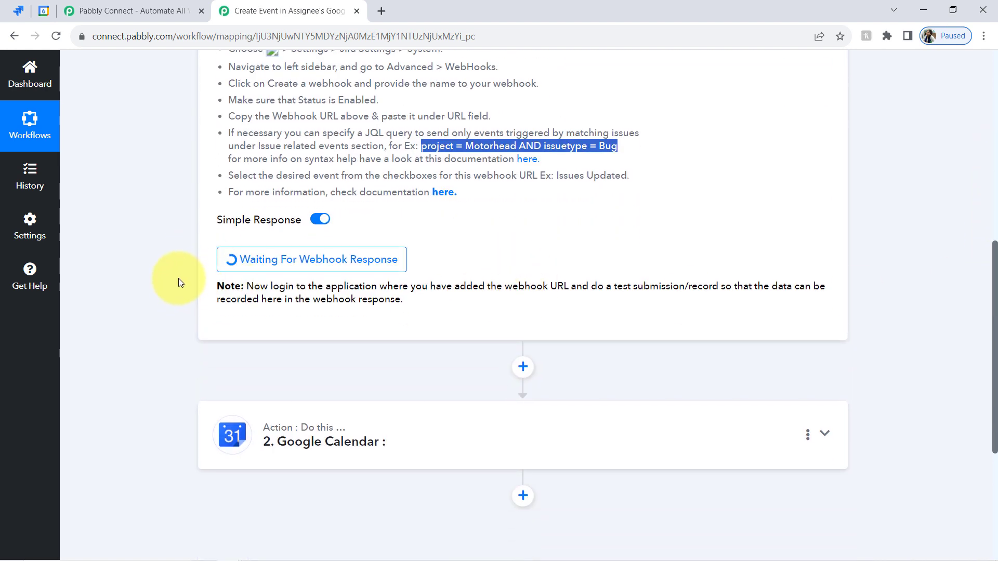
pyautogui.moveTo(260, 286); pyautogui.dragTo(526, 289)
pyautogui.moveTo(591, 286); pyautogui.dragTo(713, 299)
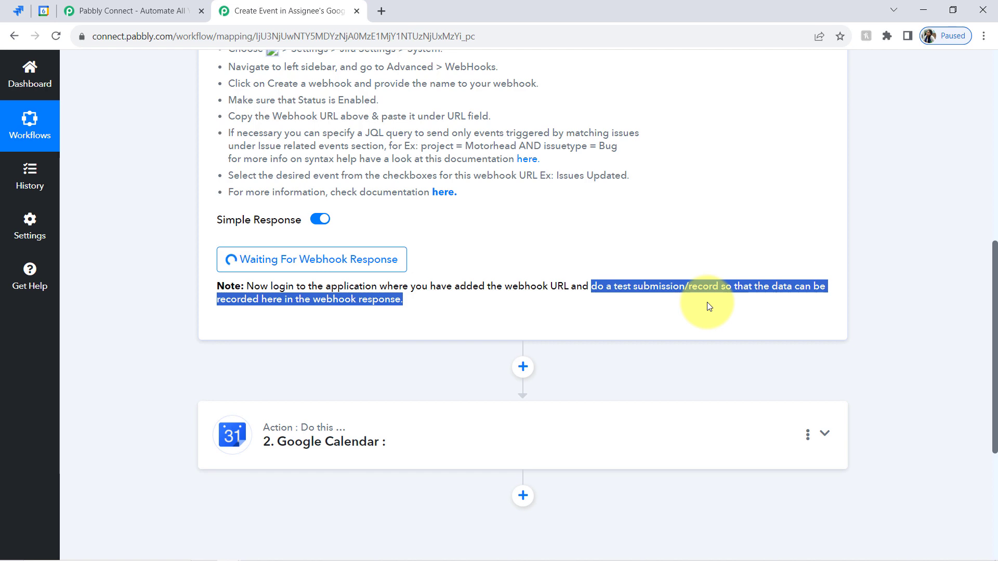
pyautogui.click(646, 307)
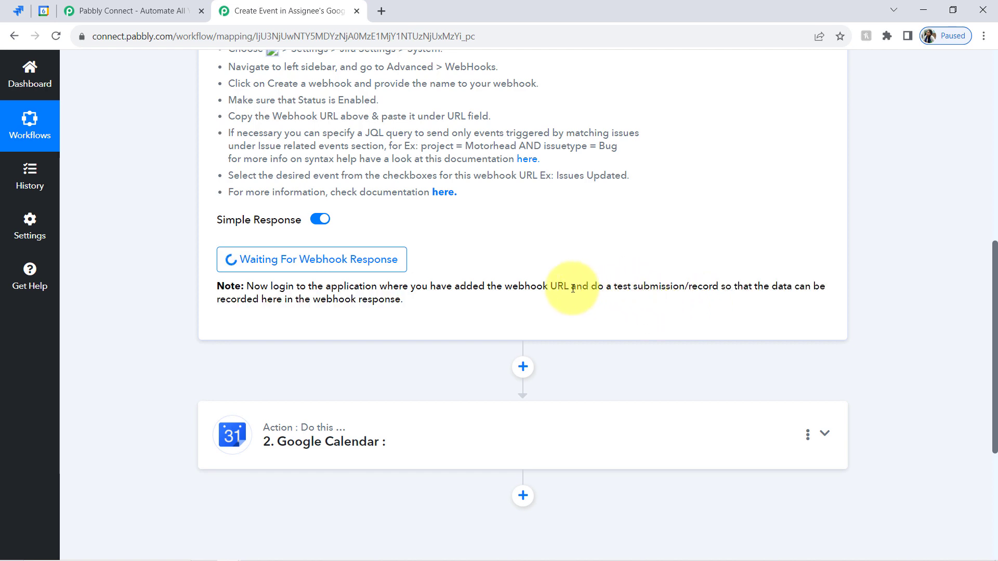
pyautogui.moveTo(573, 289); pyautogui.dragTo(712, 289)
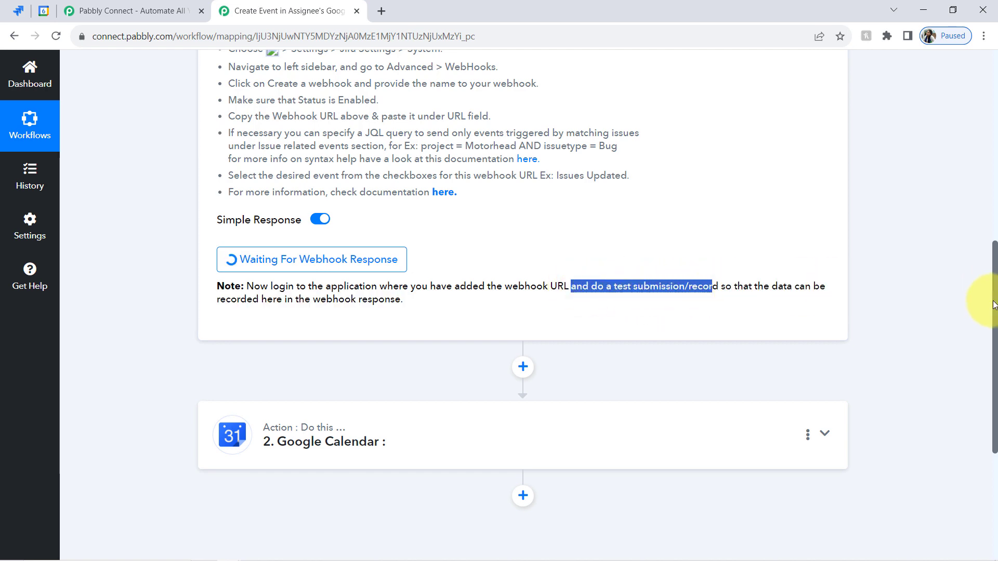
pyautogui.moveTo(994, 306); pyautogui.dragTo(973, 178)
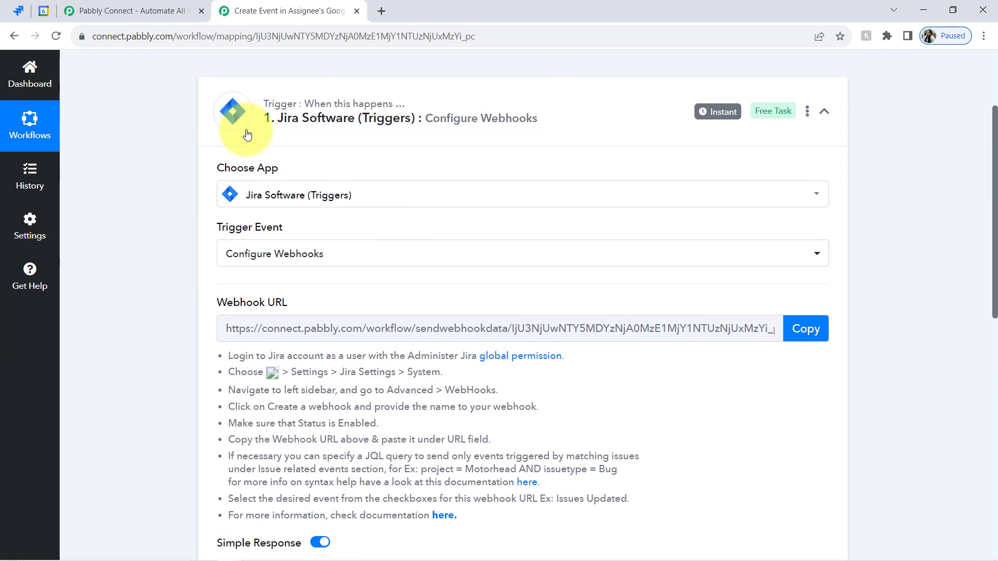
pyautogui.click(17, 10)
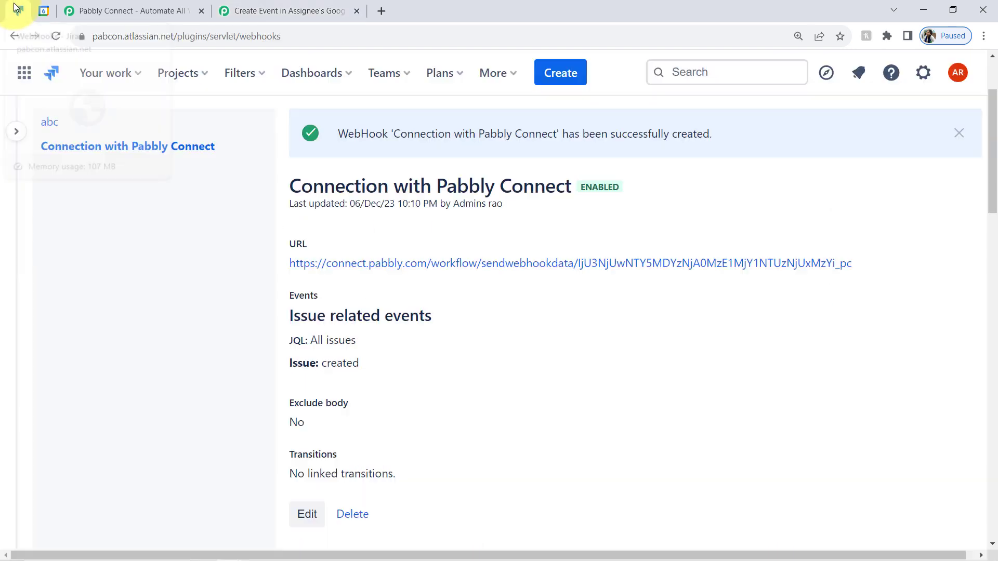
# Open the ConnectApp (CON) board from recent projects and start creating a new issue.
pyautogui.click(27, 77)
pyautogui.click(175, 77)
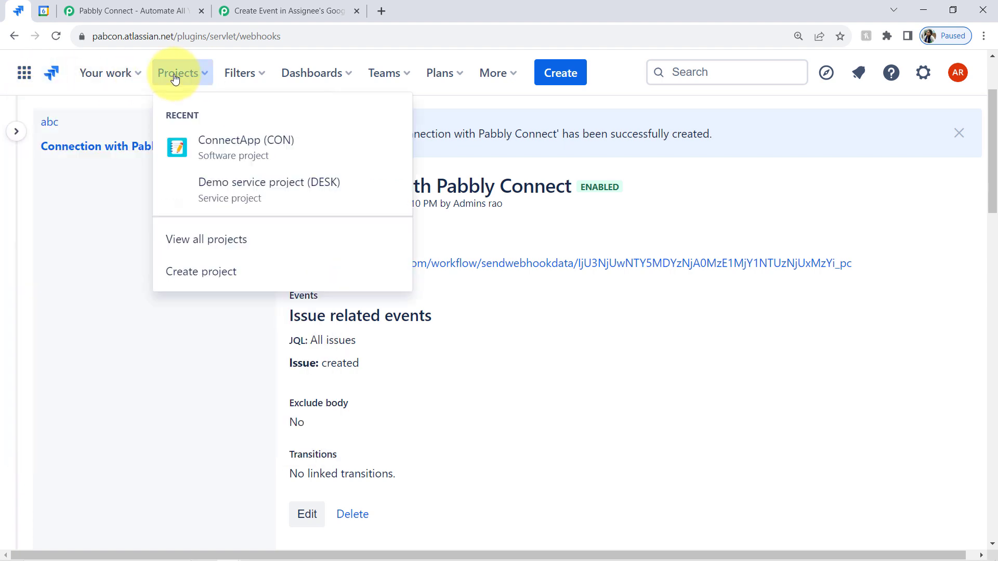
pyautogui.click(238, 147)
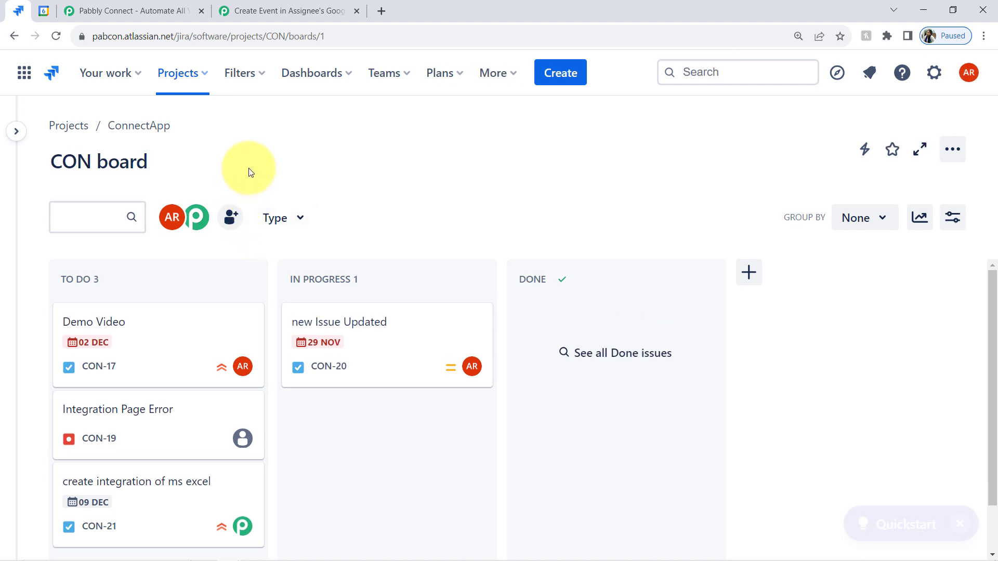
pyautogui.click(311, 10)
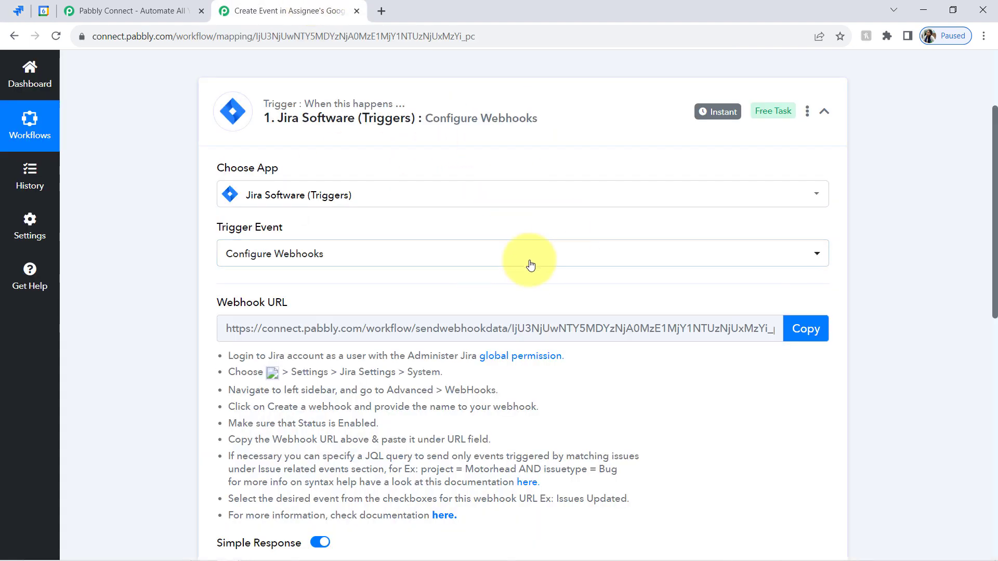
pyautogui.click(18, 10)
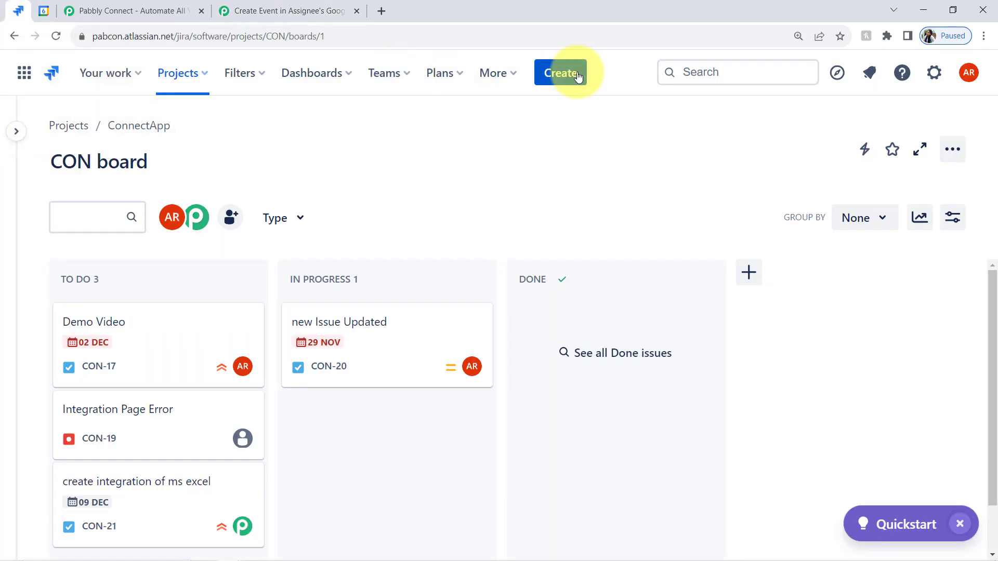
pyautogui.click(577, 75)
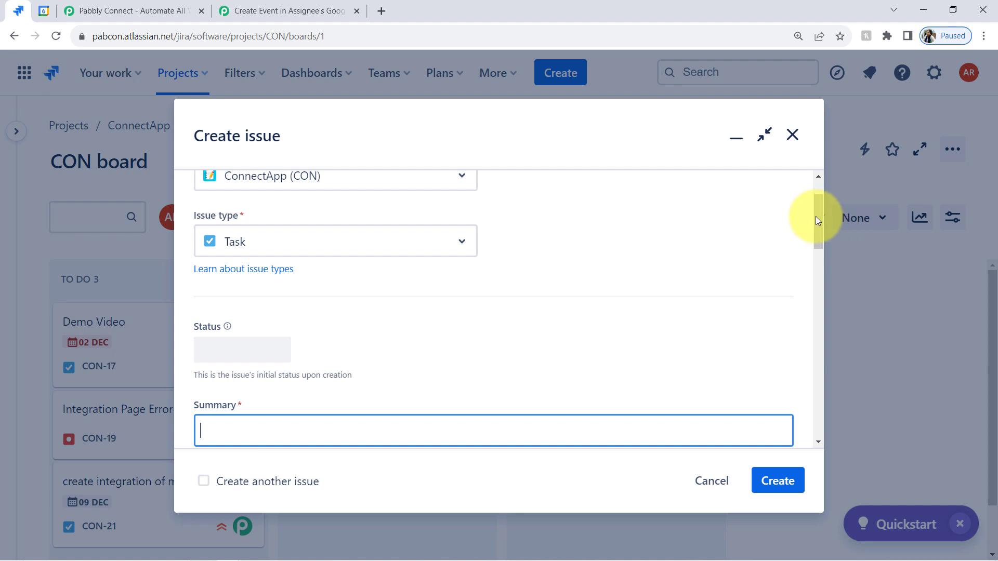
# Keep ConnectApp as the issue's project and Task as the issue type.
pyautogui.moveTo(815, 220); pyautogui.dragTo(807, 160)
pyautogui.click(265, 243)
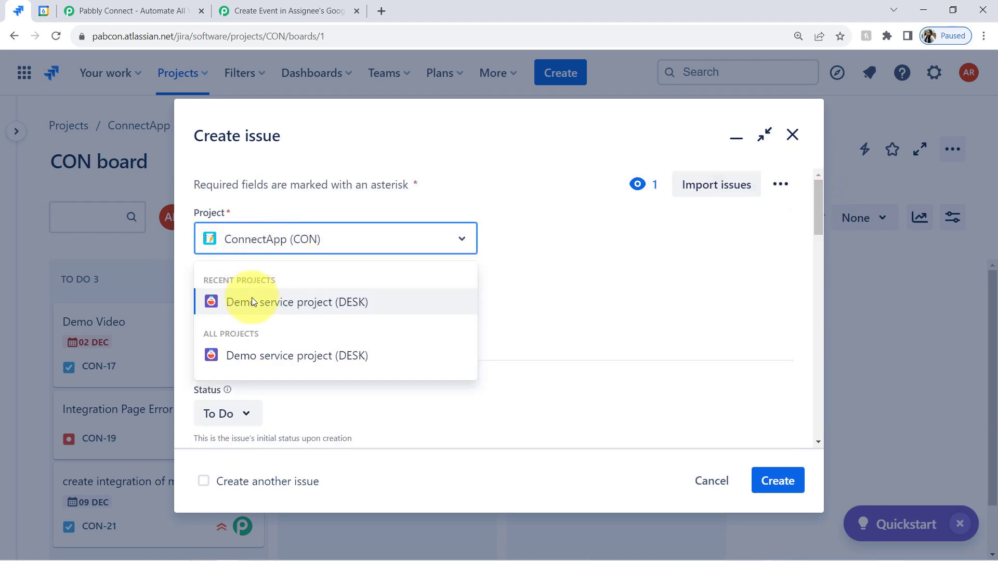
pyautogui.click(512, 290)
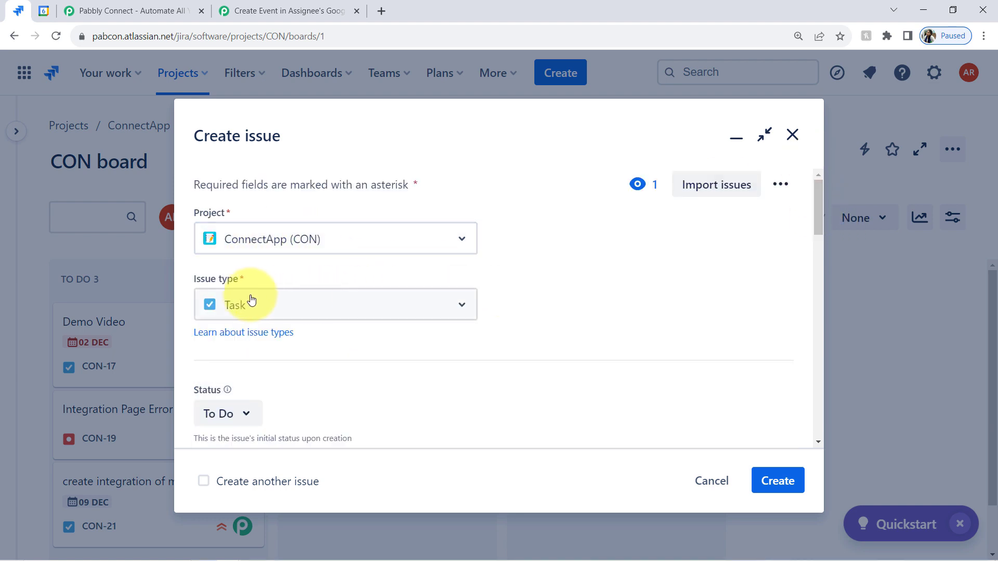
pyautogui.click(248, 314)
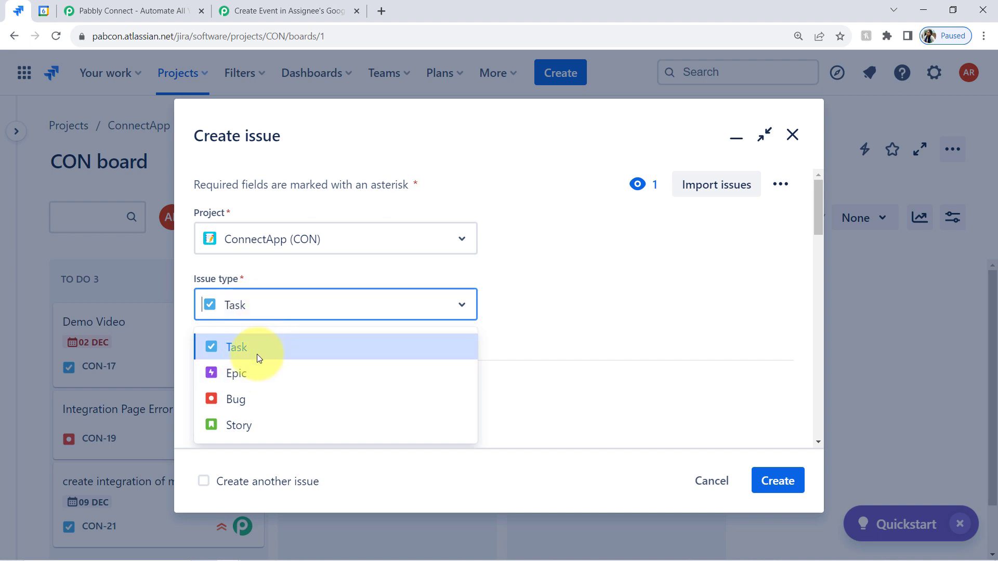
pyautogui.click(581, 335)
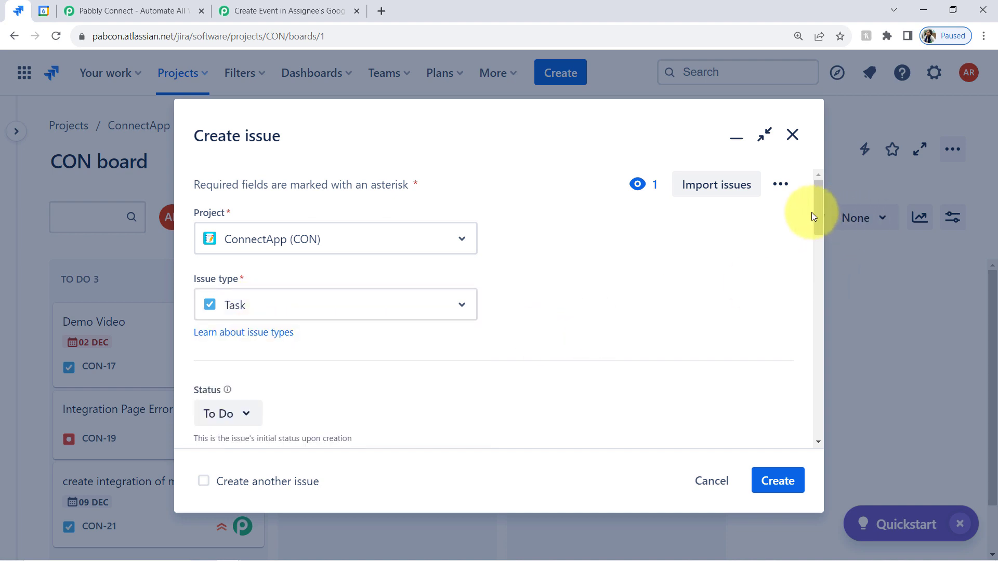
# Enter the summary 'Deploy the integration of new ChatGPT AI App' and paste it into the description, extending the text.
pyautogui.moveTo(820, 218); pyautogui.dragTo(815, 264)
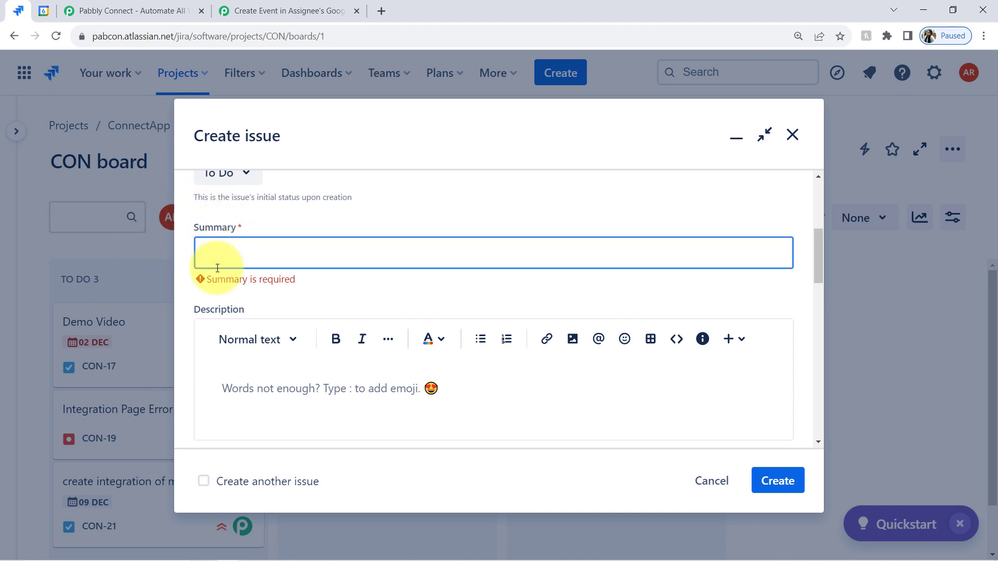
pyautogui.write('D')
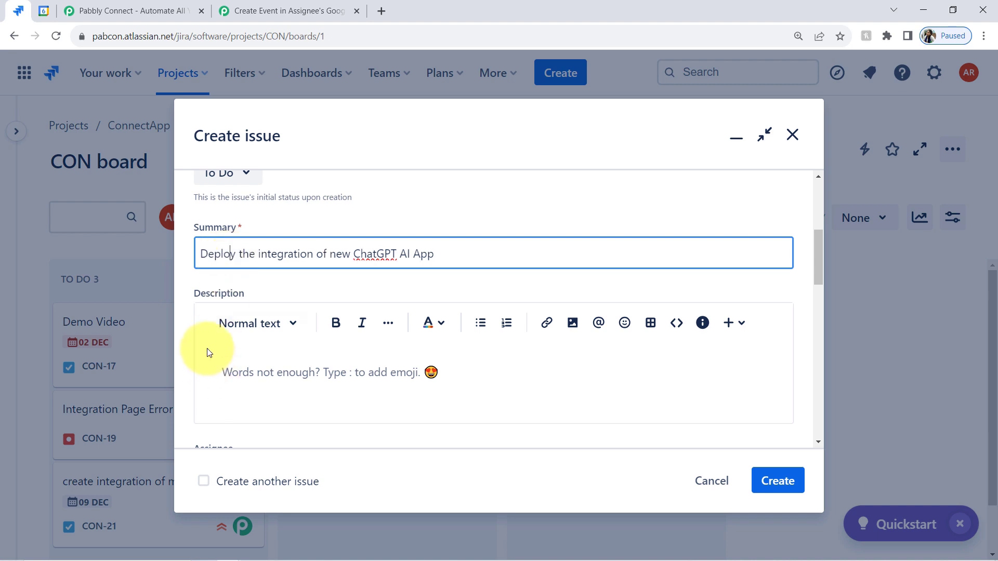
pyautogui.doubleClick(231, 257)
pyautogui.tripleClick(230, 257)
pyautogui.hotkey('ctrl', 'c')
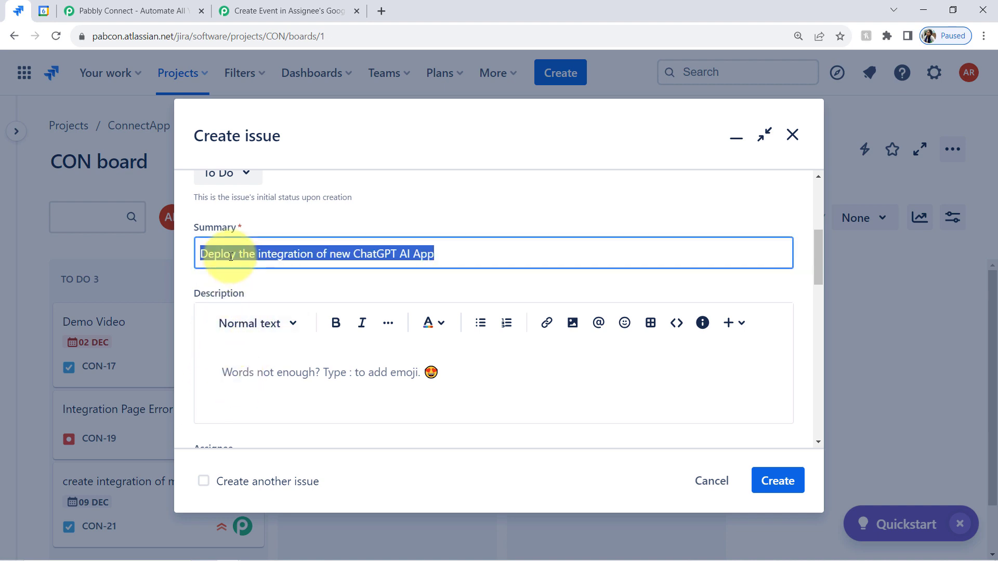
pyautogui.click(230, 369)
pyautogui.hotkey('ctrl', 'v')
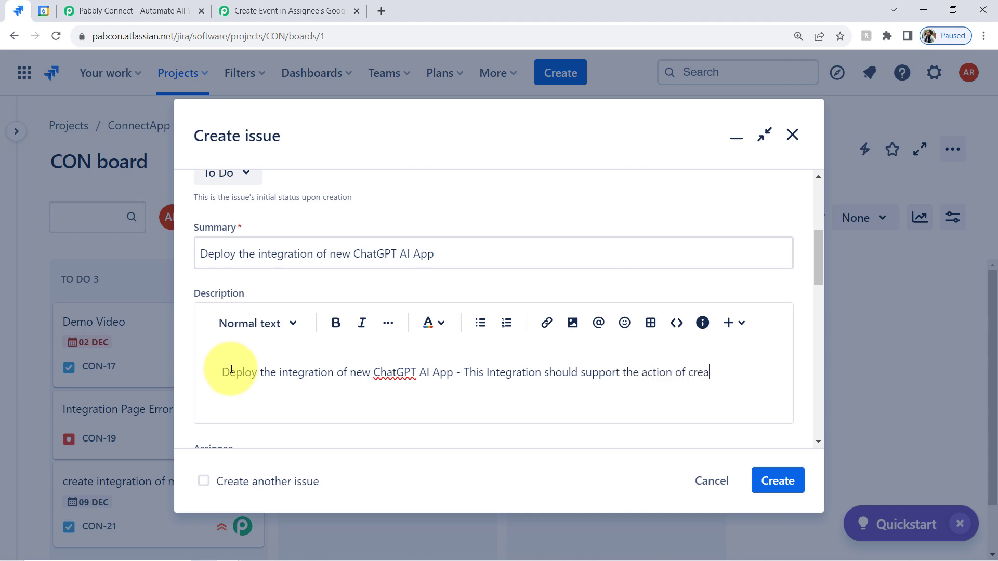
pyautogui.write('nerating the content, etc')
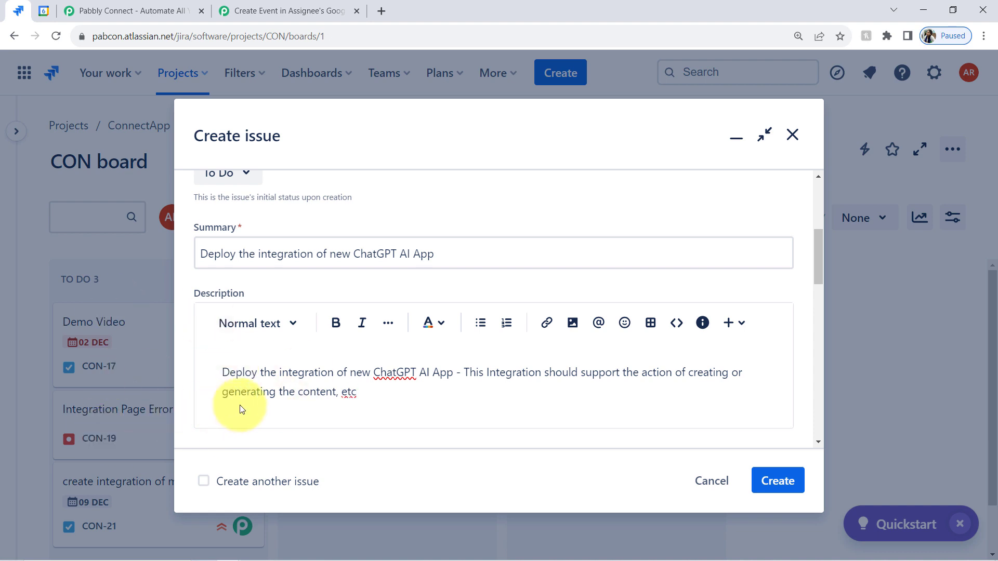
pyautogui.write('.')
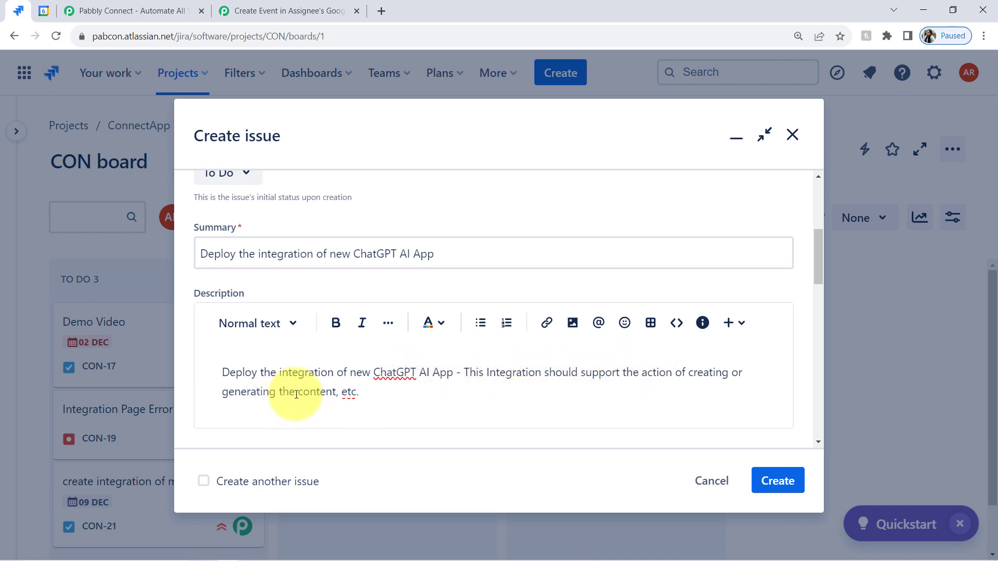
pyautogui.moveTo(818, 279); pyautogui.dragTo(819, 319)
# Assign the new issue to the chosen team member in place of Automatic.
pyautogui.click(252, 260)
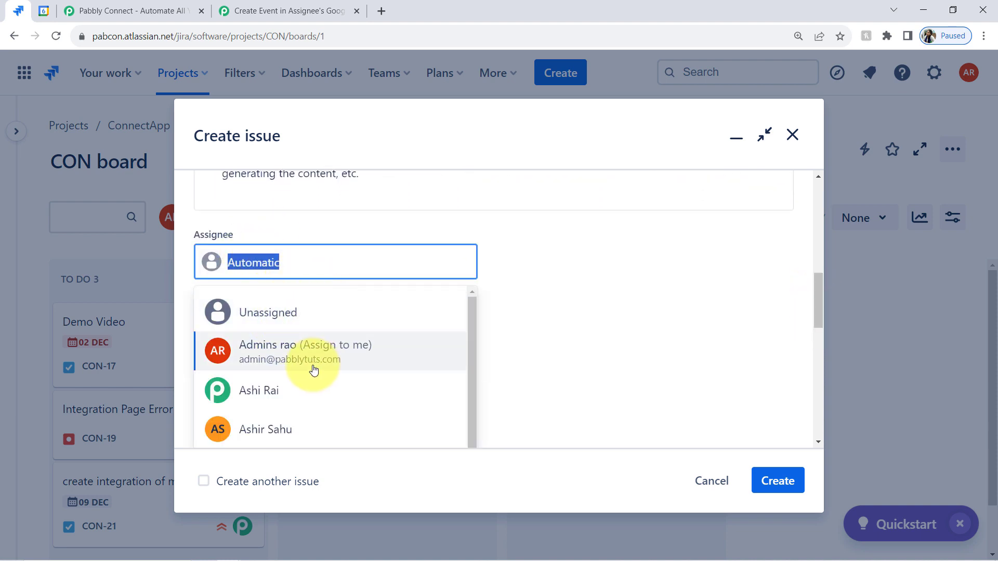
pyautogui.click(277, 401)
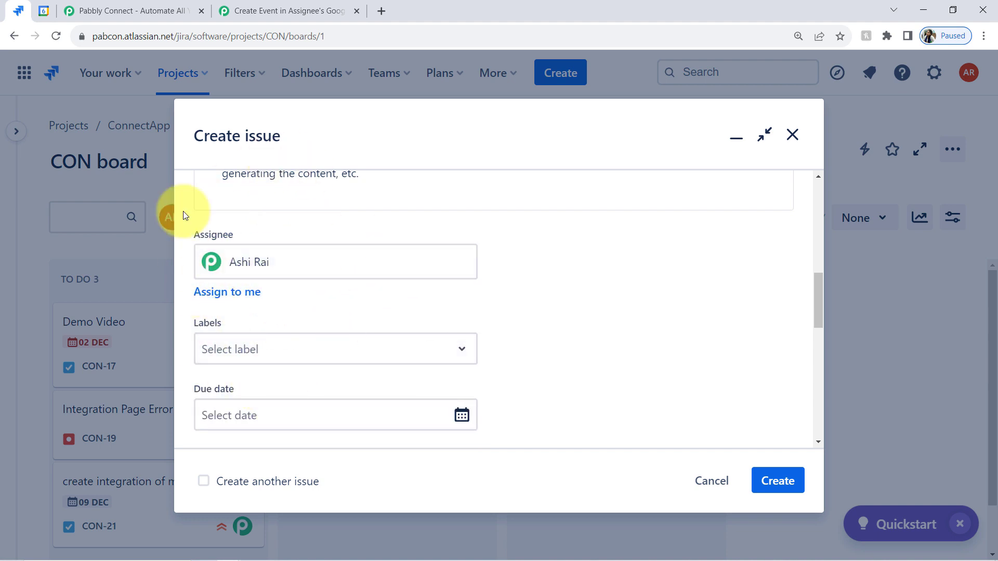
pyautogui.click(44, 13)
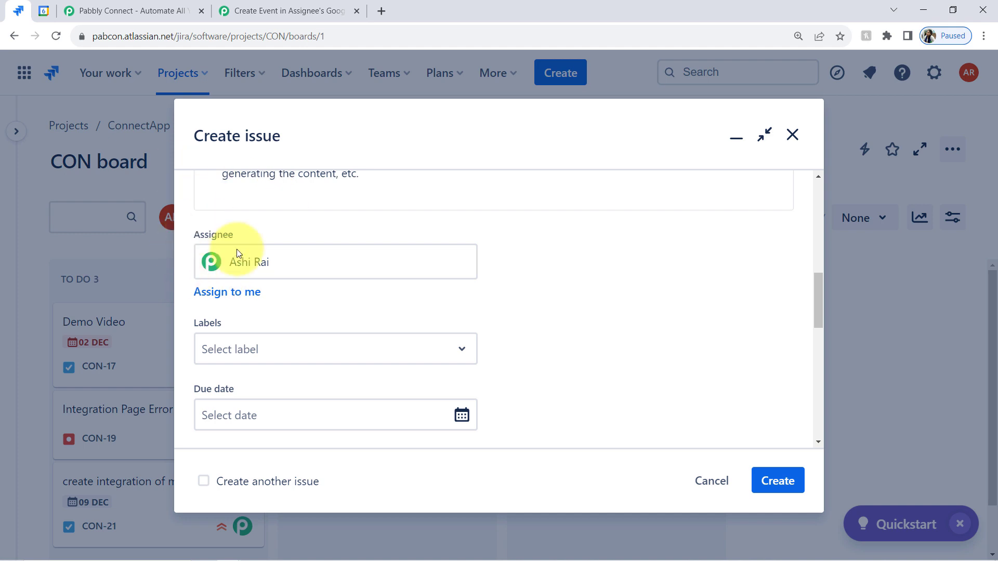
pyautogui.click(46, 11)
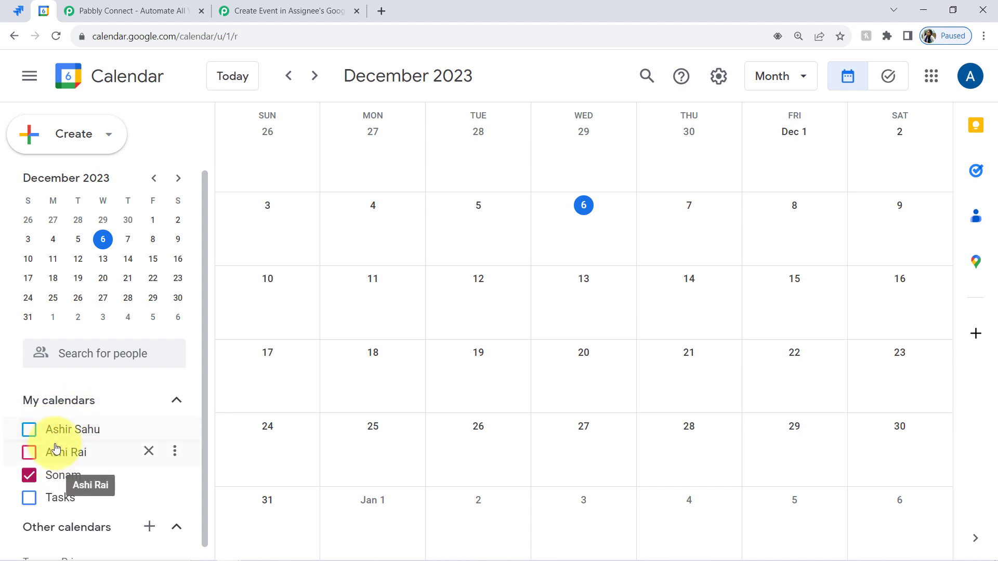
pyautogui.click(18, 11)
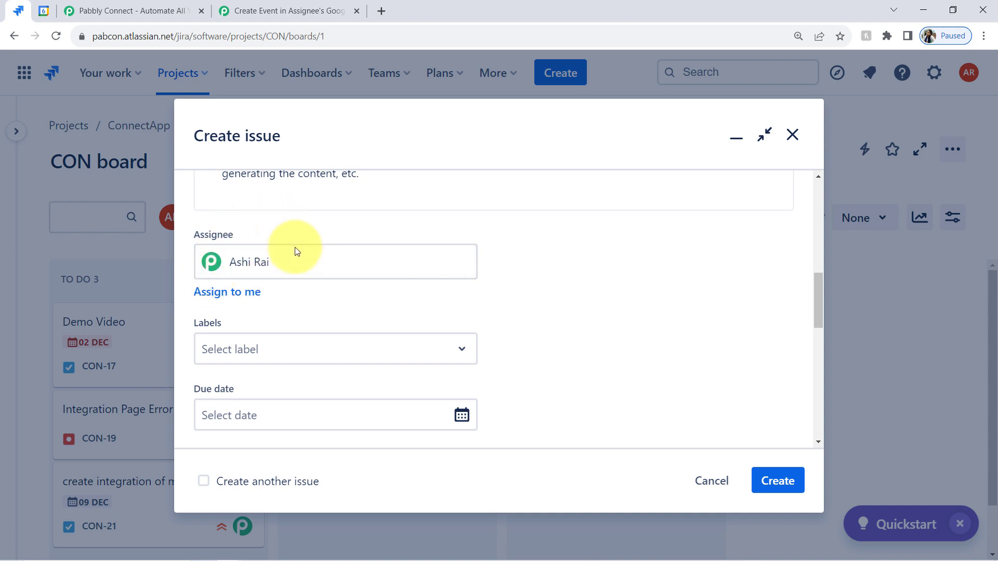
# Leave labels empty, set the due date to 9 December 2023 and the priority to High.
pyautogui.scroll(-3, 814, 299)
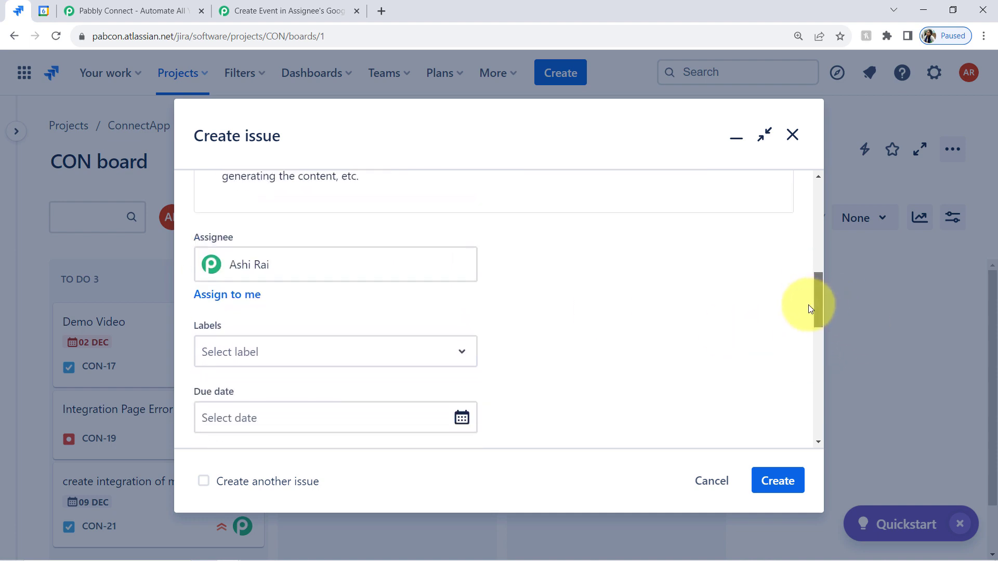
pyautogui.click(296, 235)
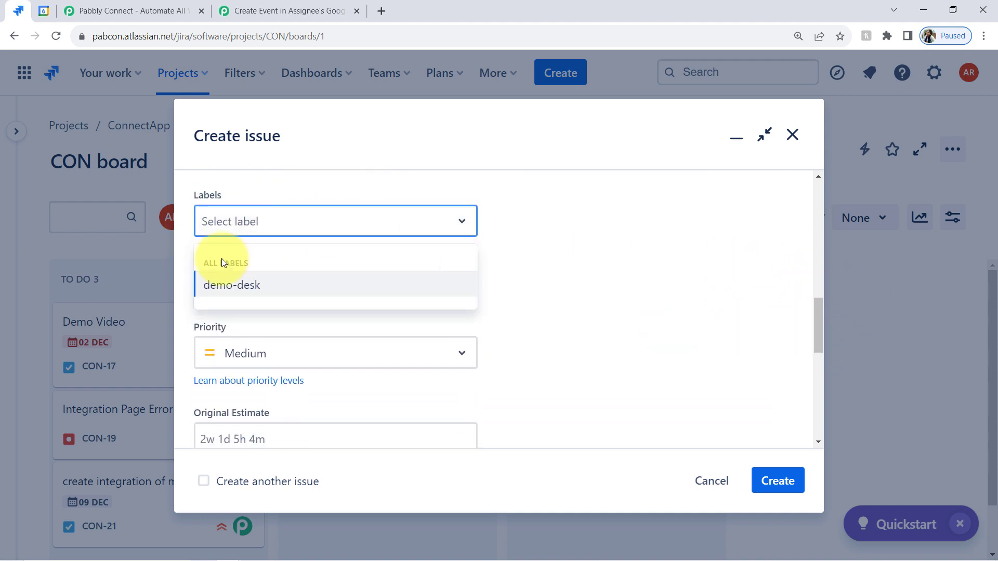
pyautogui.click(496, 262)
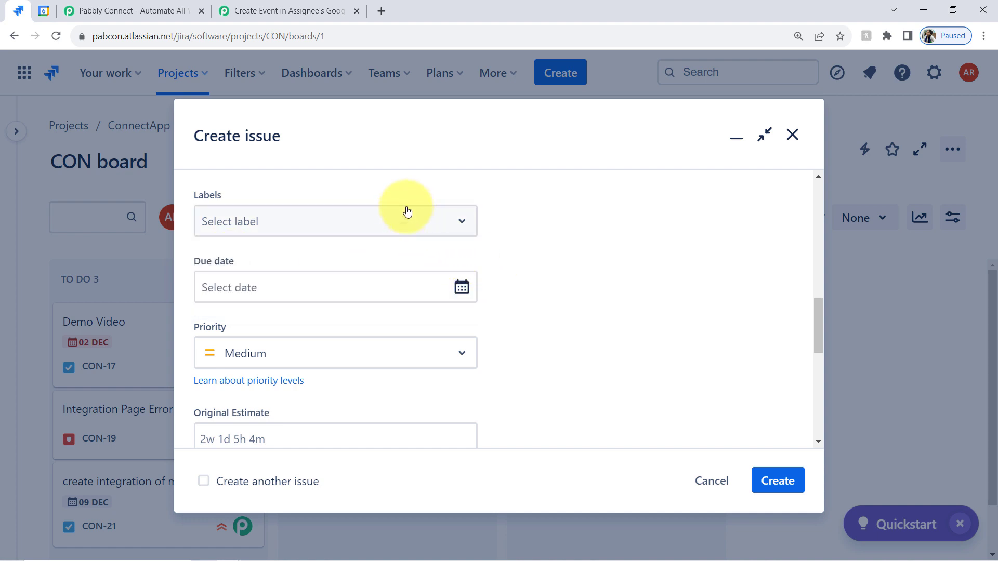
pyautogui.click(462, 287)
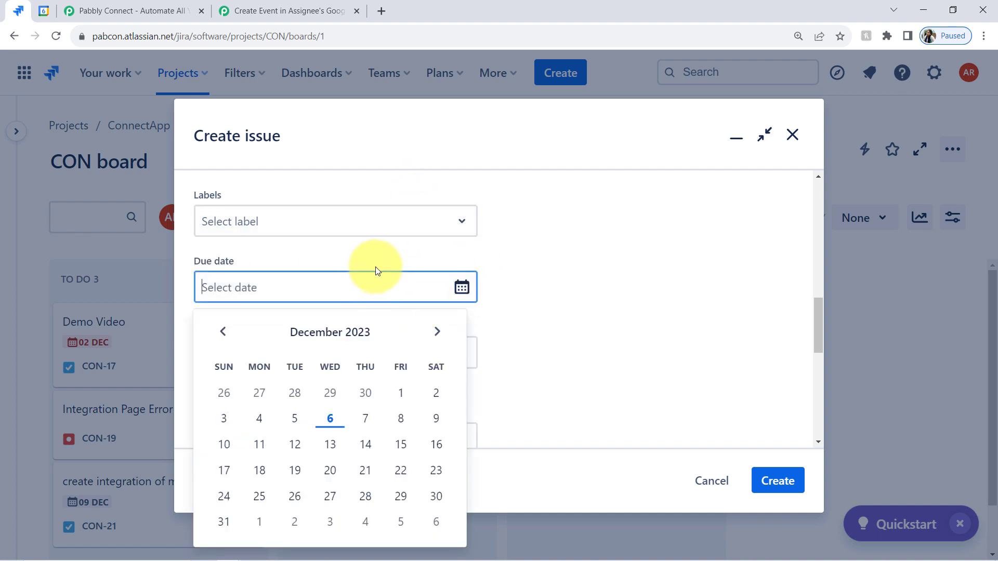
pyautogui.click(440, 418)
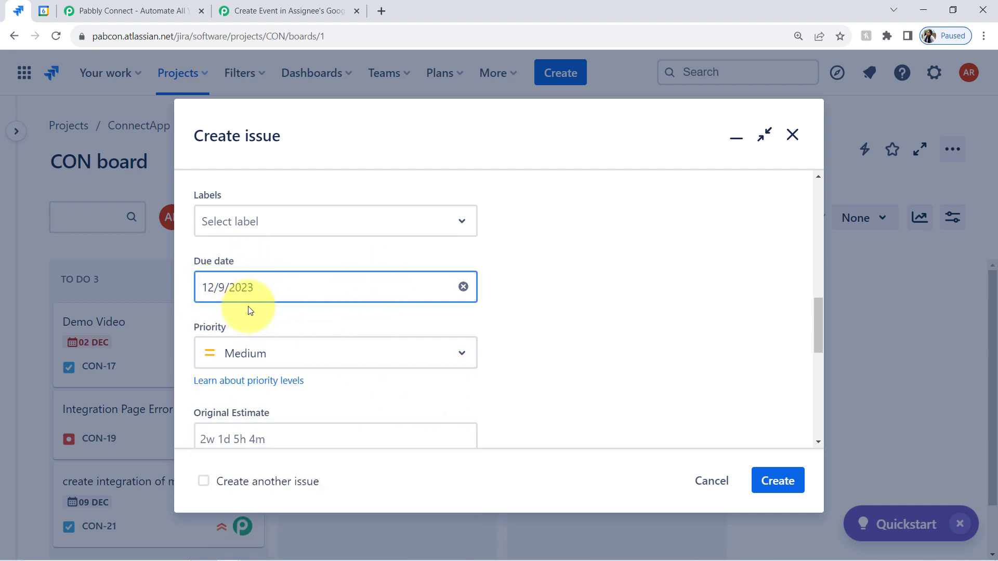
pyautogui.click(216, 356)
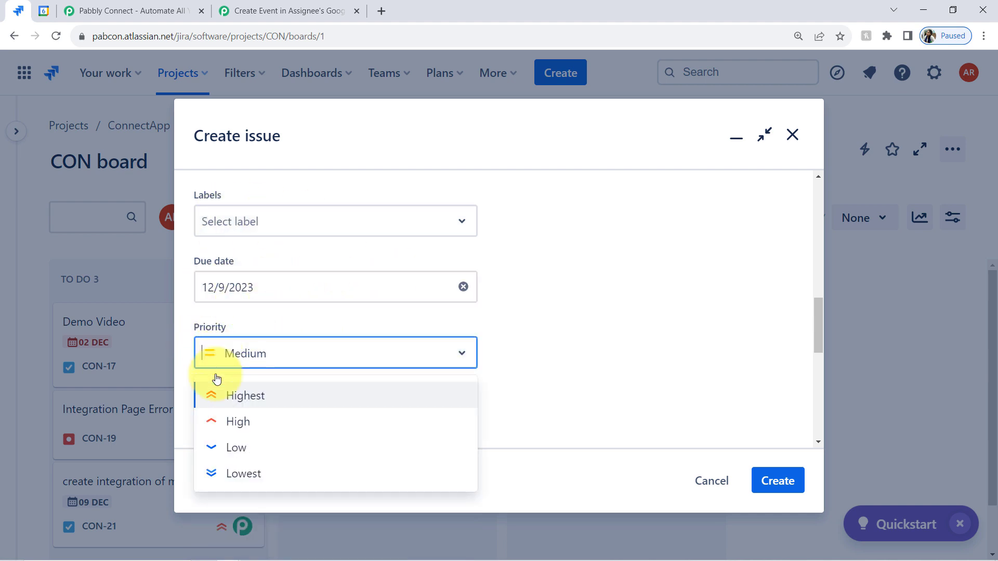
pyautogui.click(228, 421)
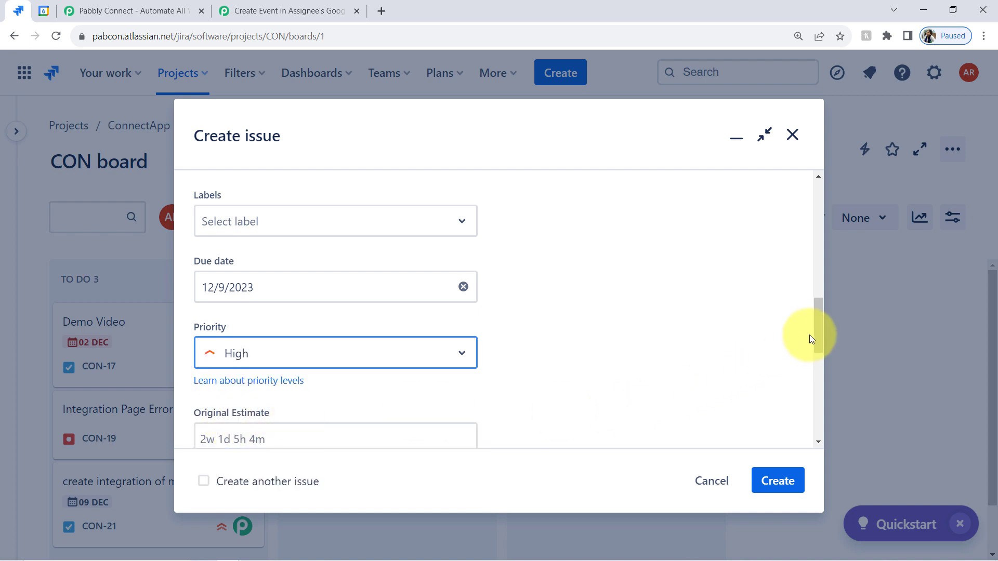
# Create the issue as CON-22 and return to the Pabbly workflow tab.
pyautogui.moveTo(821, 332); pyautogui.dragTo(794, 434)
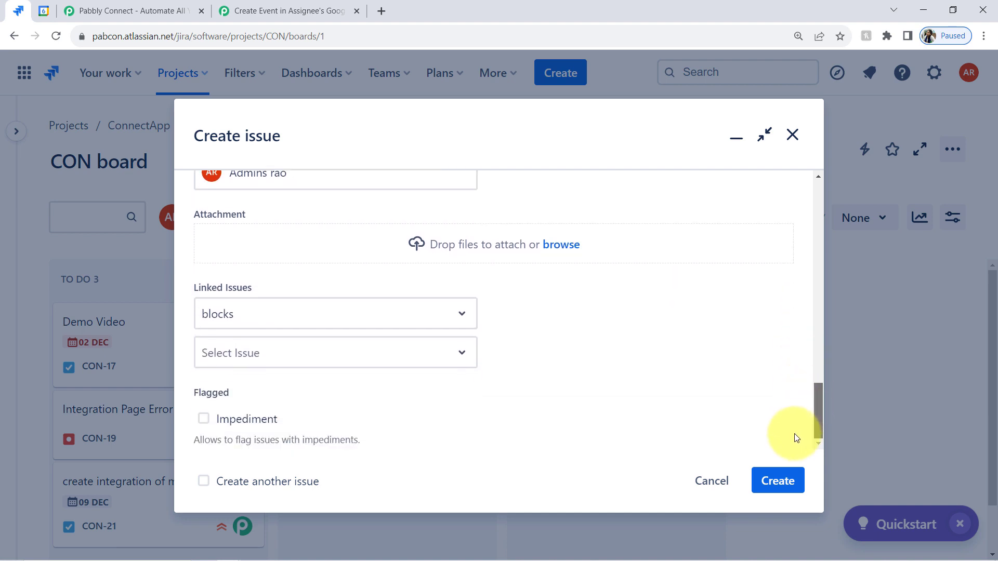
pyautogui.click(778, 477)
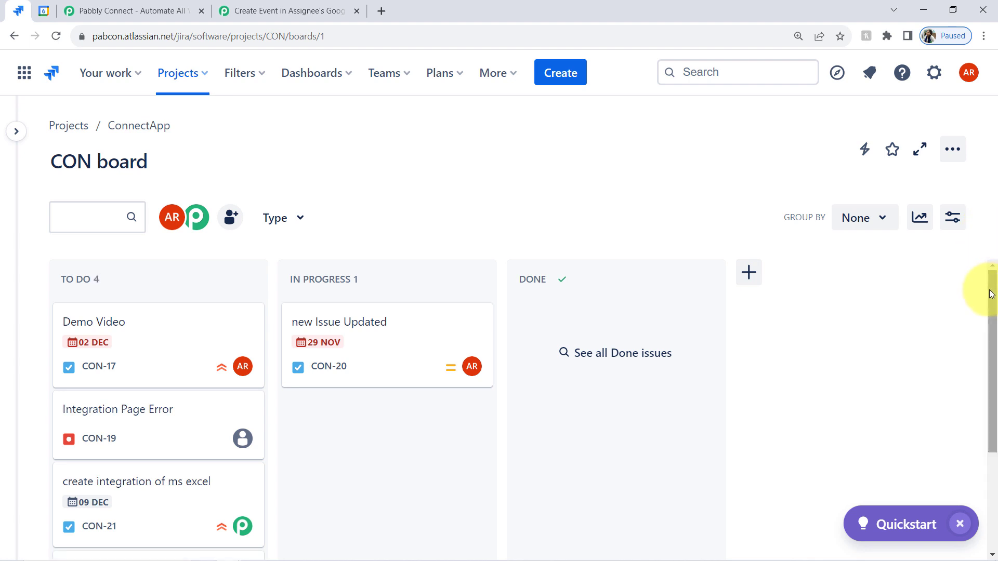
pyautogui.moveTo(992, 292); pyautogui.dragTo(991, 427)
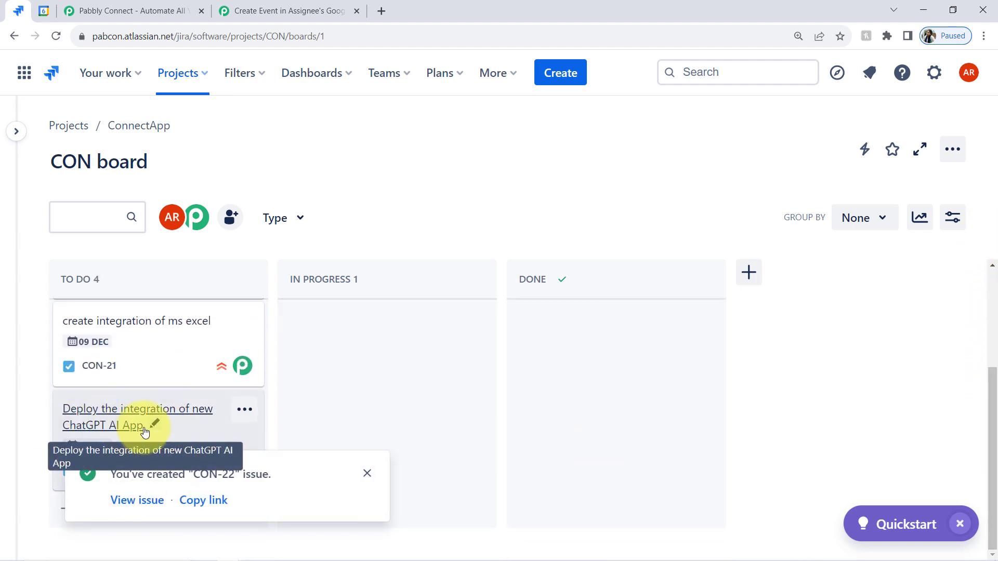
pyautogui.click(312, 11)
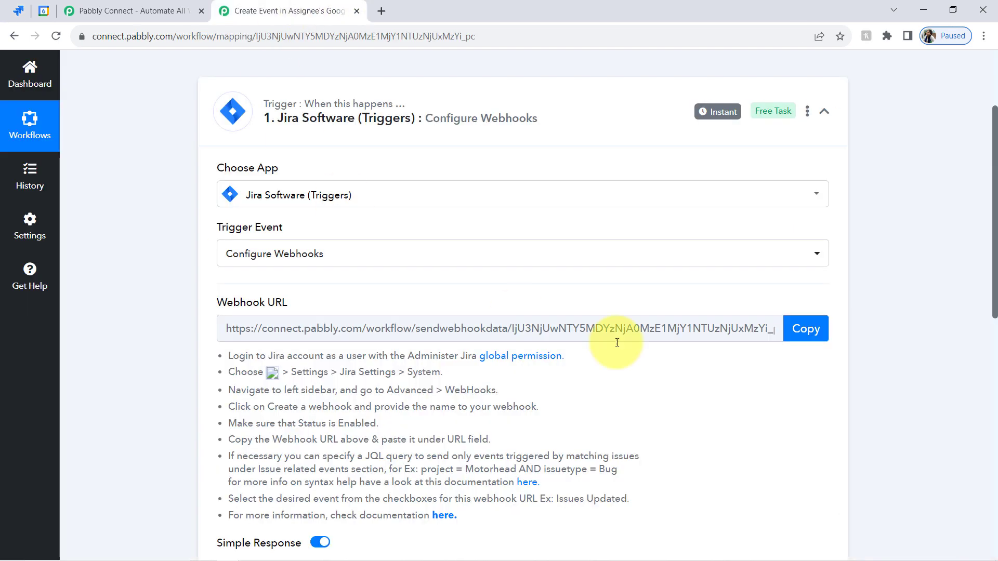
pyautogui.moveTo(995, 223); pyautogui.dragTo(972, 385)
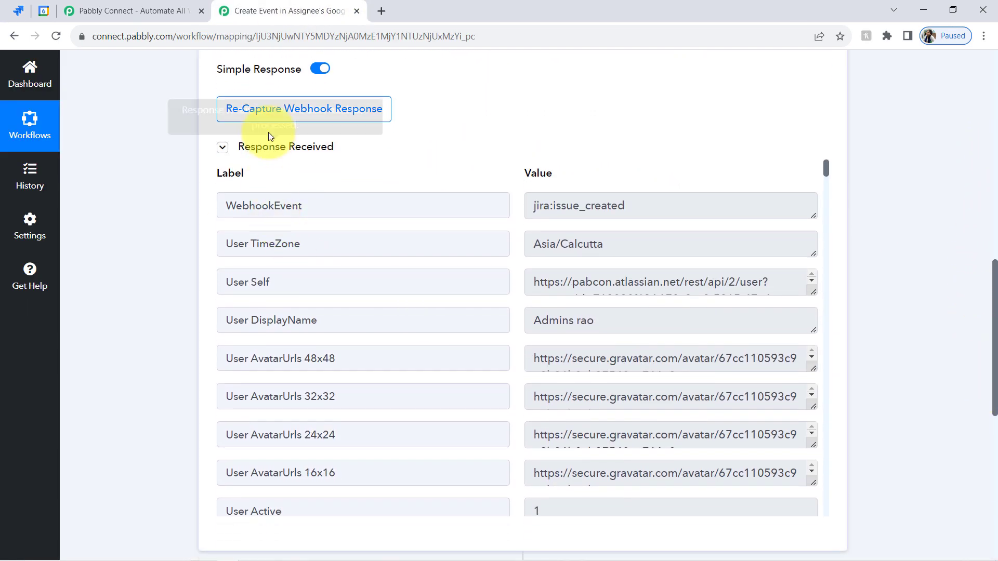
pyautogui.click(256, 148)
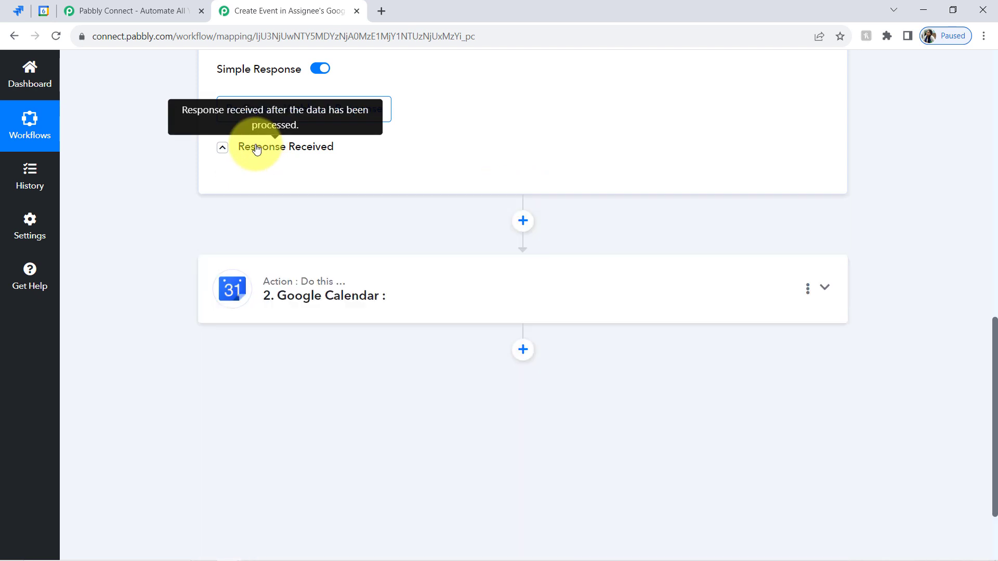
pyautogui.click(256, 148)
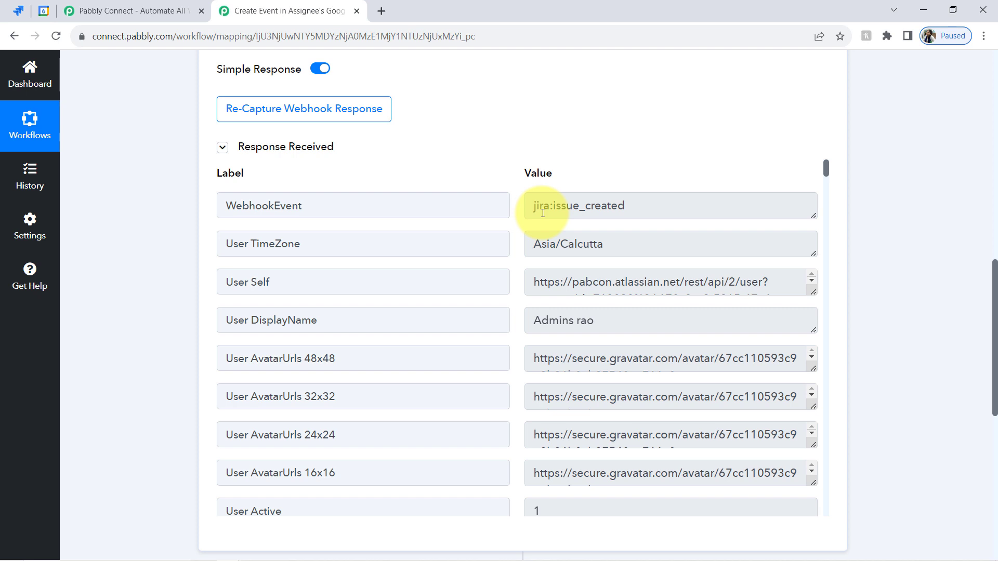
pyautogui.moveTo(299, 207); pyautogui.dragTo(274, 207)
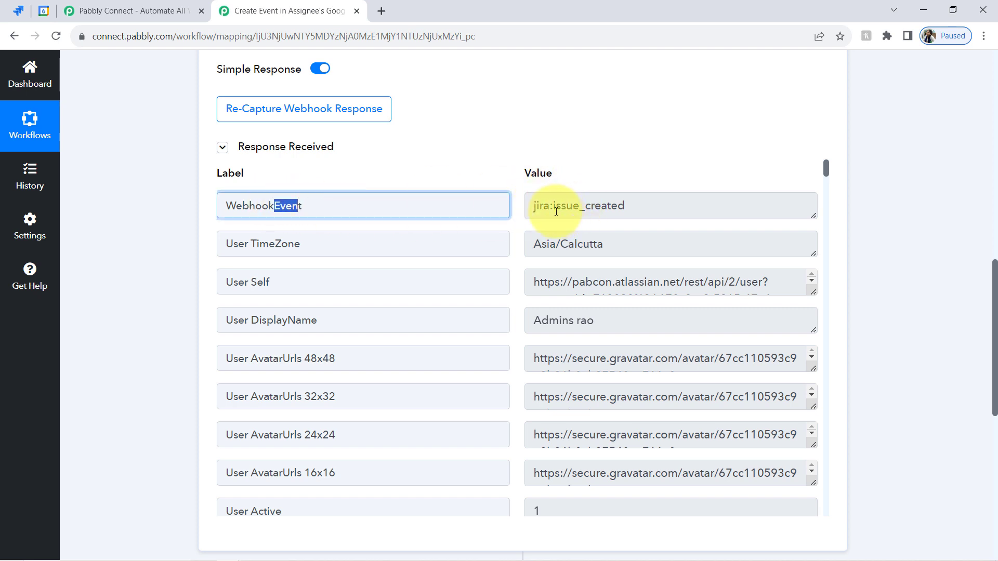
pyautogui.moveTo(559, 207); pyautogui.dragTo(624, 206)
pyautogui.moveTo(561, 244); pyautogui.dragTo(634, 255)
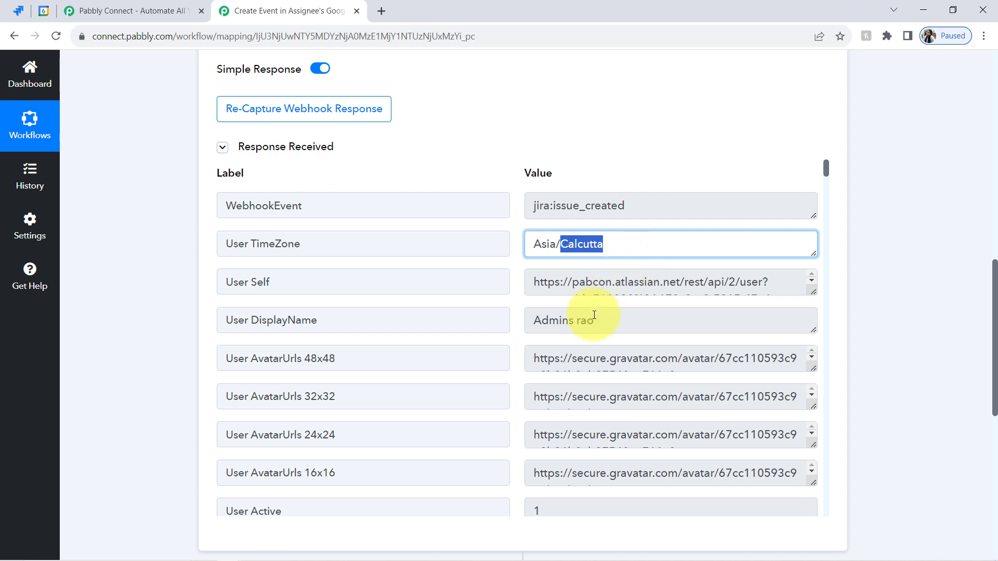
pyautogui.moveTo(559, 320); pyautogui.dragTo(648, 323)
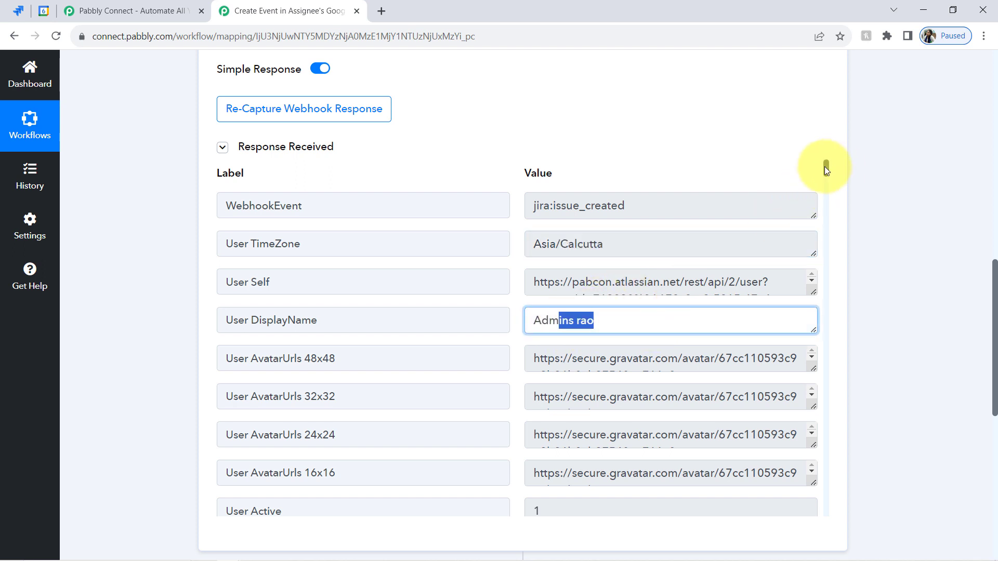
pyautogui.moveTo(824, 166); pyautogui.dragTo(826, 185)
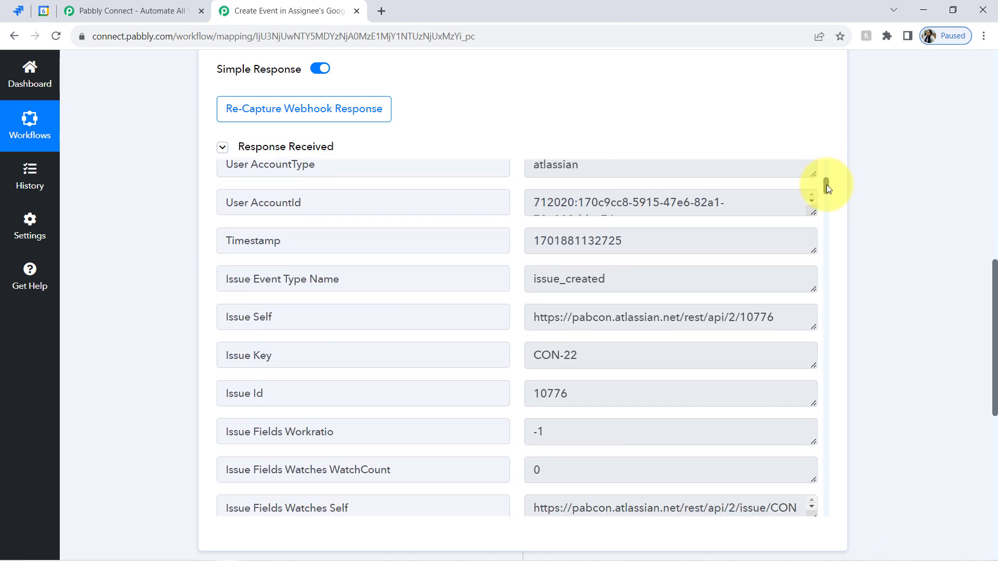
pyautogui.moveTo(546, 280); pyautogui.dragTo(664, 283)
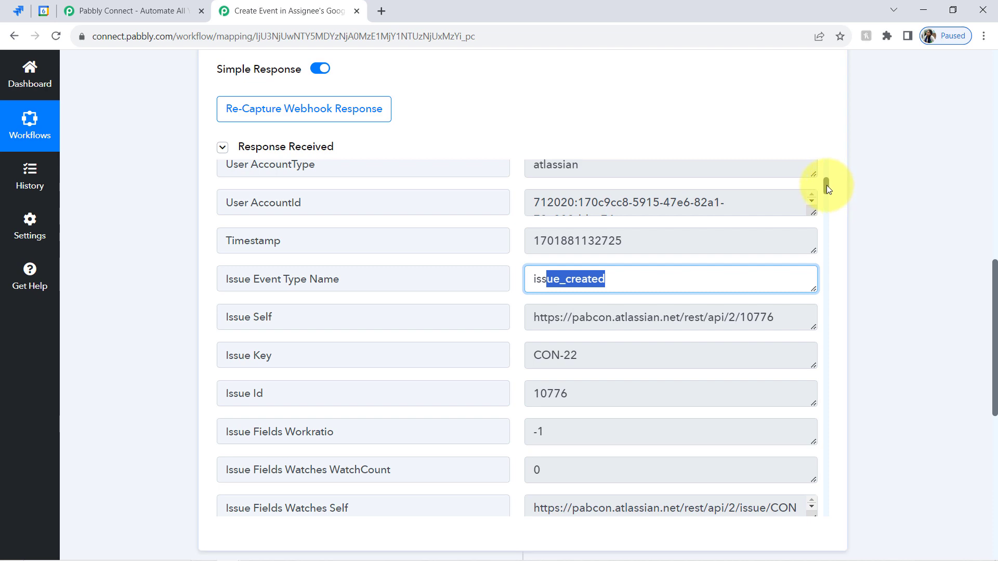
pyautogui.moveTo(827, 185); pyautogui.dragTo(819, 265)
pyautogui.tripleClick(681, 281)
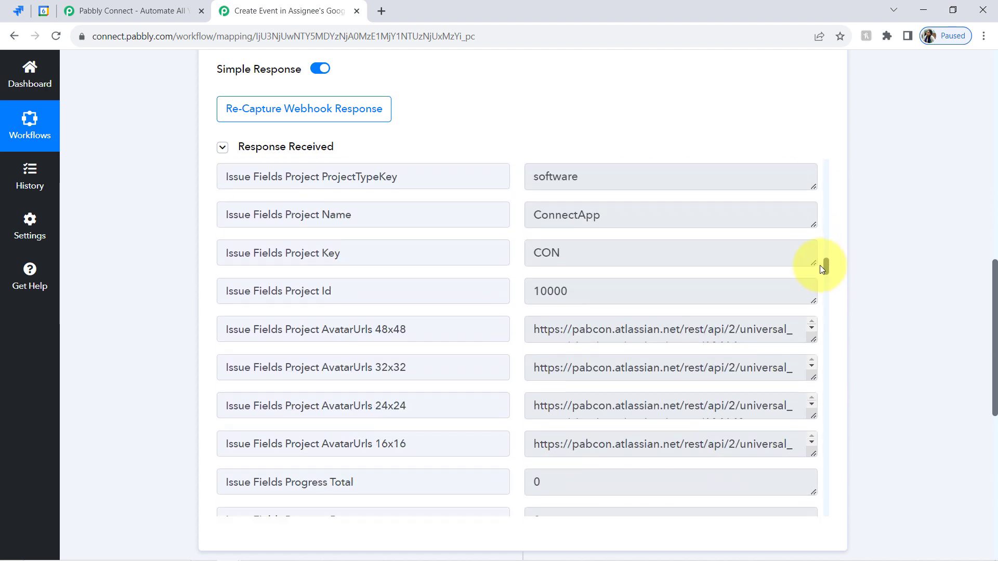
pyautogui.doubleClick(574, 224)
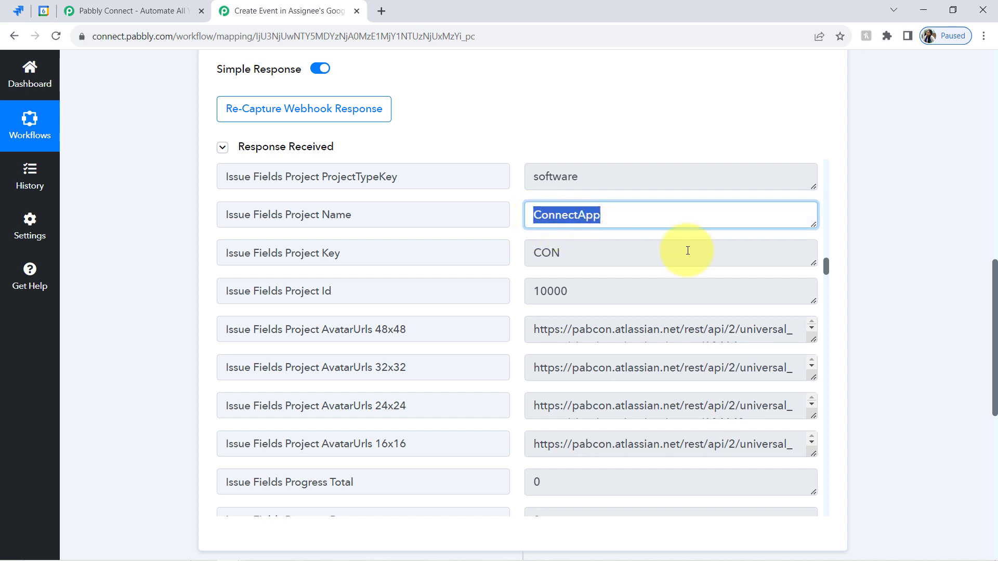
pyautogui.moveTo(825, 269); pyautogui.dragTo(826, 286)
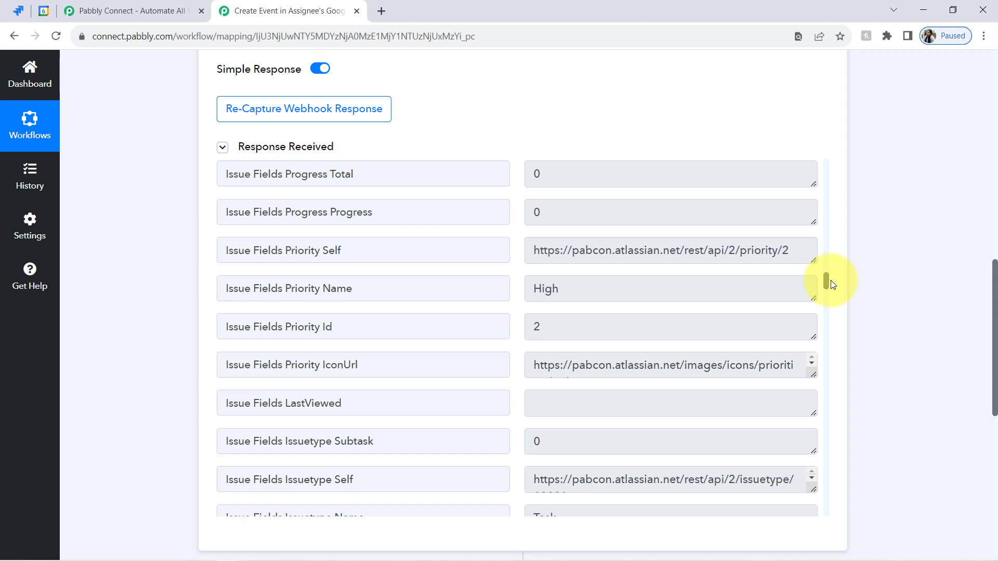
pyautogui.hotkey('ctrl', 'f')
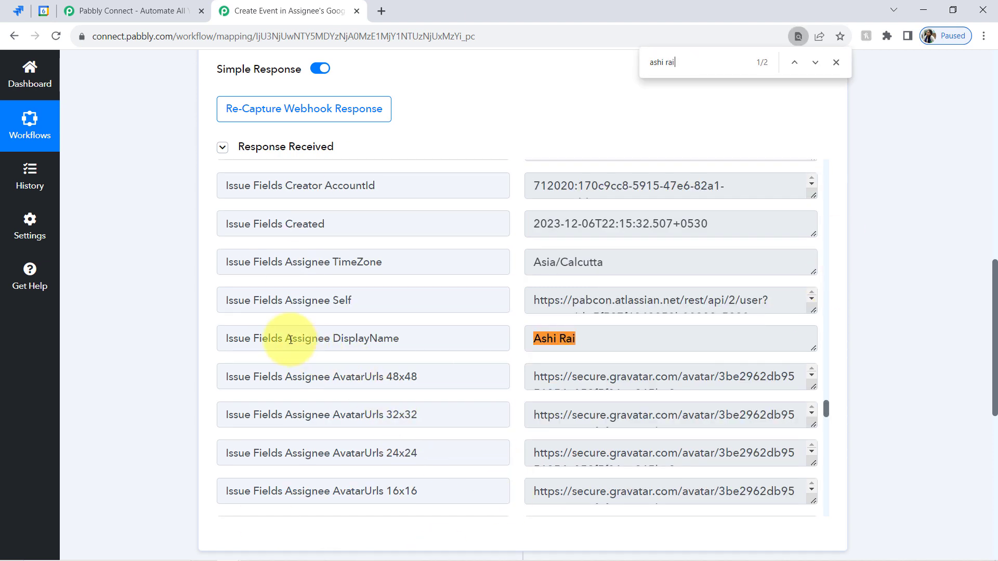
pyautogui.doubleClick(308, 339)
pyautogui.click(667, 63)
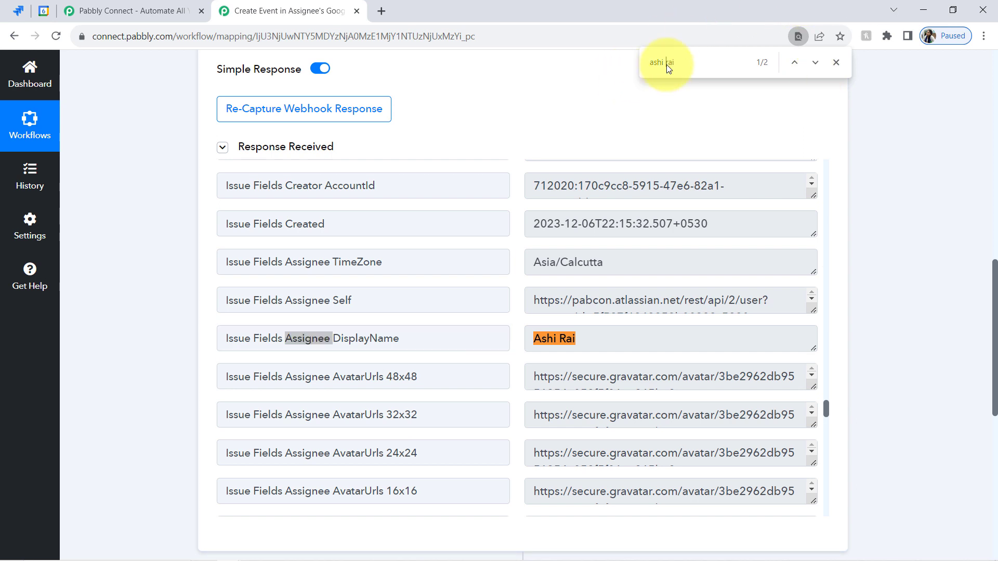
pyautogui.write('descri')
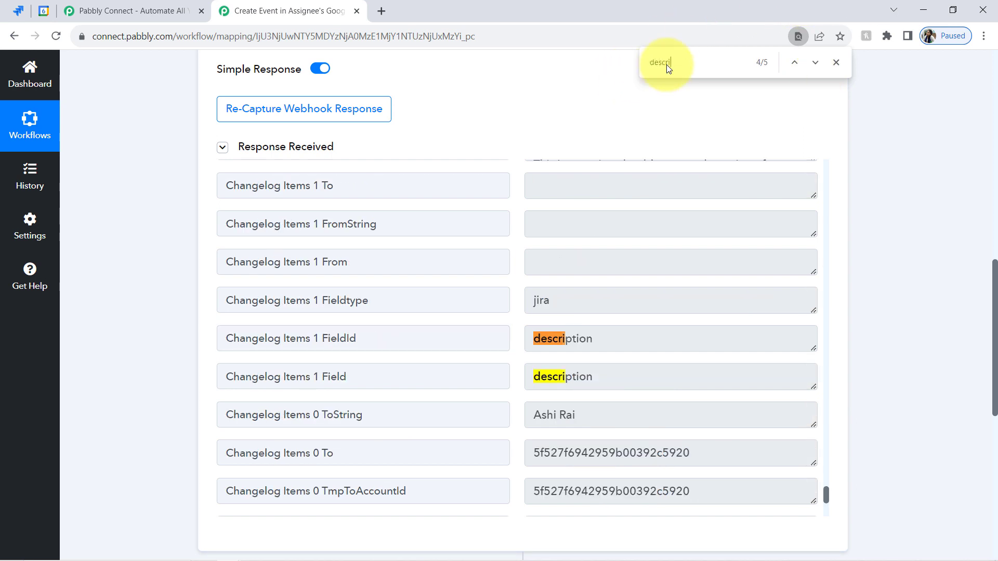
pyautogui.press('Return')
pyautogui.press('Return')
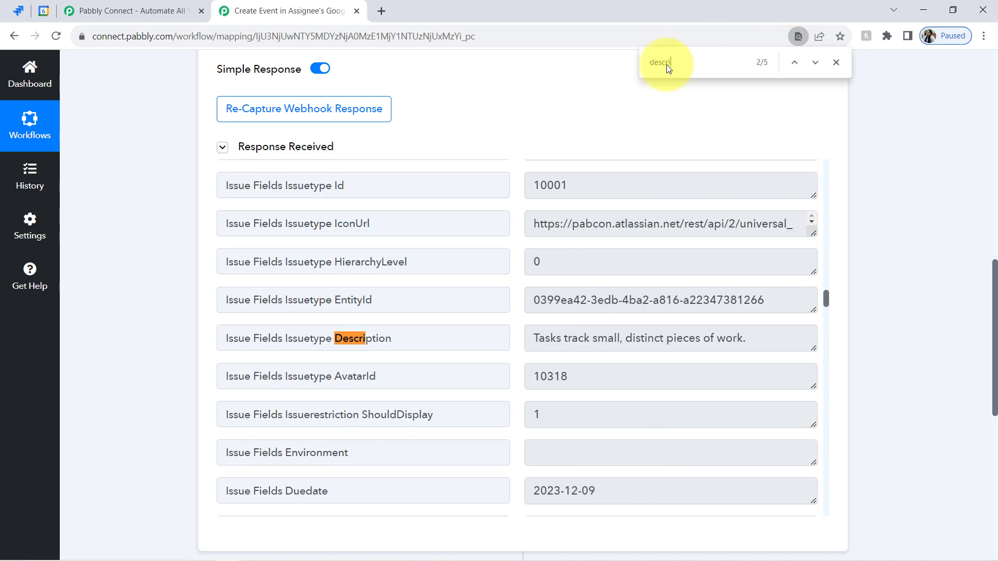
pyautogui.press('Return')
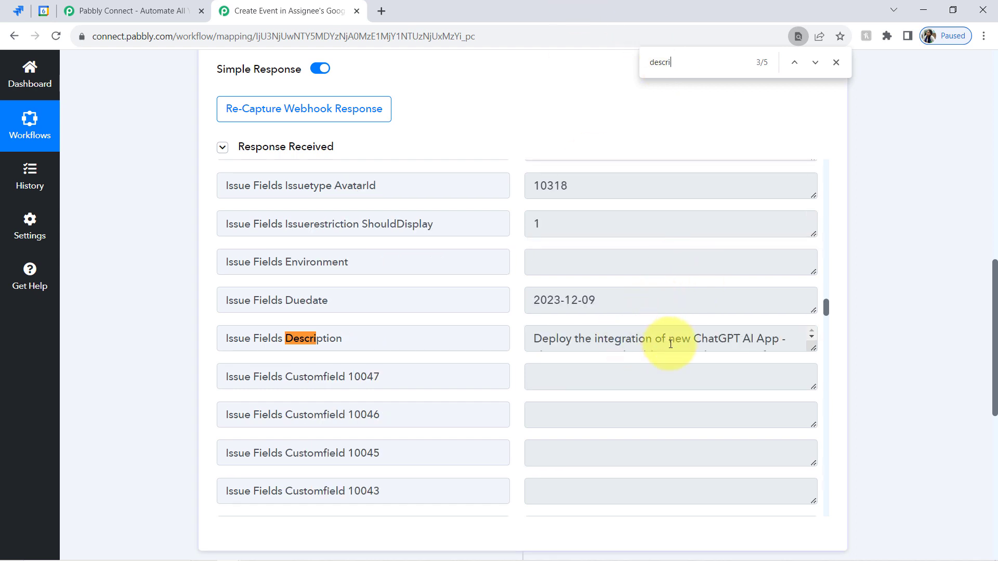
pyautogui.moveTo(810, 367); pyautogui.dragTo(814, 427)
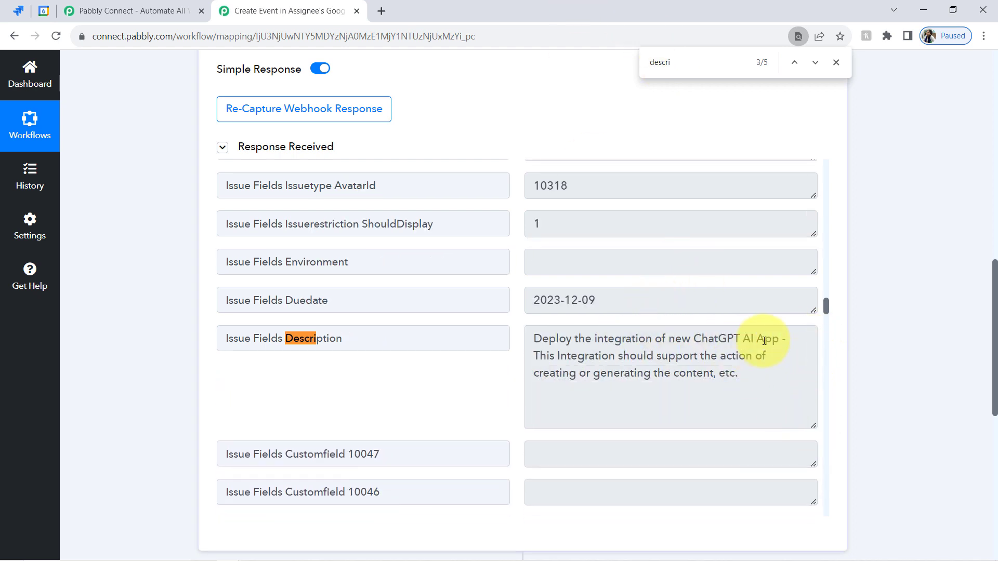
pyautogui.click(283, 148)
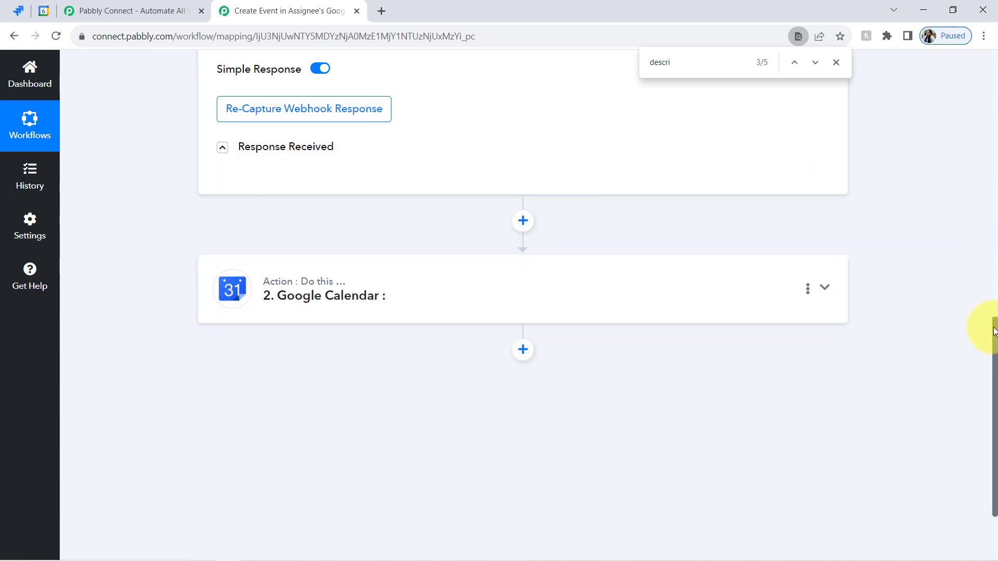
pyautogui.moveTo(994, 331); pyautogui.dragTo(987, 8)
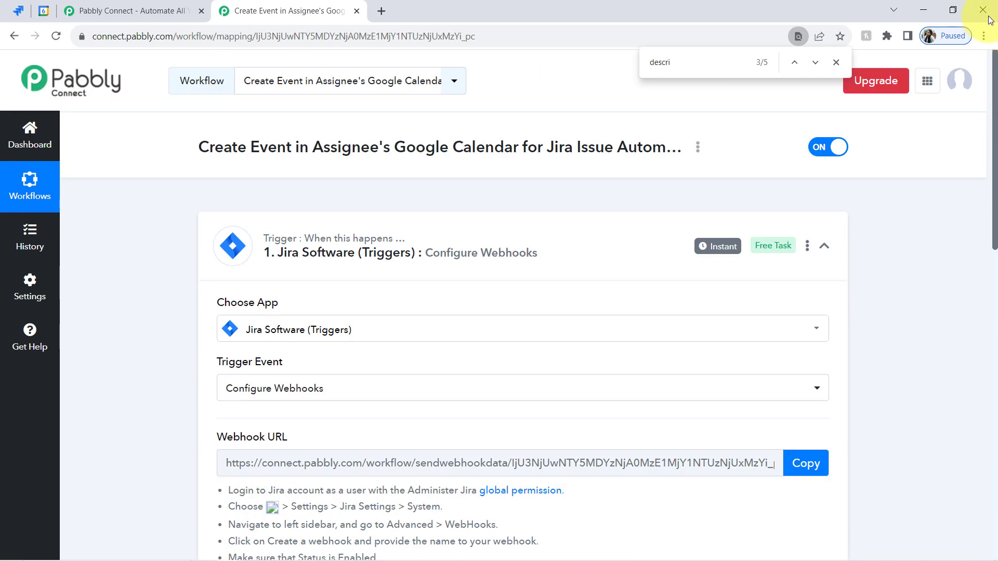
pyautogui.click(837, 63)
pyautogui.click(314, 223)
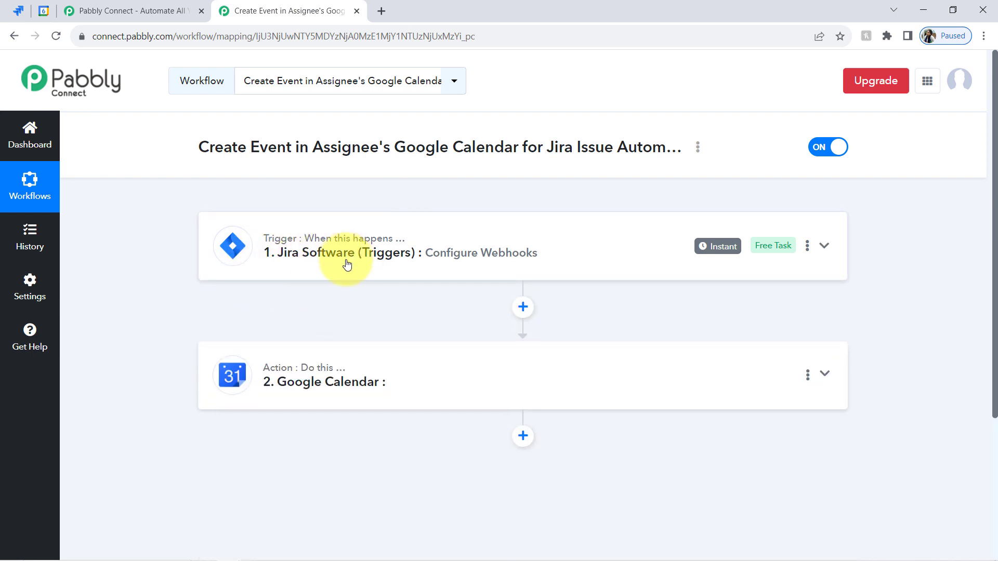
pyautogui.click(16, 11)
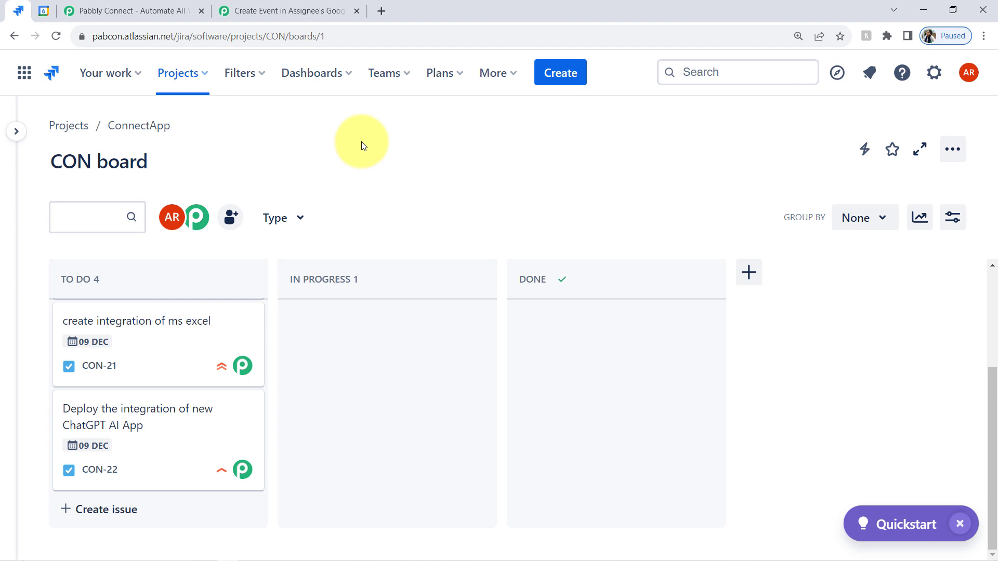
pyautogui.click(236, 10)
pyautogui.moveTo(708, 253)
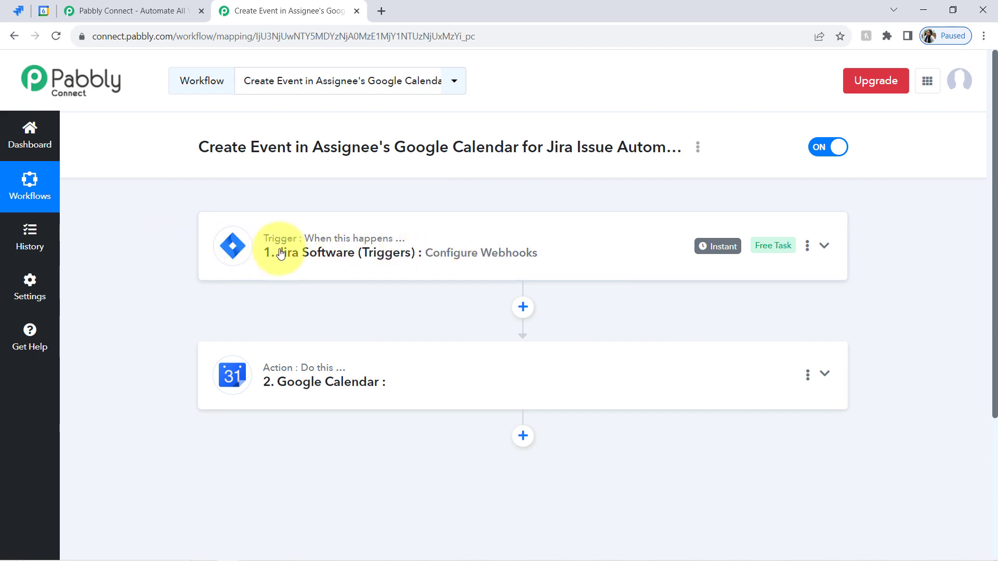
pyautogui.click(329, 246)
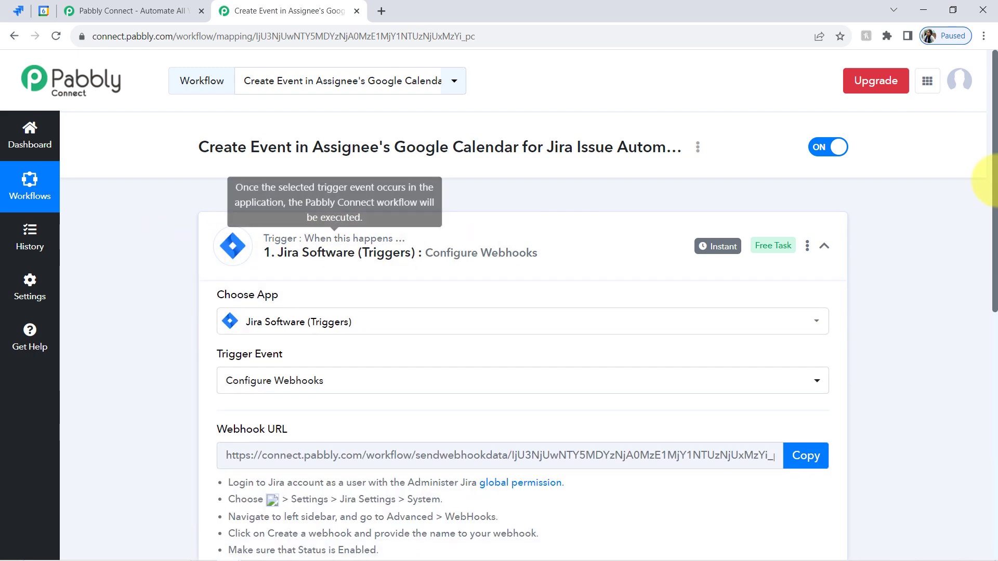
pyautogui.moveTo(994, 151); pyautogui.dragTo(994, 411)
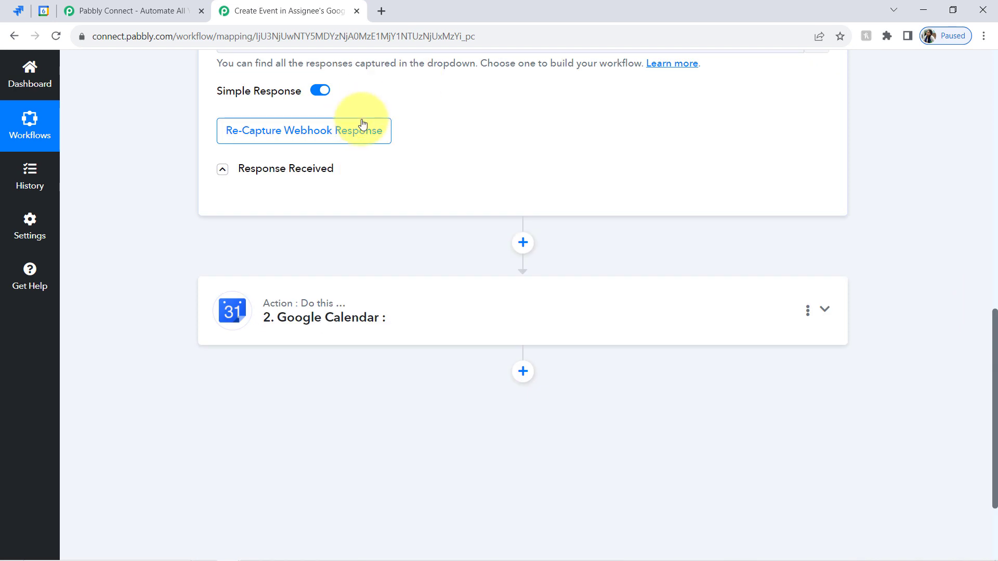
pyautogui.click(305, 174)
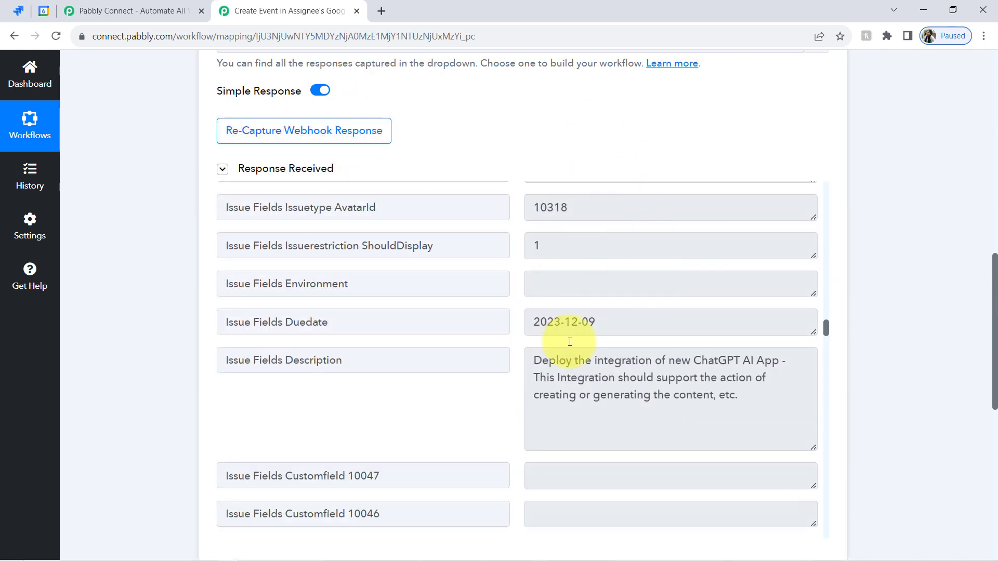
pyautogui.moveTo(996, 302); pyautogui.dragTo(993, 454)
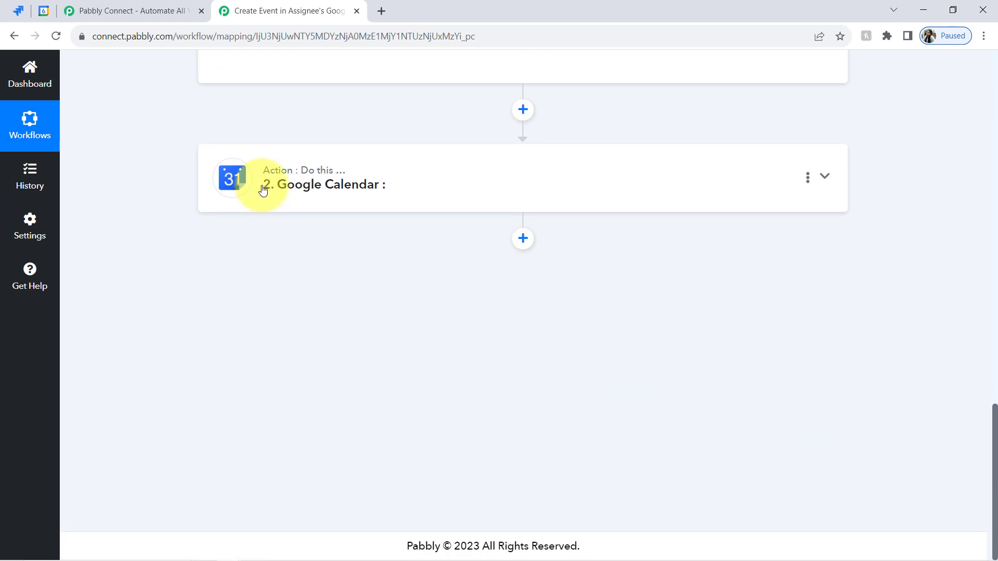
# Insert a new step after the Jira trigger and choose the Lookup Table app via a 'look' search.
pyautogui.click(263, 188)
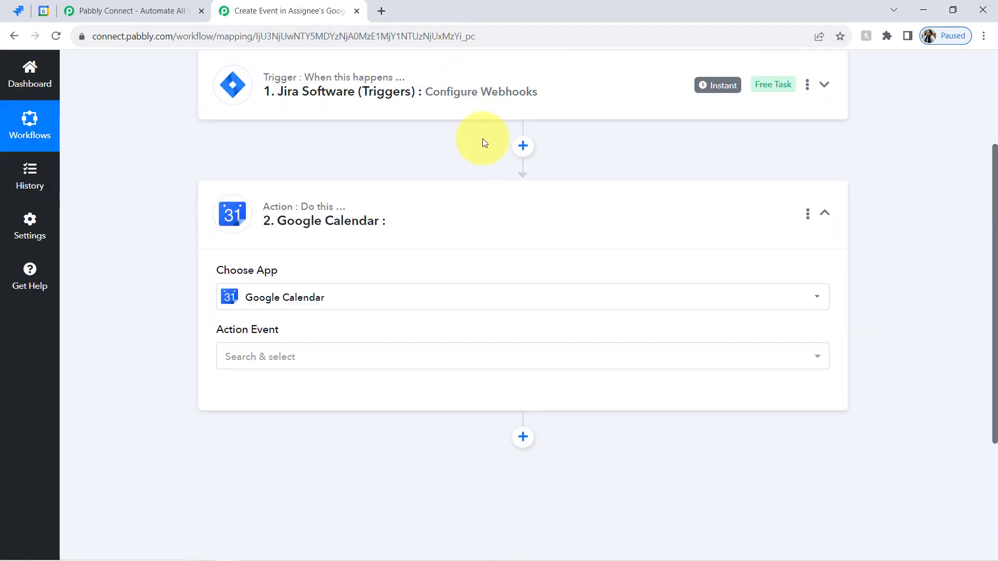
pyautogui.click(272, 223)
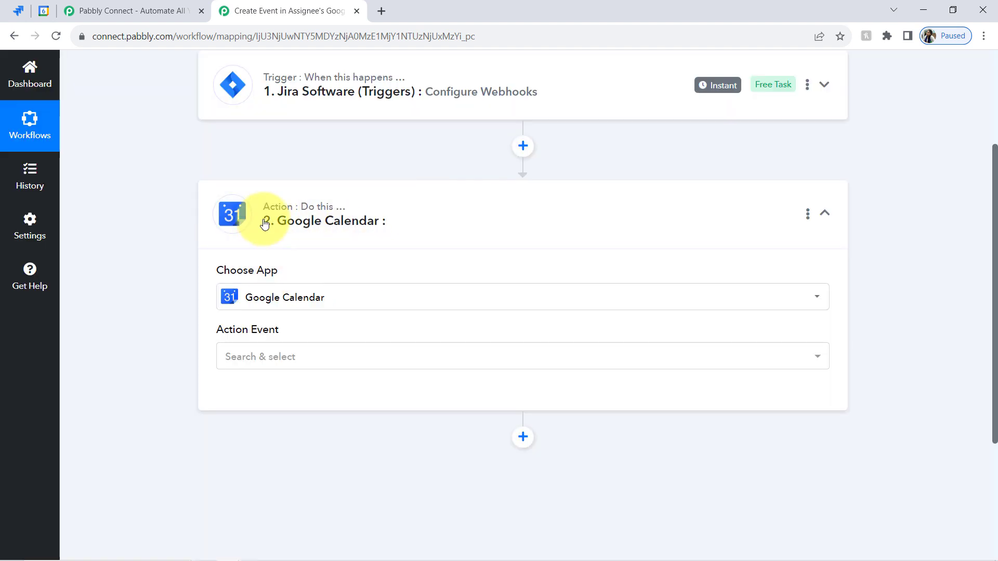
pyautogui.scroll(1, 988, 312)
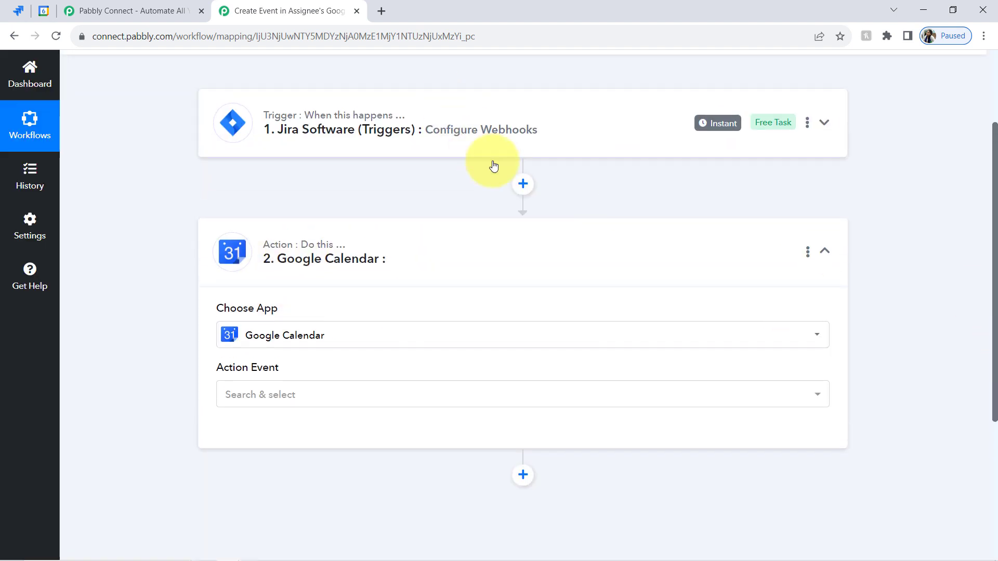
pyautogui.click(525, 182)
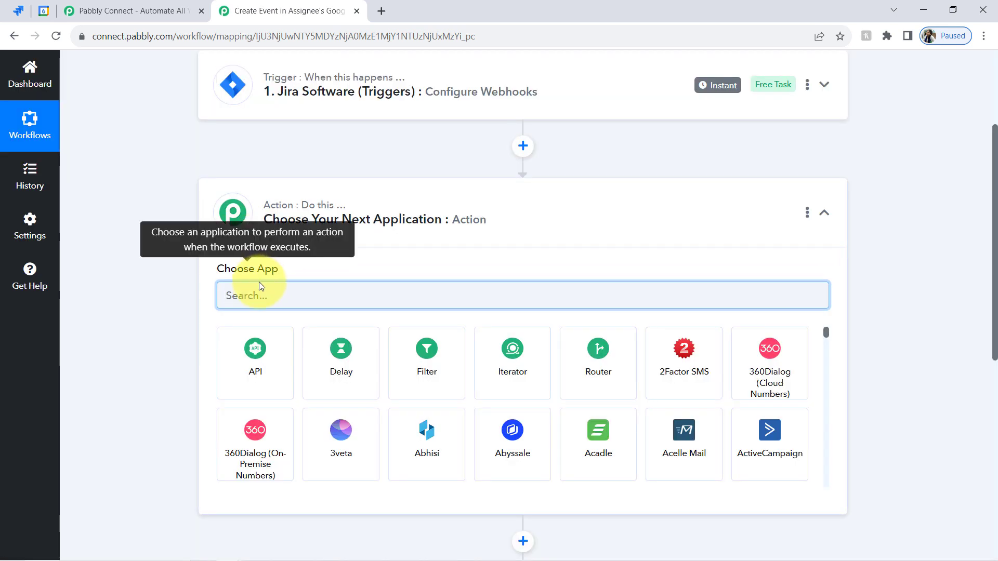
pyautogui.write('look')
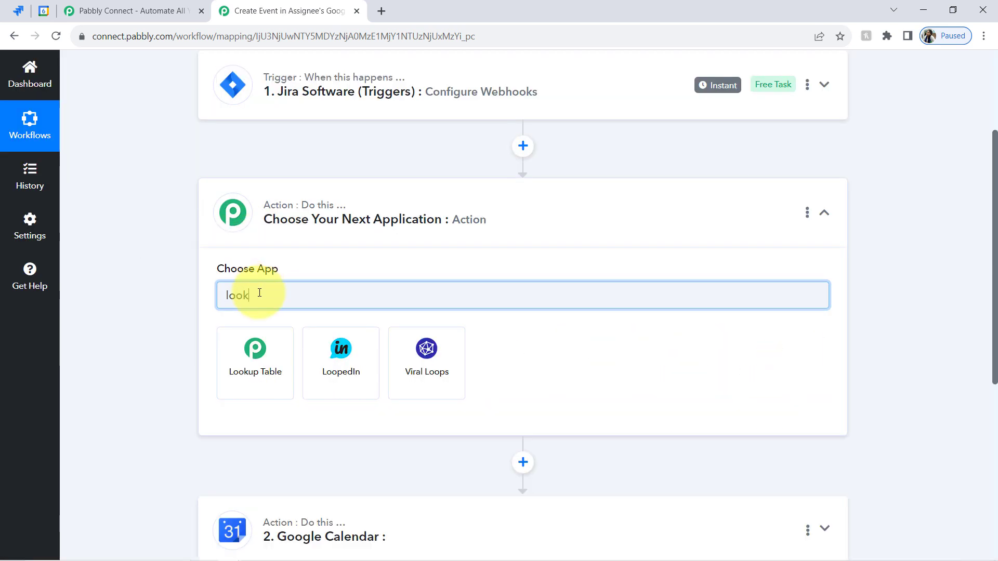
pyautogui.click(258, 366)
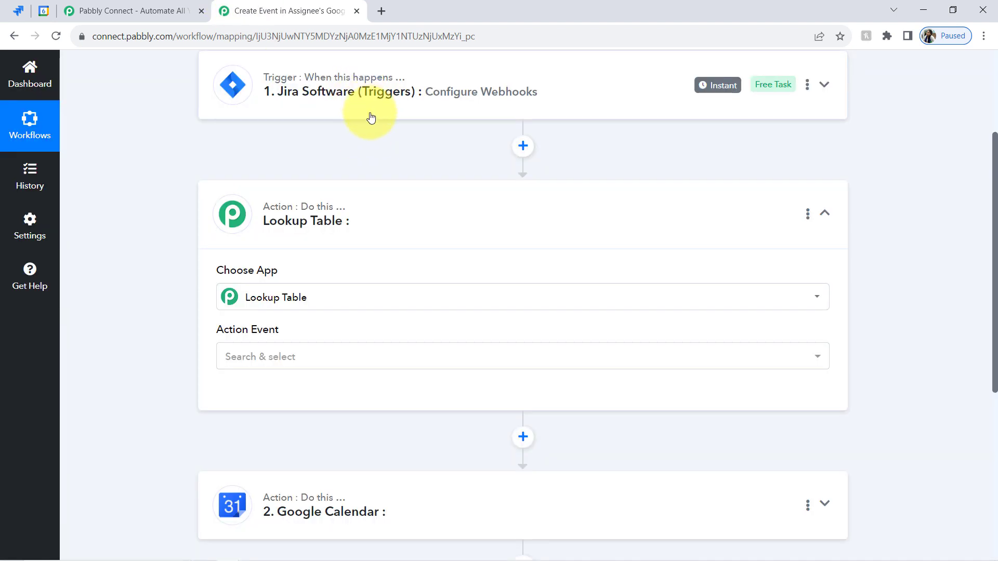
# Set the step's action event to Lookup Table and connect it.
pyautogui.click(251, 364)
pyautogui.click(234, 422)
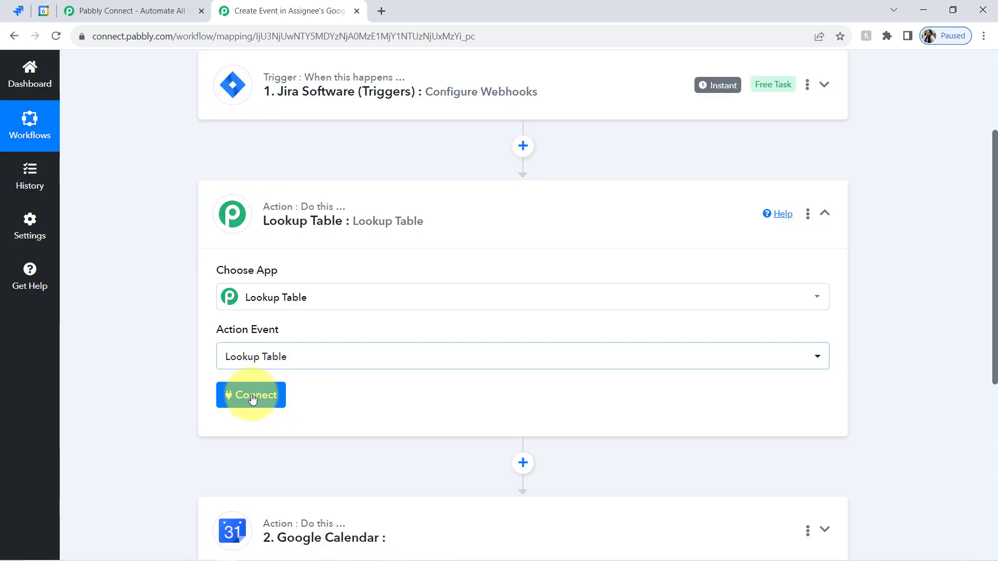
pyautogui.click(252, 398)
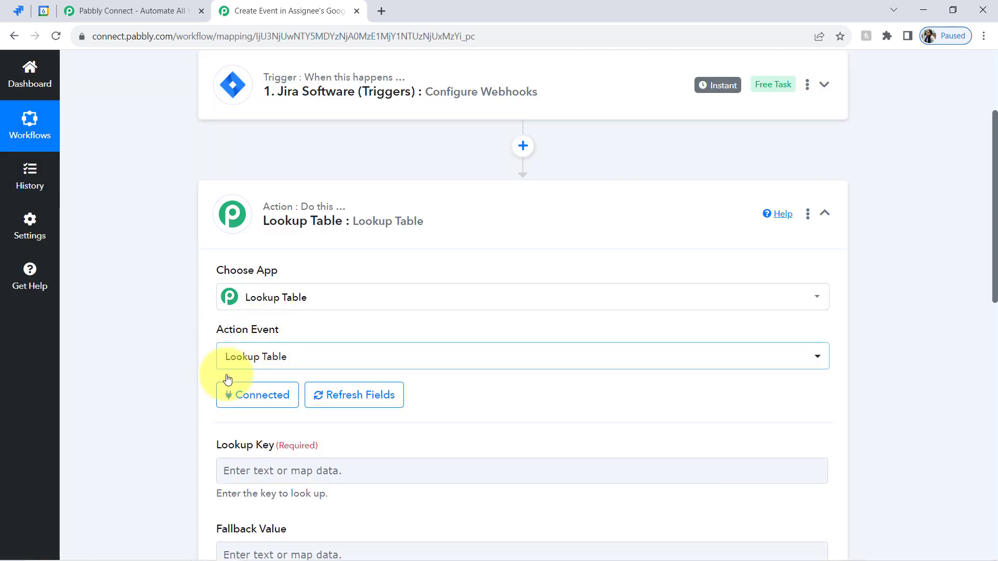
pyautogui.moveTo(996, 197); pyautogui.dragTo(994, 307)
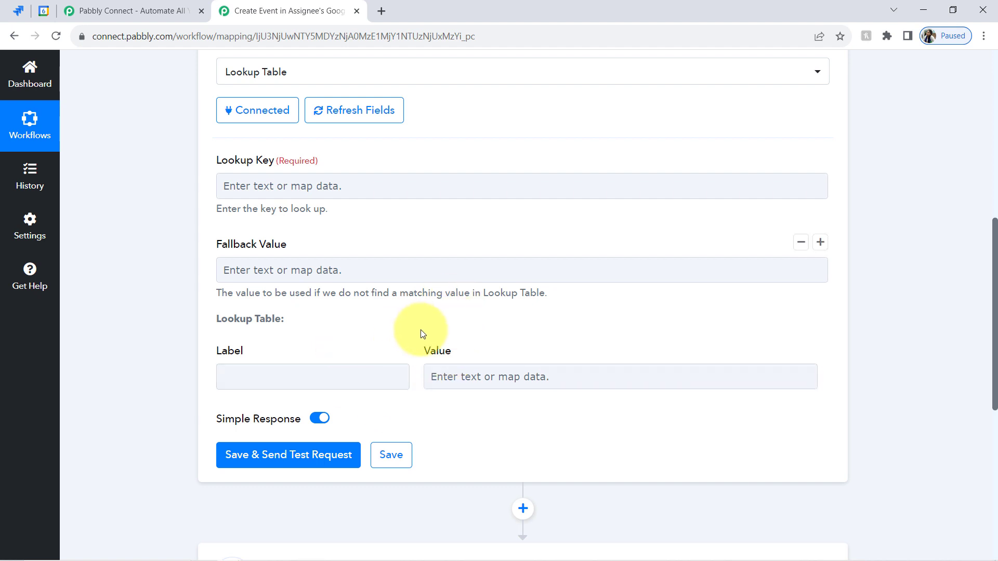
pyautogui.moveTo(995, 258); pyautogui.dragTo(959, 375)
pyautogui.click(344, 307)
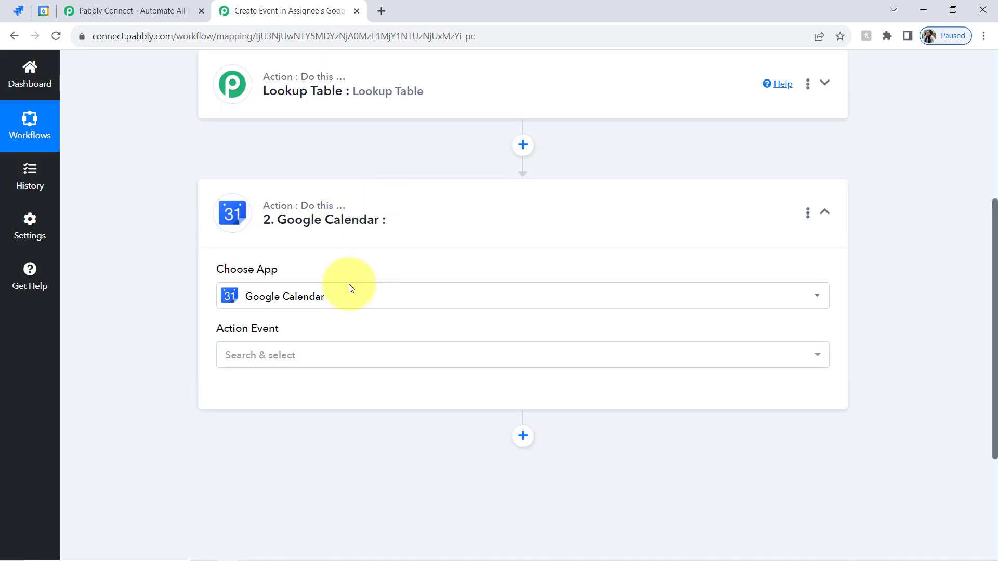
# Set the Google Calendar event to Create an Event and authorize a new Google account connection.
pyautogui.click(261, 355)
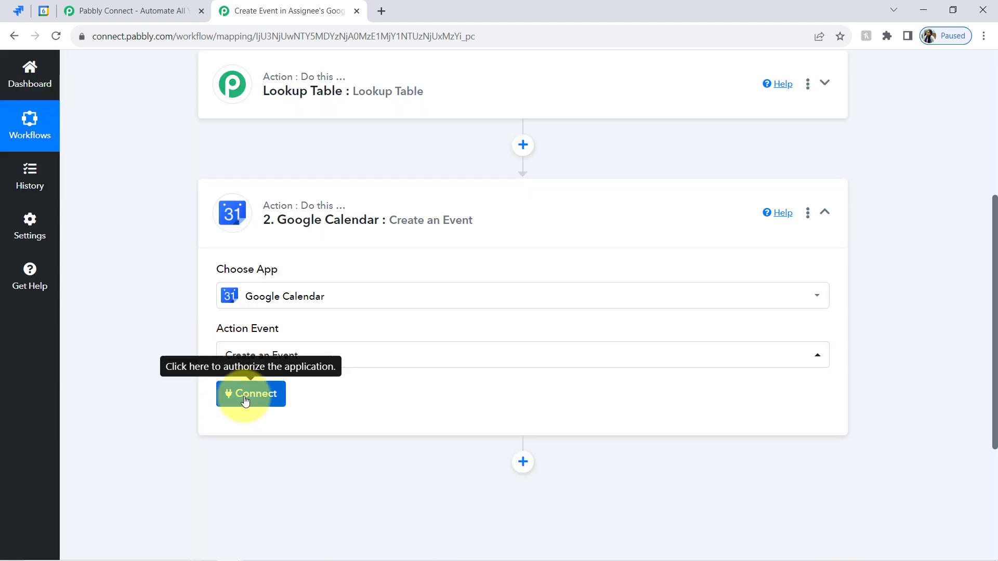
pyautogui.click(245, 402)
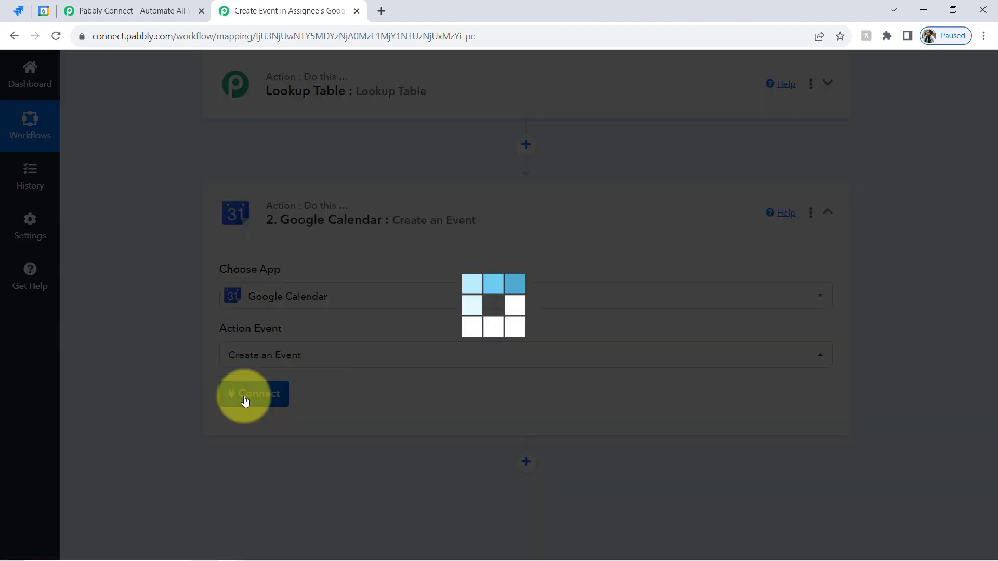
pyautogui.click(524, 189)
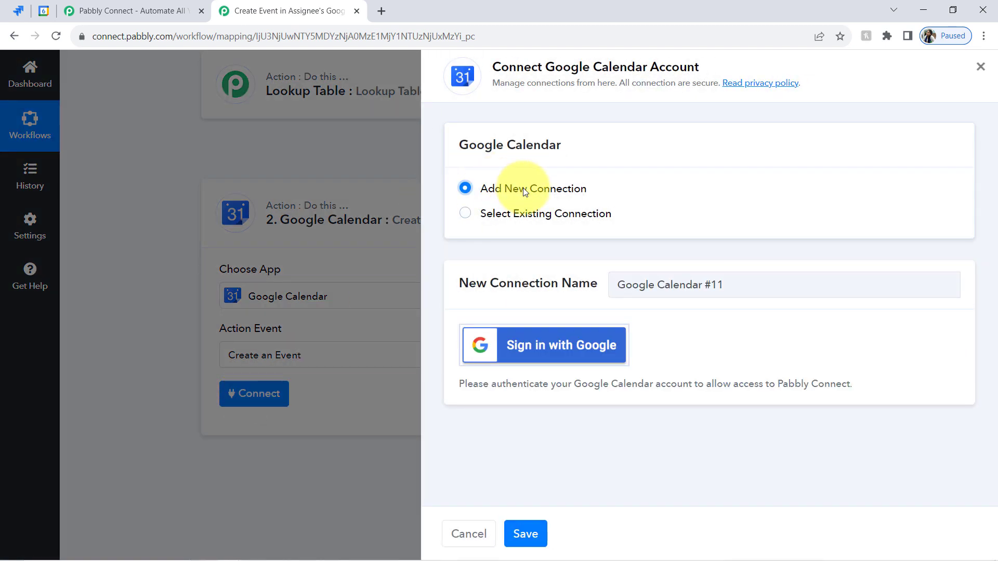
pyautogui.click(532, 336)
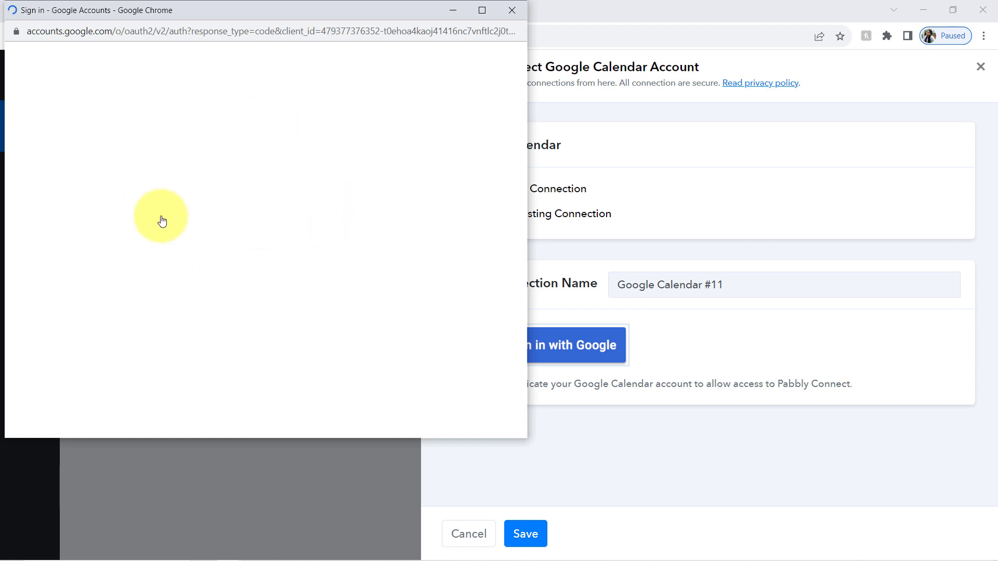
pyautogui.click(177, 284)
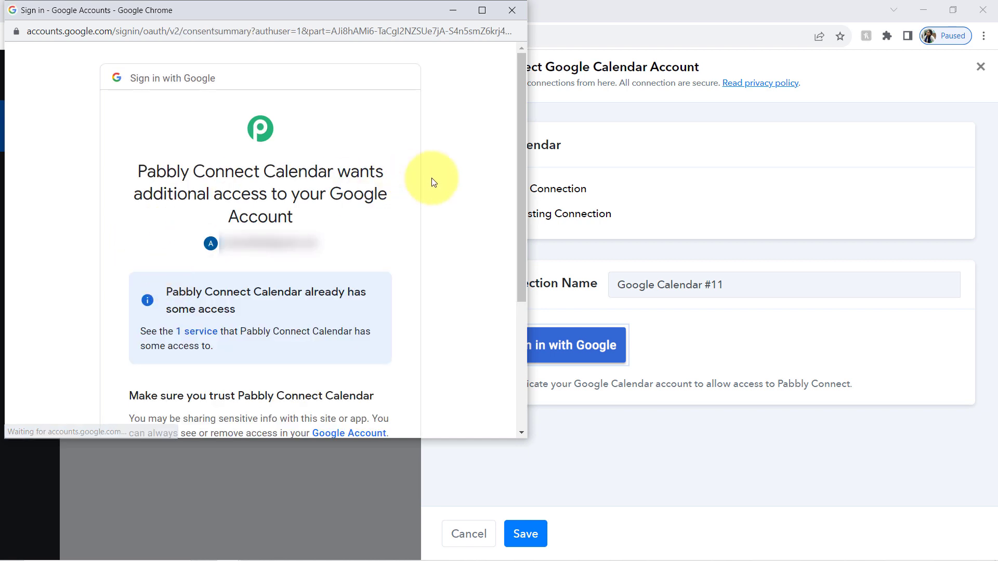
pyautogui.moveTo(519, 192); pyautogui.dragTo(512, 329)
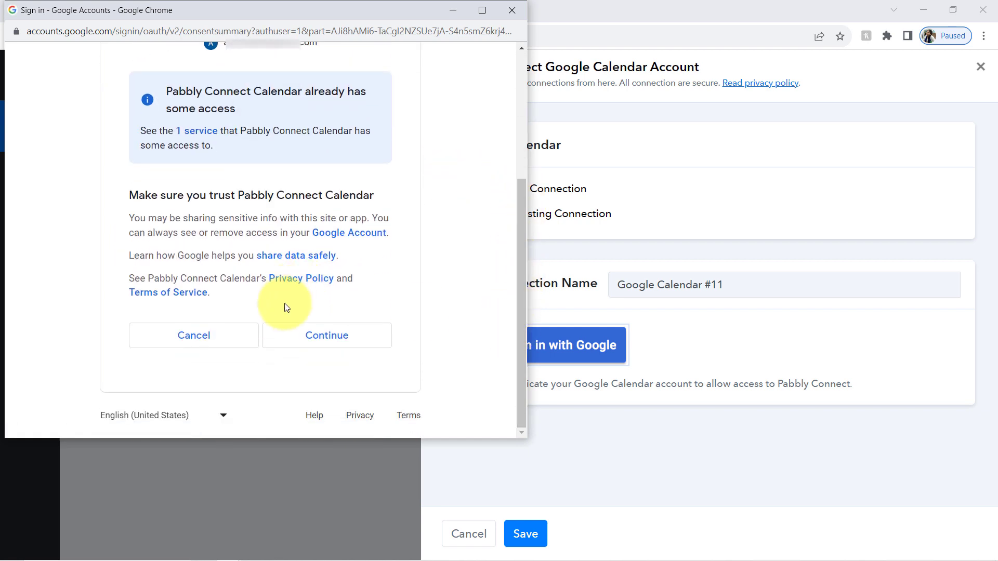
pyautogui.click(297, 339)
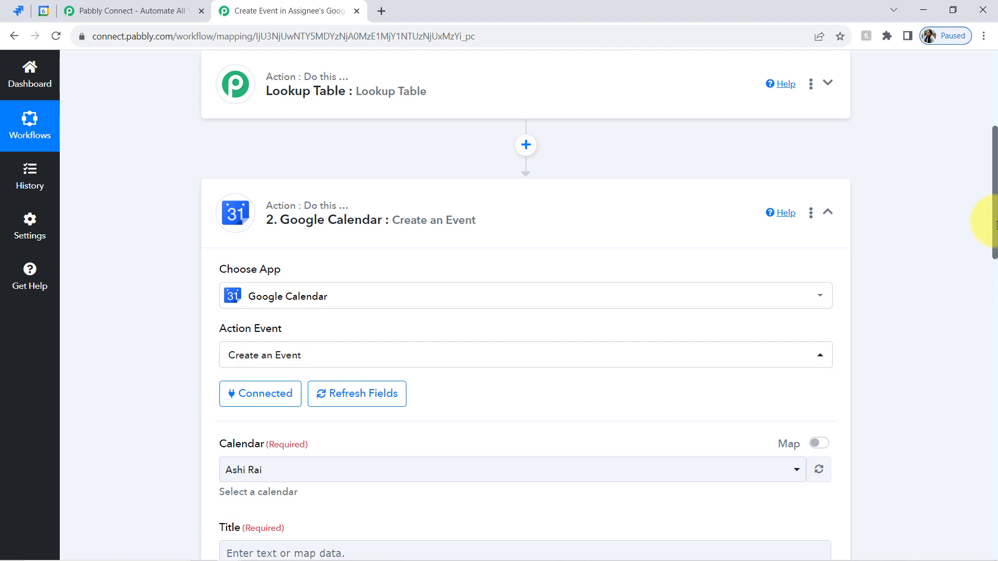
pyautogui.scroll(-3, 995, 226)
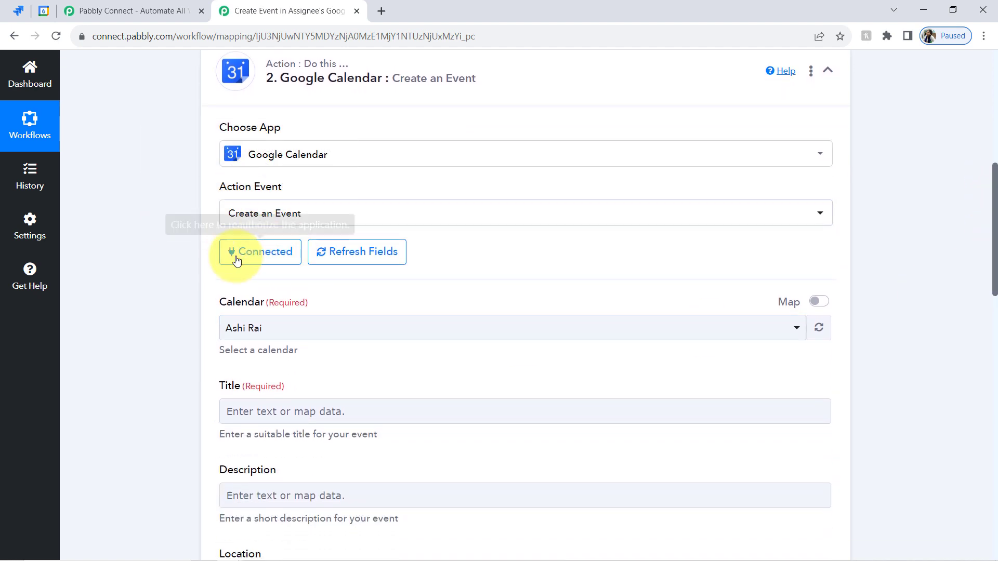
# Switch the Calendar field to mapped entry and select the calendar ID it holds.
pyautogui.click(231, 329)
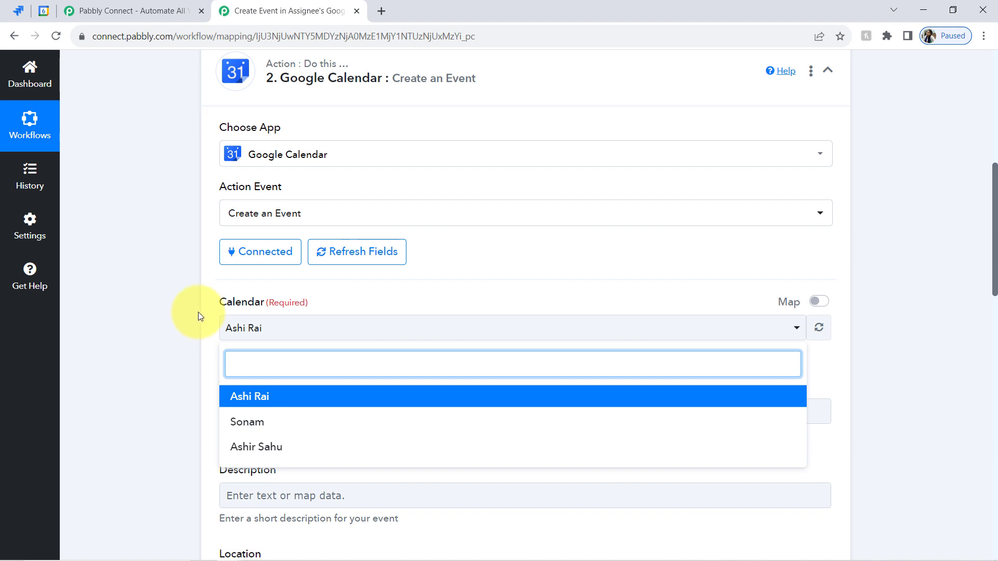
pyautogui.click(816, 303)
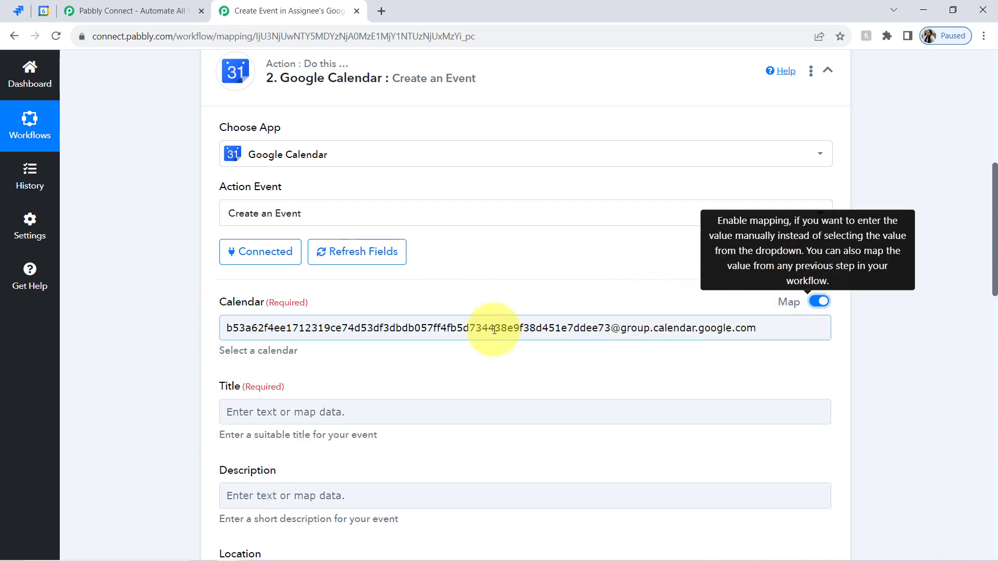
pyautogui.moveTo(292, 331); pyautogui.dragTo(575, 330)
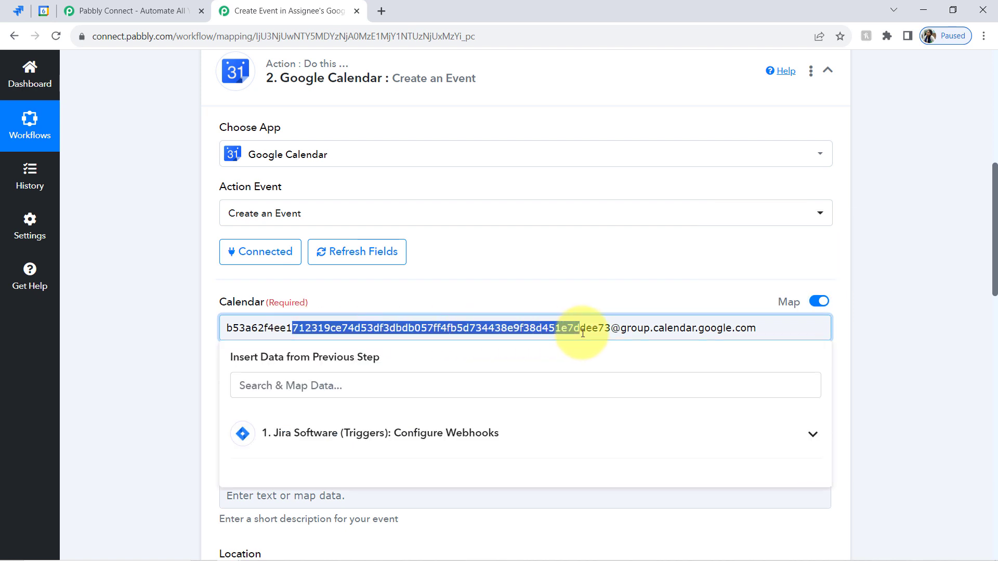
pyautogui.hotkey('ctrl', 'a')
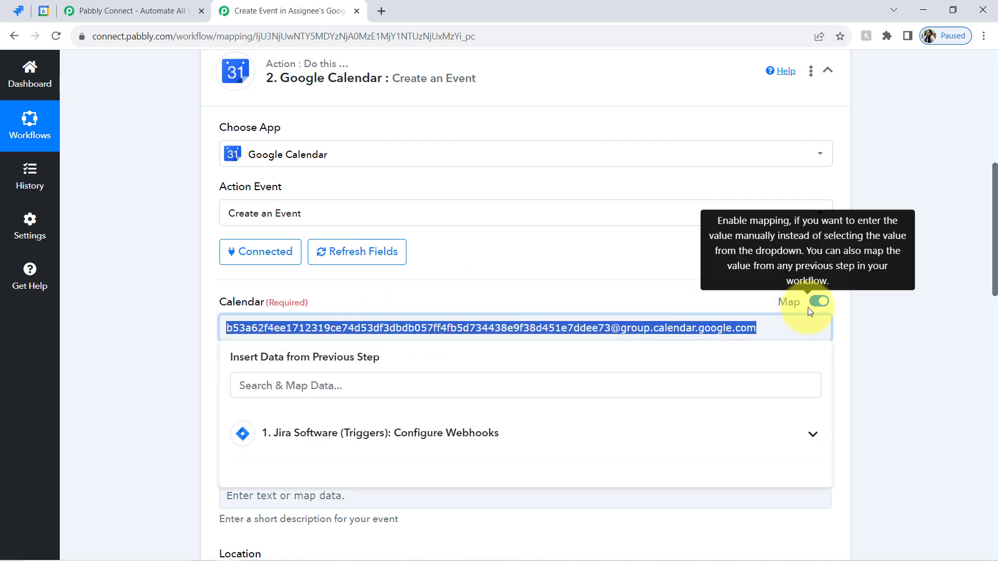
pyautogui.click(816, 305)
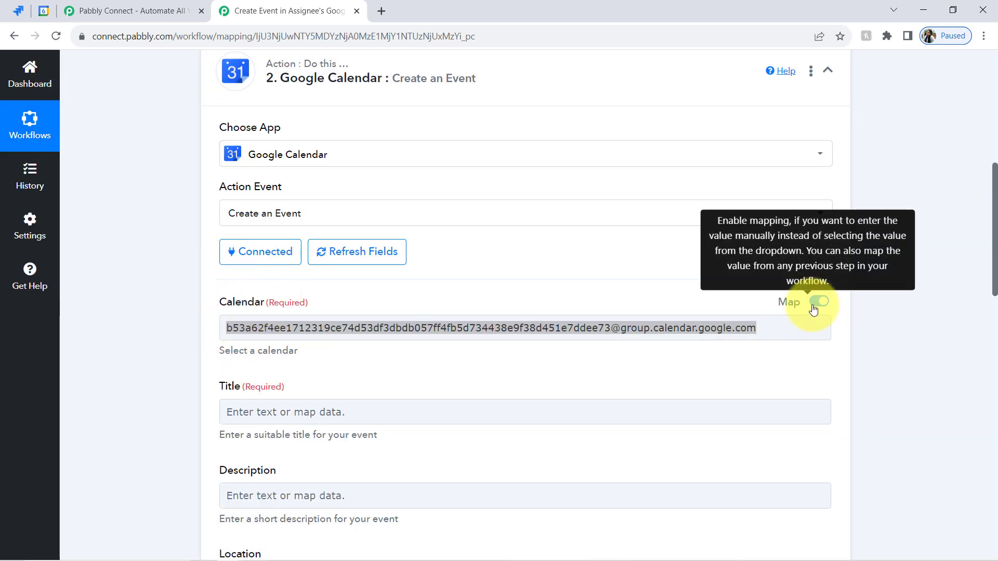
pyautogui.click(820, 307)
pyautogui.click(238, 329)
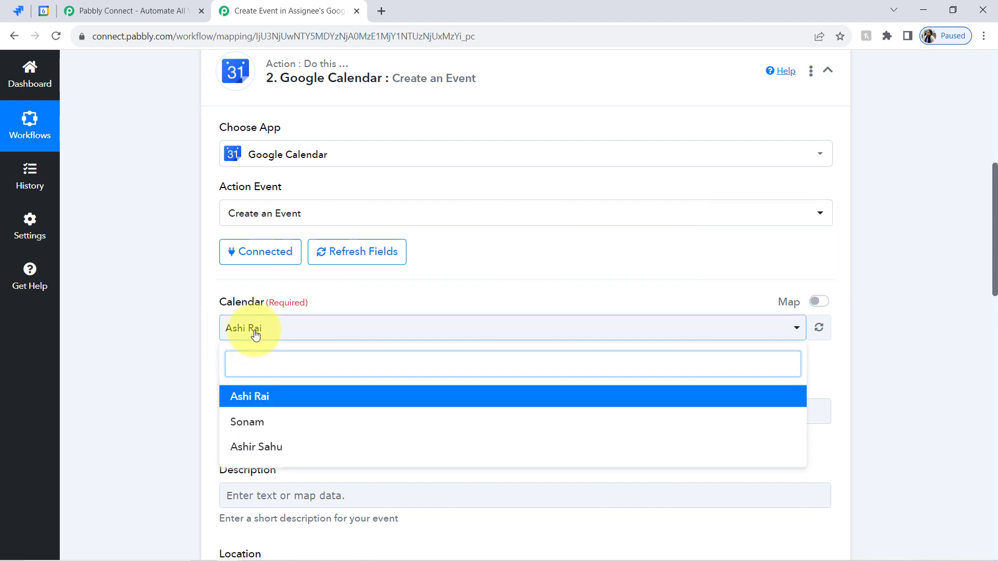
pyautogui.click(251, 334)
pyautogui.click(820, 301)
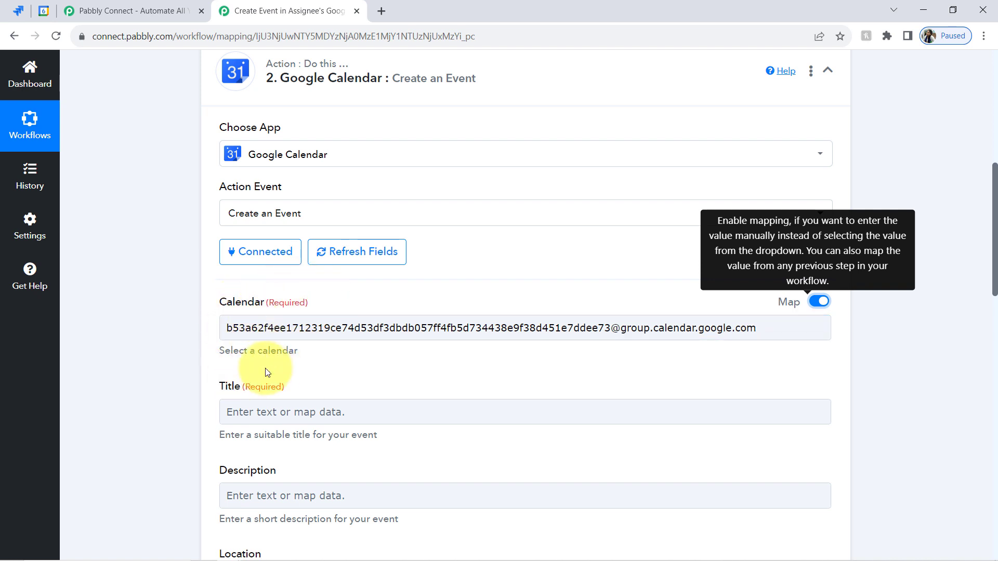
pyautogui.tripleClick(258, 326)
pyautogui.hotkey('ctrl', 'c')
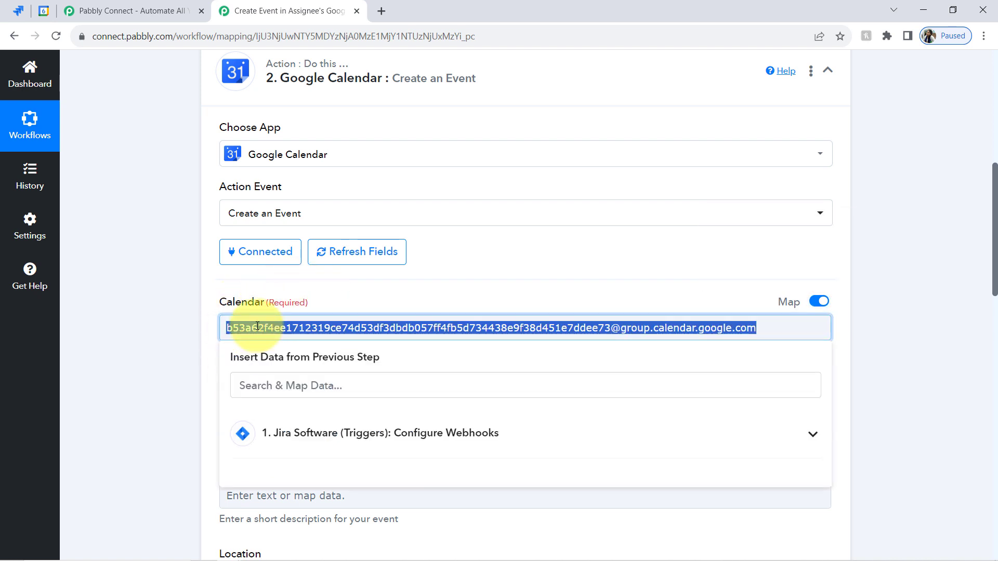
pyautogui.click(44, 11)
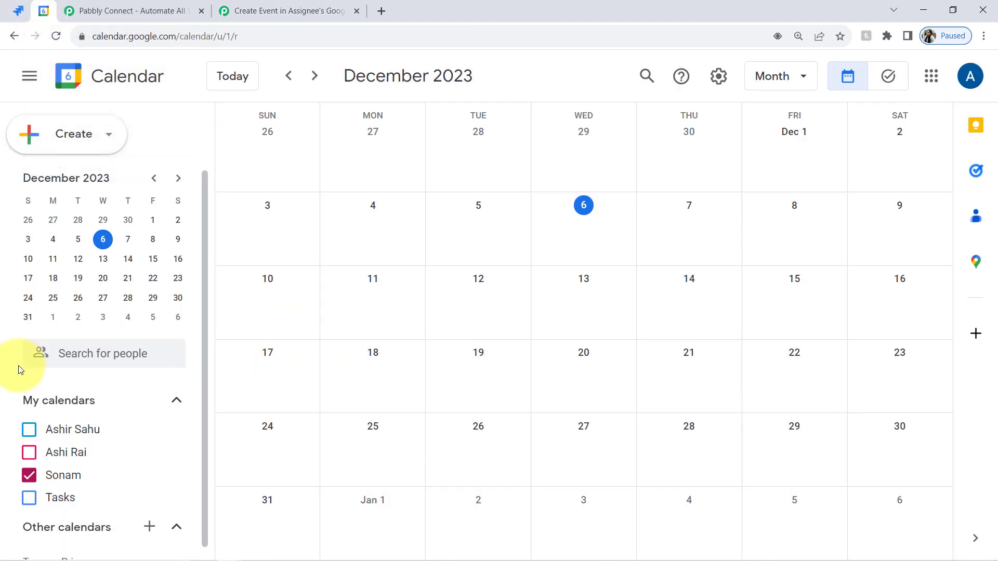
# Open the second calendar's settings in Google Calendar and locate its Calendar ID with a page search.
pyautogui.click(52, 455)
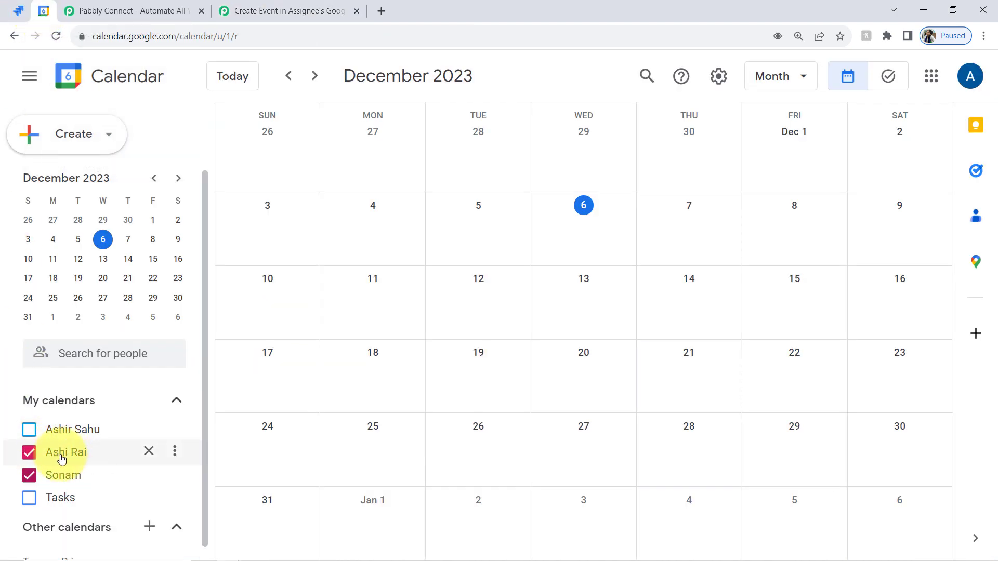
pyautogui.click(175, 453)
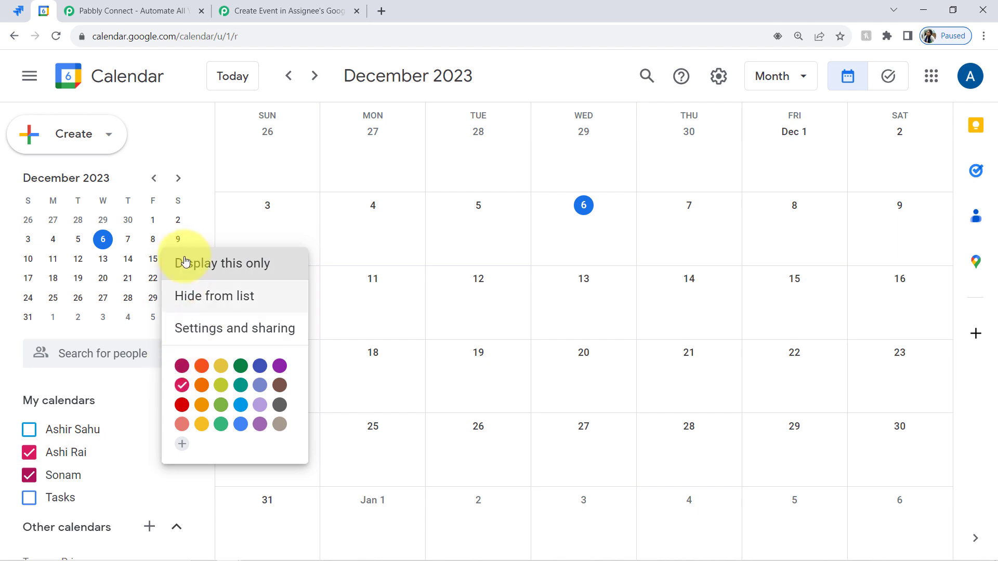
pyautogui.click(206, 328)
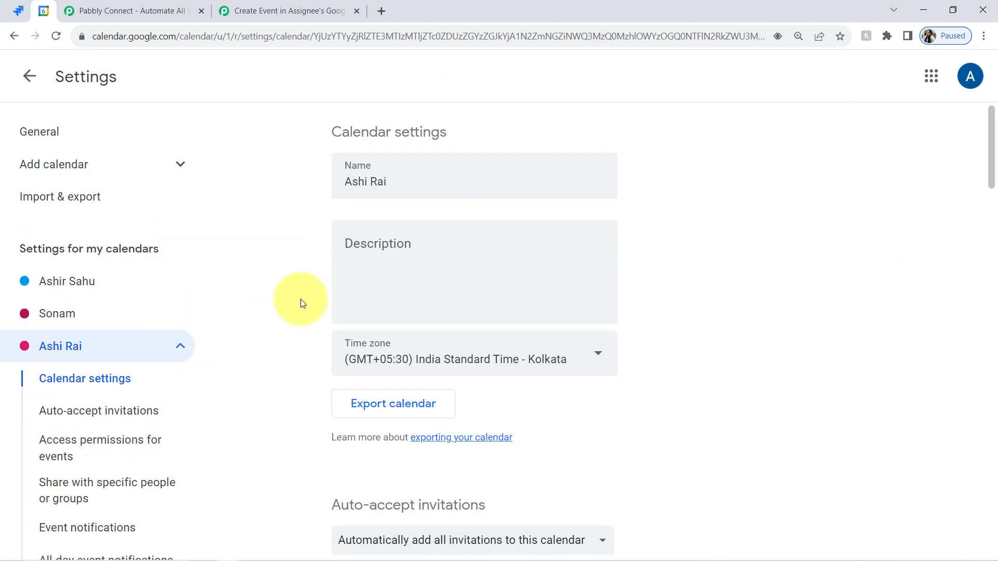
pyautogui.hotkey('ctrl', 'f')
pyautogui.hotkey('ctrl', 'v')
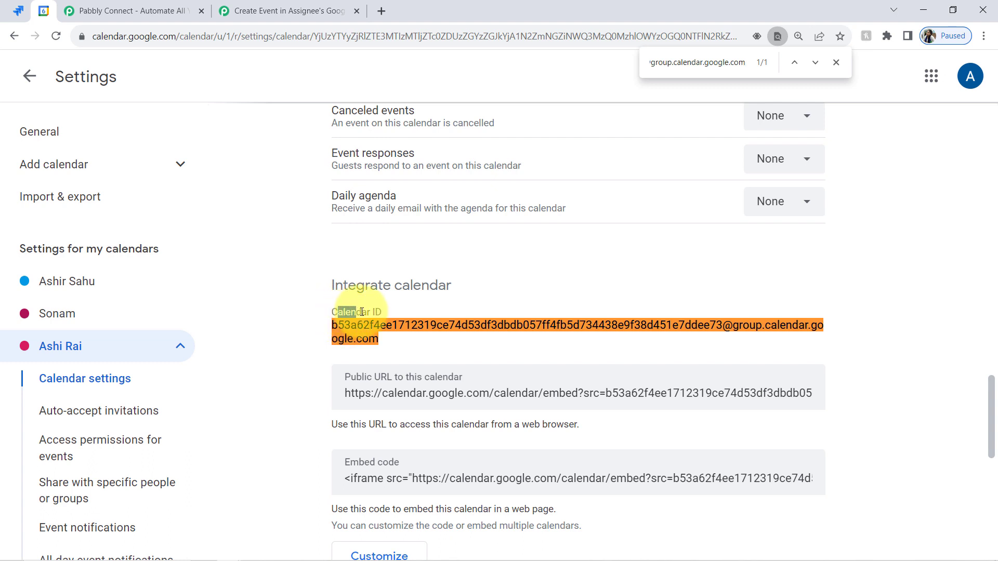
pyautogui.moveTo(335, 312); pyautogui.dragTo(382, 311)
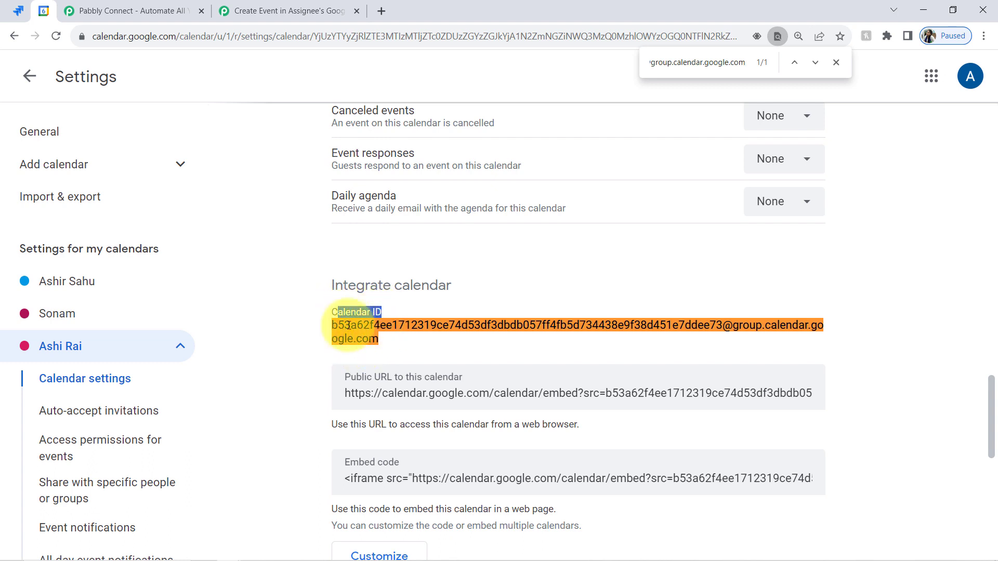
pyautogui.click(257, 6)
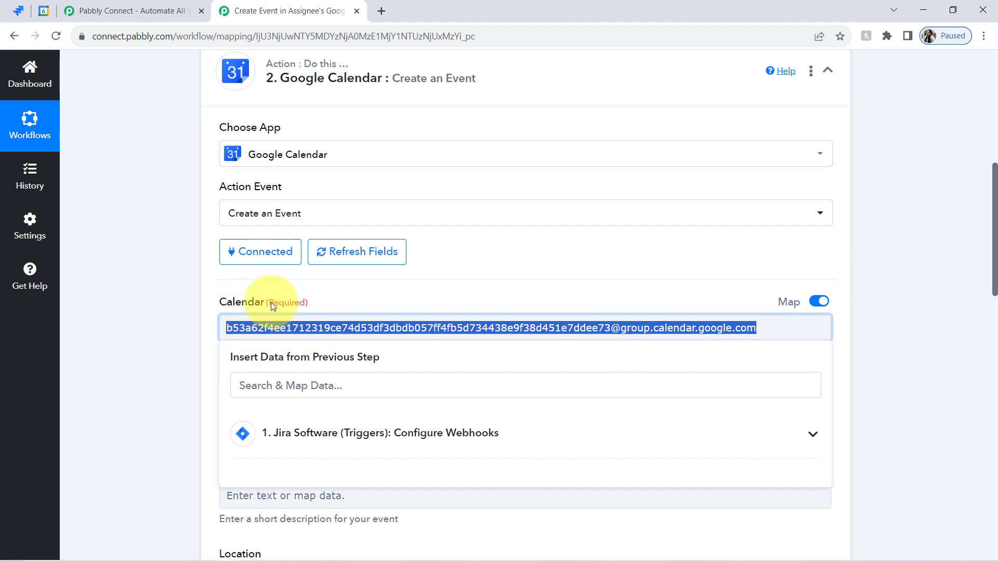
# Clear the Google Calendar step's Calendar field and expand the Lookup Table step.
pyautogui.press('BackSpace')
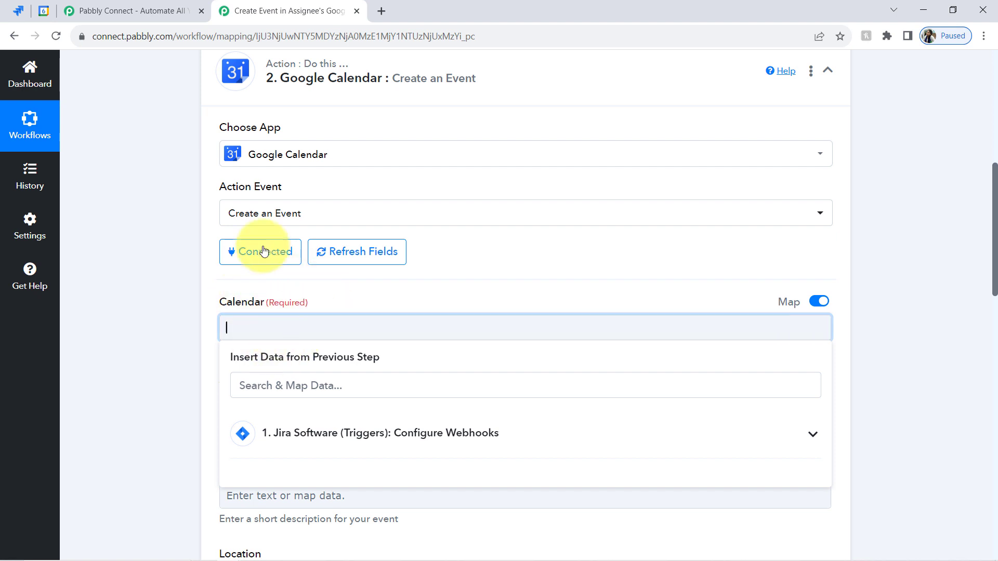
pyautogui.click(155, 313)
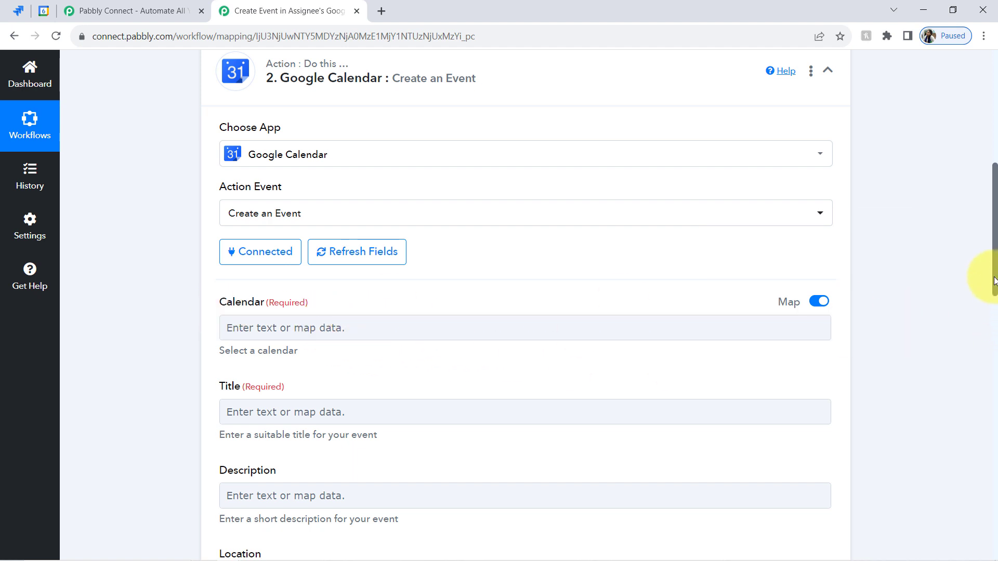
pyautogui.moveTo(994, 279); pyautogui.dragTo(987, 205)
pyautogui.click(460, 237)
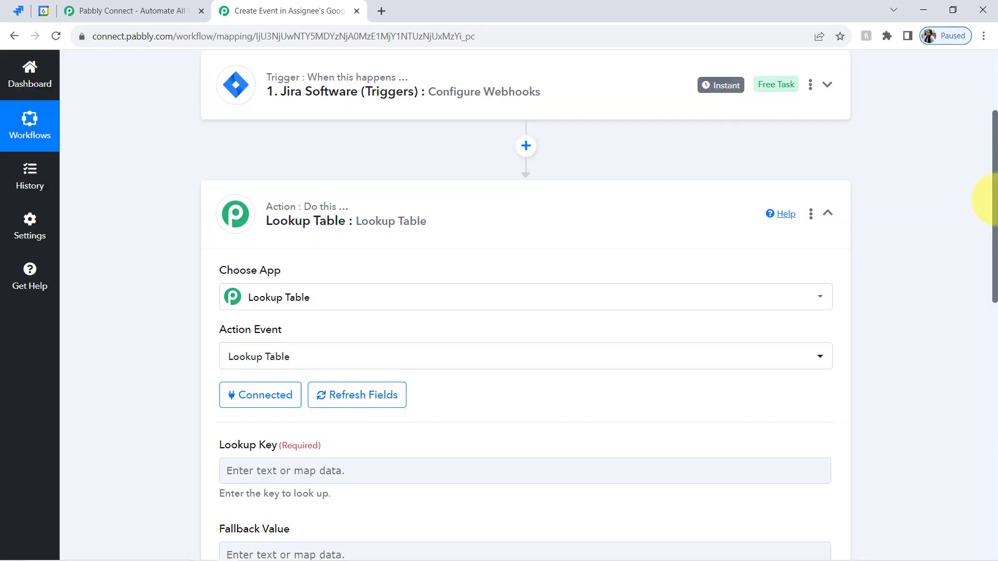
pyautogui.scroll(-7, 988, 244)
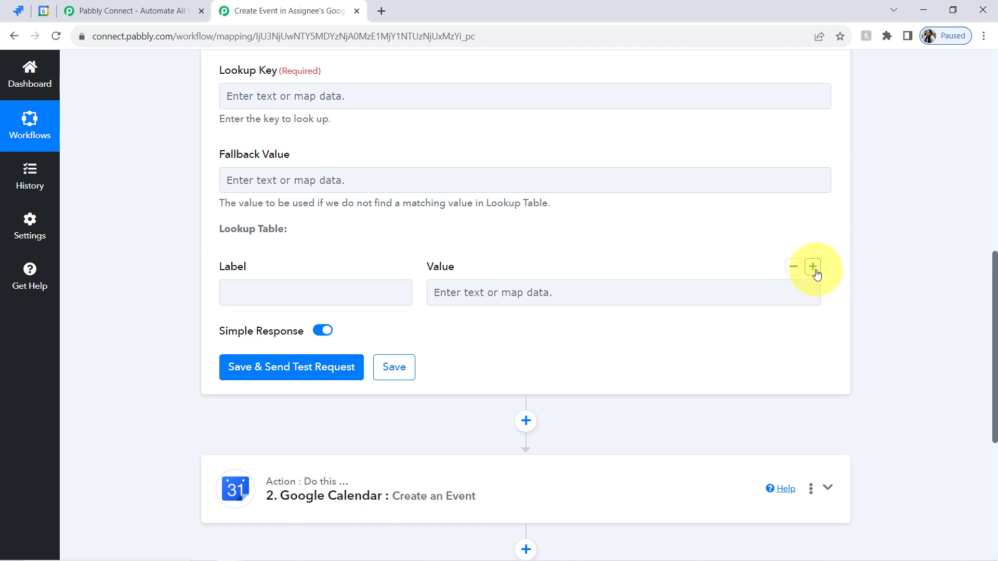
# Add two more label/value rows to the lookup table and check assignee names in Jira's people list.
pyautogui.click(814, 268)
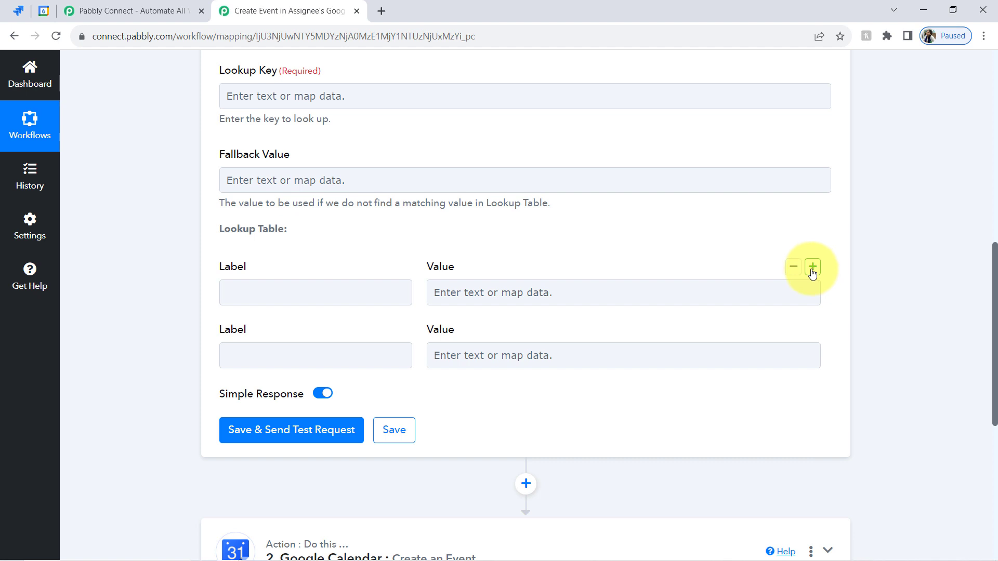
pyautogui.click(813, 267)
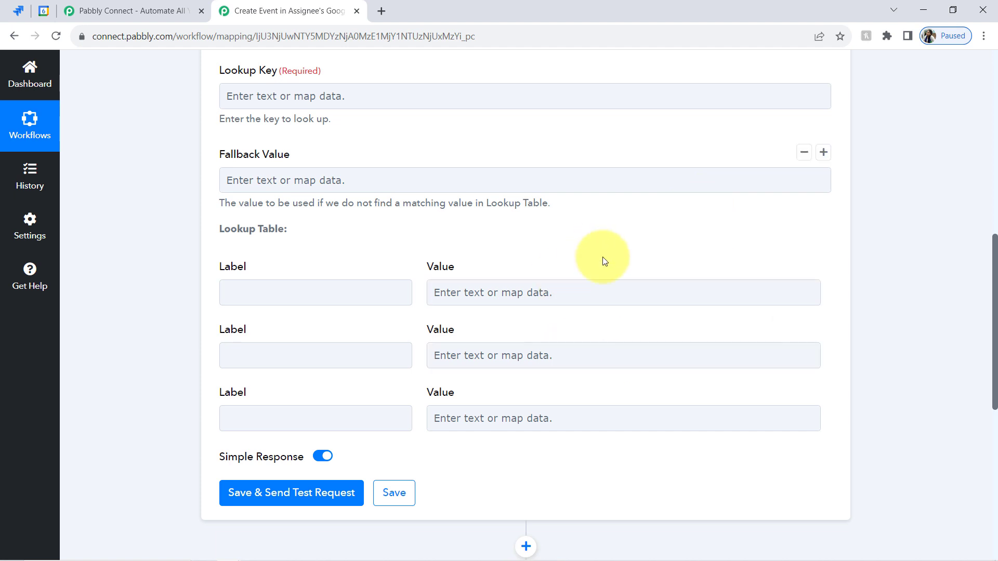
pyautogui.click(234, 364)
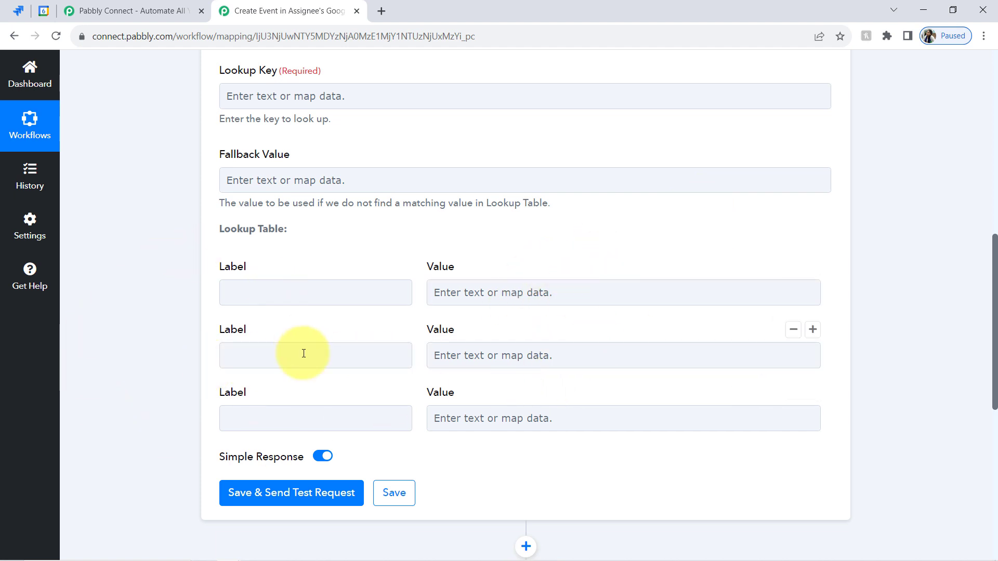
pyautogui.click(356, 357)
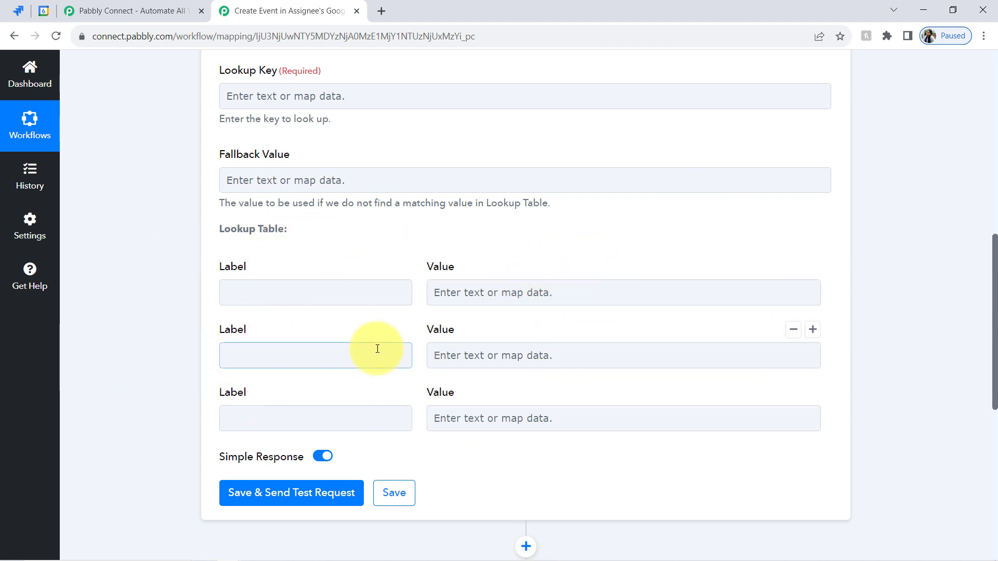
pyautogui.click(18, 10)
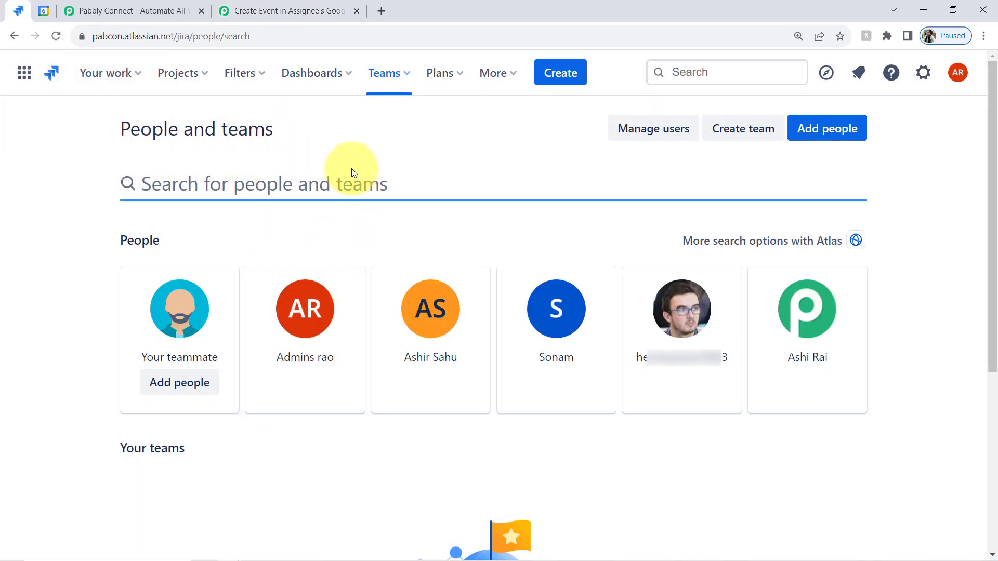
pyautogui.click(300, 12)
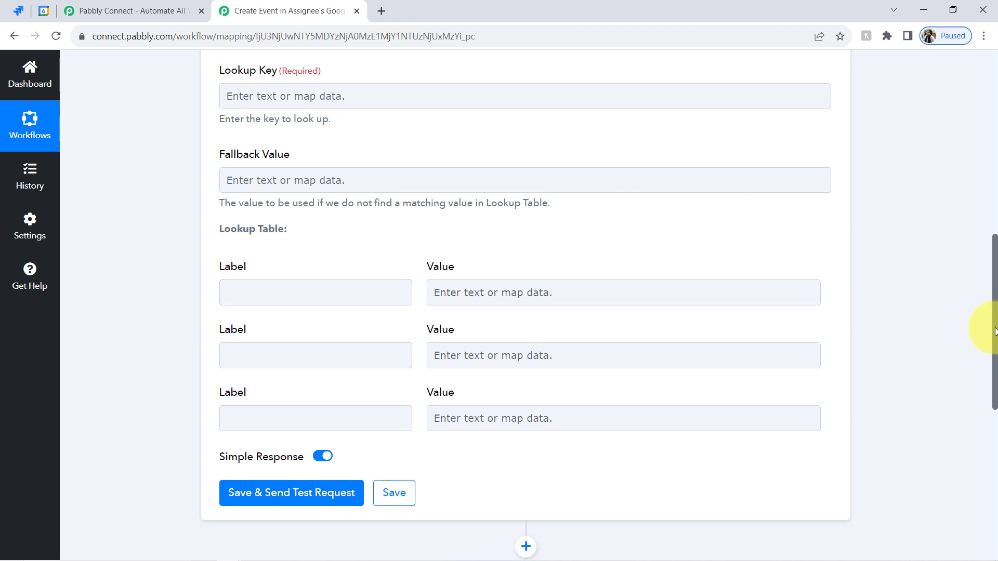
pyautogui.moveTo(994, 330); pyautogui.dragTo(980, 274)
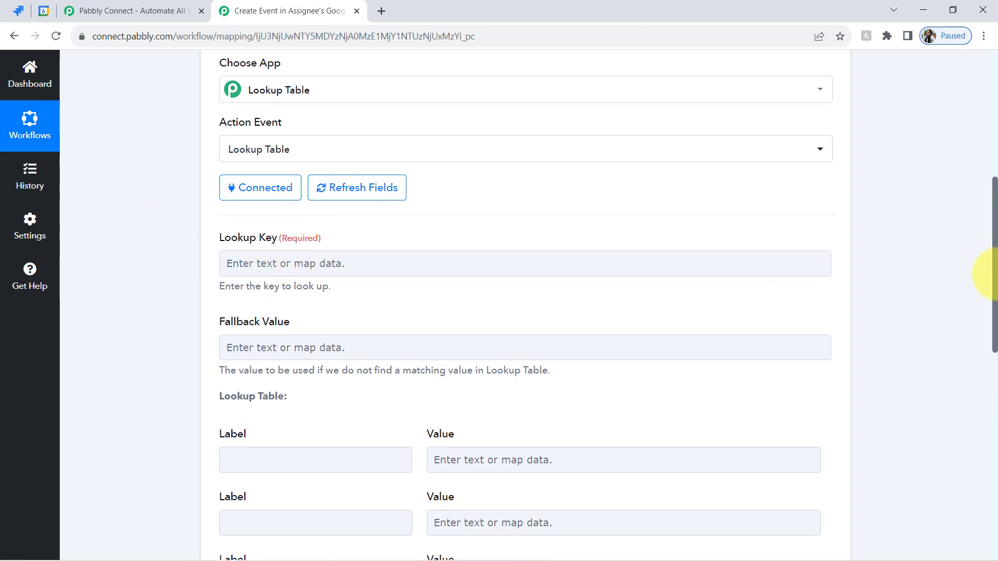
# Expand the Jira trigger, search 'assig', and select the Issue Fields Assignee DisplayName field name.
pyautogui.moveTo(994, 283); pyautogui.dragTo(988, 214)
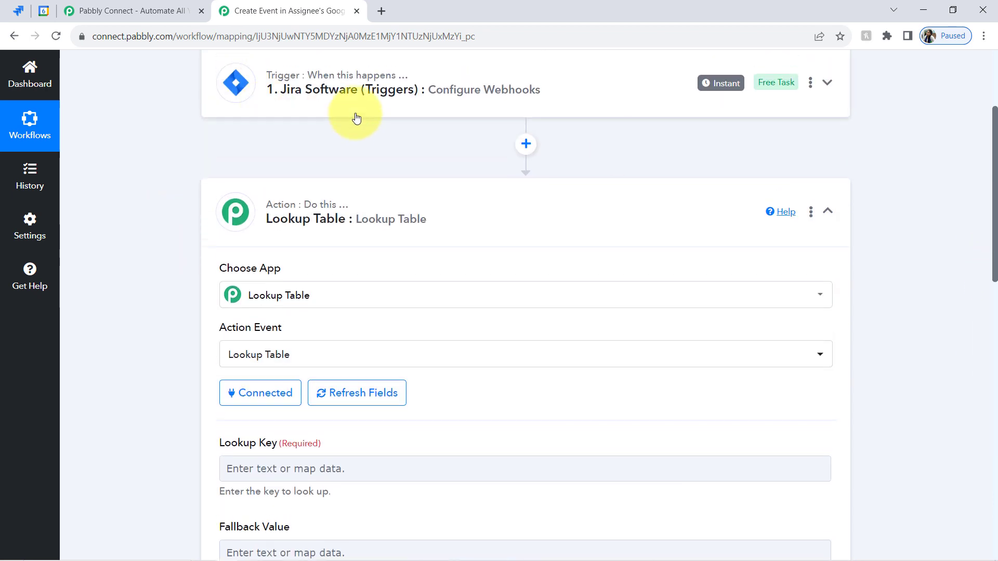
pyautogui.click(384, 98)
pyautogui.moveTo(989, 108); pyautogui.dragTo(969, 372)
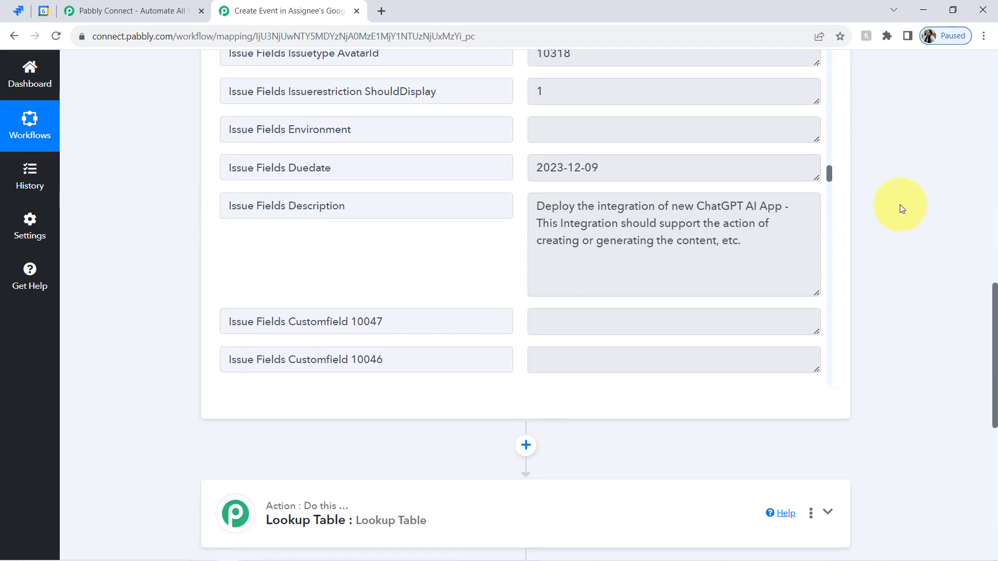
pyautogui.hotkey('ctrl', 'f')
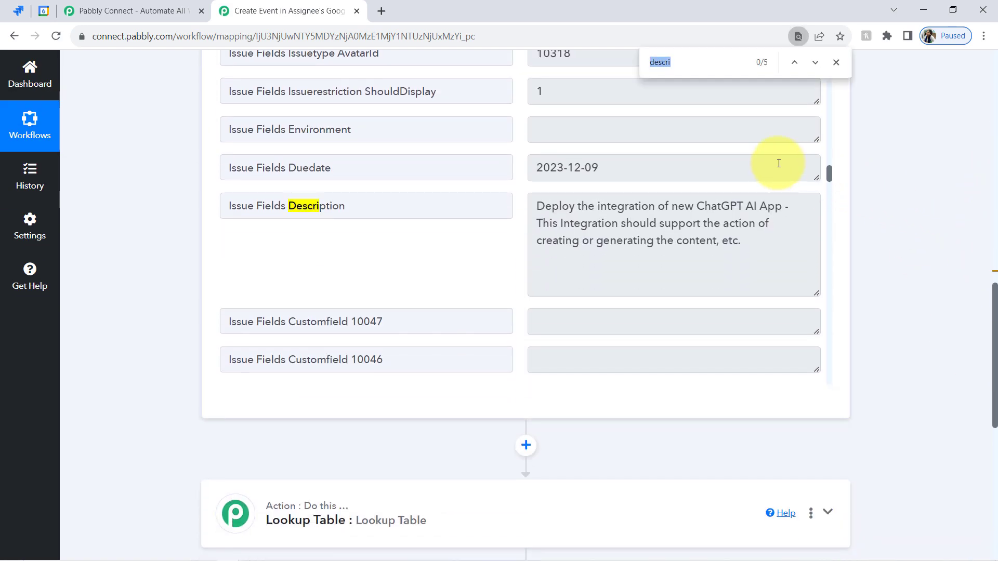
pyautogui.write('assi')
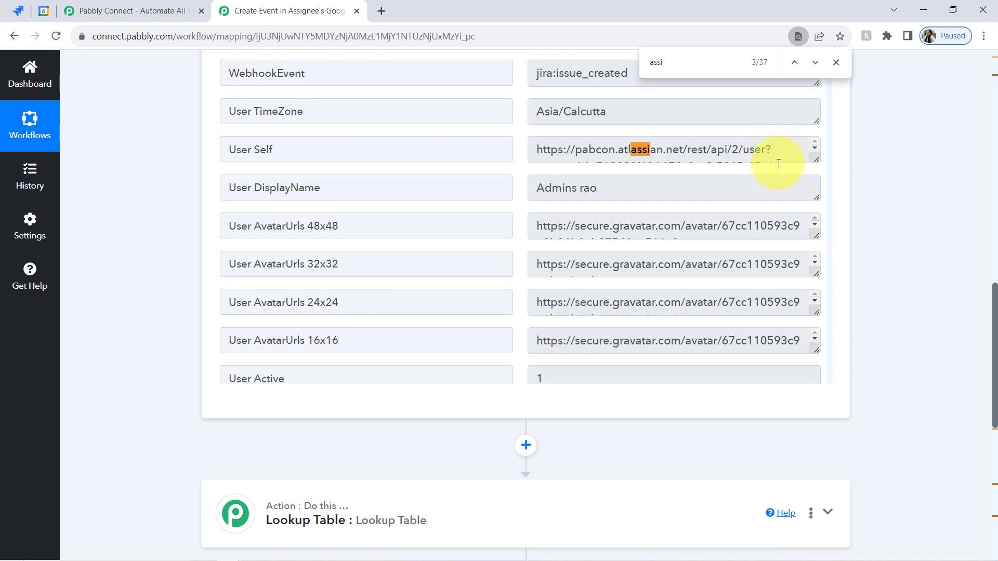
pyautogui.write('g')
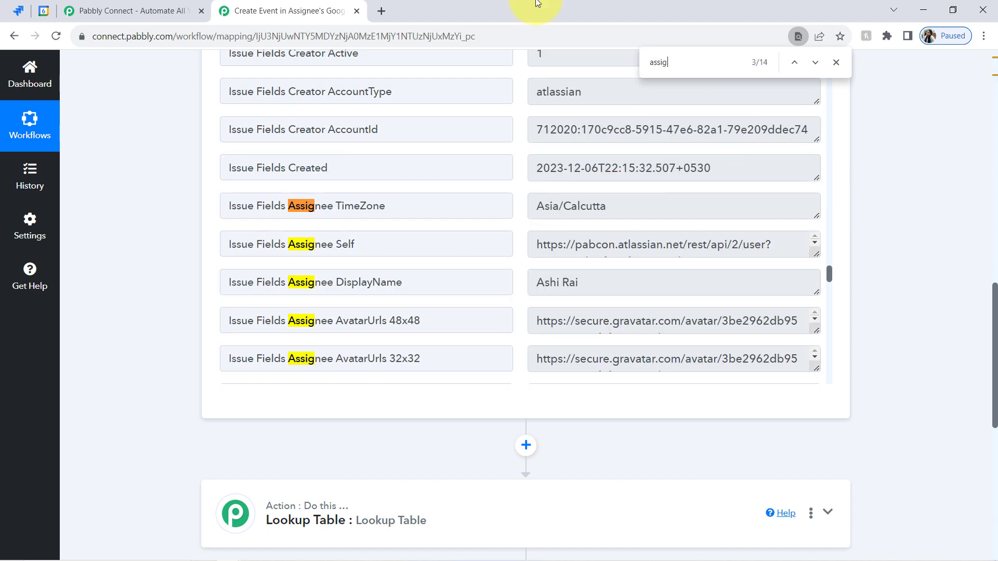
pyautogui.tripleClick(318, 281)
pyautogui.hotkey('ctrl', 'c')
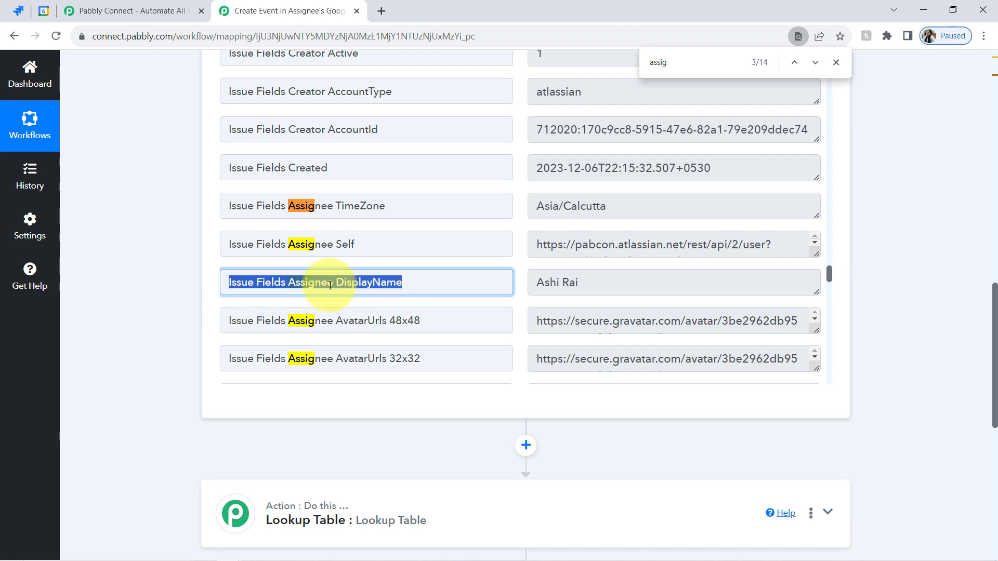
pyautogui.press('Tab')
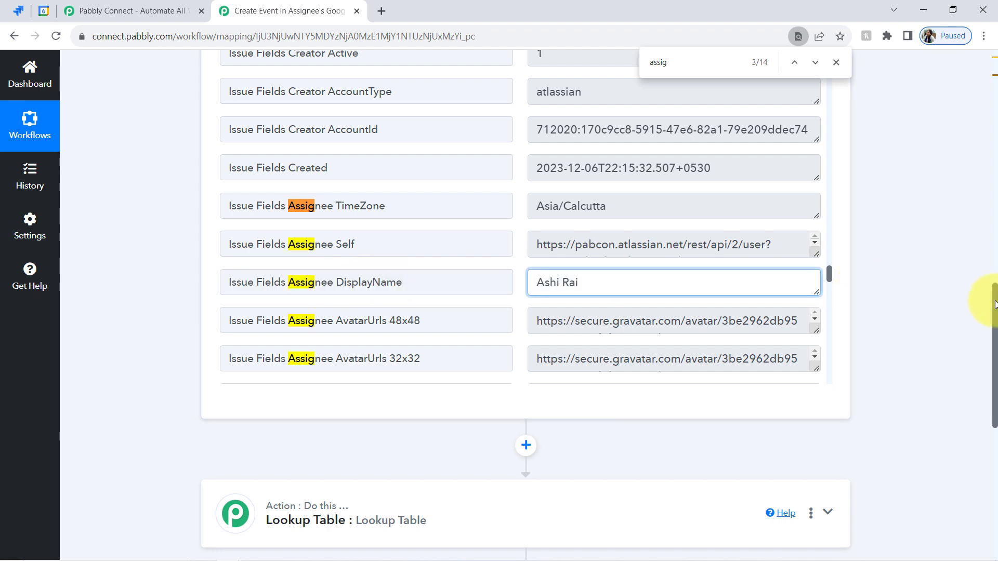
pyautogui.moveTo(996, 306); pyautogui.dragTo(976, 379)
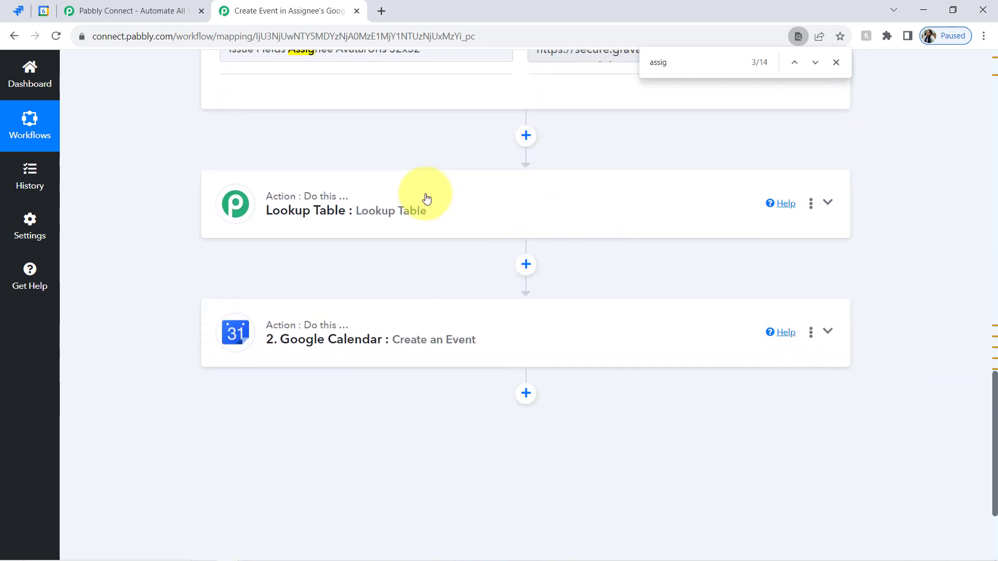
# Map the Lookup Table's Lookup Key to the Jira trigger's Issue Fields Assignee DisplayName field.
pyautogui.click(374, 206)
pyautogui.scroll(2, 257, 263)
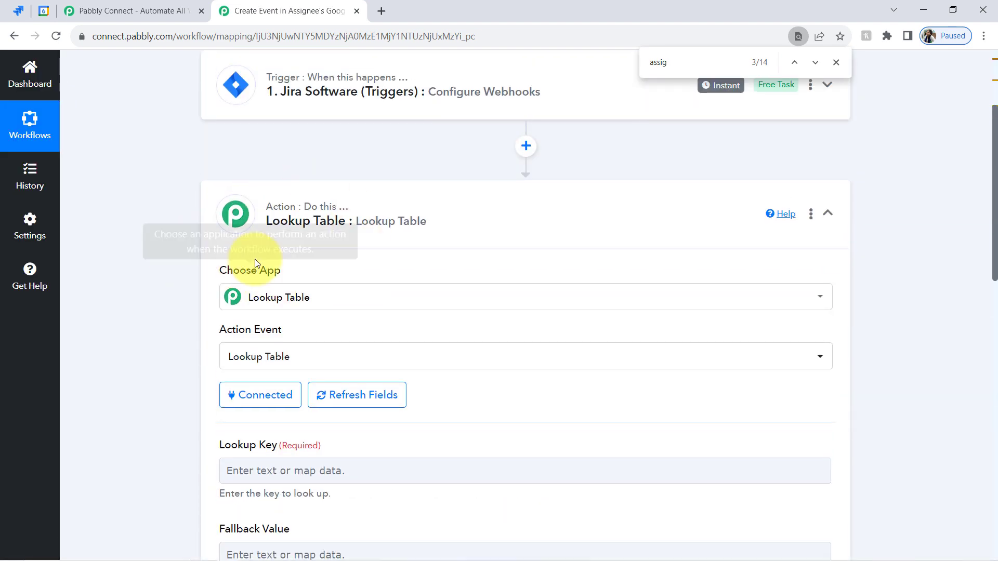
pyautogui.moveTo(994, 154); pyautogui.dragTo(988, 244)
pyautogui.click(284, 212)
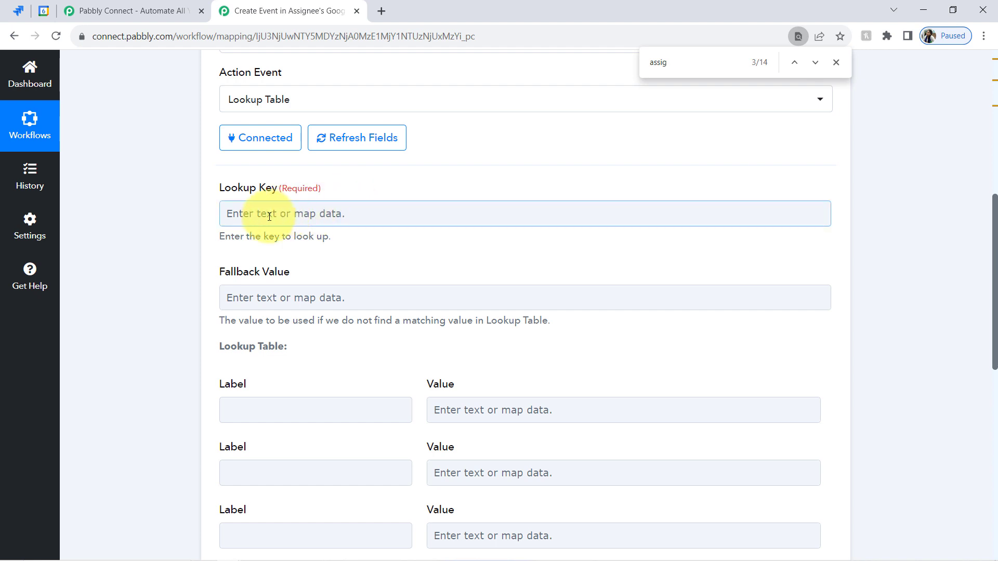
pyautogui.click(268, 212)
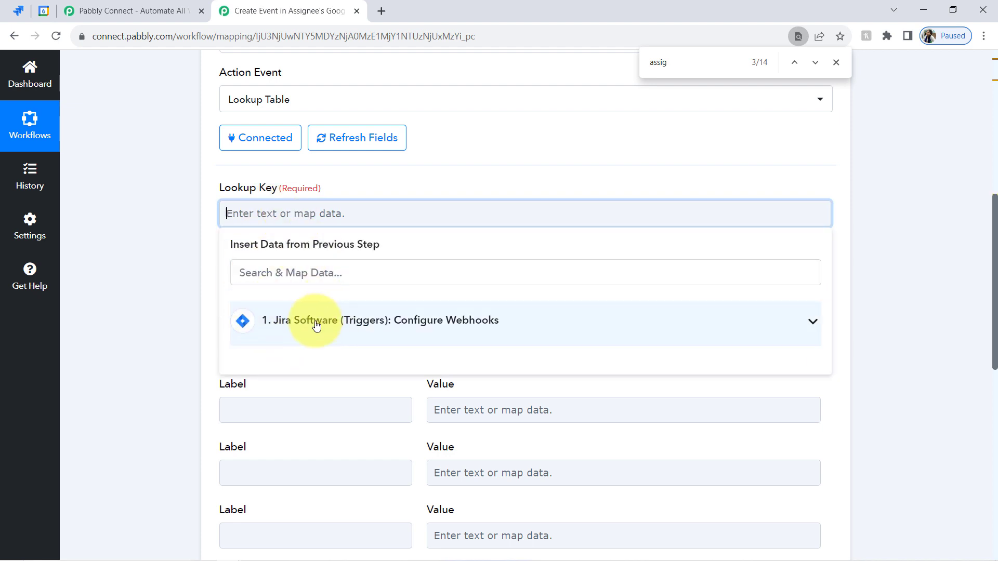
pyautogui.click(316, 322)
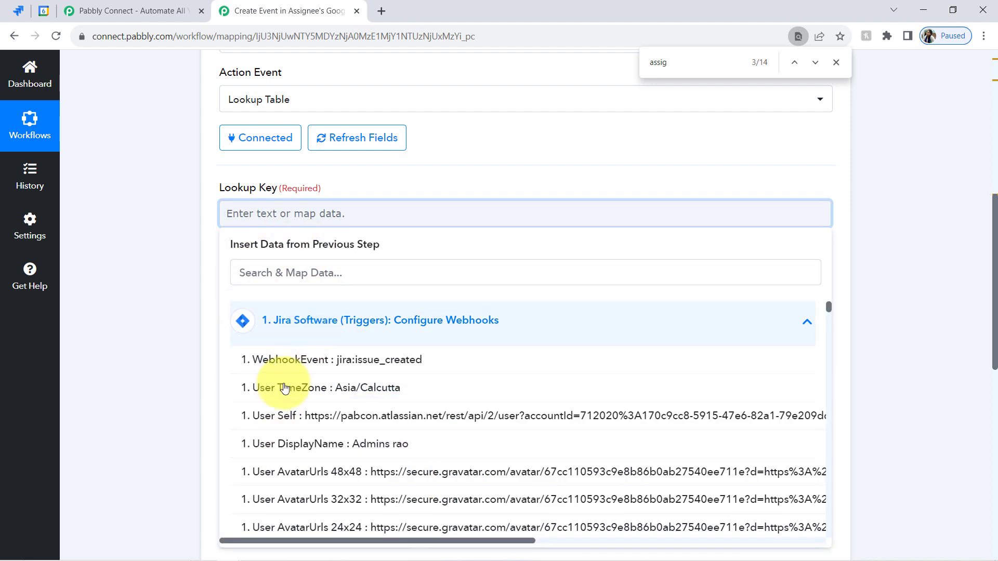
pyautogui.click(266, 279)
pyautogui.hotkey('ctrl', 'v')
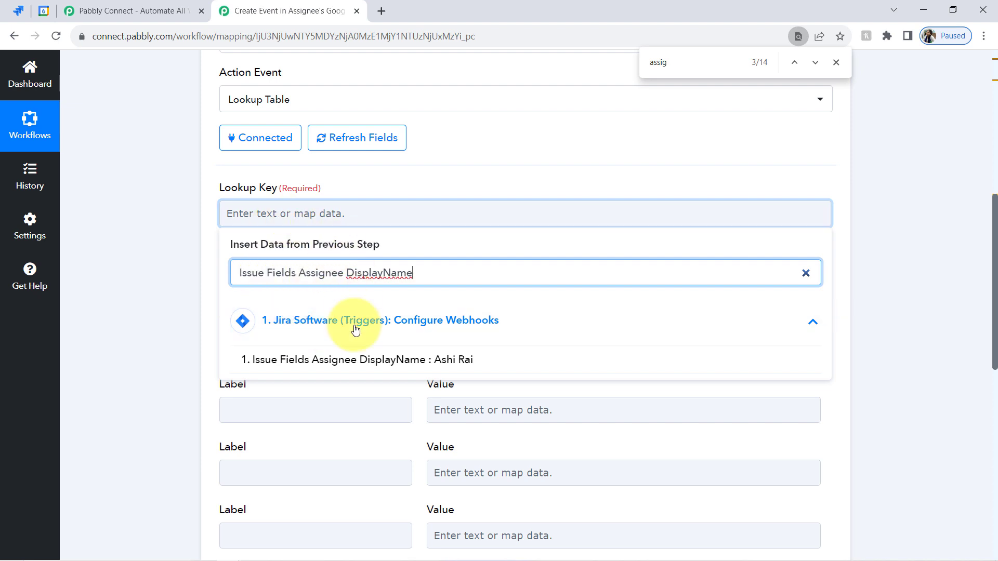
pyautogui.click(392, 359)
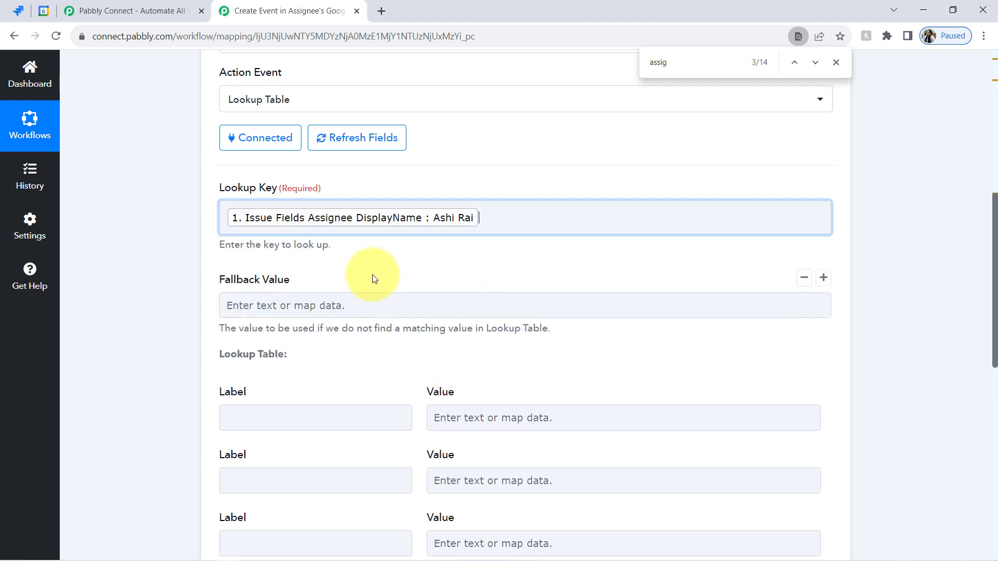
pyautogui.click(158, 222)
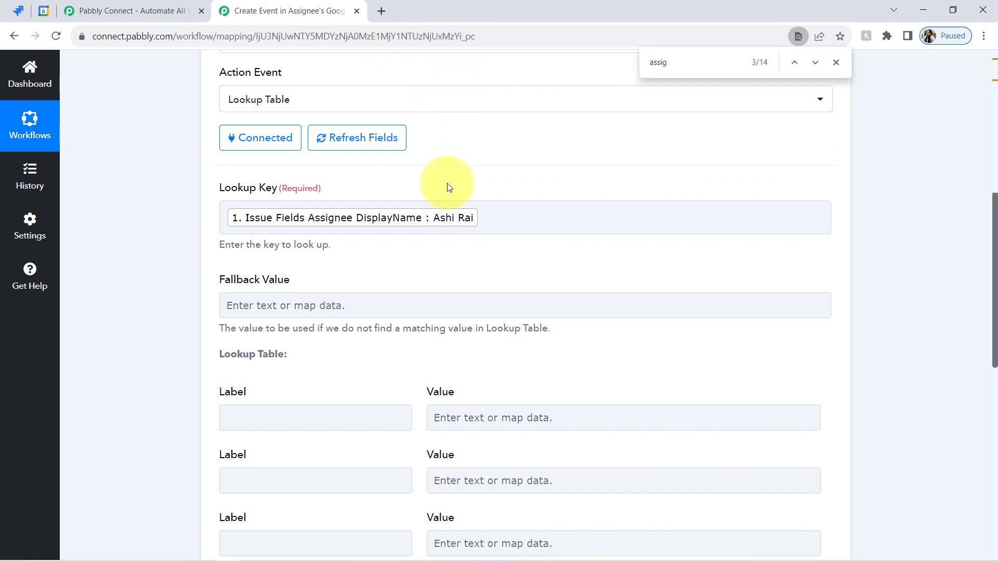
pyautogui.click(455, 211)
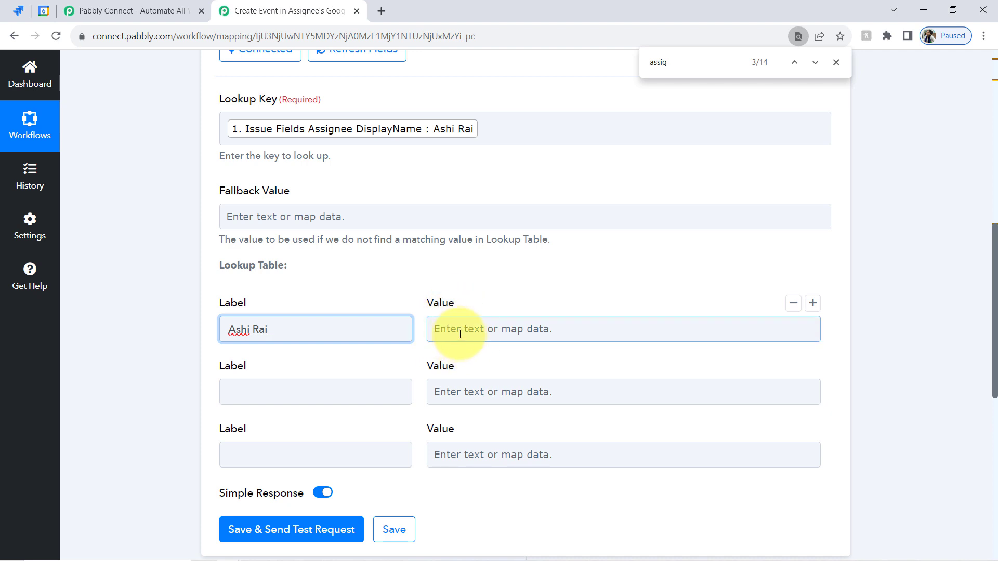
# Paste the first assignee's Google Calendar ID into the Lookup Table's first Value field.
pyautogui.moveTo(350, 334); pyautogui.dragTo(101, 341)
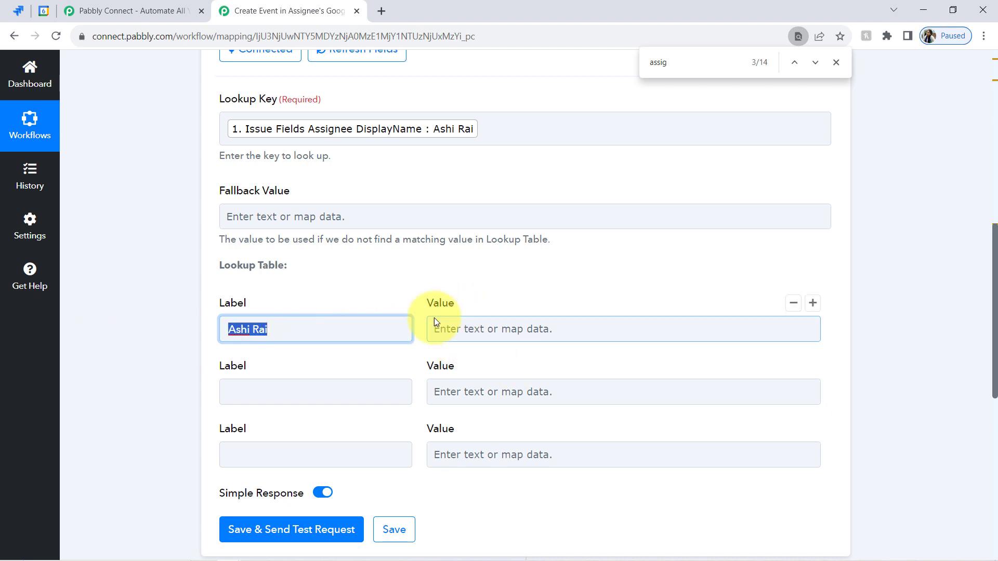
pyautogui.click(44, 10)
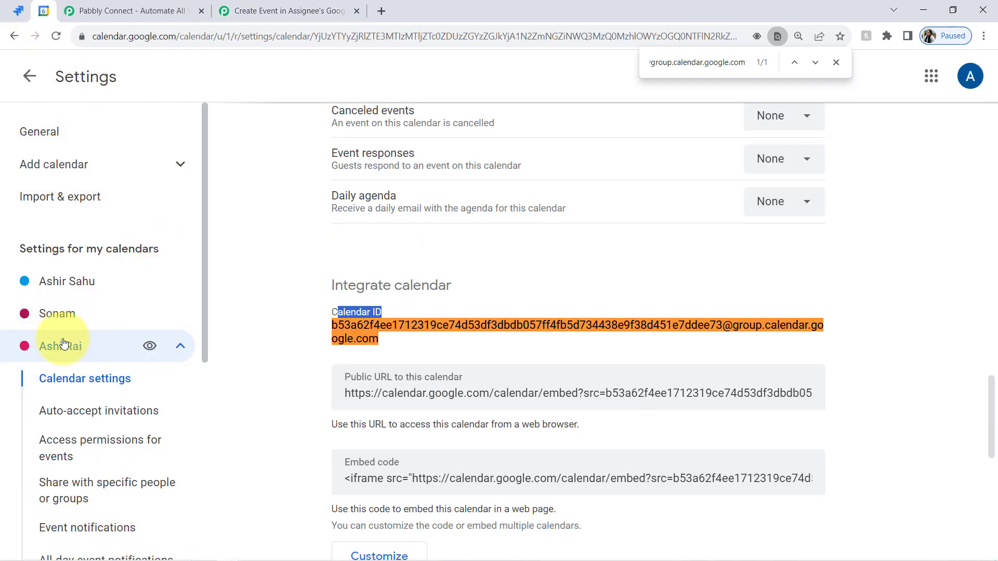
pyautogui.tripleClick(358, 329)
pyautogui.hotkey('ctrl', 'c')
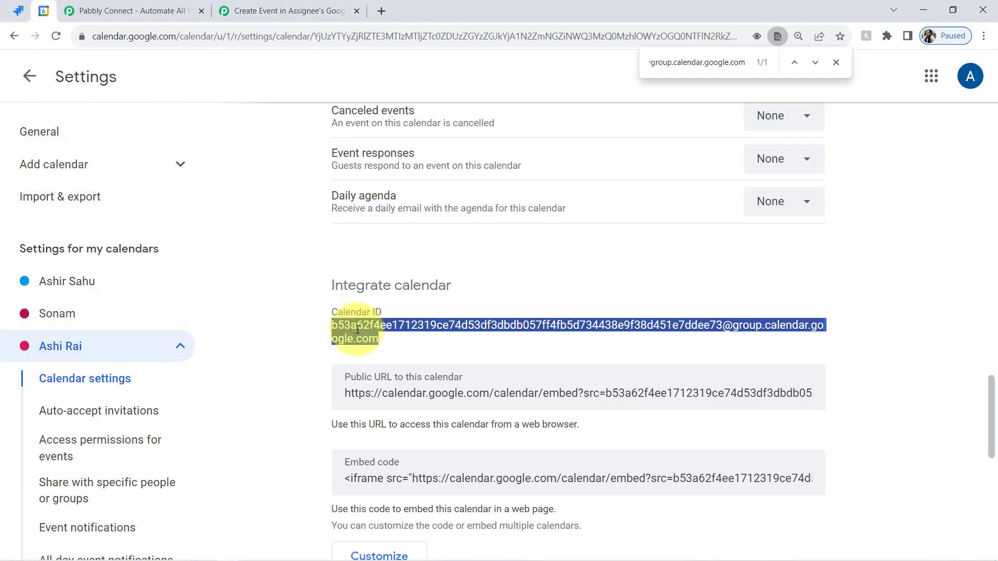
pyautogui.click(264, 10)
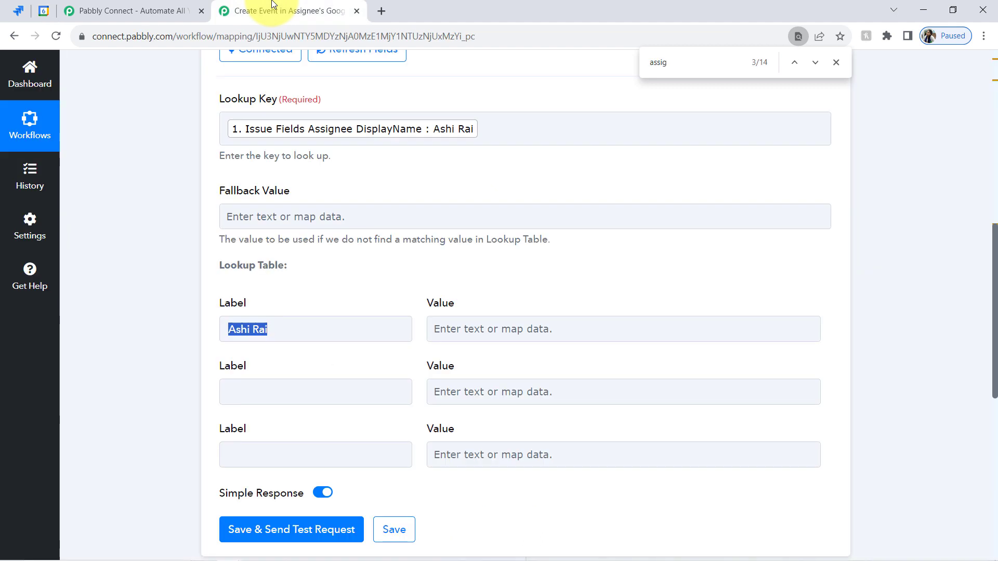
pyautogui.click(454, 338)
pyautogui.hotkey('ctrl', 'v')
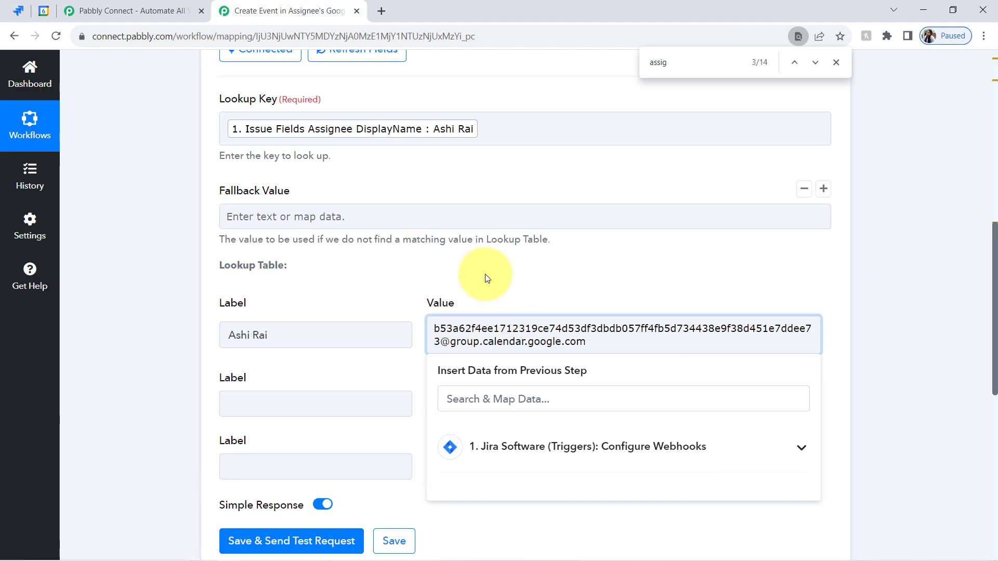
pyautogui.click(486, 272)
pyautogui.click(245, 334)
pyautogui.doubleClick(241, 336)
pyautogui.click(230, 402)
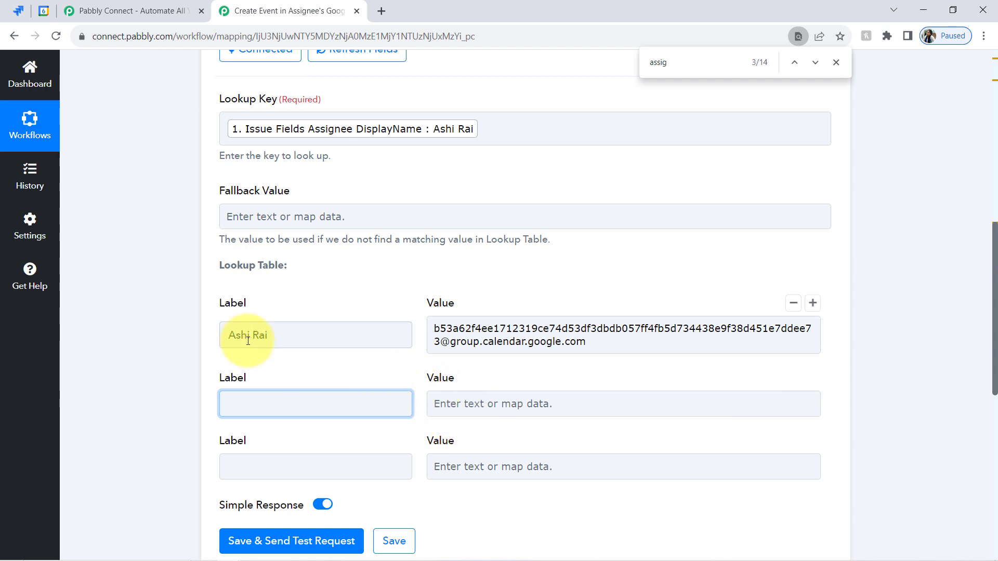
# Enter the other two calendar owners' names as Labels in the second and third Lookup Table rows.
pyautogui.click(44, 11)
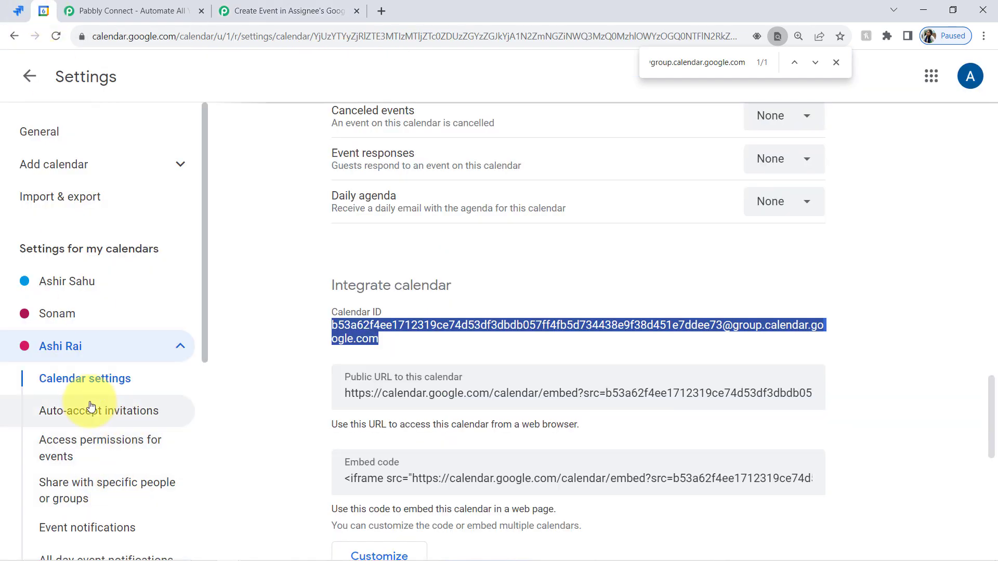
pyautogui.click(287, 11)
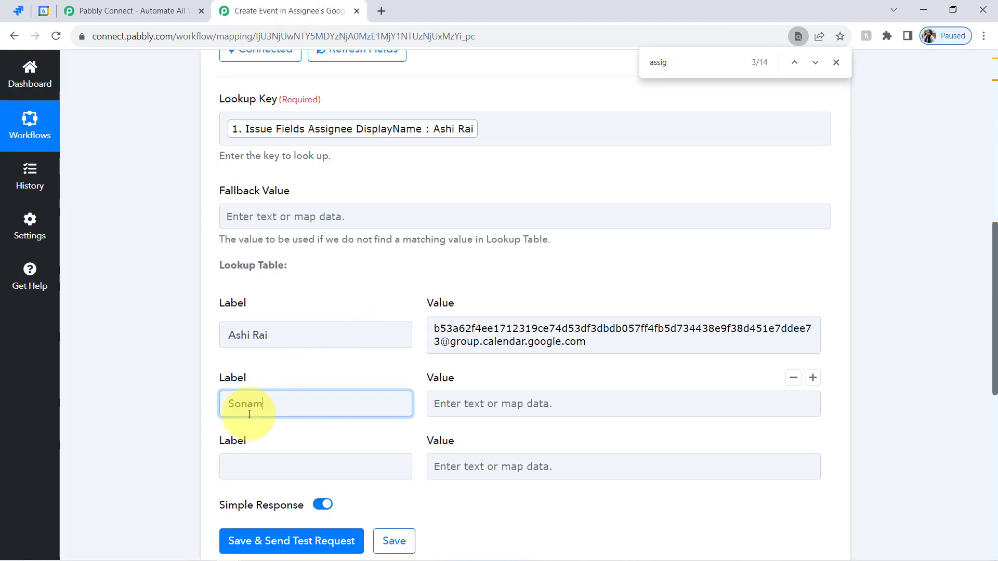
pyautogui.click(44, 10)
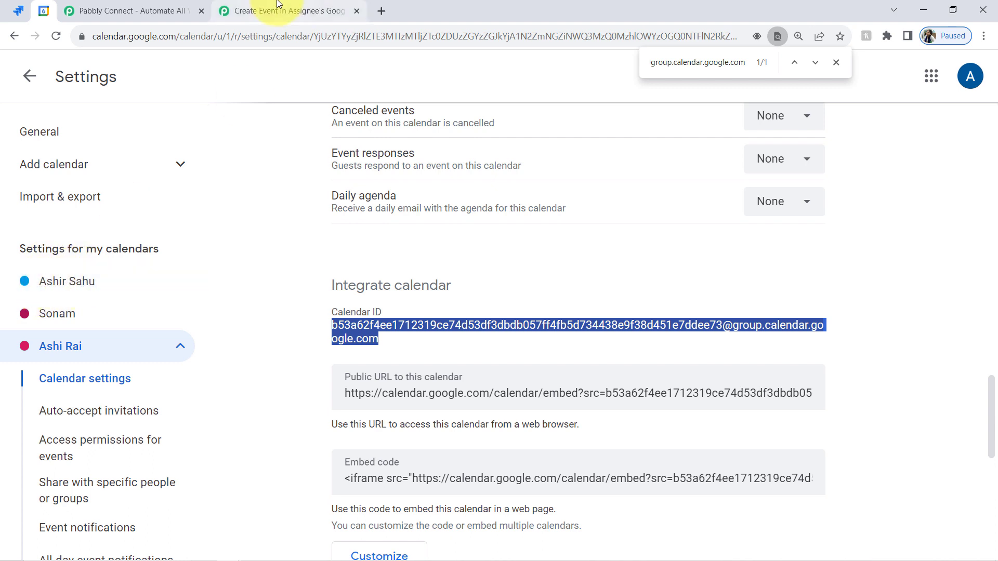
pyautogui.click(263, 10)
pyautogui.click(244, 460)
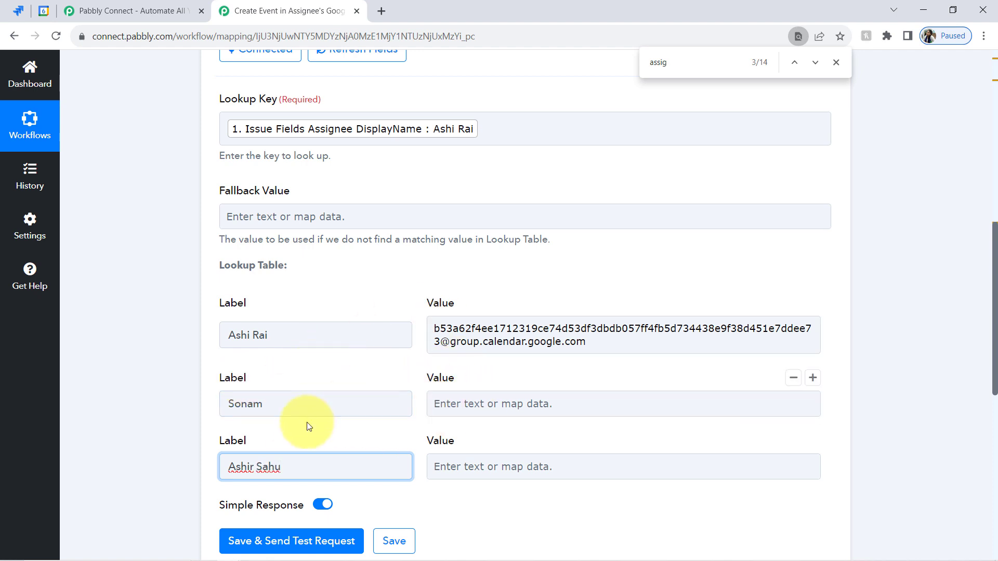
pyautogui.doubleClick(270, 404)
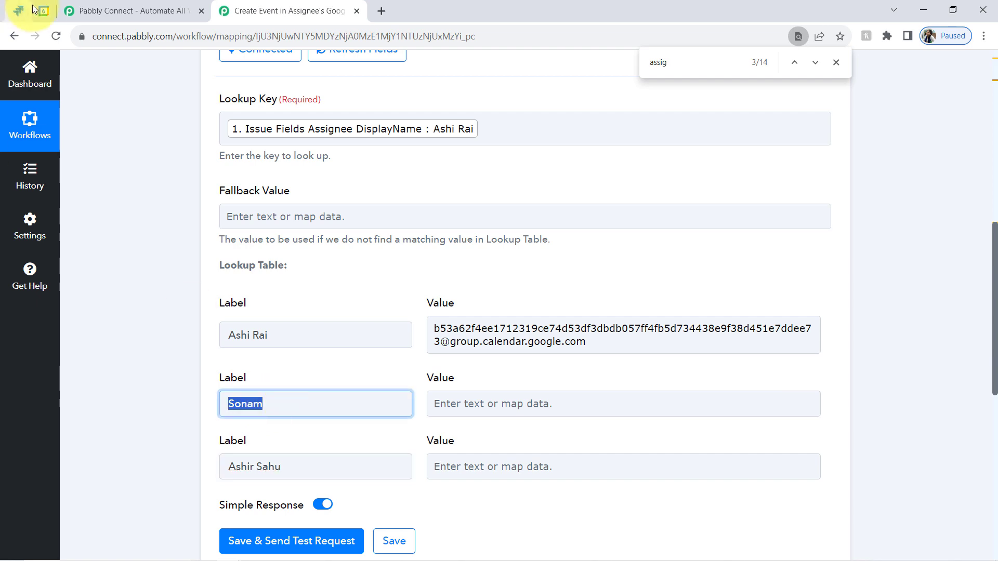
# Find the second calendar's Calendar ID in its Google Calendar settings and copy it.
pyautogui.click(33, 9)
pyautogui.click(75, 320)
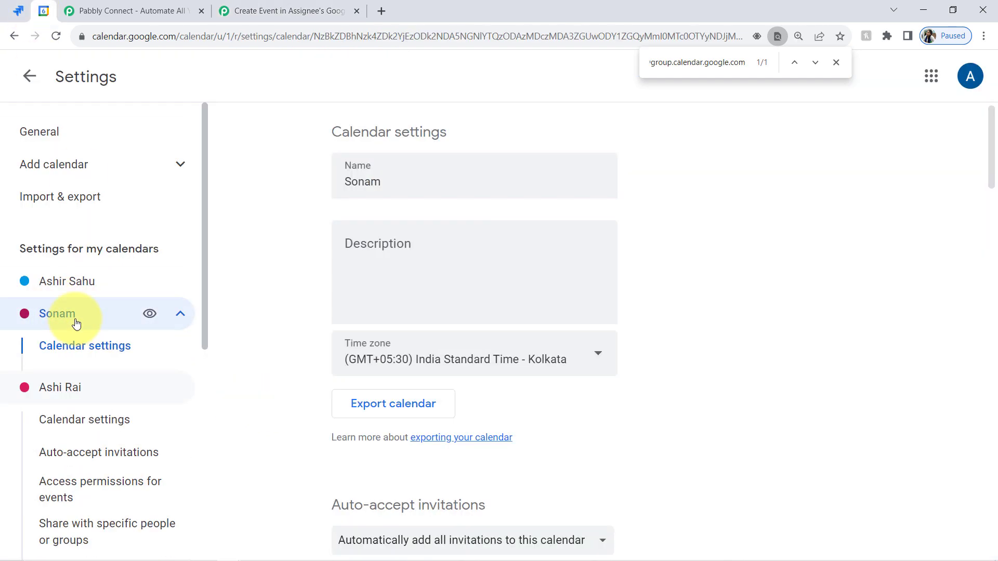
pyautogui.hotkey('ctrl', 'f')
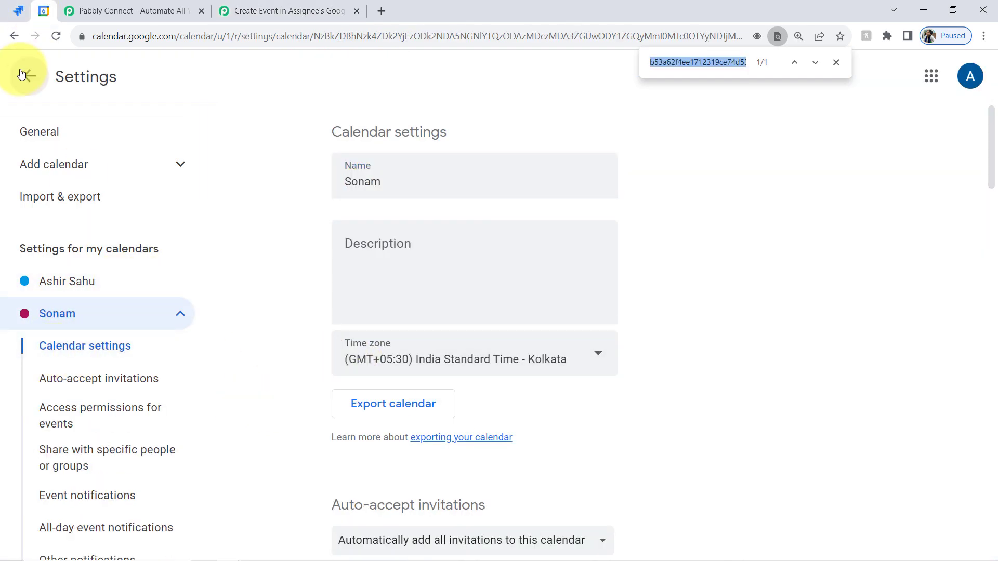
pyautogui.write('calendar id')
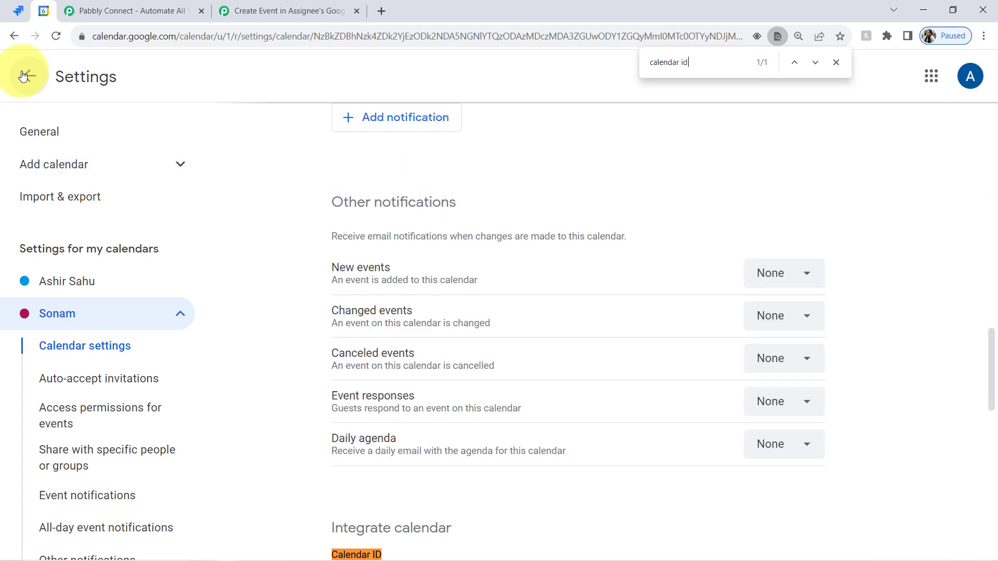
pyautogui.moveTo(992, 334); pyautogui.dragTo(991, 378)
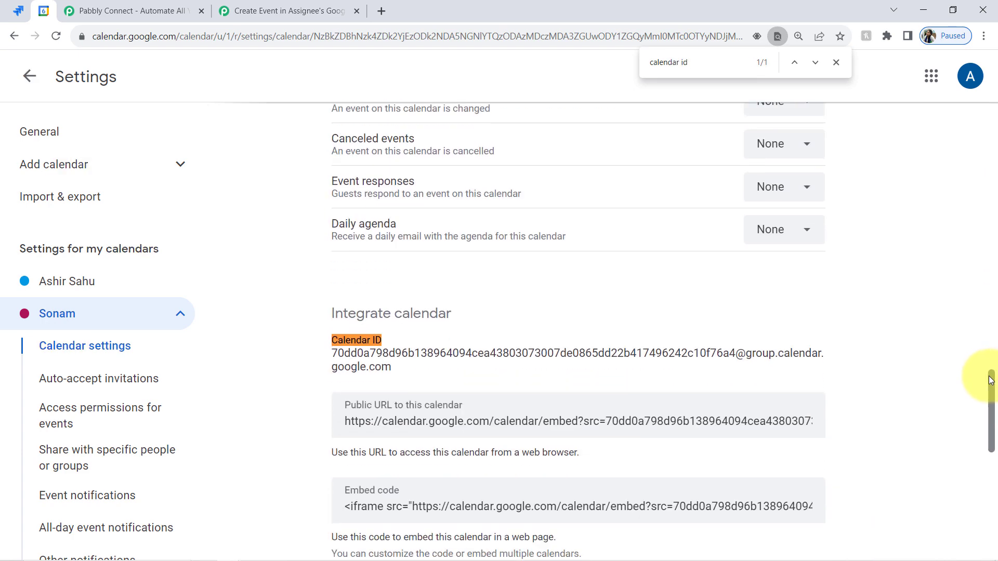
pyautogui.tripleClick(363, 358)
pyautogui.hotkey('ctrl', 'c')
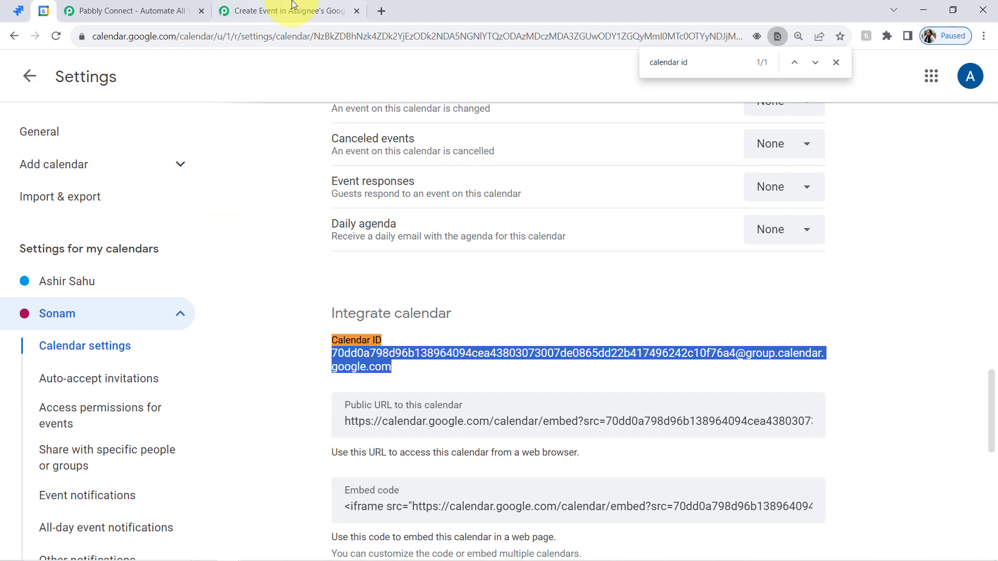
# Paste that Calendar ID into the Lookup Table's second-row Value field.
pyautogui.click(291, 10)
pyautogui.click(452, 402)
pyautogui.hotkey('ctrl', 'v')
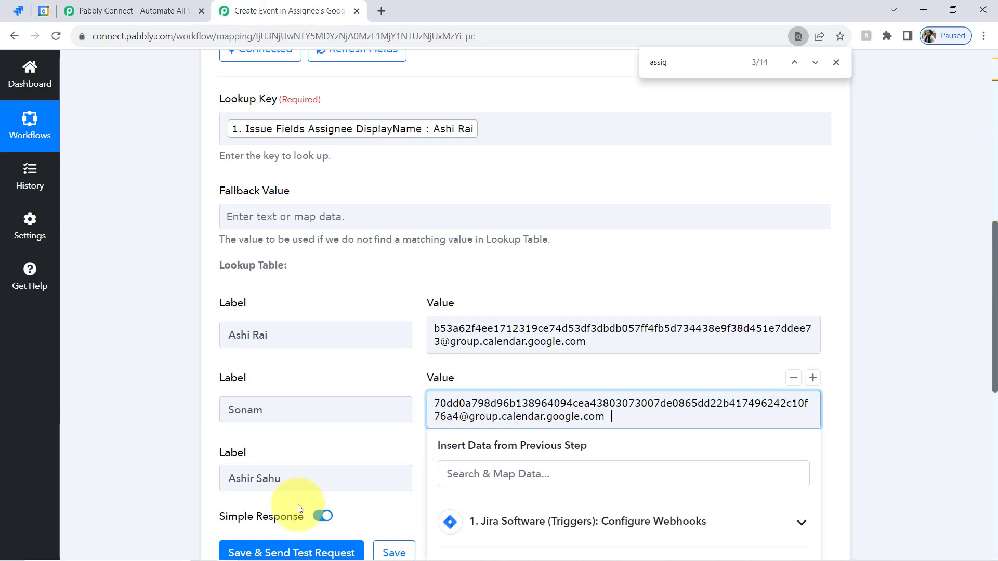
pyautogui.tripleClick(270, 481)
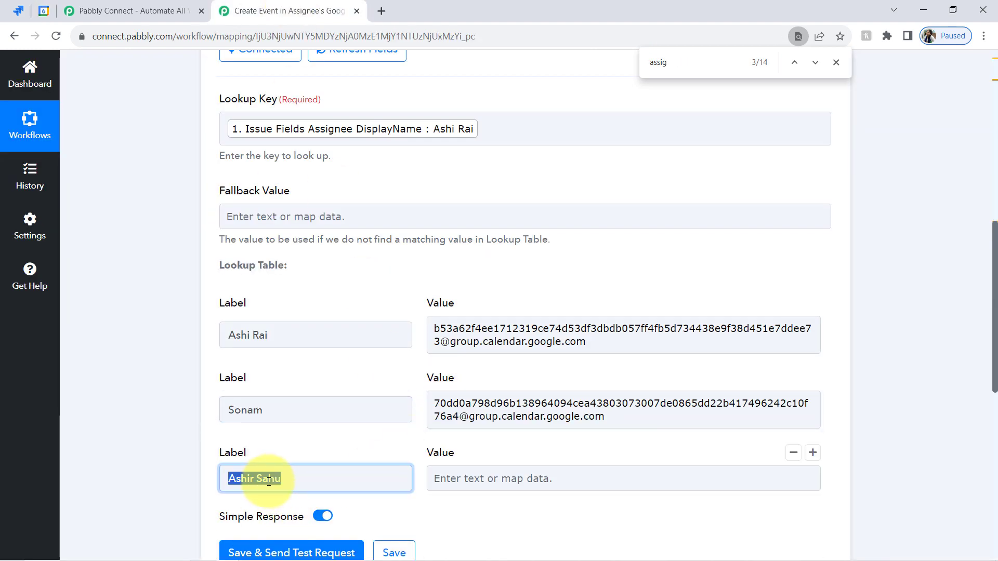
pyautogui.click(202, 424)
pyautogui.click(44, 12)
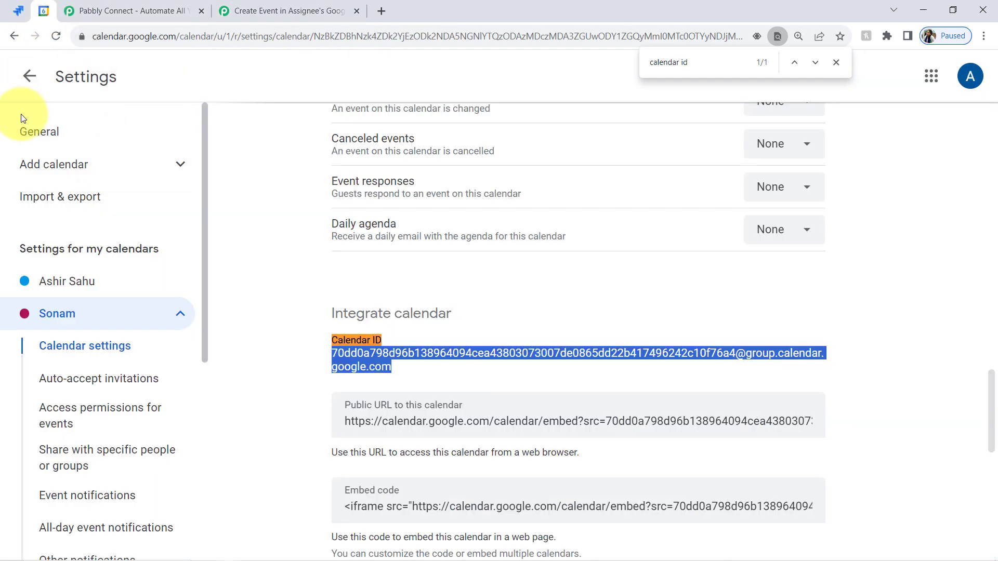
# Show the third calendar in the month view and copy its Calendar ID from Settings and sharing.
pyautogui.click(29, 78)
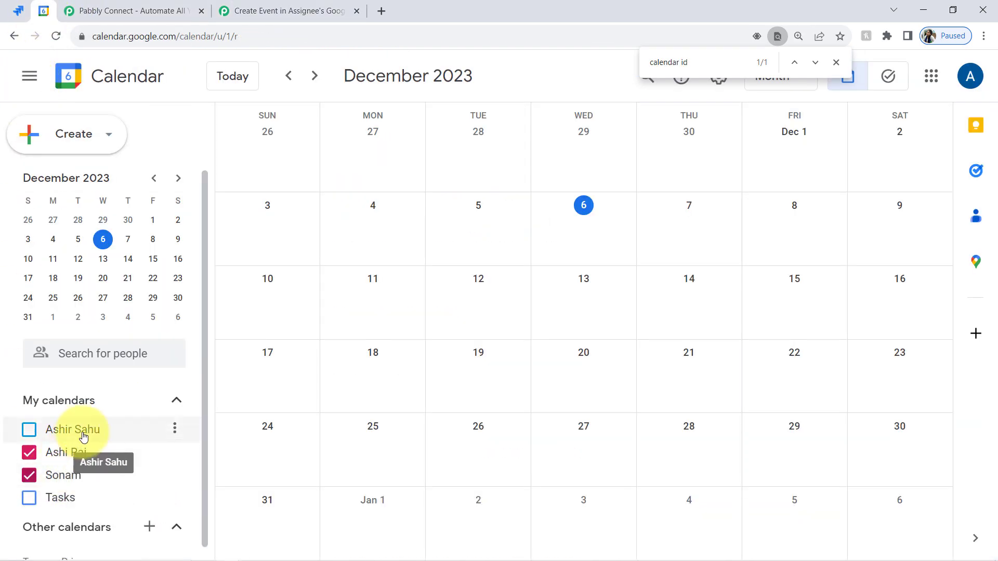
pyautogui.click(84, 437)
pyautogui.click(175, 429)
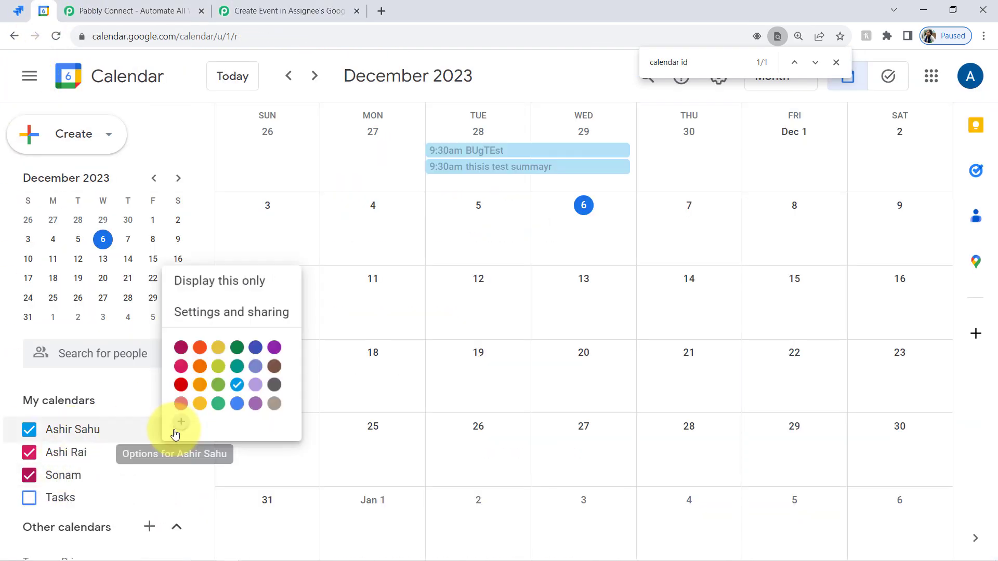
pyautogui.click(197, 306)
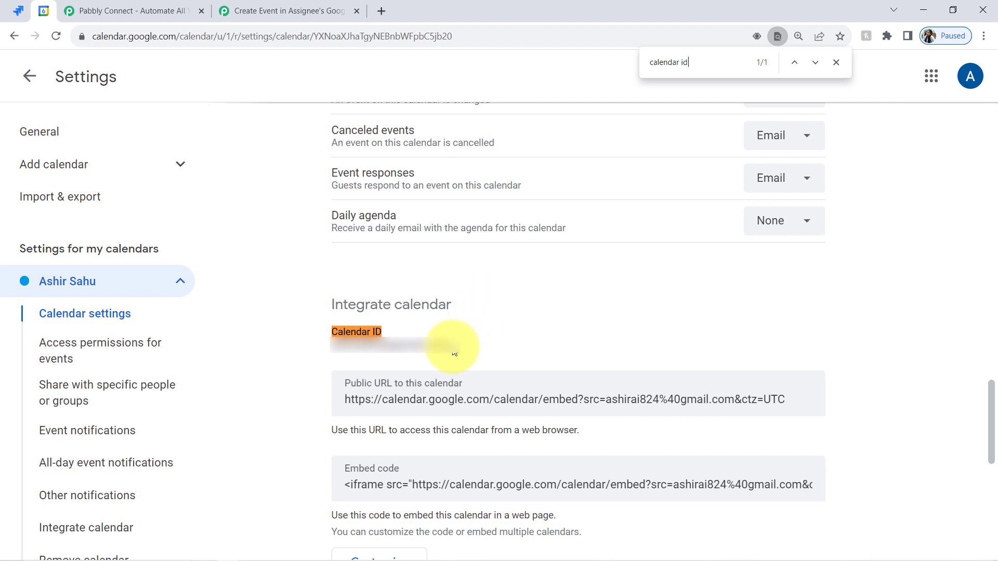
pyautogui.tripleClick(431, 346)
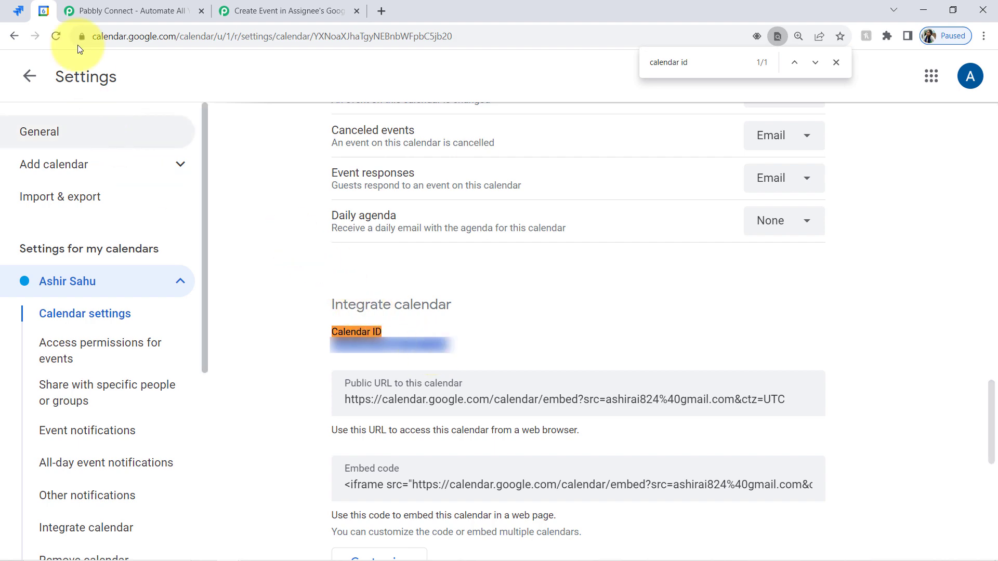
pyautogui.click(29, 76)
pyautogui.click(285, 6)
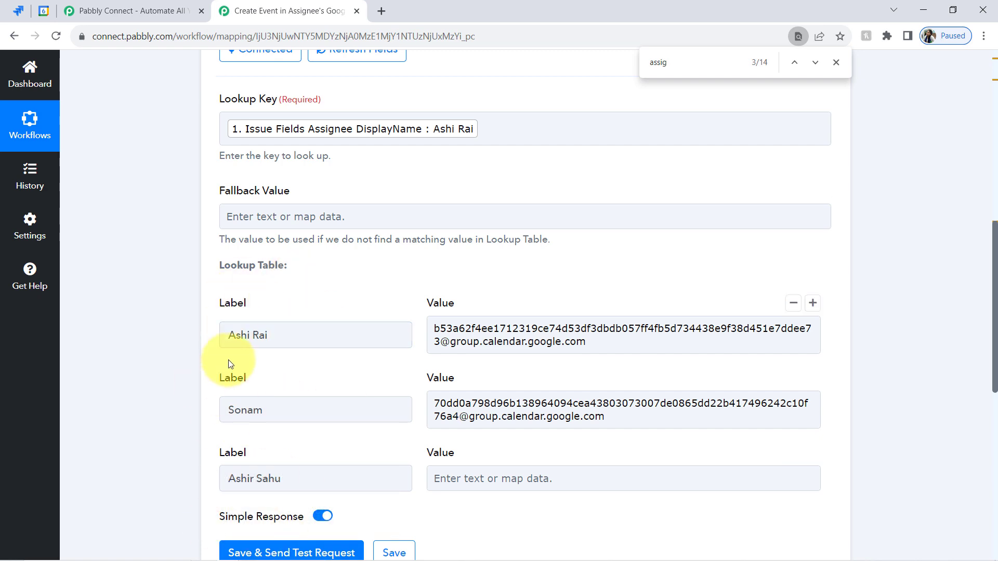
pyautogui.click(45, 10)
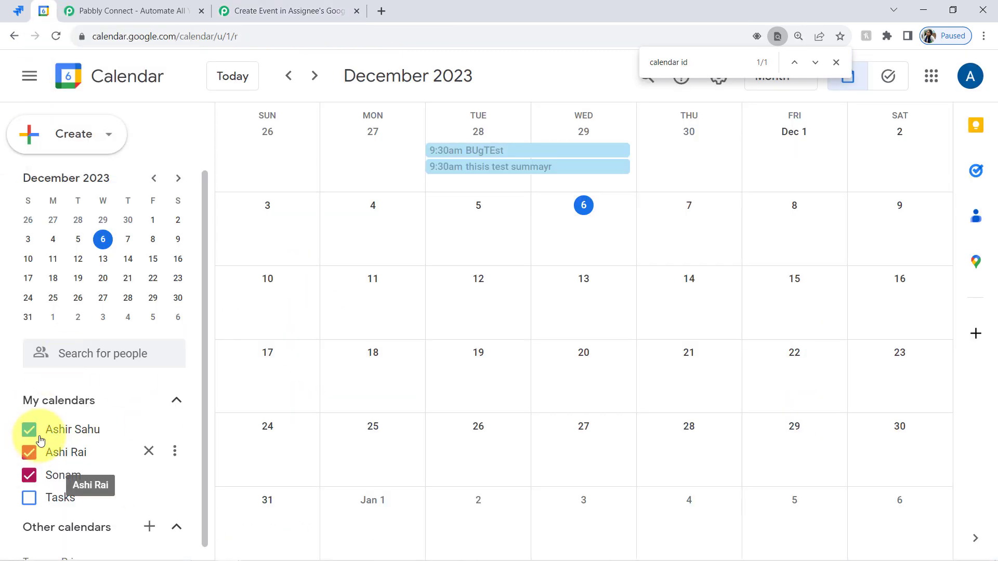
pyautogui.click(293, 11)
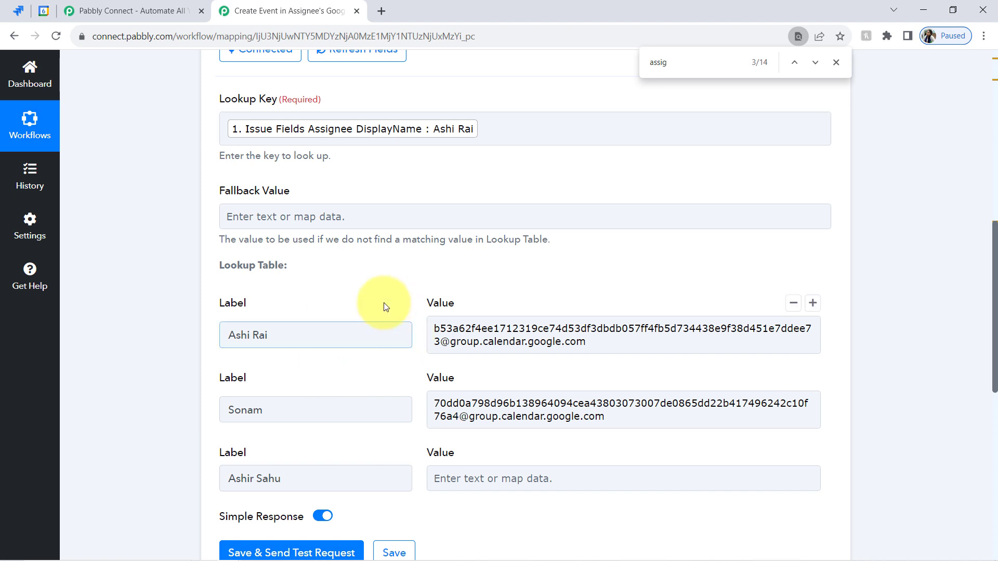
pyautogui.click(451, 479)
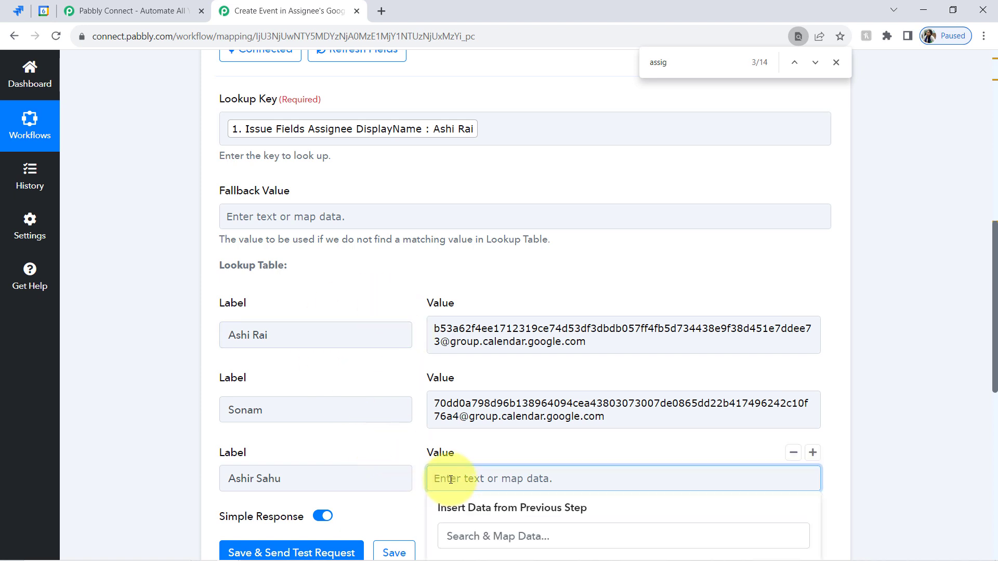
# Paste the third calendar's ID into the Lookup Table's third-row Value field.
pyautogui.hotkey('ctrl', 'v')
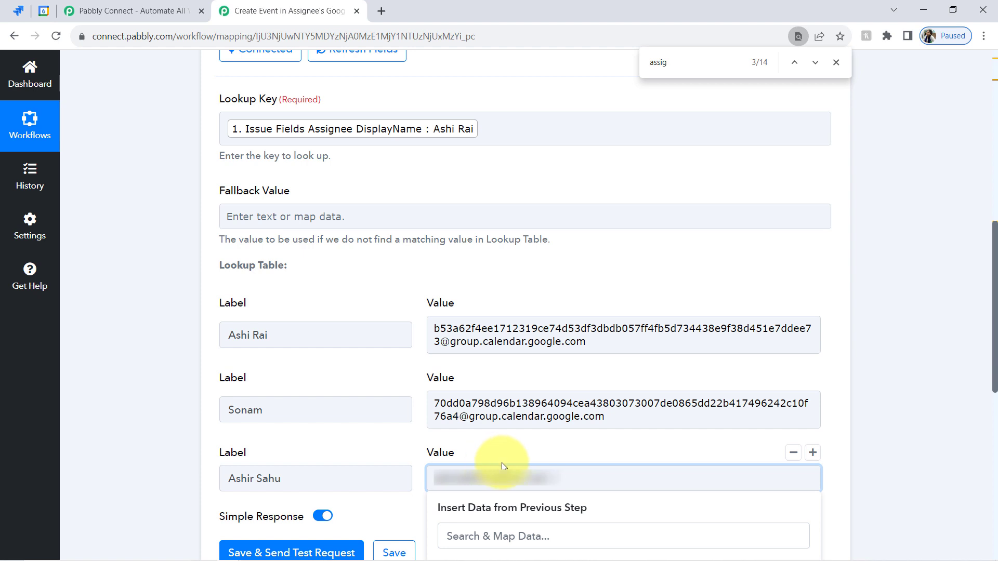
pyautogui.tripleClick(494, 403)
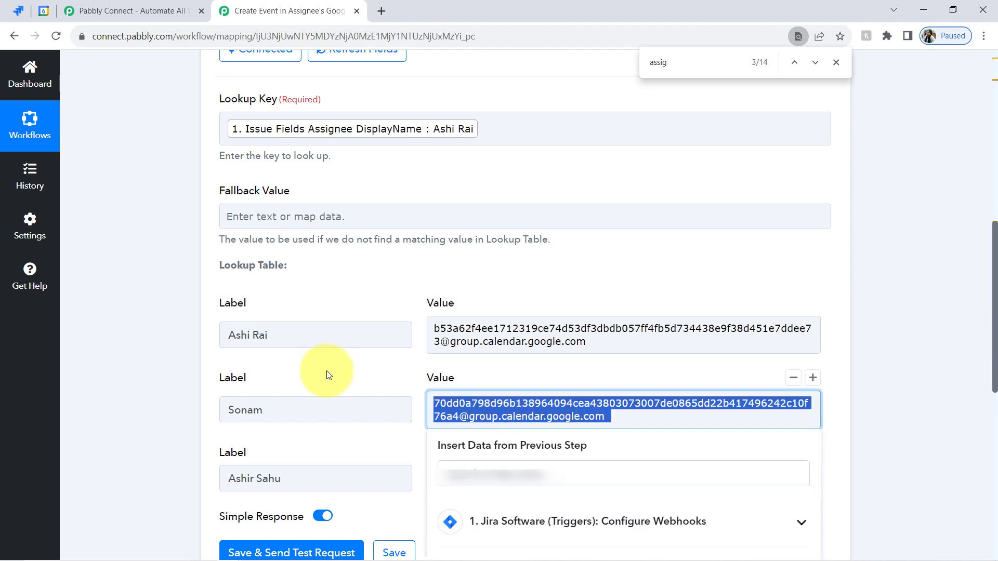
pyautogui.click(153, 351)
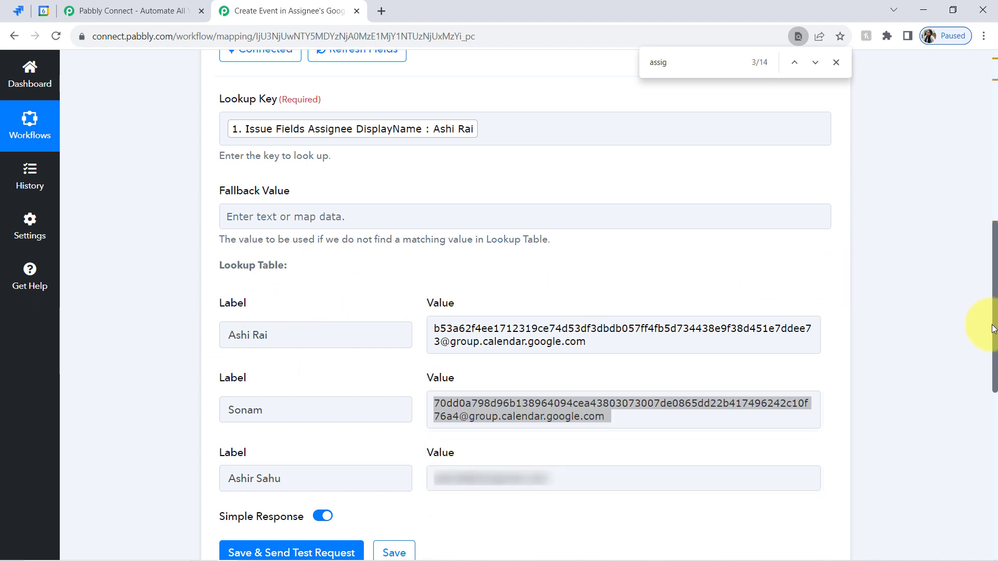
# Review the Jira trigger's assignee fields, then return to the Lookup Table step.
pyautogui.moveTo(995, 333); pyautogui.dragTo(980, 260)
pyautogui.scroll(5, 972, 243)
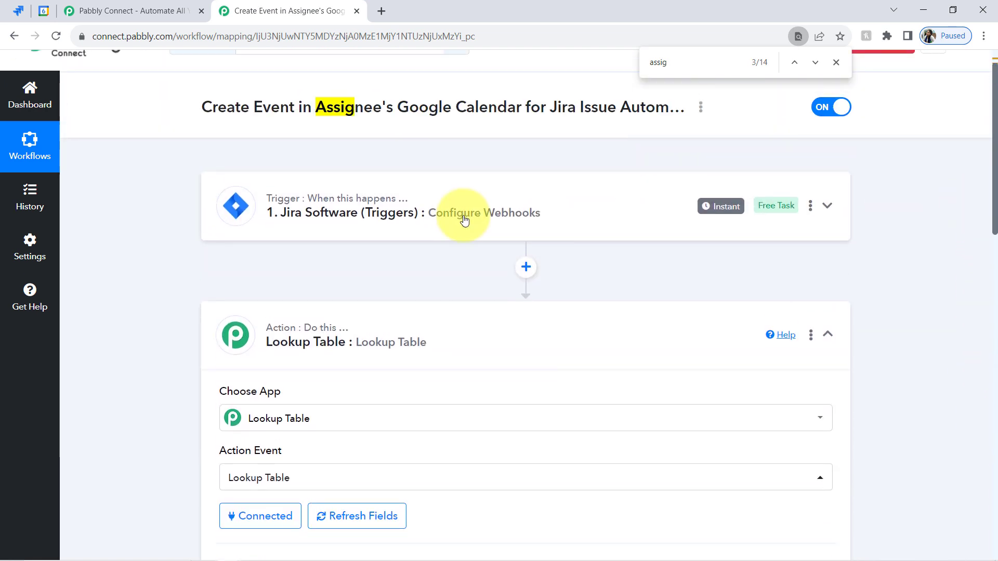
pyautogui.click(412, 196)
pyautogui.scroll(1, 367, 197)
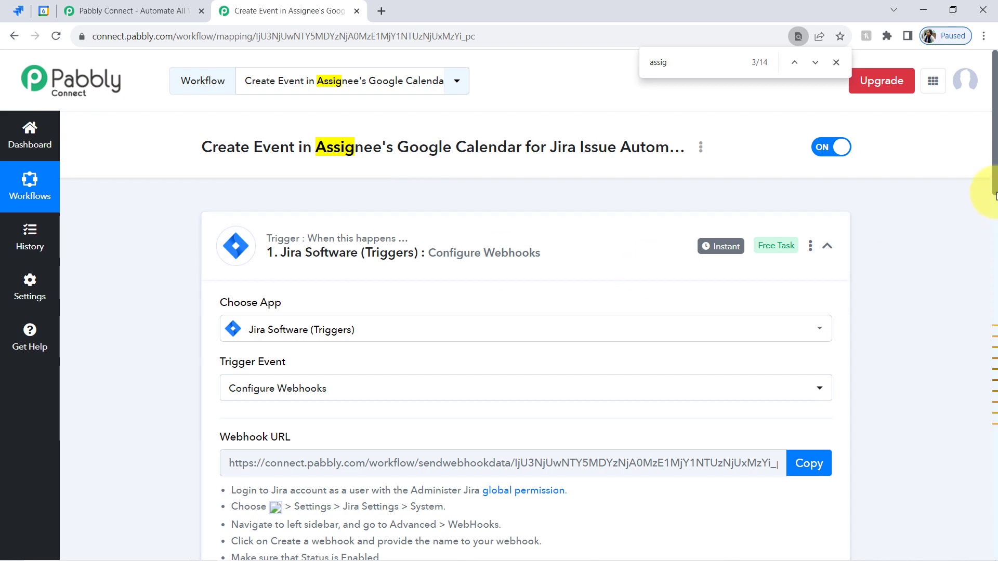
pyautogui.moveTo(994, 196); pyautogui.dragTo(982, 353)
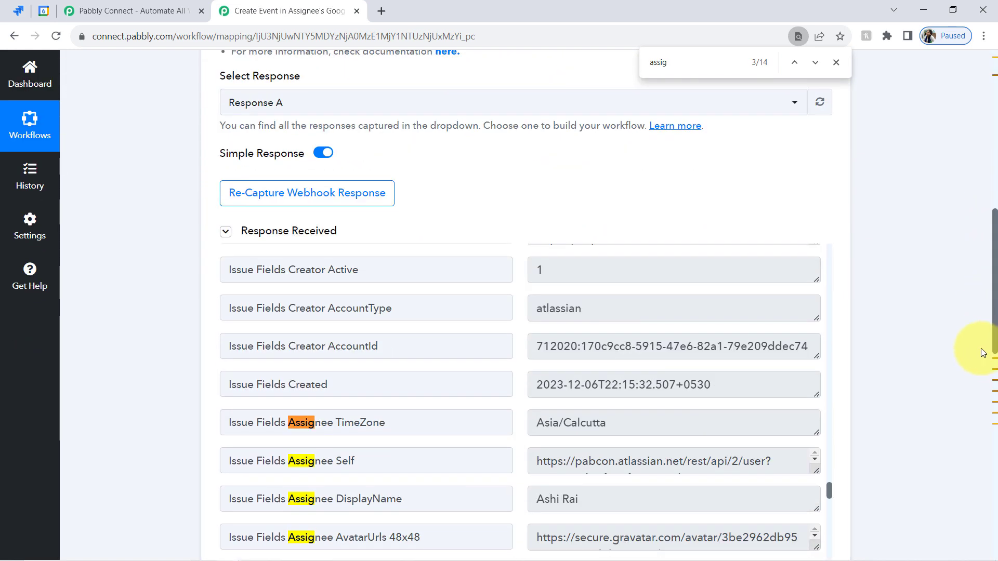
pyautogui.moveTo(996, 232); pyautogui.dragTo(982, 341)
pyautogui.click(442, 370)
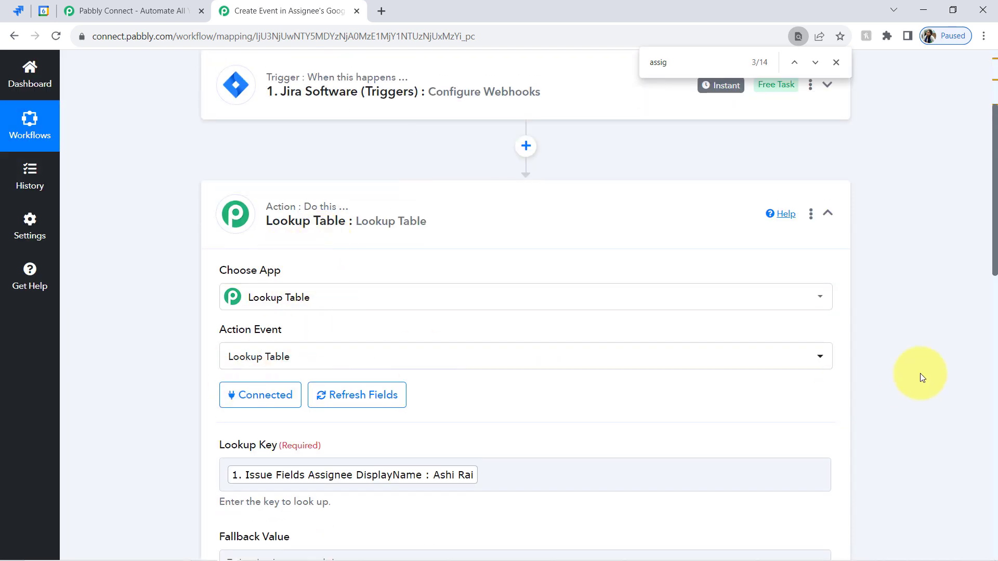
pyautogui.moveTo(995, 234); pyautogui.dragTo(962, 380)
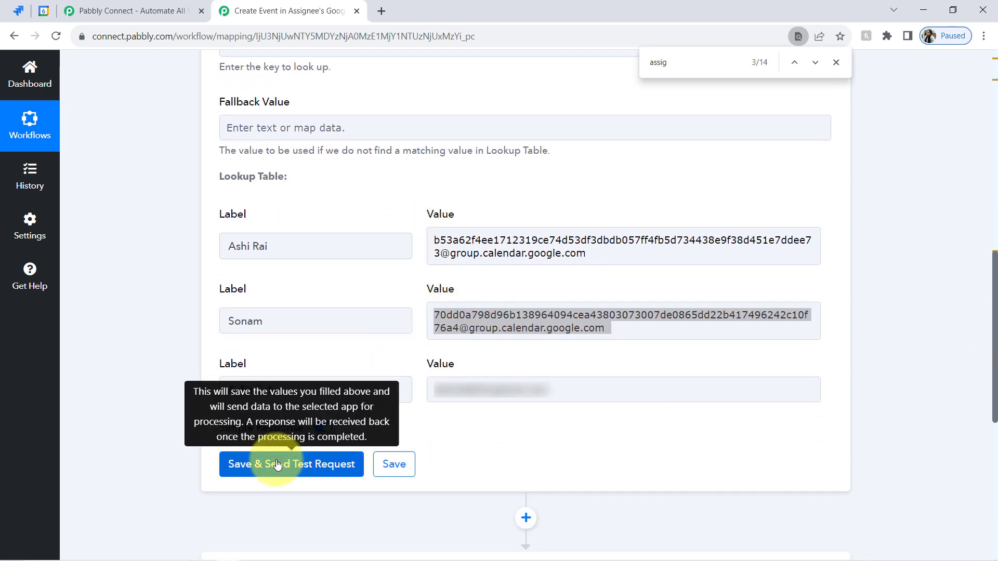
# Save and test the Lookup Table, confirming Result Value returns the first assignee's calendar ID.
pyautogui.click(279, 465)
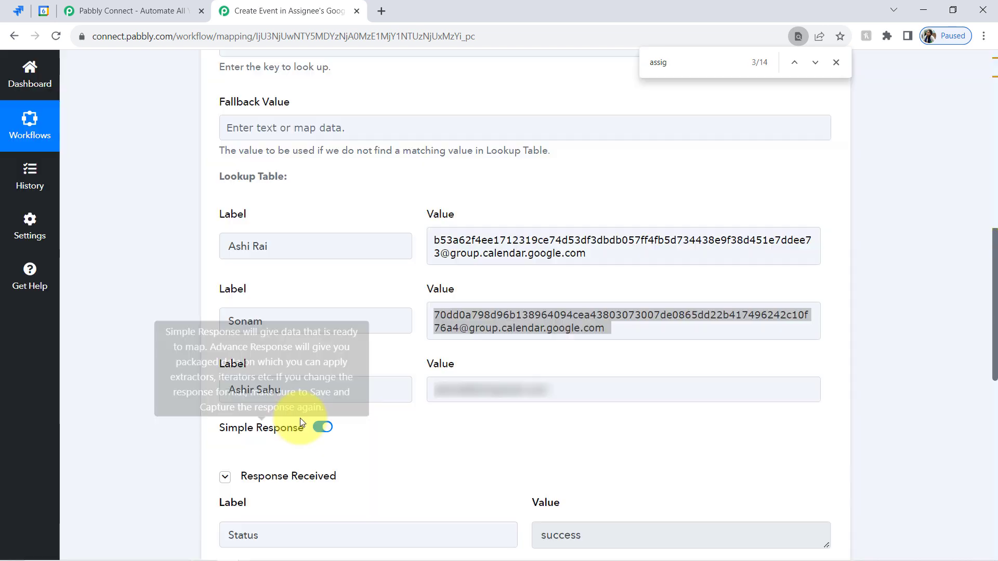
pyautogui.moveTo(439, 241); pyautogui.dragTo(585, 262)
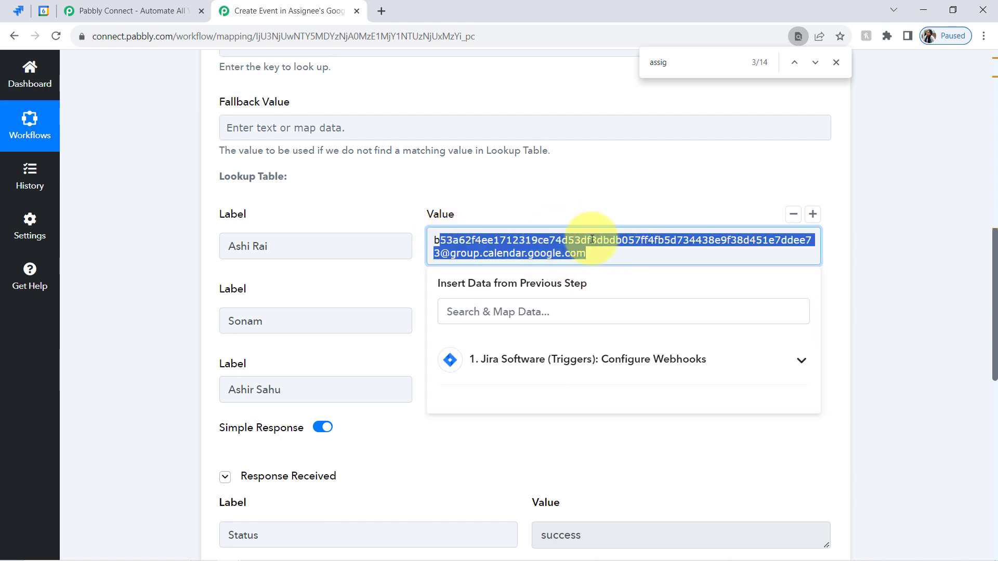
pyautogui.moveTo(993, 253); pyautogui.dragTo(987, 329)
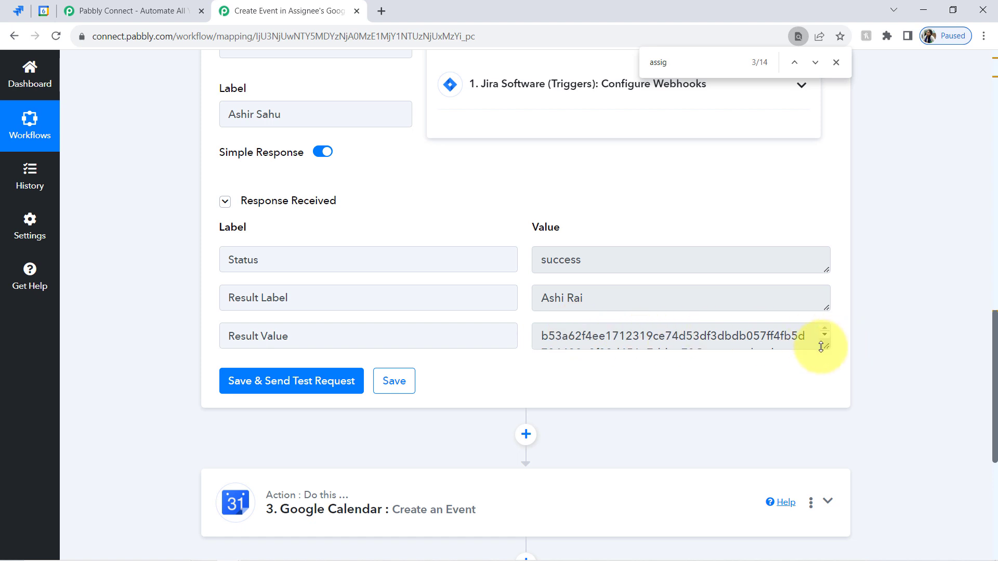
pyautogui.moveTo(821, 347); pyautogui.dragTo(822, 419)
pyautogui.tripleClick(595, 347)
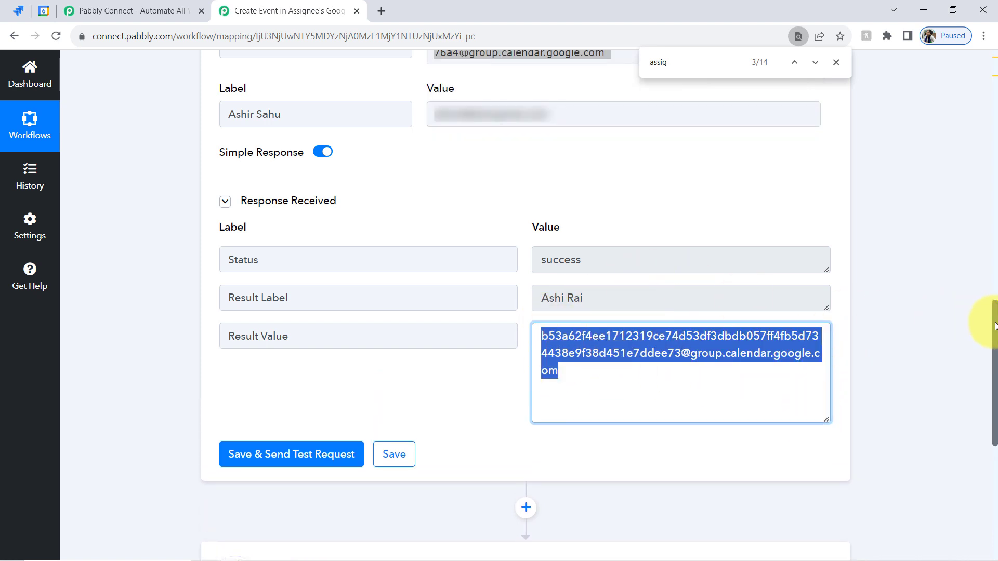
pyautogui.moveTo(996, 326); pyautogui.dragTo(989, 424)
pyautogui.click(419, 226)
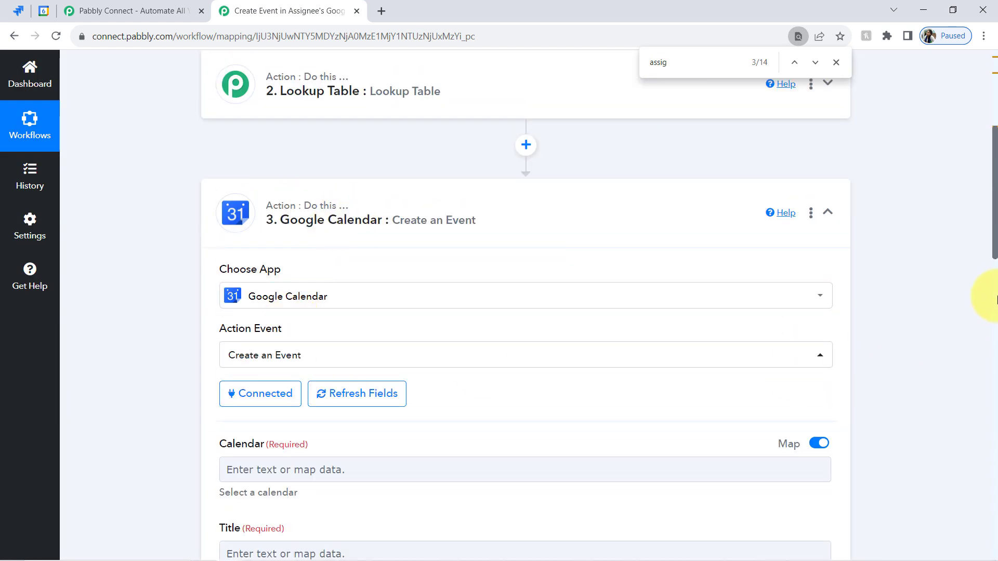
# Map the event Calendar field to the Lookup Table's Result Value.
pyautogui.scroll(-5, 991, 278)
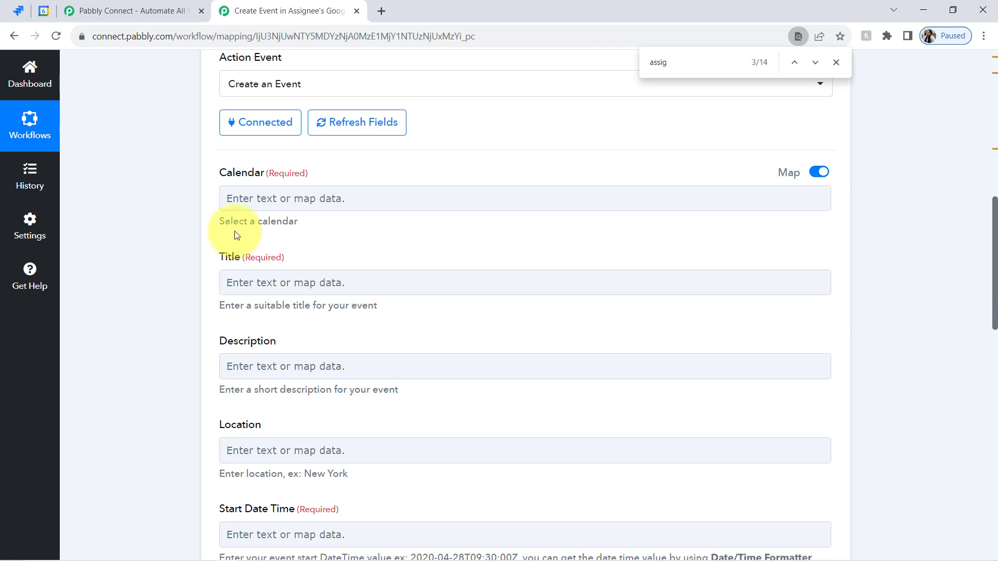
pyautogui.click(260, 199)
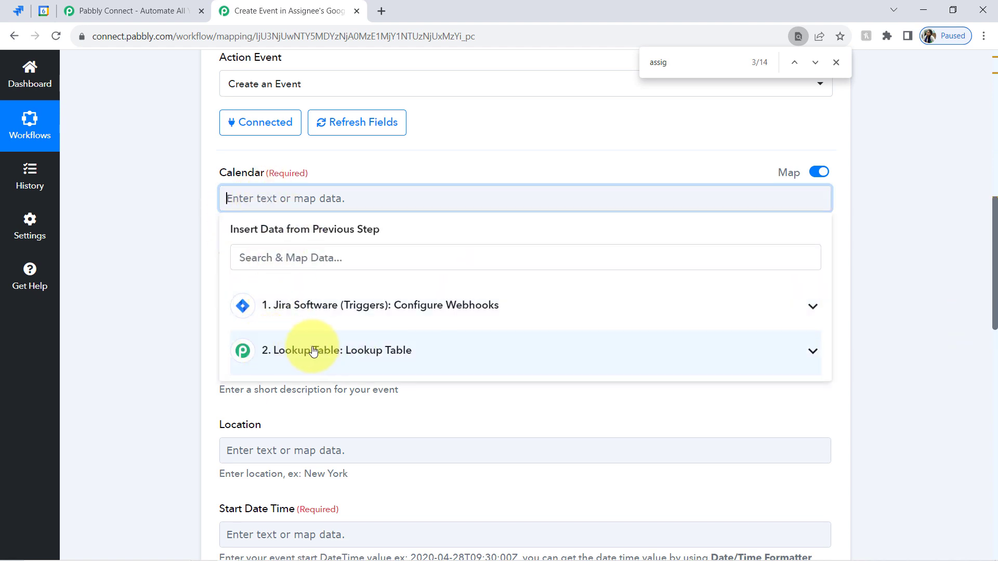
pyautogui.click(319, 363)
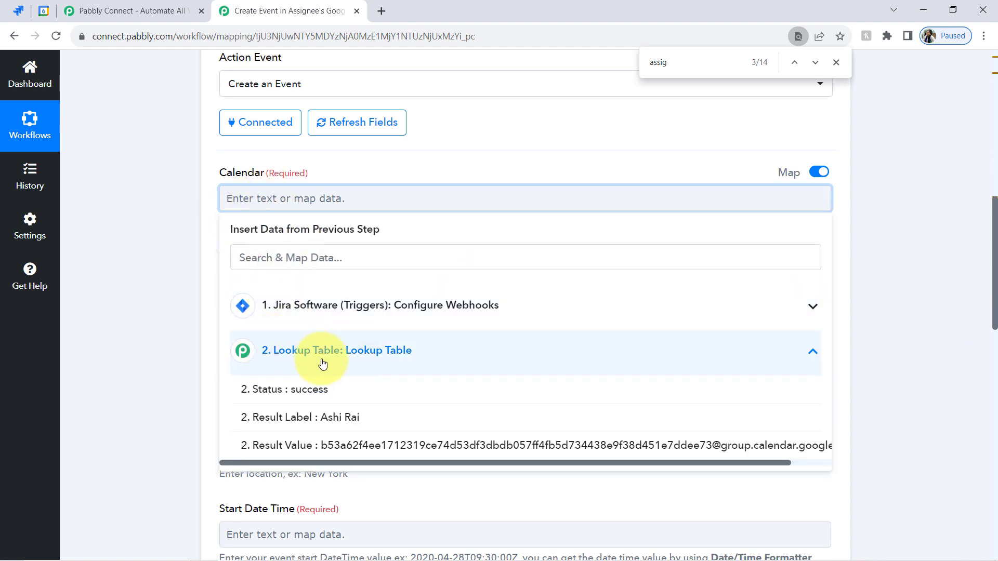
pyautogui.click(343, 445)
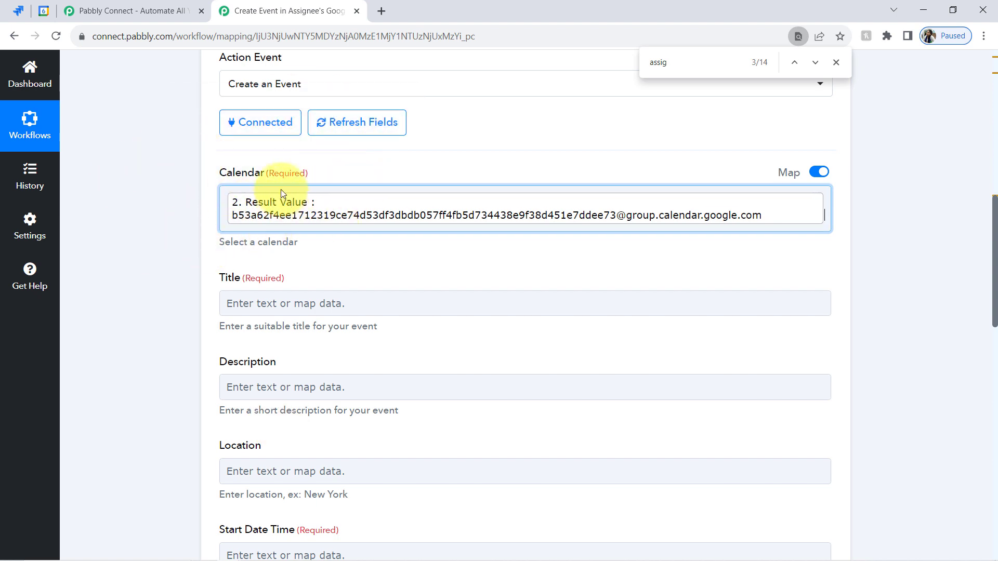
pyautogui.click(245, 306)
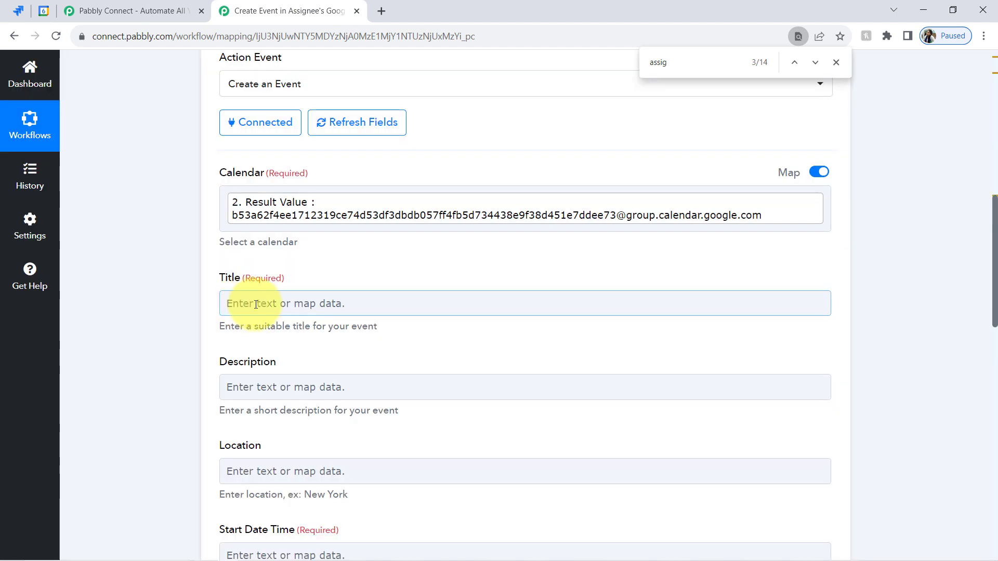
# Map the event Title to the Jira Issue Fields Summary, found by searching 'summ'.
pyautogui.click(247, 304)
pyautogui.write('sergsdfg')
pyautogui.moveTo(232, 304); pyautogui.dragTo(335, 300)
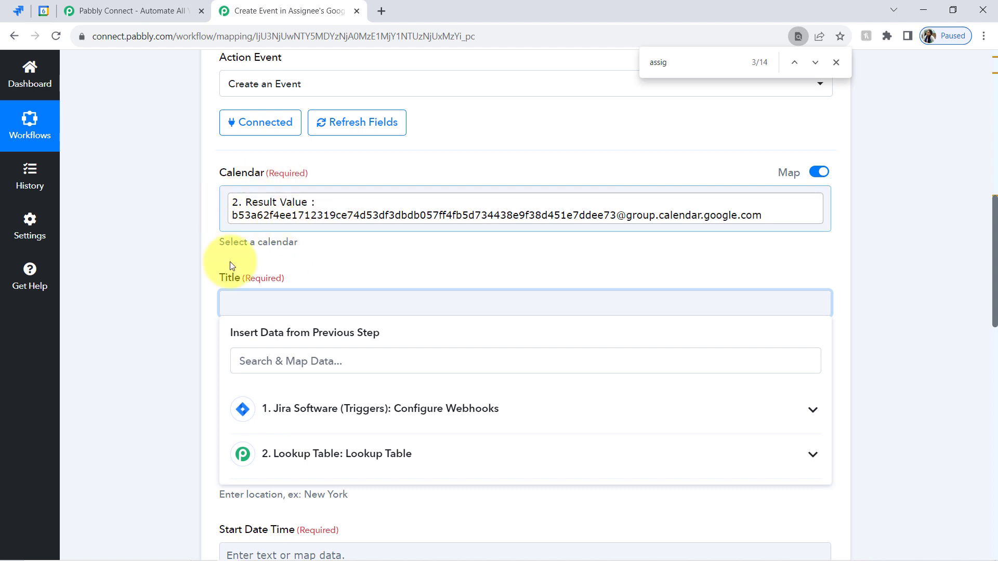
pyautogui.click(144, 300)
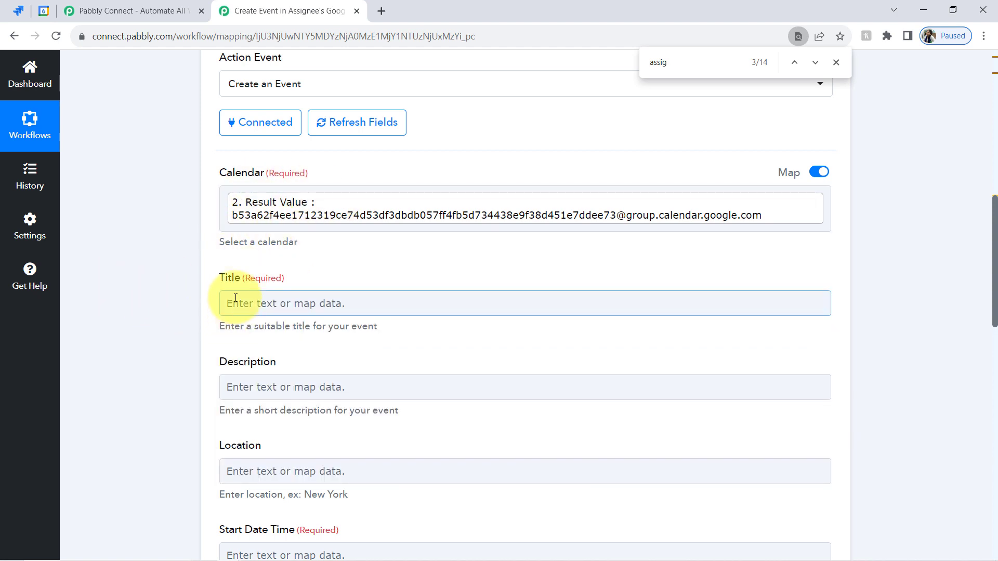
pyautogui.click(267, 299)
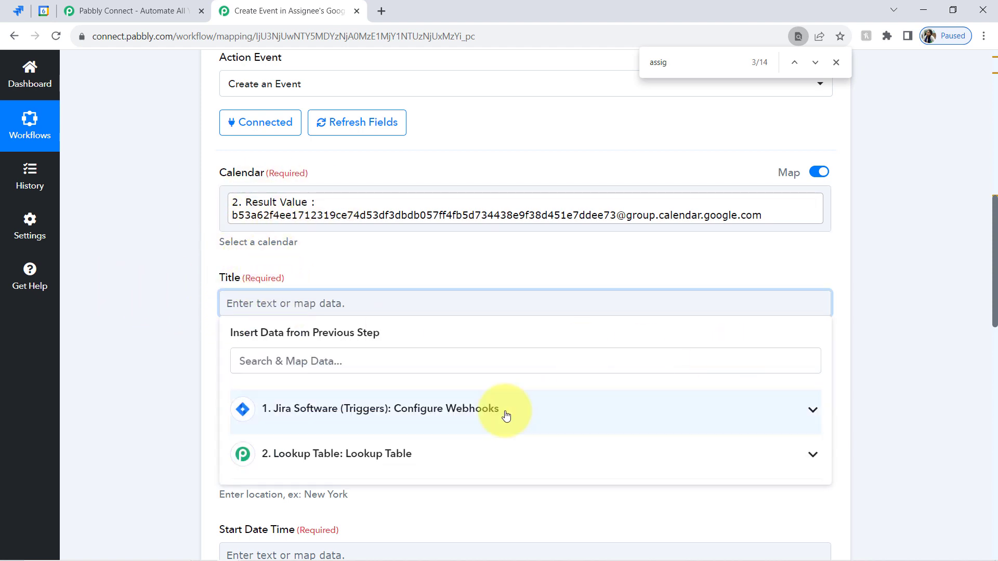
pyautogui.click(401, 412)
pyautogui.click(343, 358)
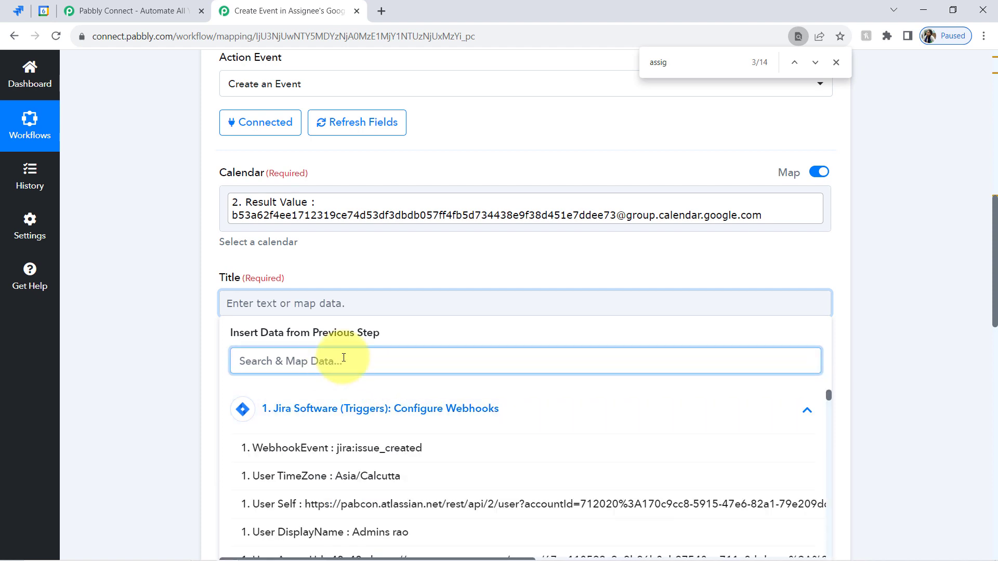
pyautogui.write('summ')
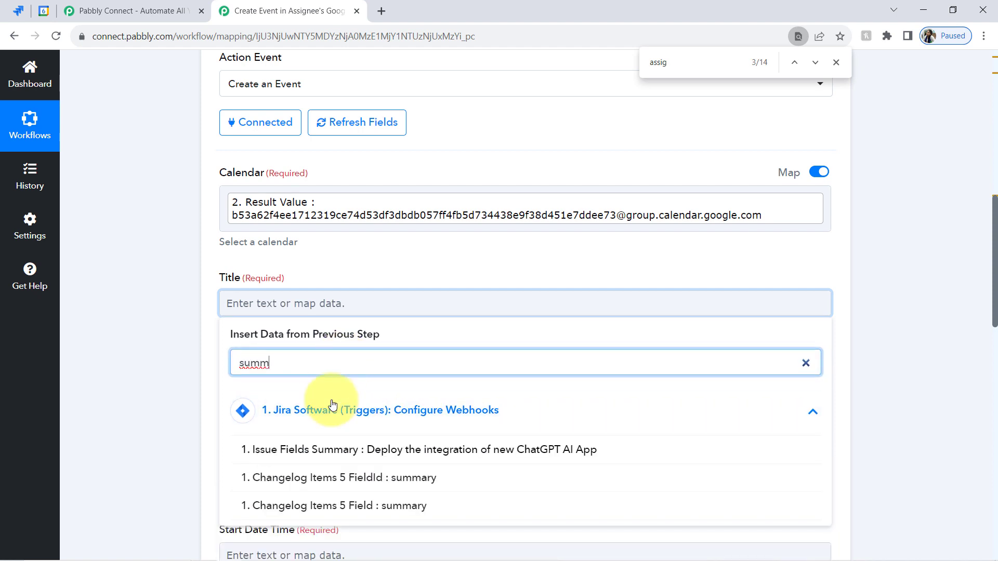
pyautogui.click(418, 457)
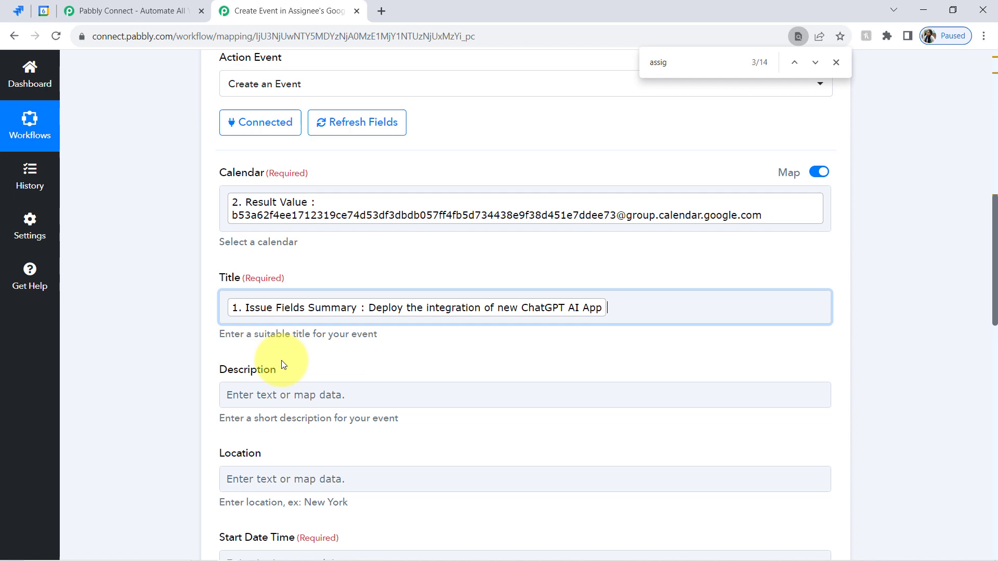
pyautogui.click(175, 348)
# Map the event Description to the Jira Issue Fields Description via a 'desc' search.
pyautogui.scroll(-3, 993, 283)
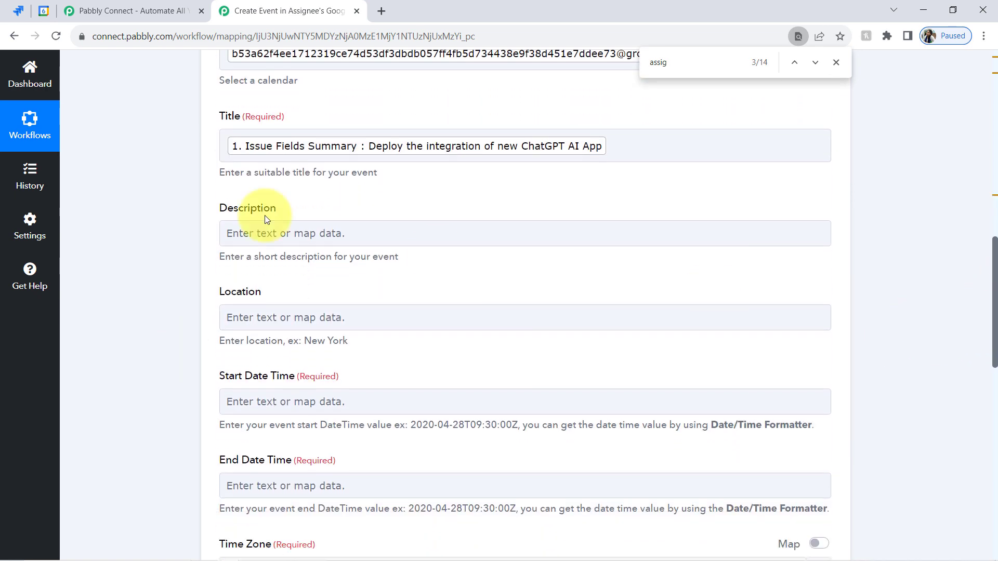
pyautogui.click(252, 242)
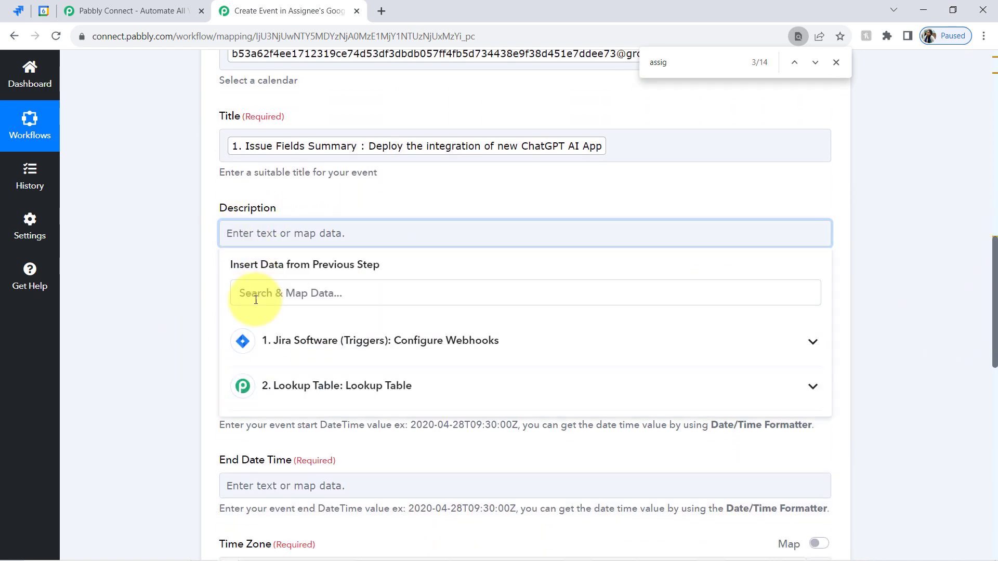
pyautogui.click(255, 294)
pyautogui.write('desc')
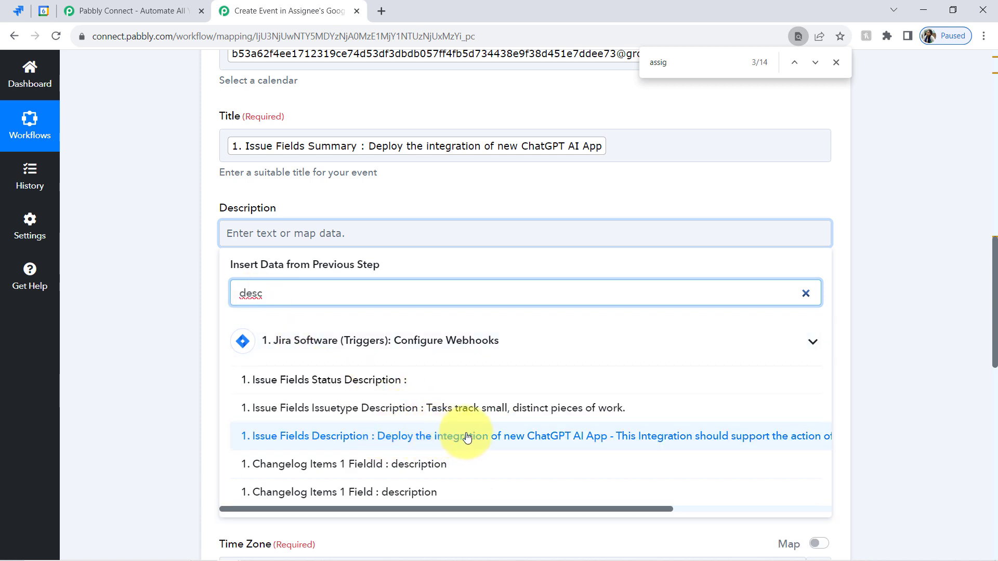
pyautogui.click(578, 439)
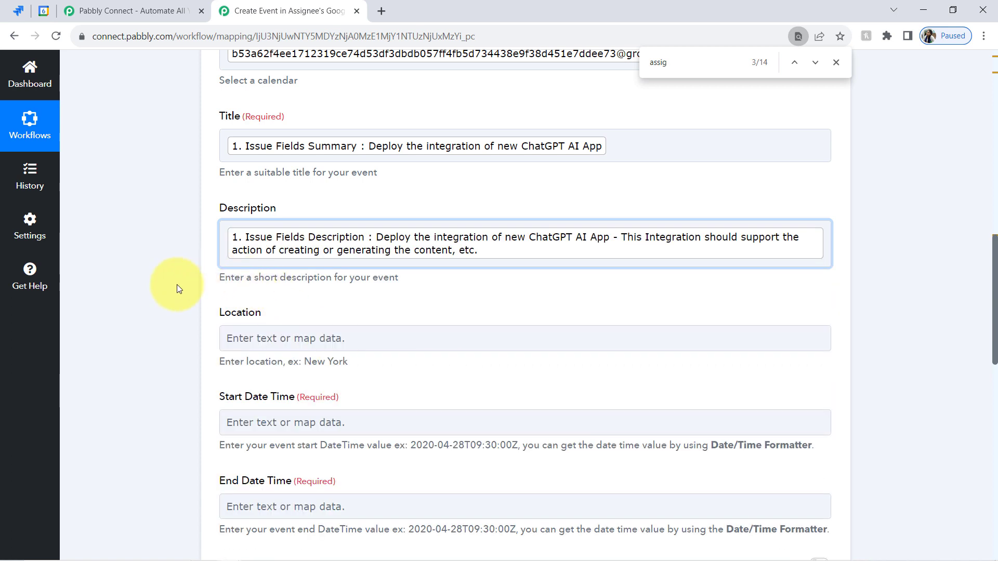
# Search the data choices for a location, find none, and leave Location blank.
pyautogui.scroll(-3, 973, 296)
pyautogui.click(254, 163)
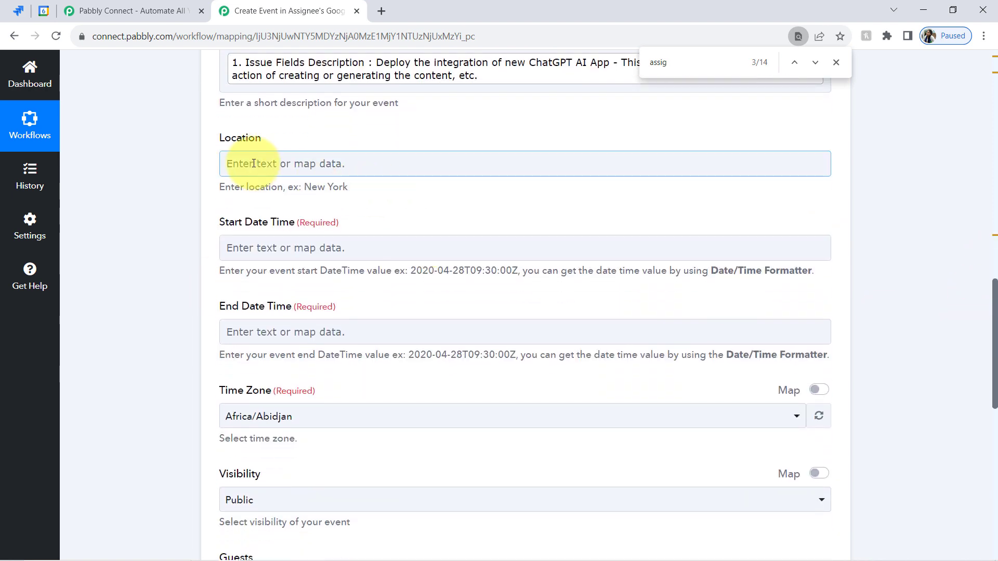
pyautogui.click(241, 208)
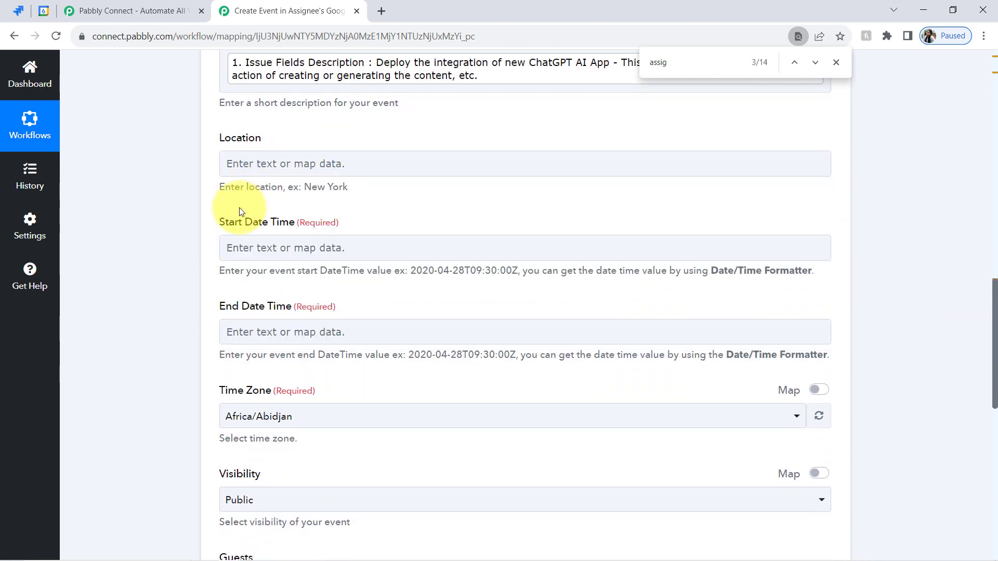
pyautogui.click(239, 175)
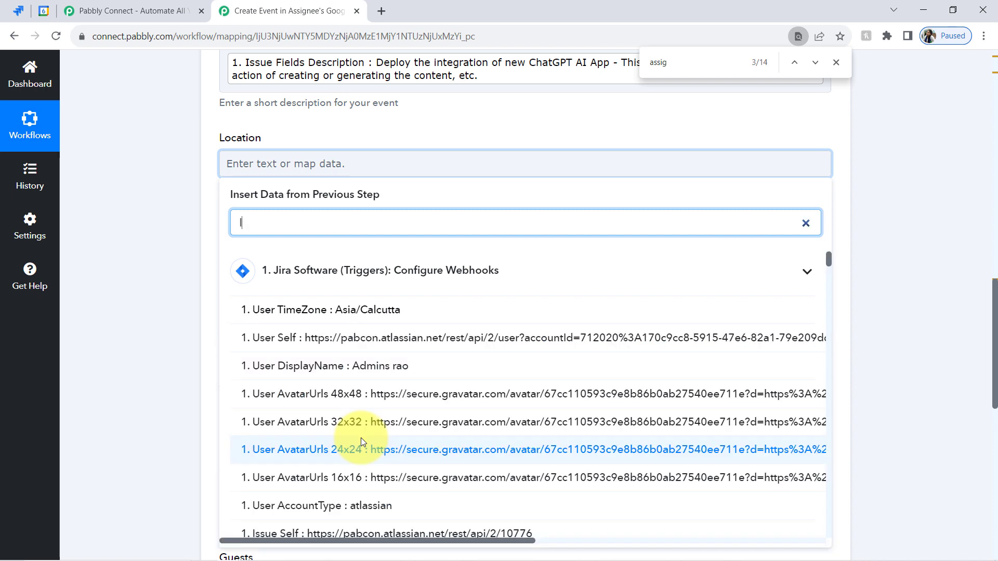
pyautogui.write('loca')
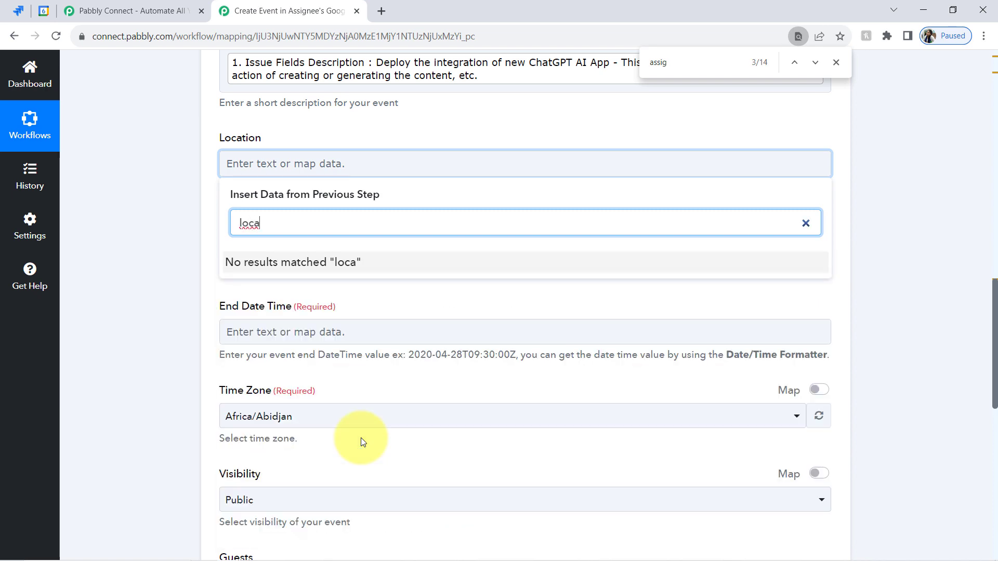
pyautogui.press('BackSpace')
pyautogui.press('BackSpace')
pyautogui.press('BackSpace')
pyautogui.press('BackSpace')
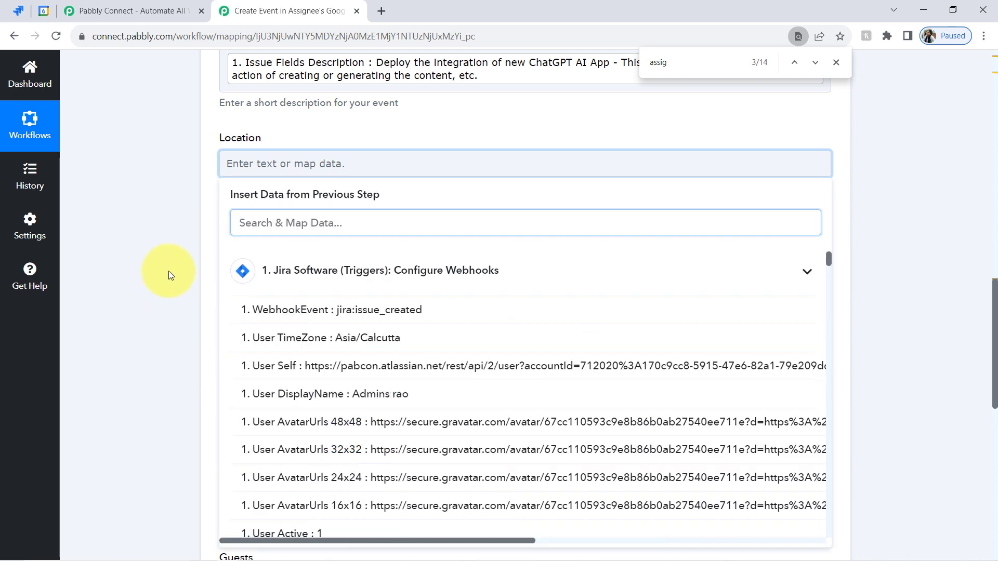
pyautogui.click(168, 270)
pyautogui.moveTo(325, 222); pyautogui.dragTo(239, 222)
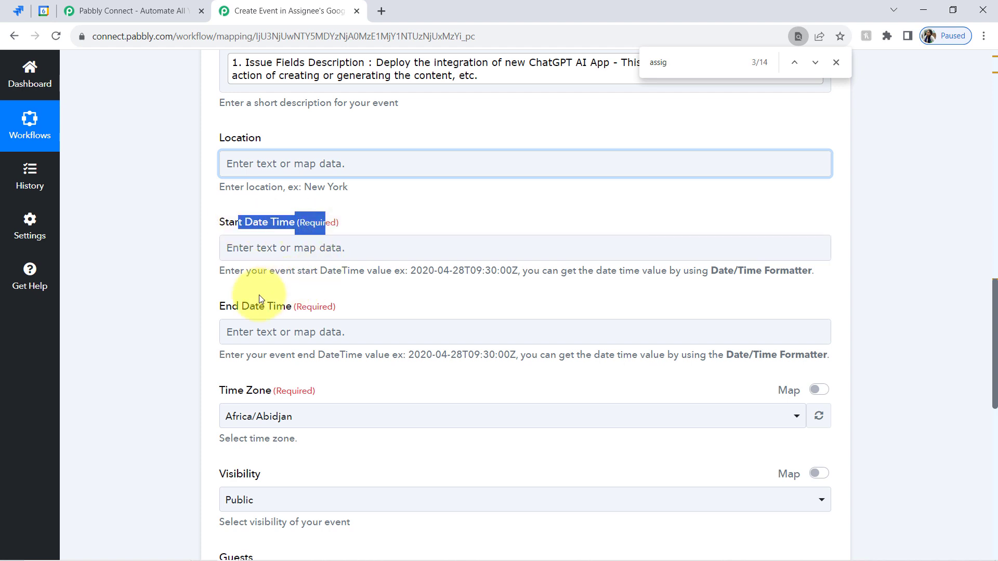
# Narrow Start Date Time's Jira trigger data choices to date fields by searching 'dat'.
pyautogui.moveTo(242, 306); pyautogui.dragTo(322, 305)
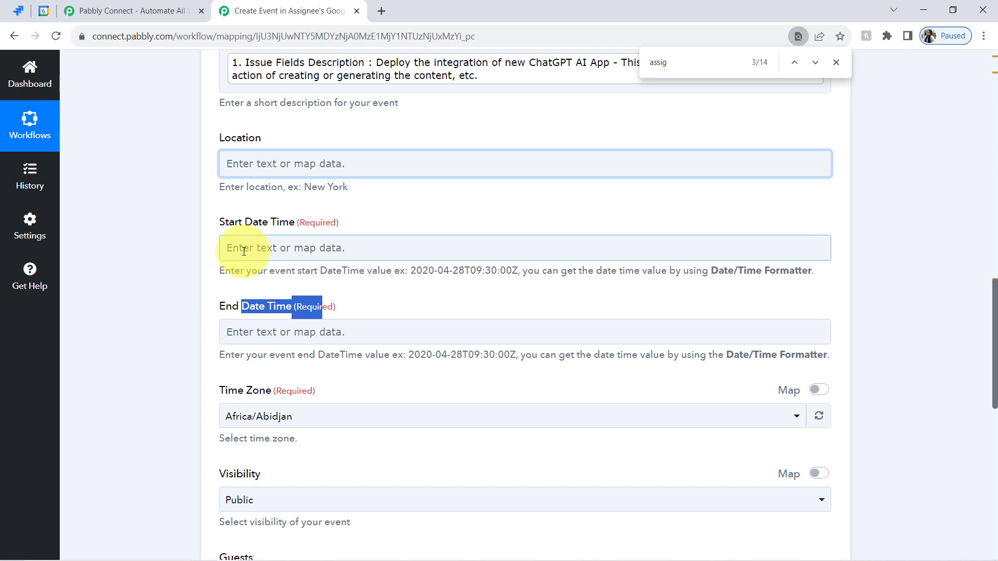
pyautogui.click(244, 251)
pyautogui.click(312, 358)
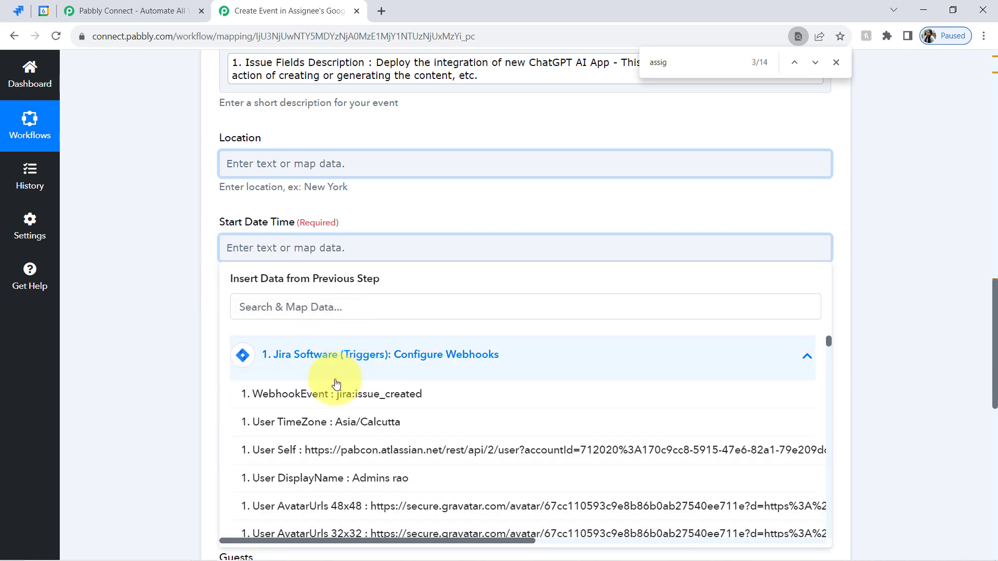
pyautogui.click(264, 301)
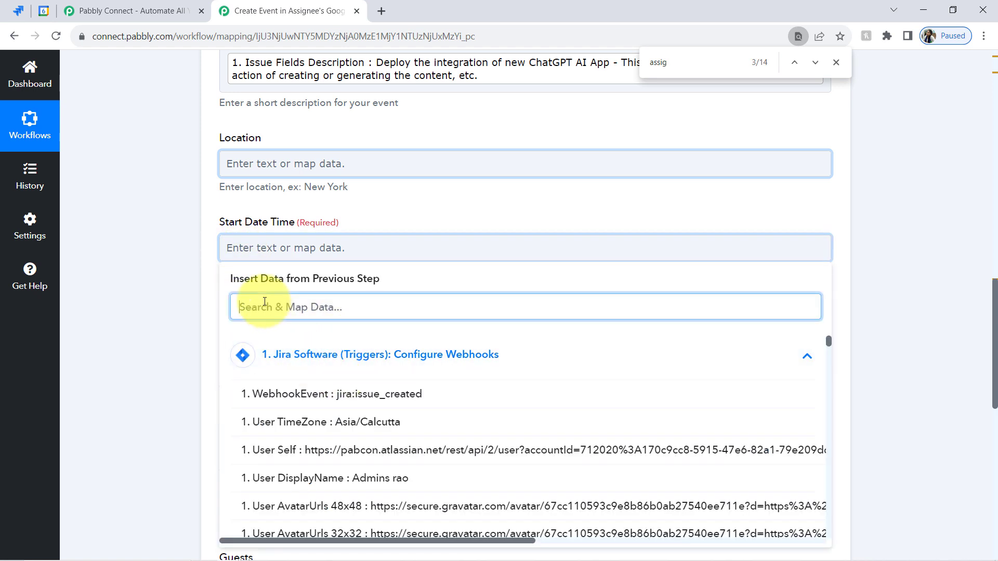
pyautogui.write('date')
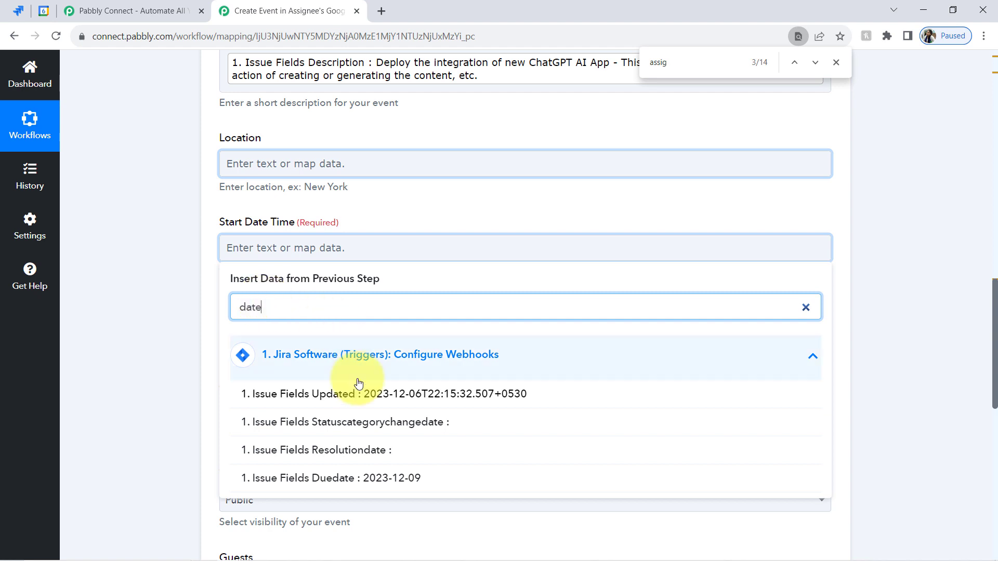
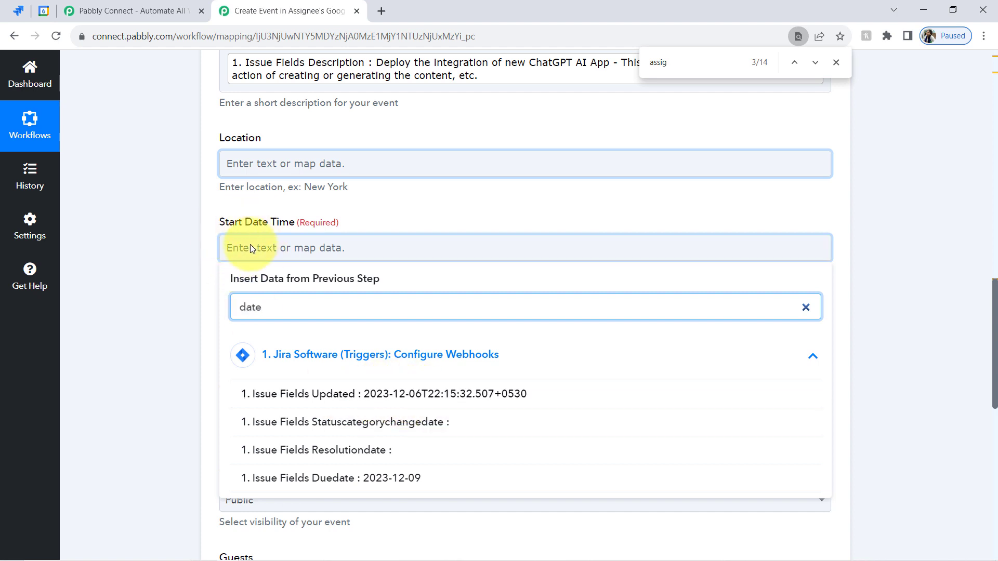
# Map the event's Start Date Time to the Jira trigger's Issue Fields Updated value.
pyautogui.click(319, 404)
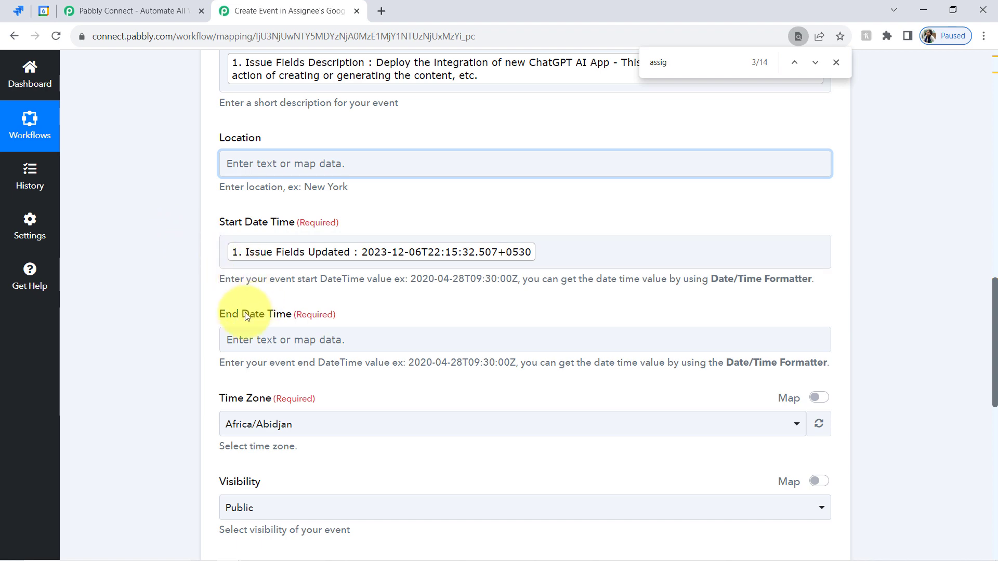
pyautogui.moveTo(232, 314); pyautogui.dragTo(285, 314)
pyautogui.moveTo(995, 315); pyautogui.dragTo(994, 338)
# Map End Date Time to the Jira Issue Fields Duedate found with a 'du' search.
pyautogui.click(267, 260)
pyautogui.click(259, 312)
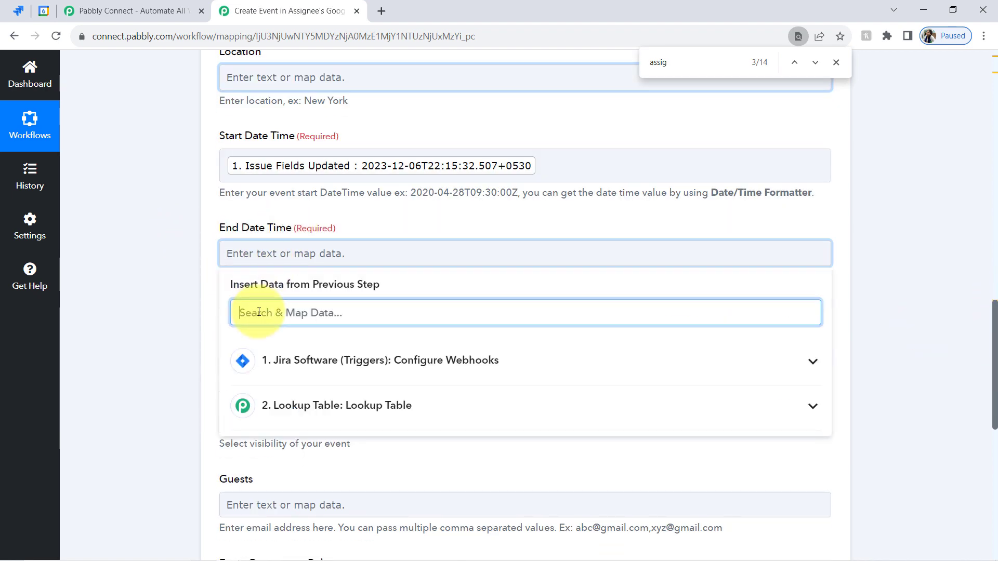
pyautogui.write('due')
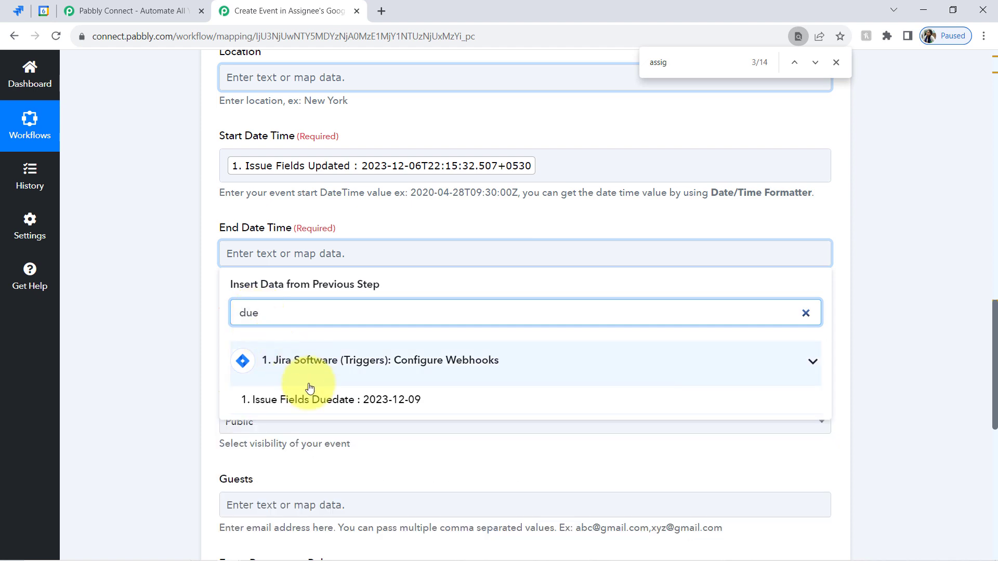
pyautogui.click(319, 398)
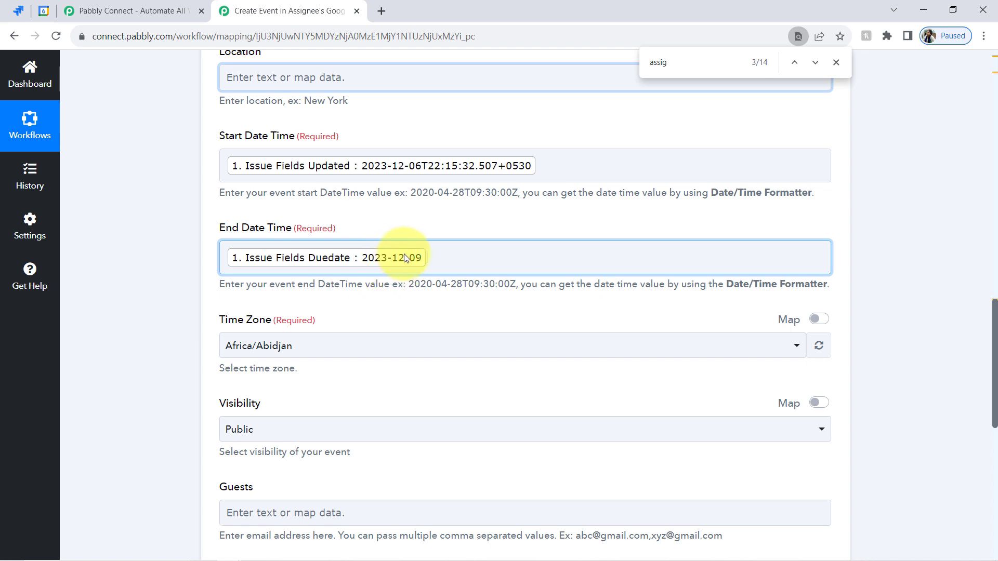
# Append T00:00:00Z after the due date to match the example date-time format.
pyautogui.click(419, 269)
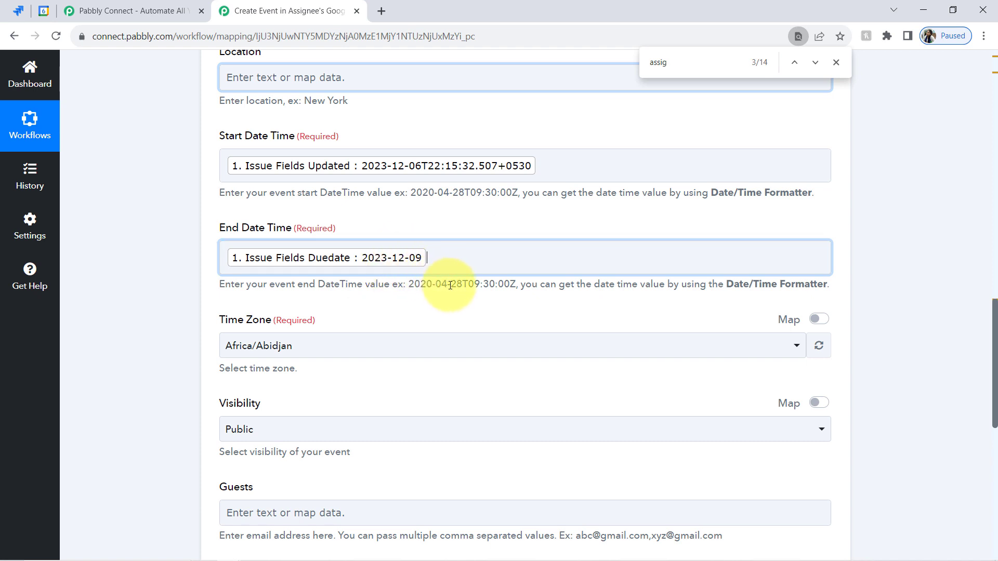
pyautogui.moveTo(414, 284); pyautogui.dragTo(518, 284)
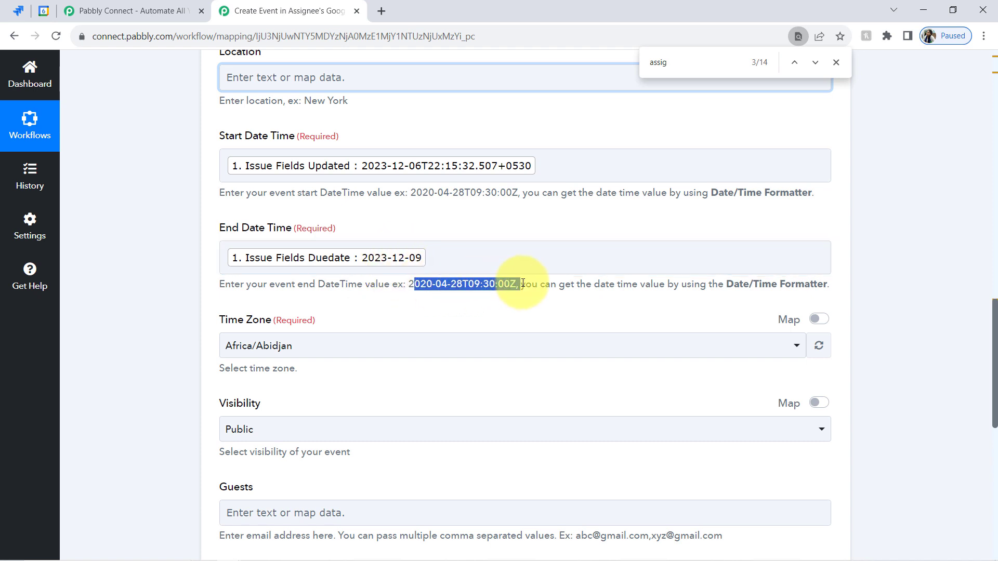
pyautogui.click(439, 259)
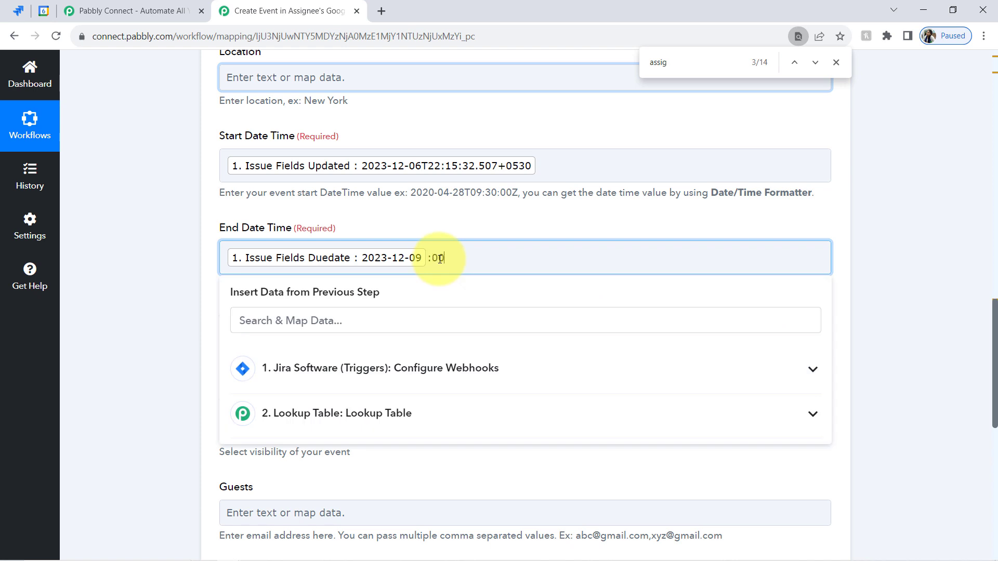
pyautogui.press('Escape')
pyautogui.moveTo(448, 285); pyautogui.dragTo(518, 285)
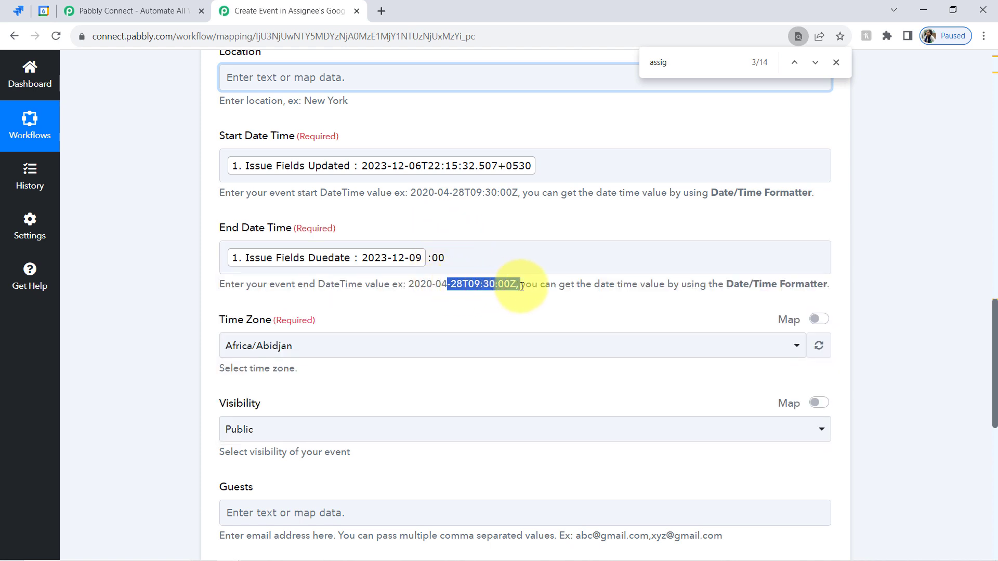
pyautogui.click(442, 260)
pyautogui.click(434, 259)
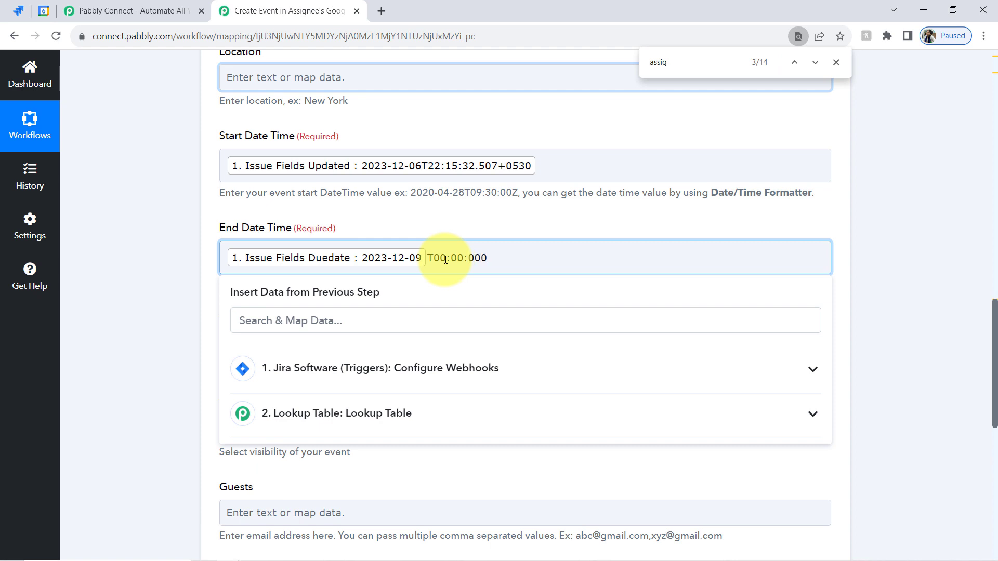
pyautogui.click(436, 232)
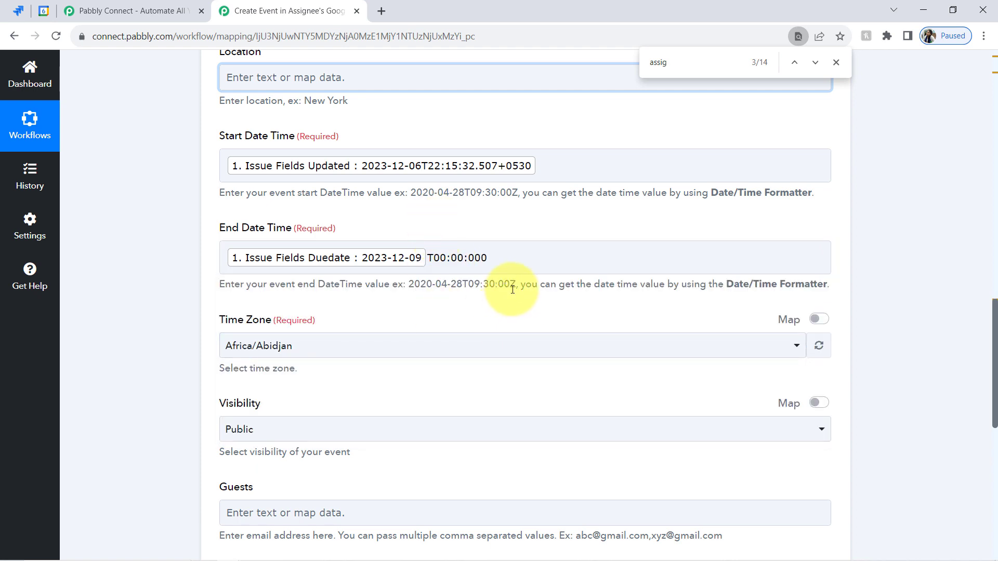
pyautogui.click(502, 254)
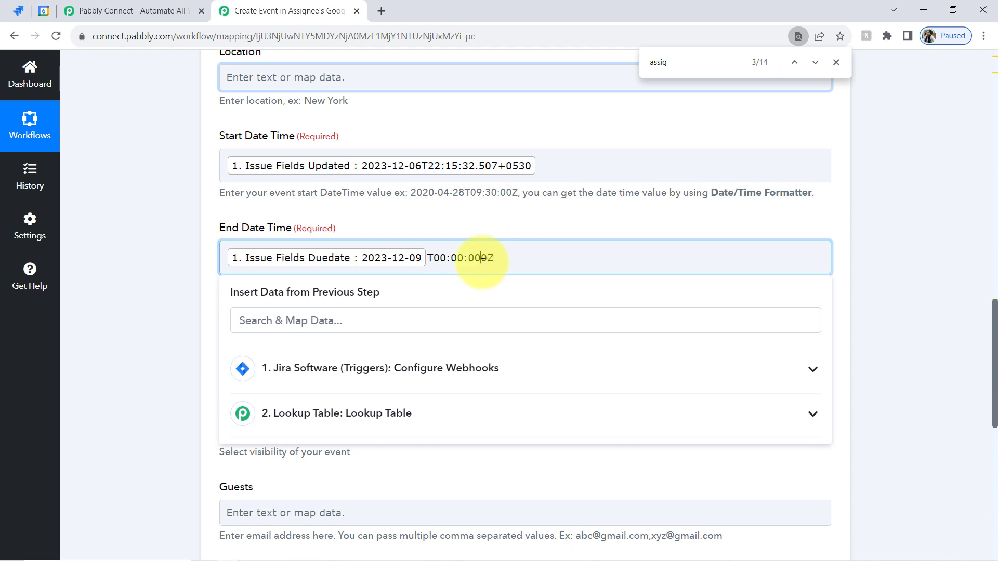
pyautogui.click(209, 191)
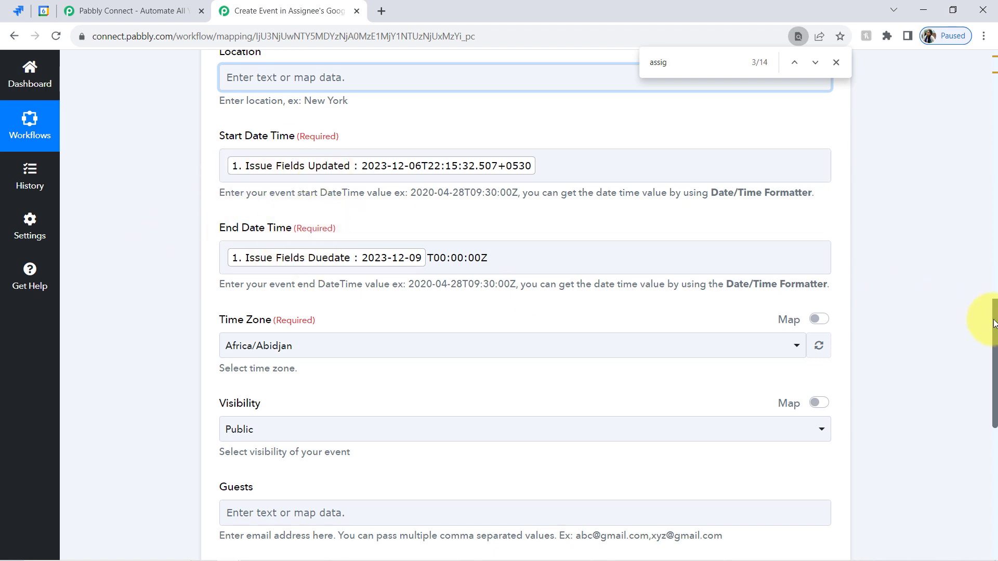
pyautogui.moveTo(994, 323); pyautogui.dragTo(969, 351)
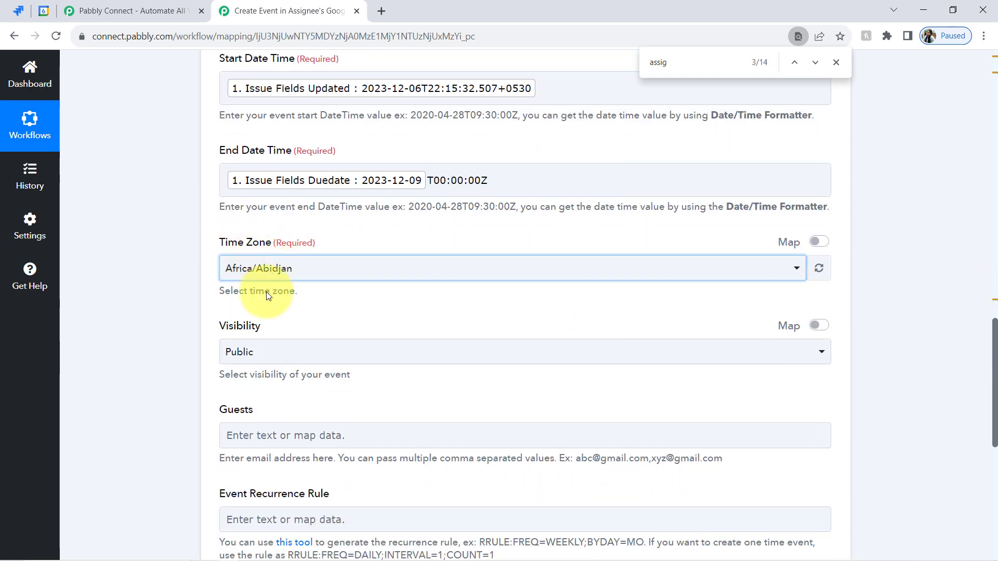
# Set the event time zone to Asia/Kolkata, then save and send a test request.
pyautogui.click(254, 269)
pyautogui.write('asia')
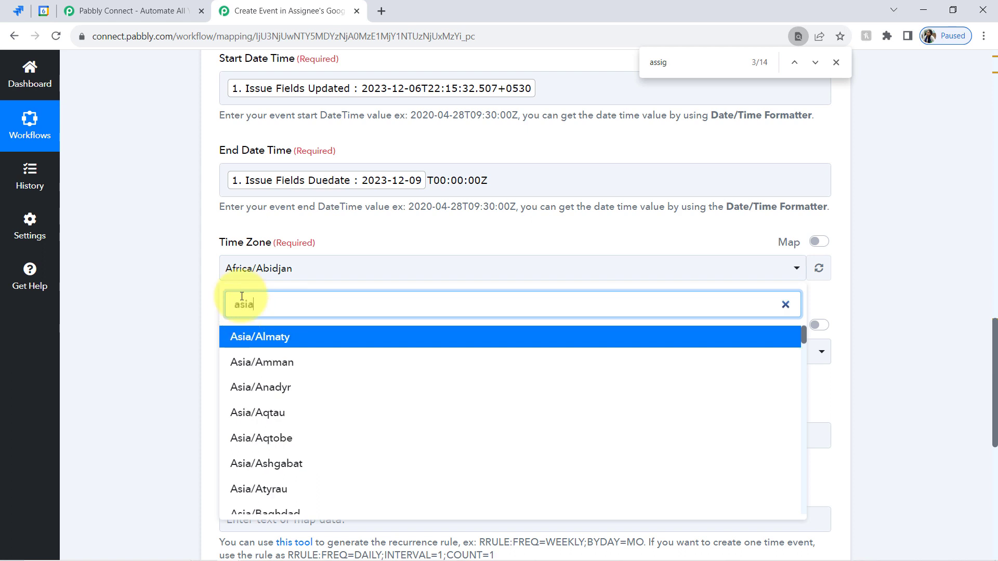
pyautogui.write('/kolk')
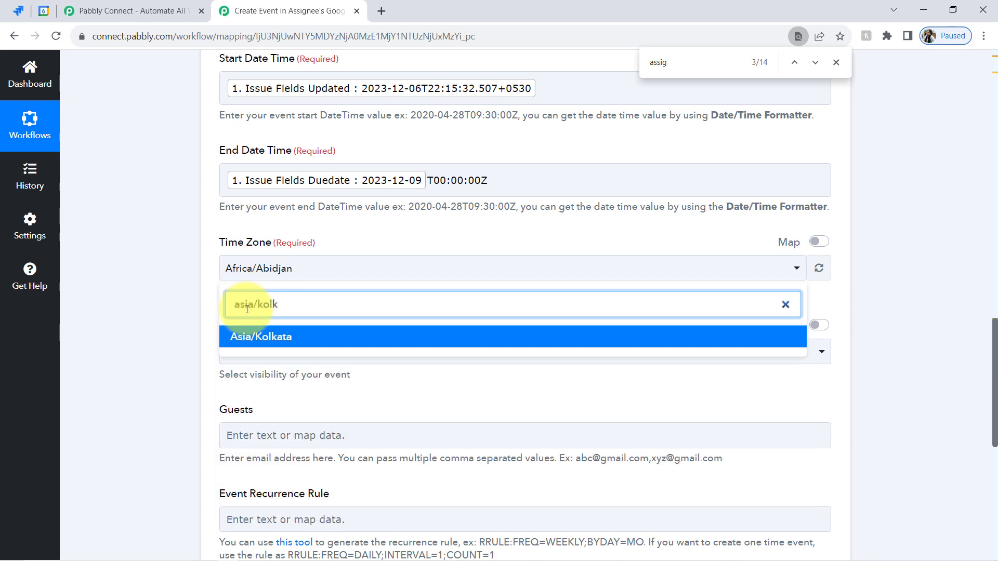
pyautogui.click(246, 336)
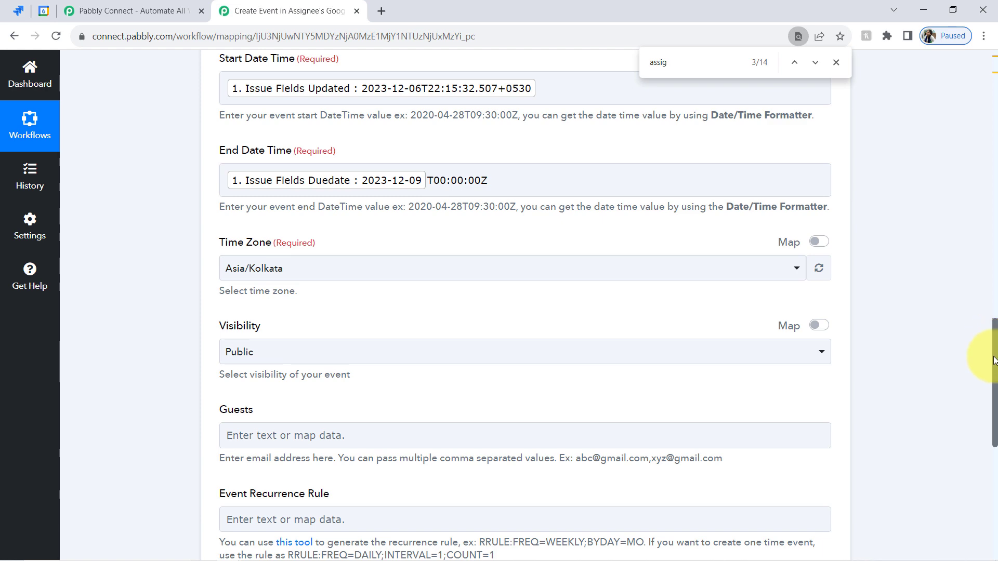
pyautogui.scroll(-5, 994, 361)
pyautogui.click(247, 400)
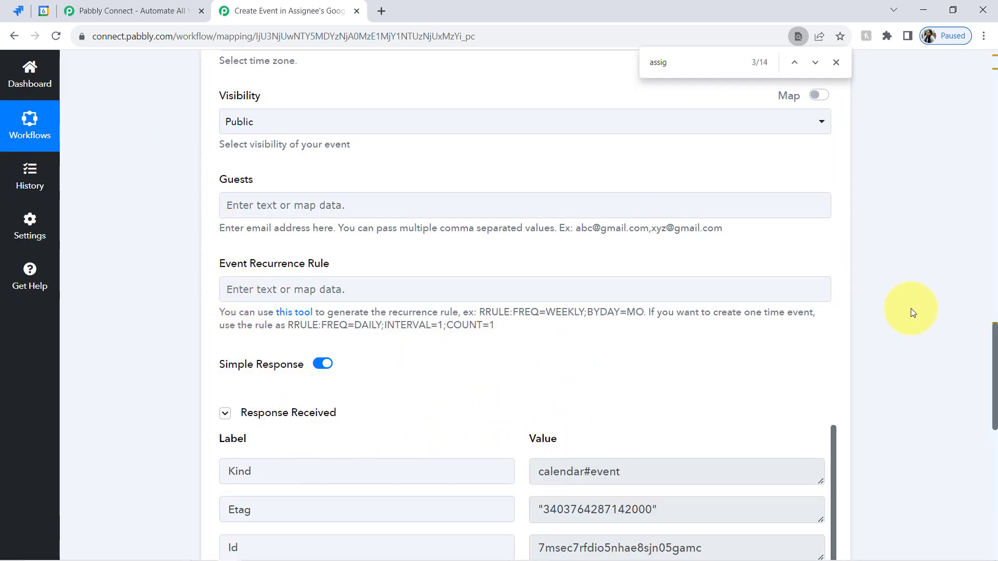
pyautogui.scroll(6, 987, 323)
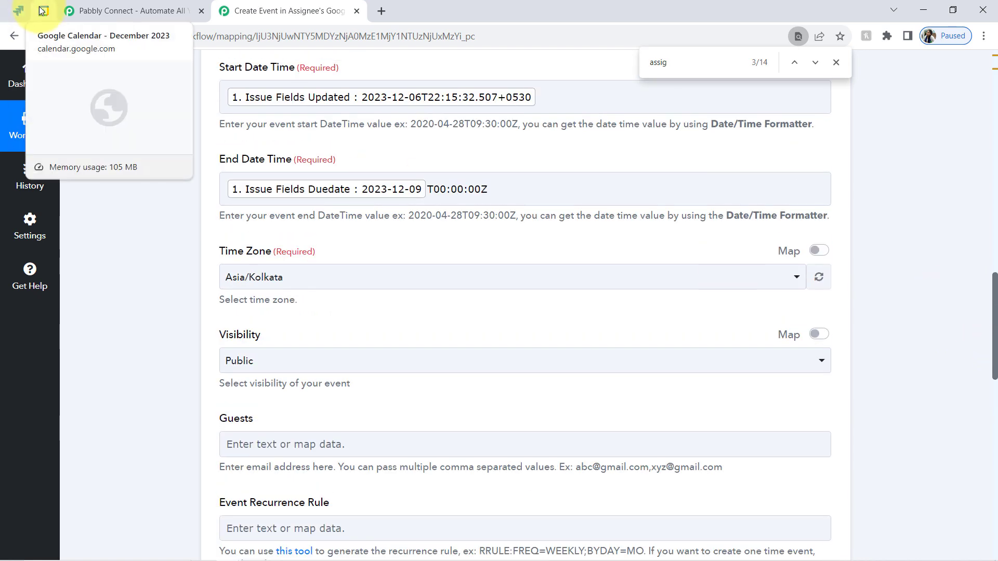
# In Google Calendar, hide the other people's calendars so only the assignee's shows.
pyautogui.click(43, 10)
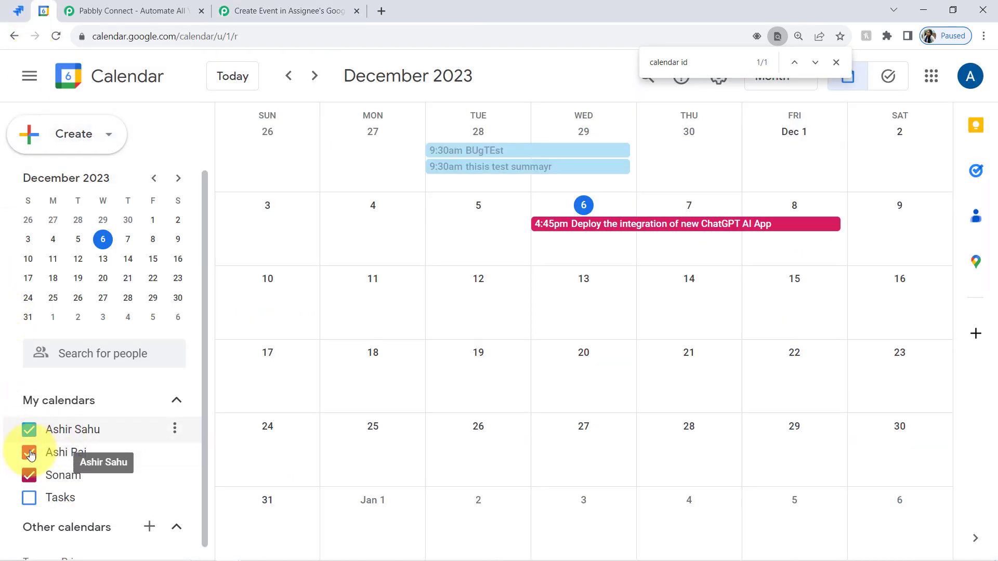
pyautogui.click(29, 430)
pyautogui.click(29, 475)
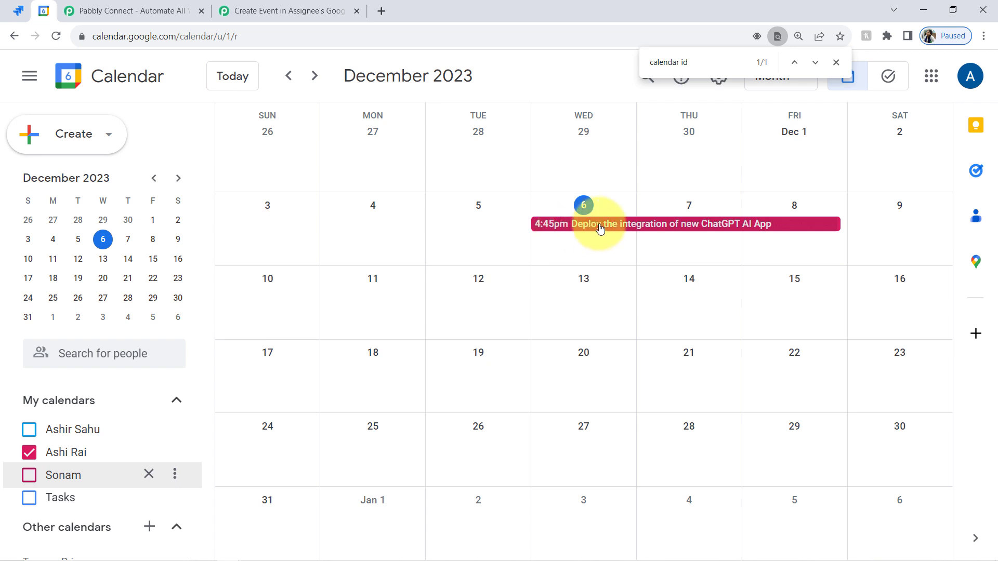
# Check the ChatGPT AI App event runs from December 6, 4:45pm to December 9.
pyautogui.click(582, 227)
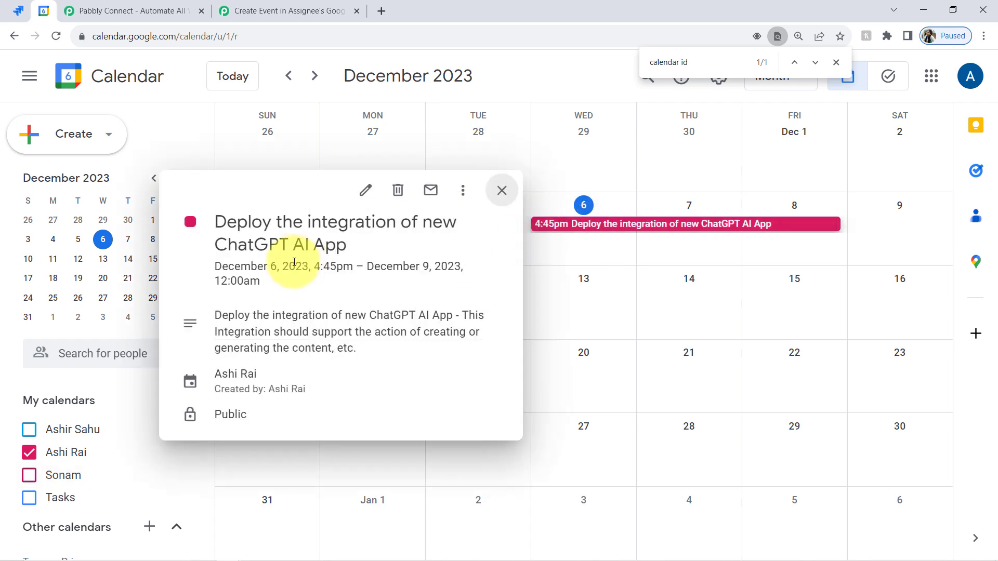
pyautogui.moveTo(310, 268); pyautogui.dragTo(362, 263)
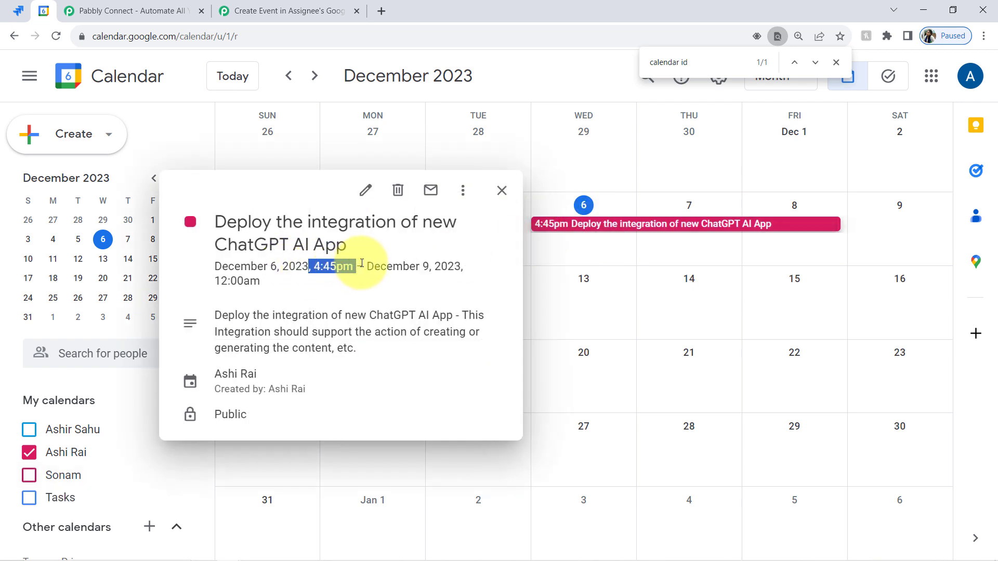
pyautogui.click(340, 266)
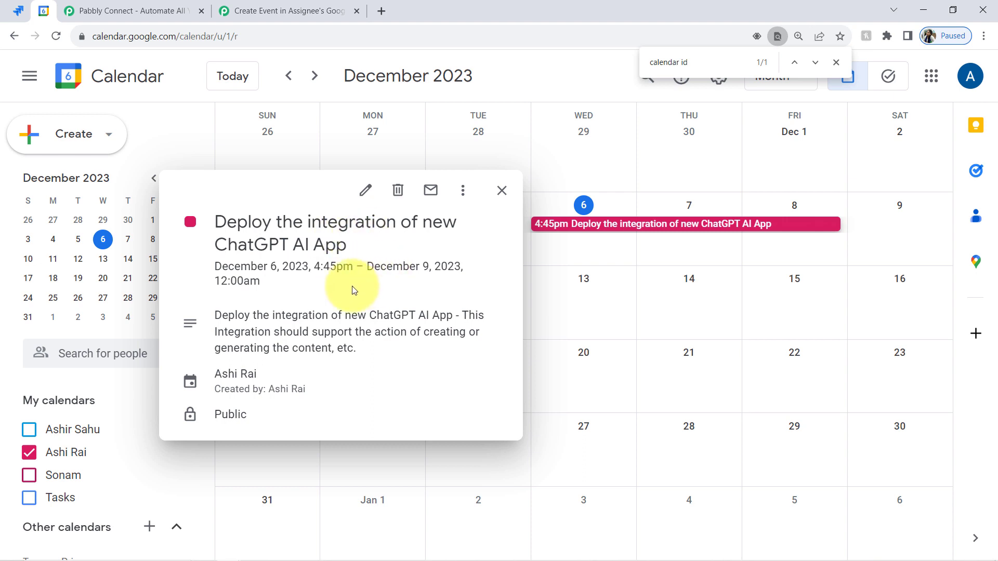
pyautogui.moveTo(314, 267); pyautogui.dragTo(354, 265)
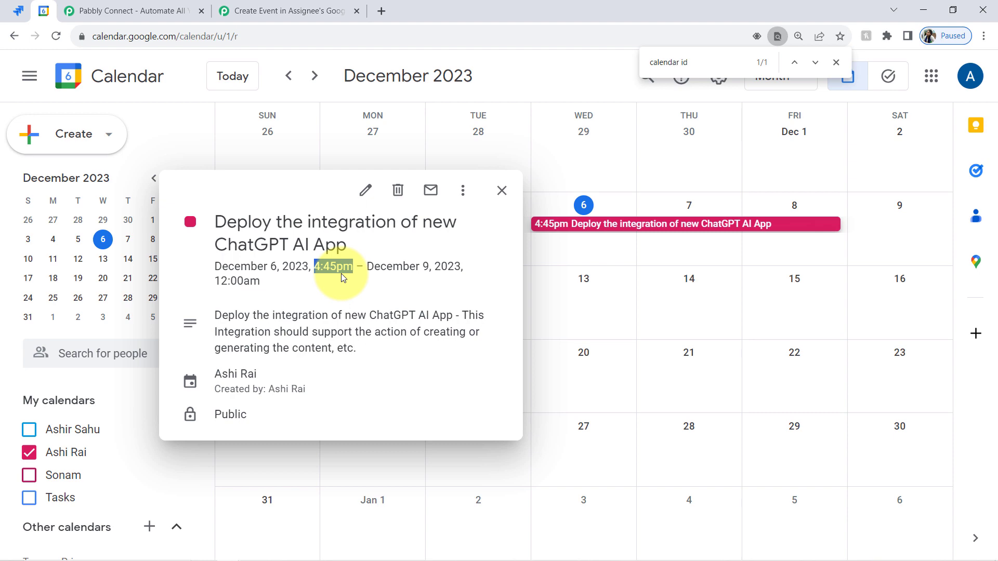
pyautogui.click(294, 5)
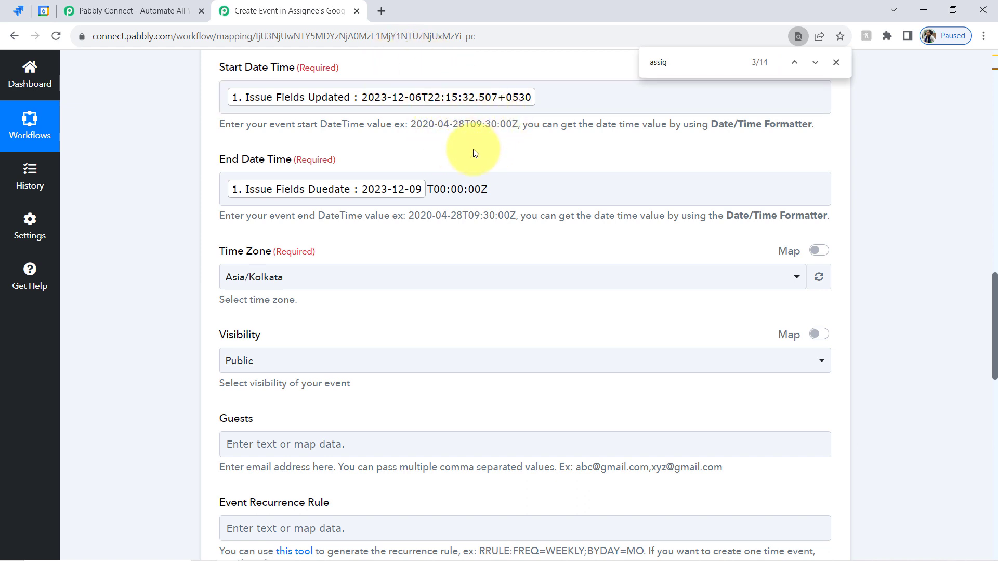
# Clear the Issue Fields Updated mapping from Start Date Time.
pyautogui.click(836, 63)
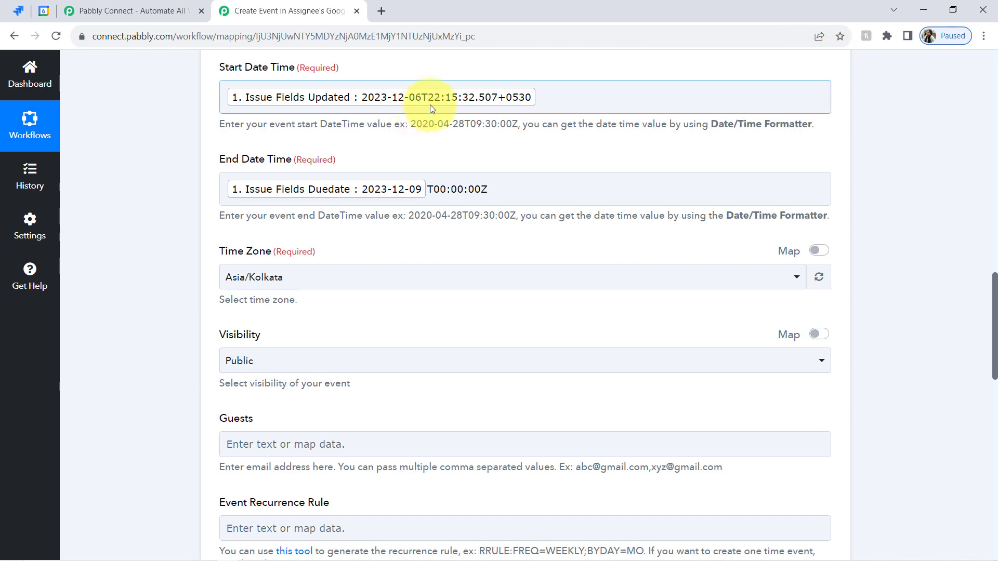
pyautogui.click(532, 102)
pyautogui.press('BackSpace')
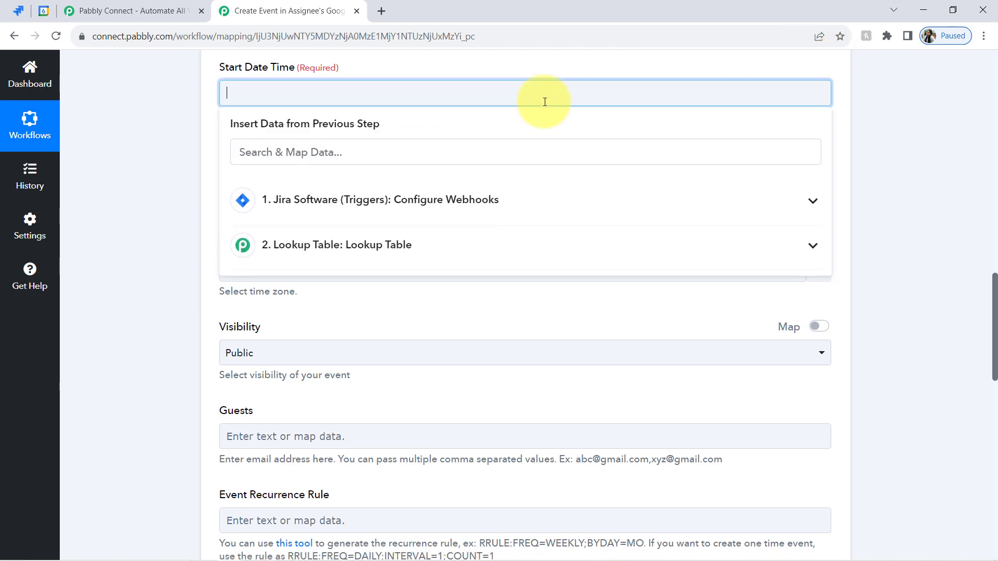
pyautogui.moveTo(994, 344); pyautogui.dragTo(959, 193)
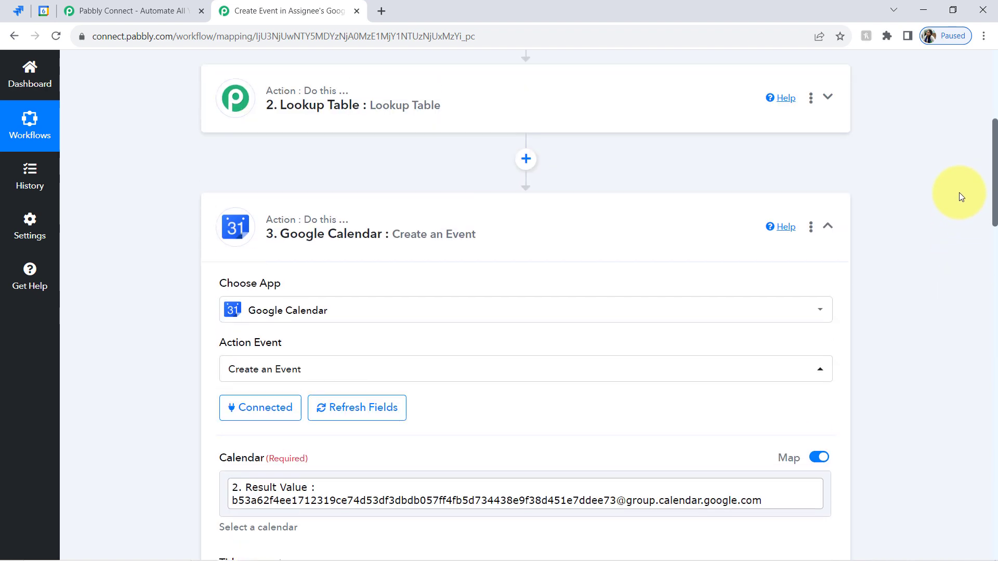
# Add a Date/Time Formatter step with Format Date with Time Zone after the Lookup Table.
pyautogui.click(527, 166)
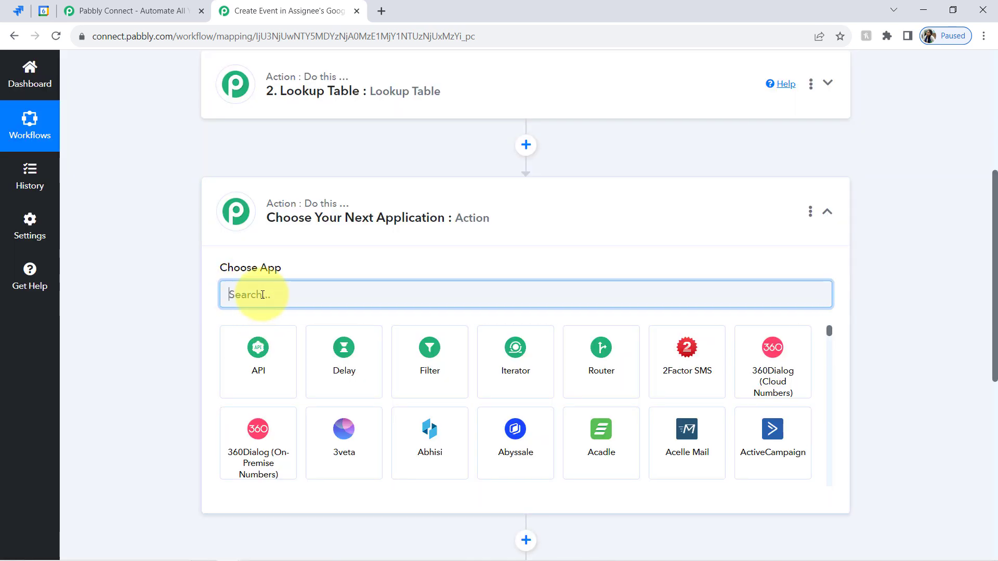
pyautogui.write('date')
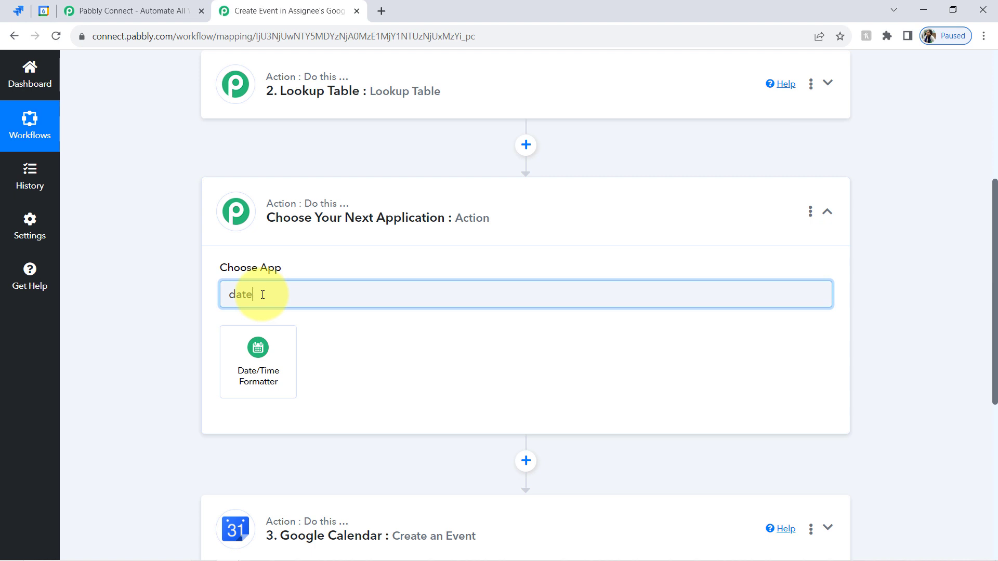
pyautogui.click(257, 364)
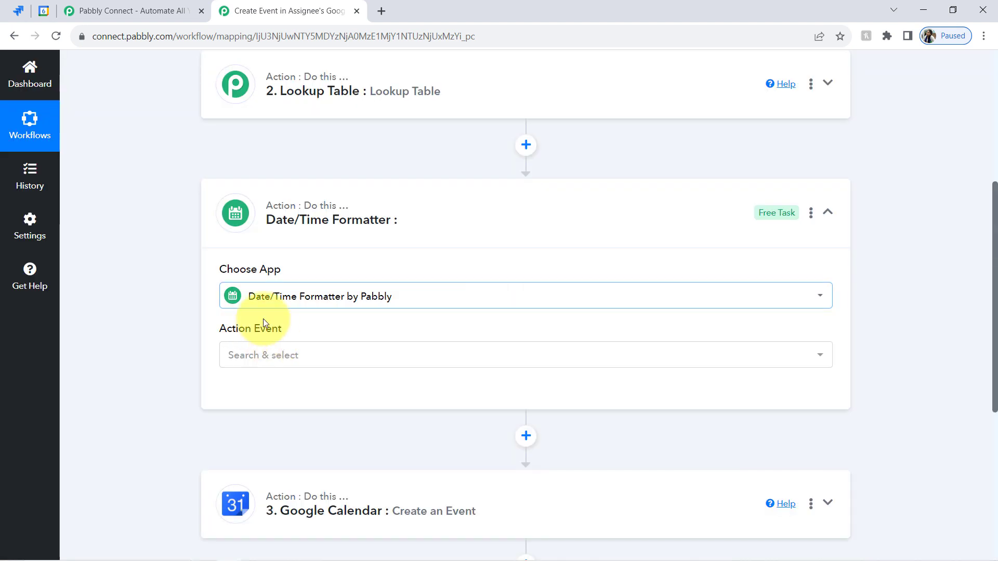
pyautogui.click(252, 354)
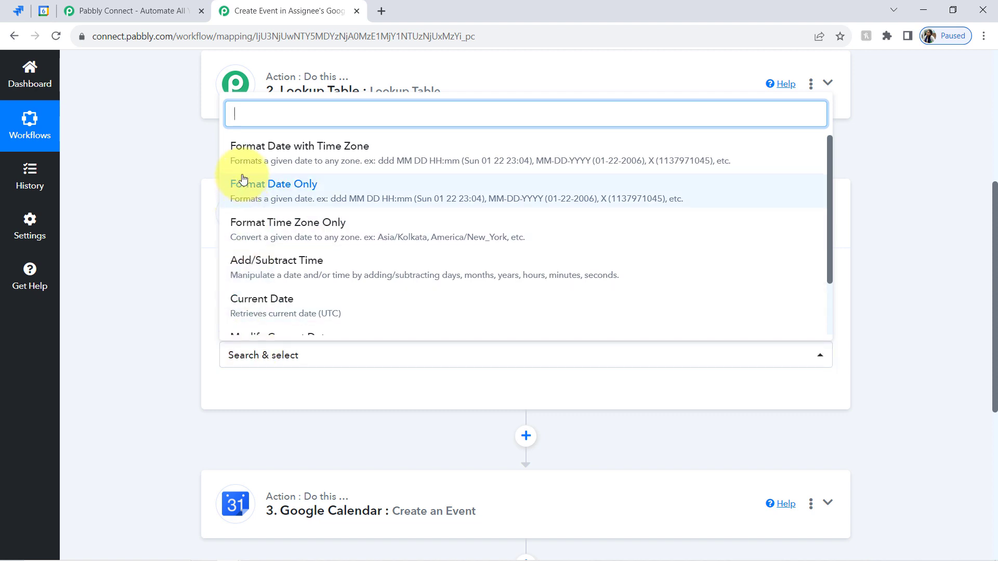
pyautogui.click(343, 164)
pyautogui.click(244, 402)
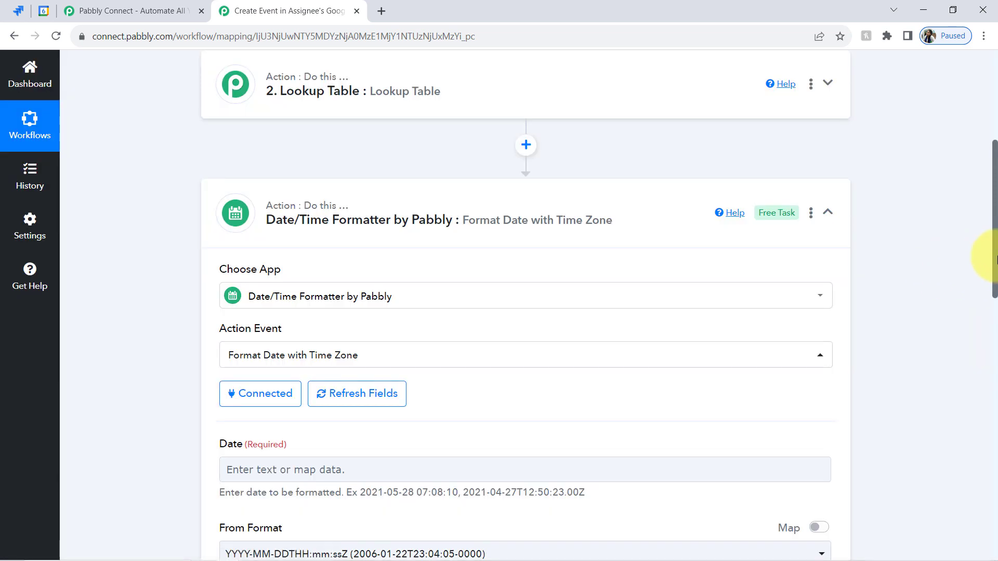
# Map Jira's Issue Fields Updated into the formatter's Date, leaving the input format unchanged.
pyautogui.moveTo(995, 260); pyautogui.dragTo(989, 327)
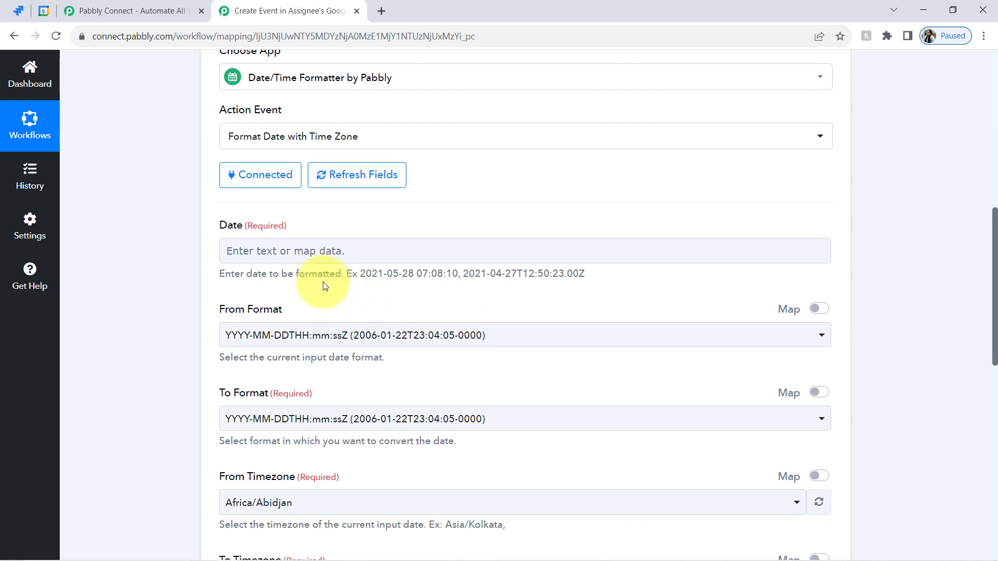
pyautogui.click(235, 250)
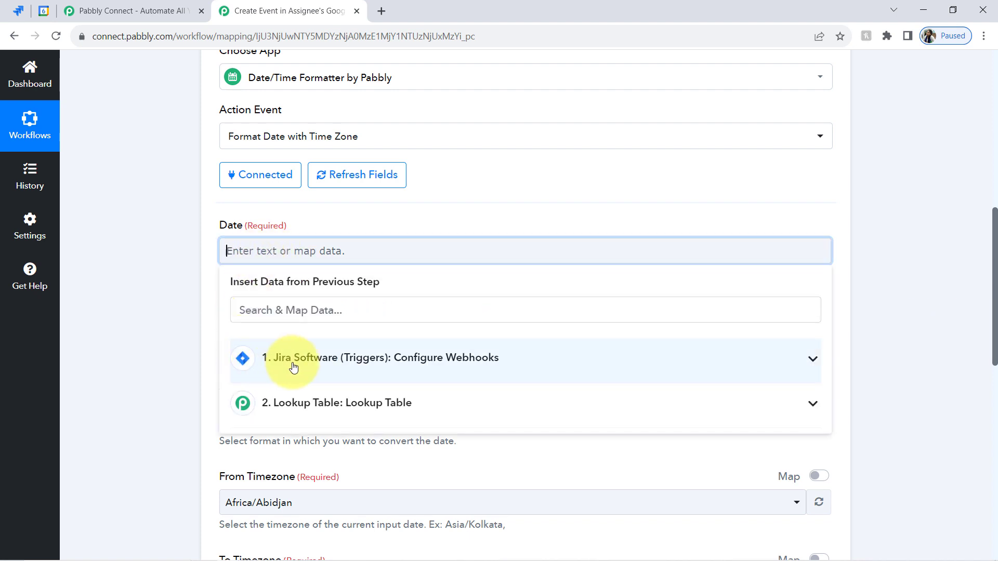
pyautogui.click(294, 359)
pyautogui.click(261, 315)
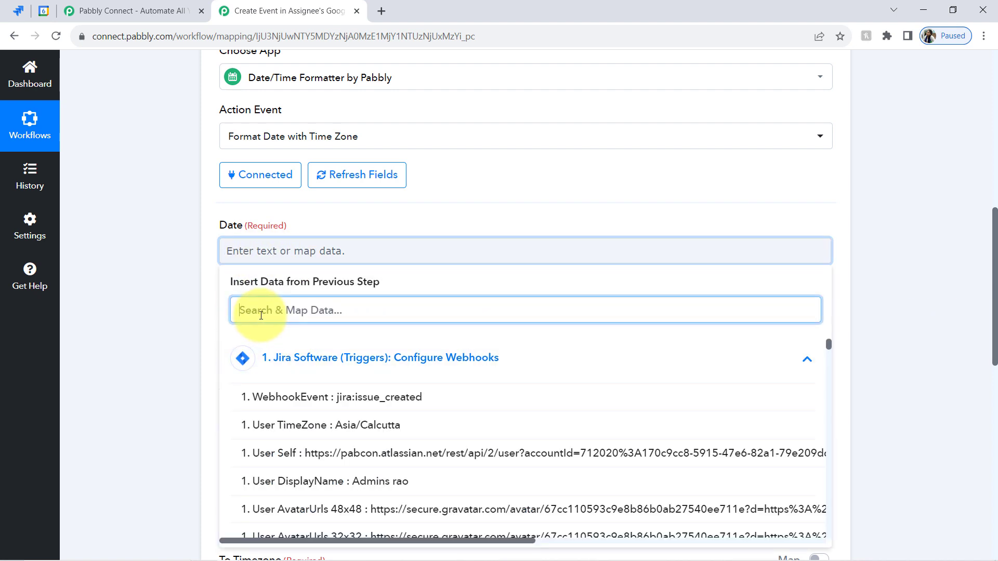
pyautogui.write('date')
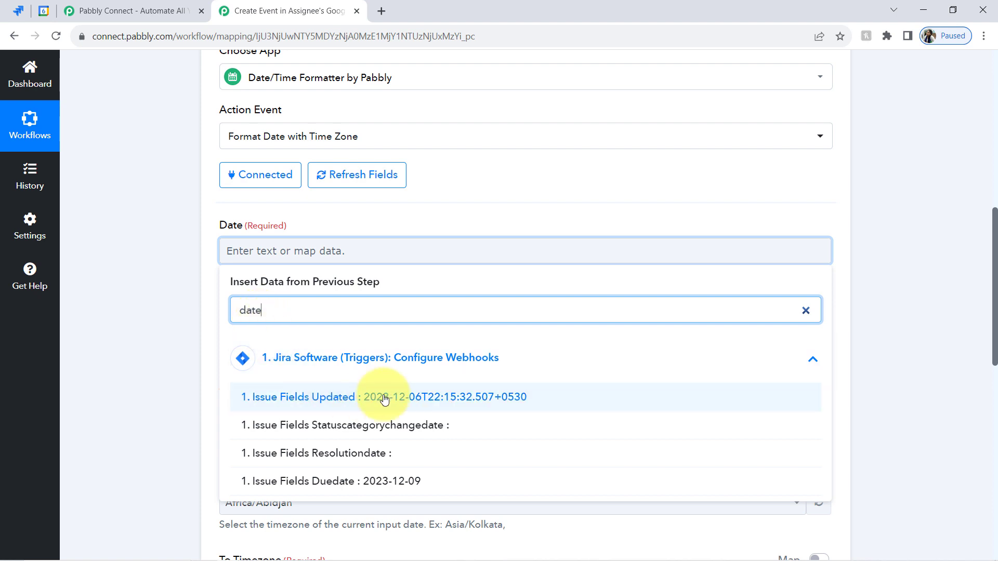
pyautogui.click(456, 399)
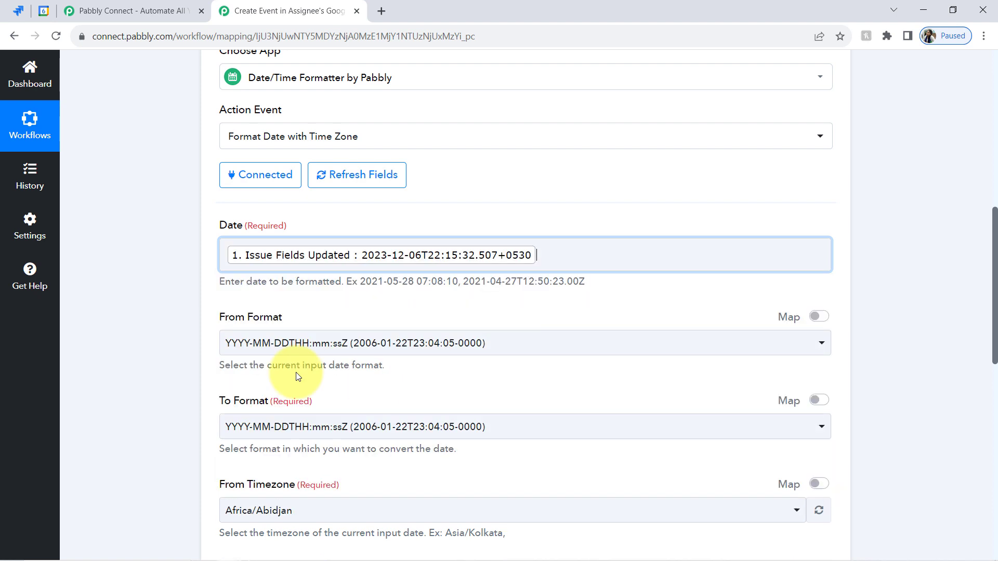
pyautogui.click(179, 351)
pyautogui.click(267, 347)
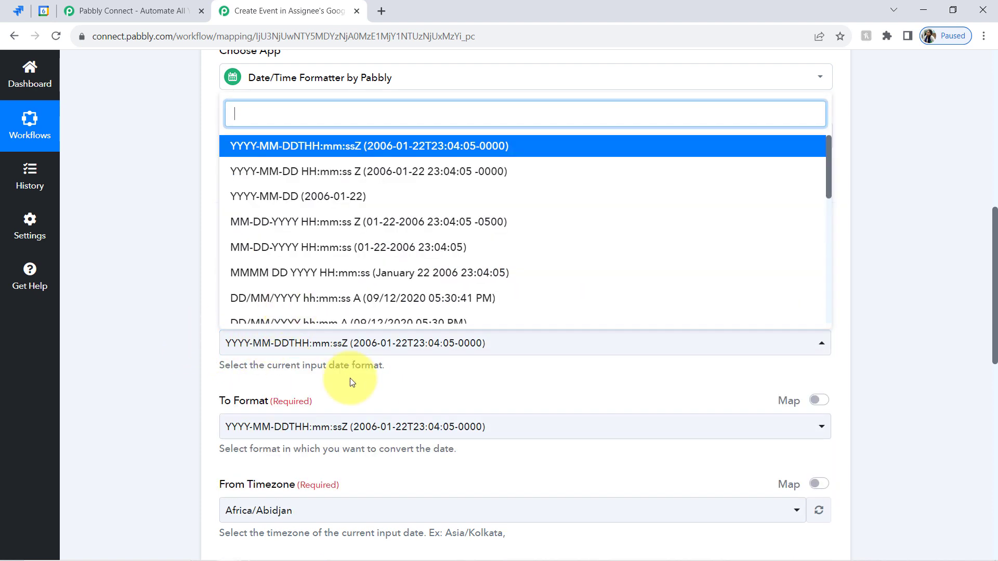
pyautogui.click(190, 333)
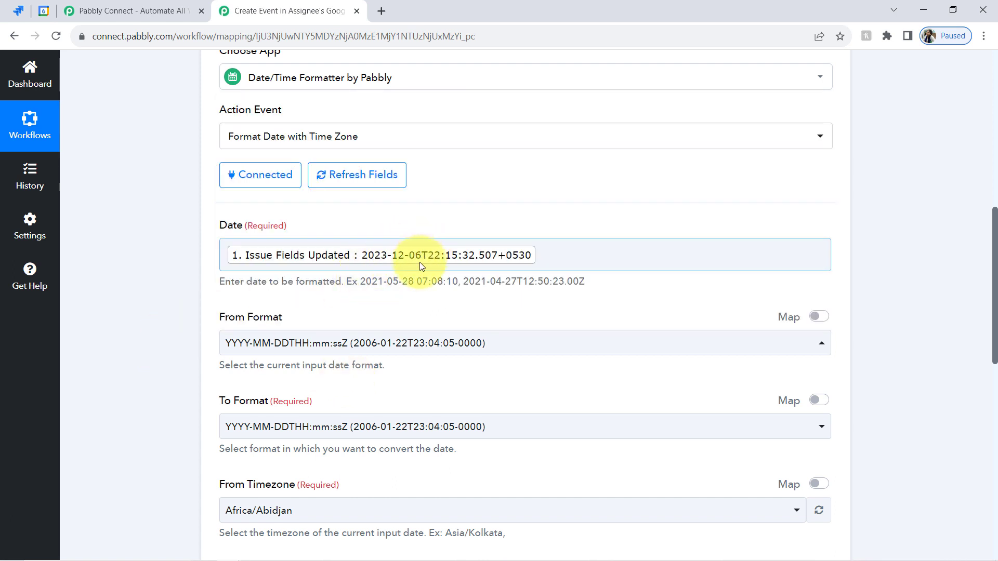
pyautogui.click(416, 345)
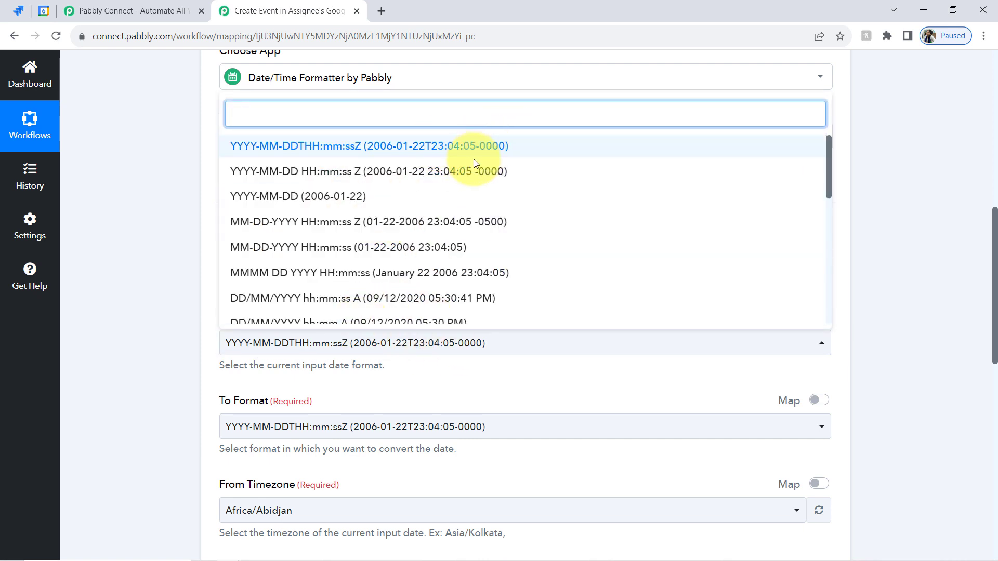
pyautogui.click(190, 312)
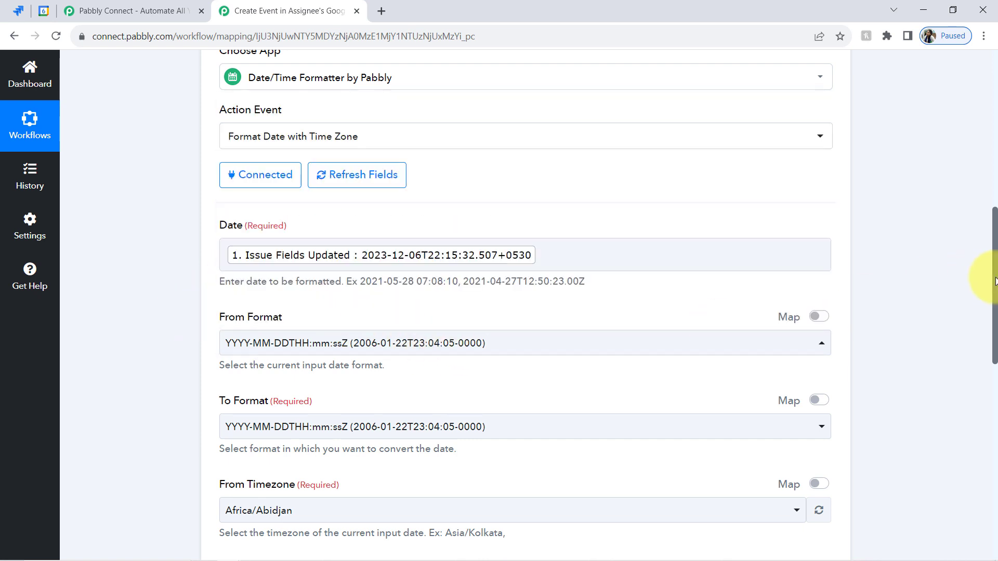
pyautogui.scroll(-3, 981, 296)
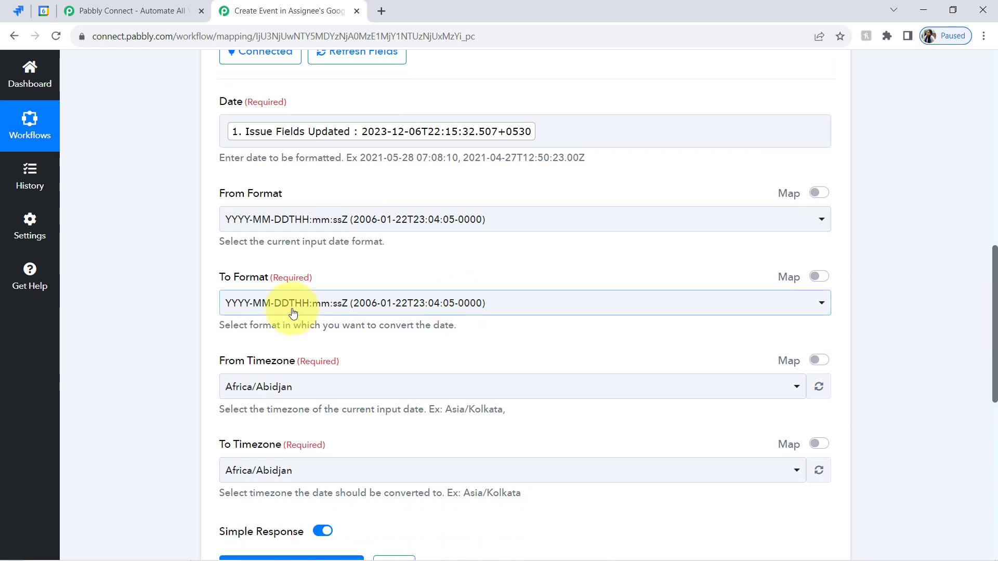
pyautogui.moveTo(995, 284); pyautogui.dragTo(994, 401)
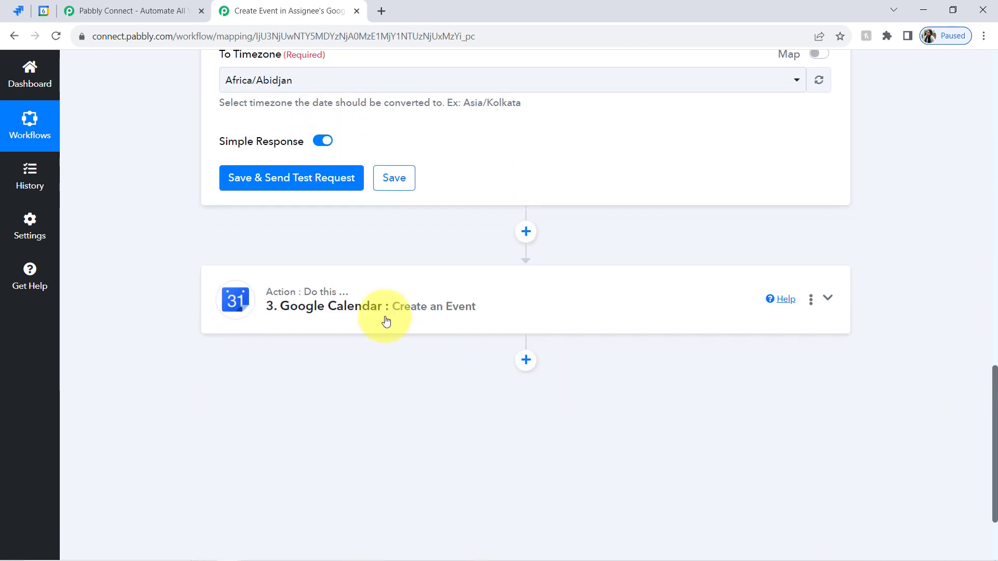
pyautogui.click(385, 317)
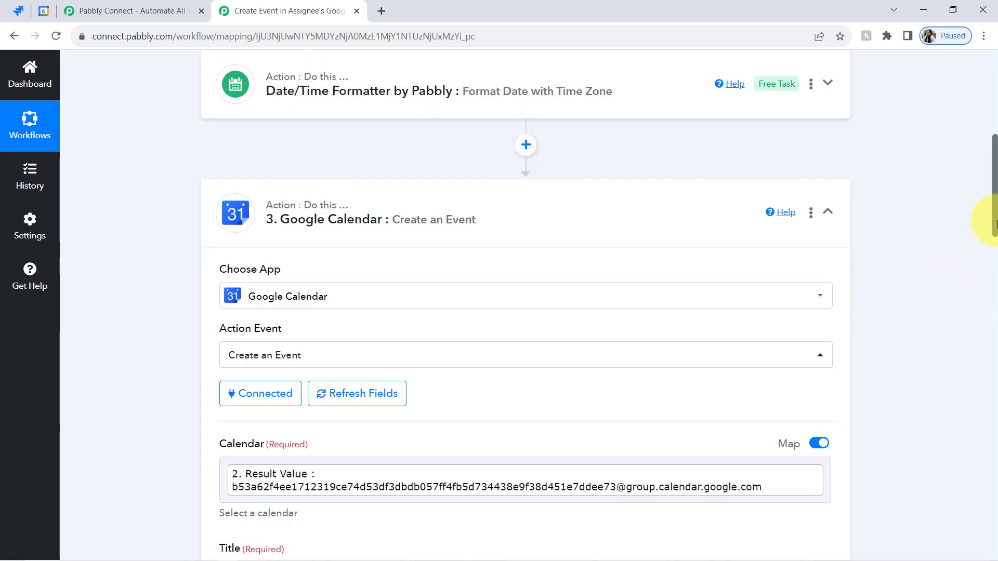
pyautogui.moveTo(996, 223); pyautogui.dragTo(996, 320)
pyautogui.scroll(-1, 992, 338)
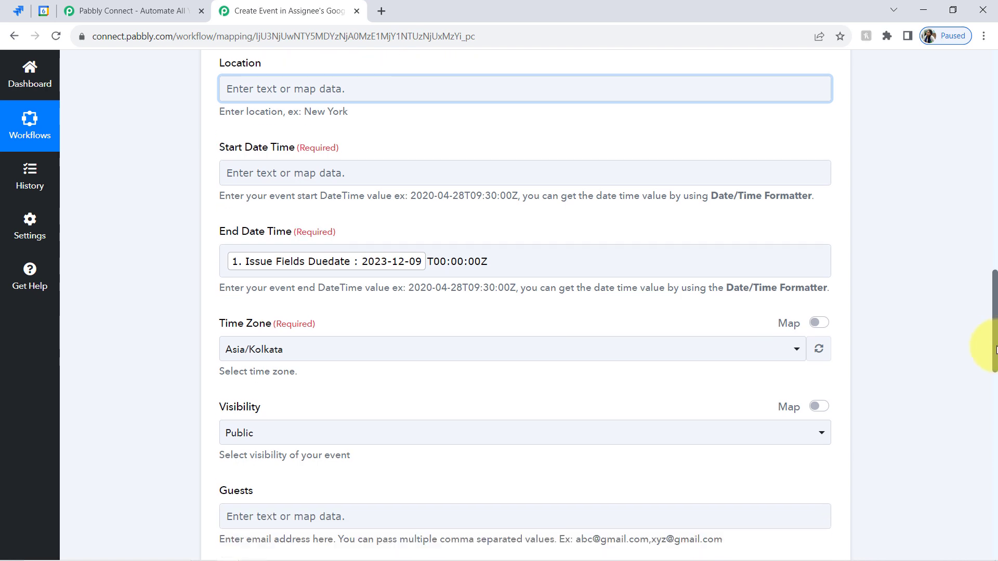
pyautogui.moveTo(409, 196); pyautogui.dragTo(517, 198)
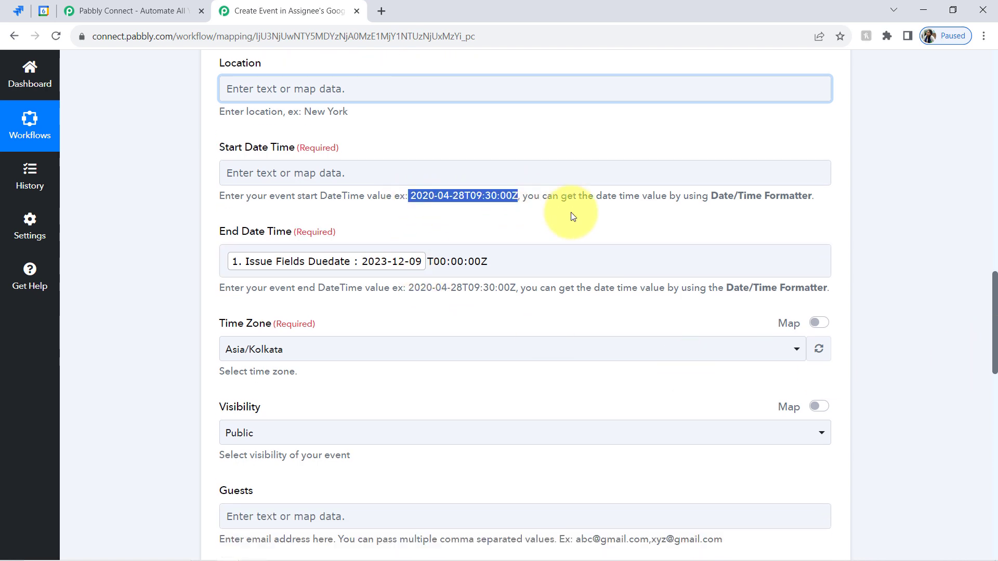
pyautogui.moveTo(995, 342); pyautogui.dragTo(508, 167)
pyautogui.click(497, 183)
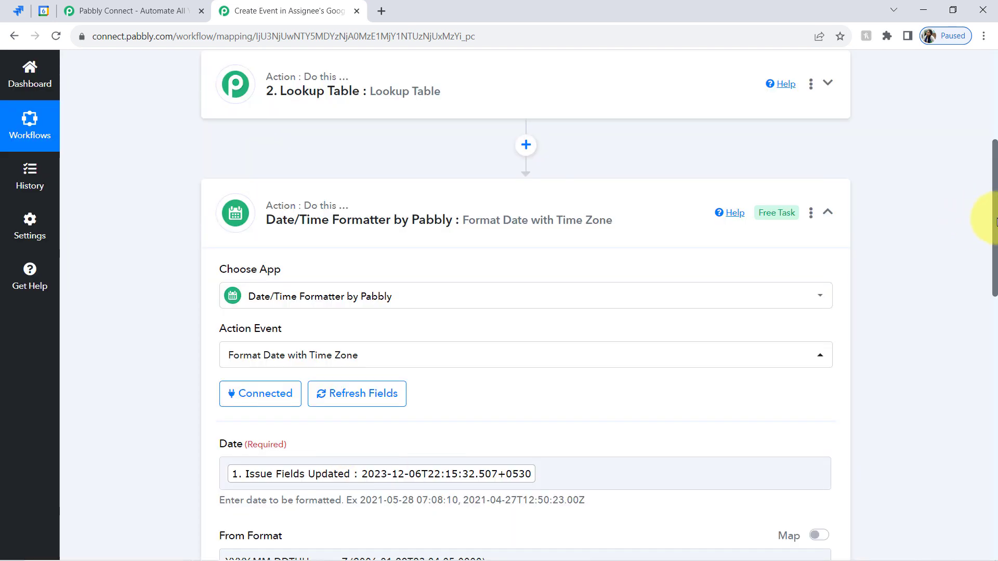
pyautogui.moveTo(995, 222); pyautogui.dragTo(466, 314)
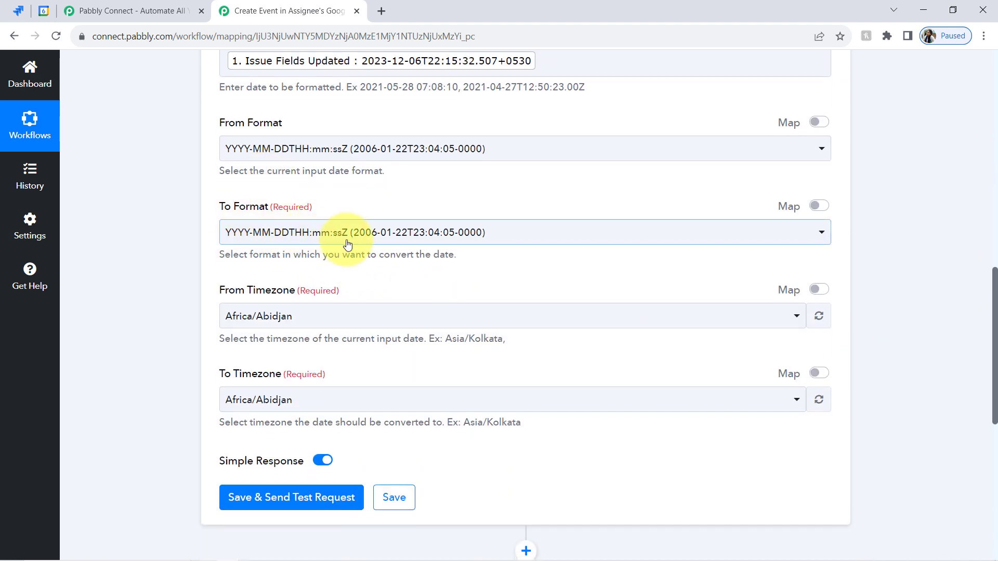
# Convert from Etc/UTC to Asia/Kolkata in the formatter, then save and test it.
pyautogui.click(265, 312)
pyautogui.write('utc')
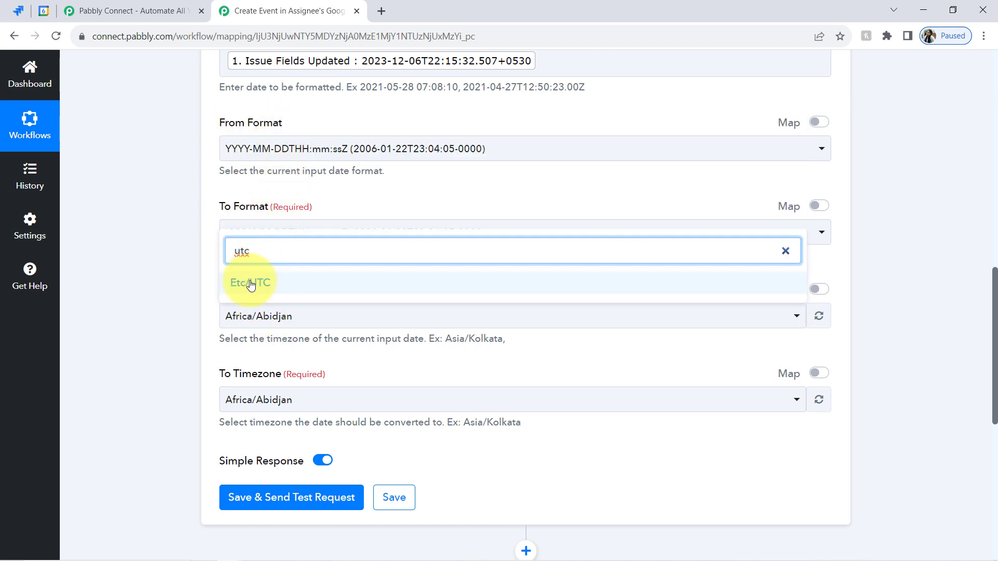
pyautogui.click(242, 281)
pyautogui.click(248, 410)
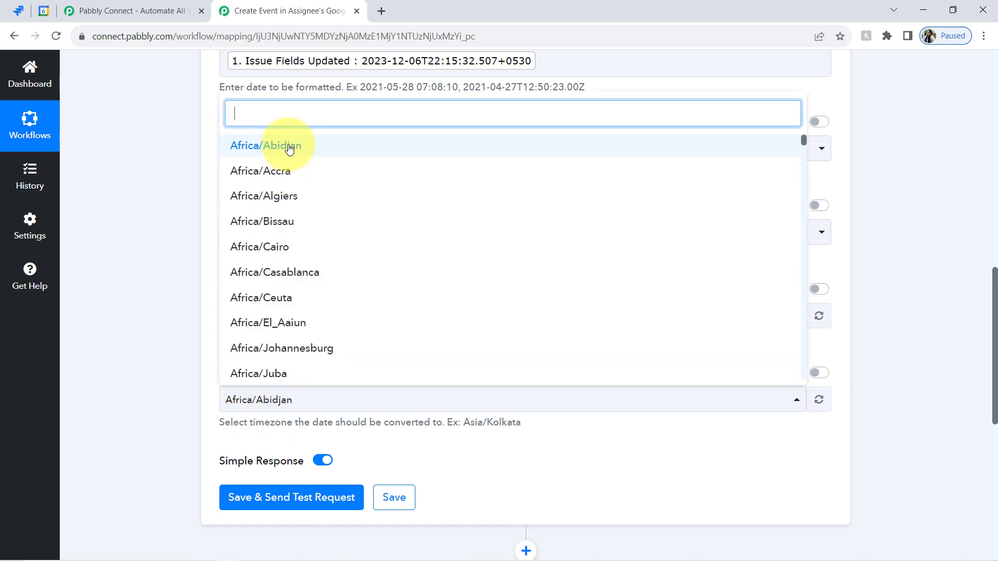
pyautogui.write('asia/')
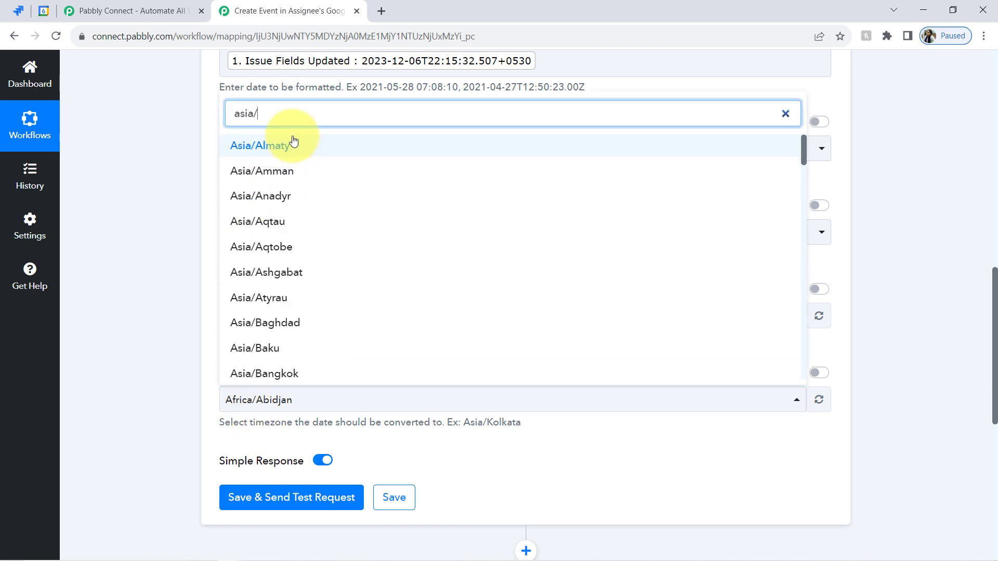
pyautogui.write('kol')
pyautogui.click(240, 364)
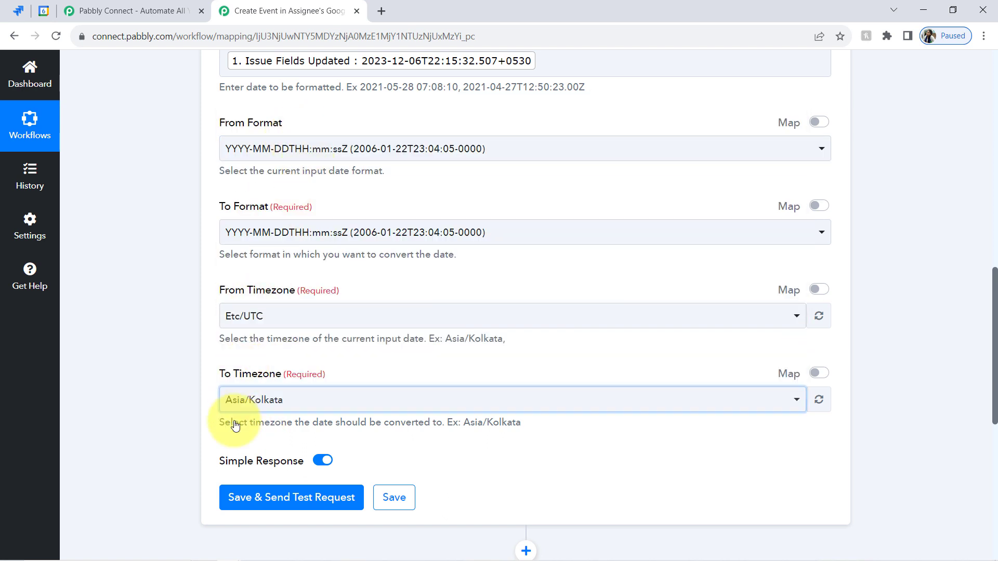
pyautogui.click(243, 496)
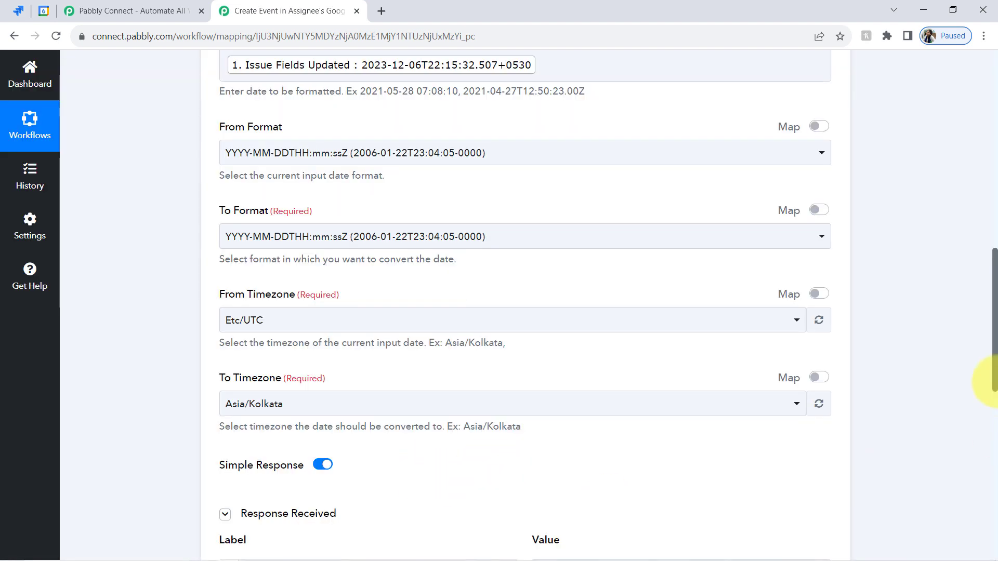
# Review the converted Result 2023-12-07T03:45:32+05:30 and scroll to the Google Calendar step.
pyautogui.moveTo(996, 353); pyautogui.dragTo(982, 408)
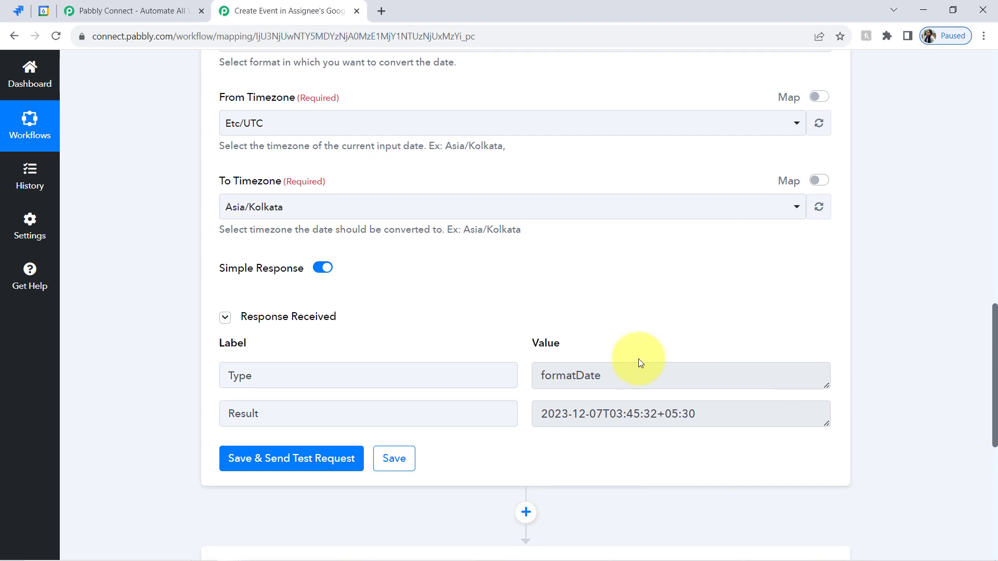
pyautogui.moveTo(592, 411); pyautogui.dragTo(697, 415)
pyautogui.click(617, 416)
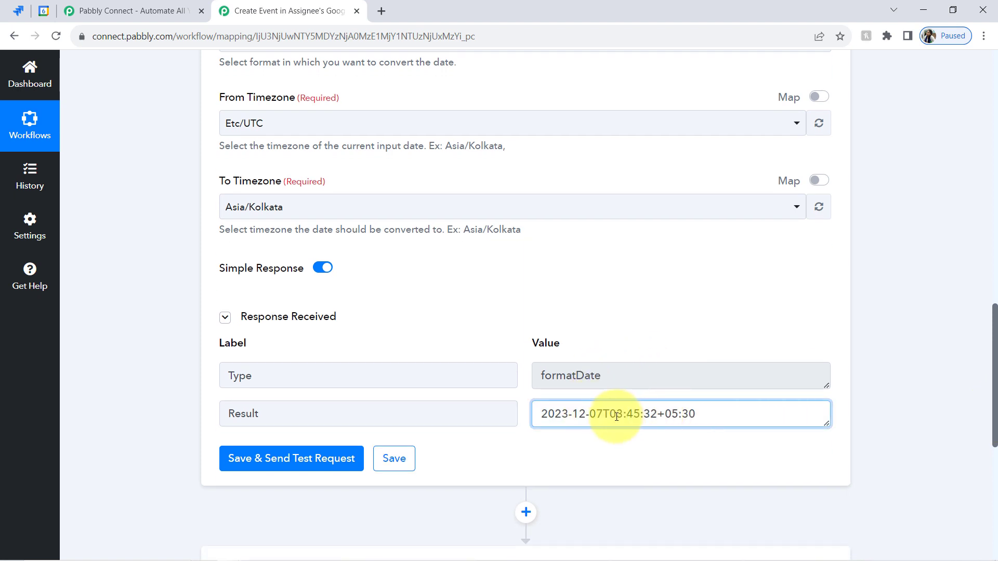
pyautogui.moveTo(604, 417); pyautogui.dragTo(762, 401)
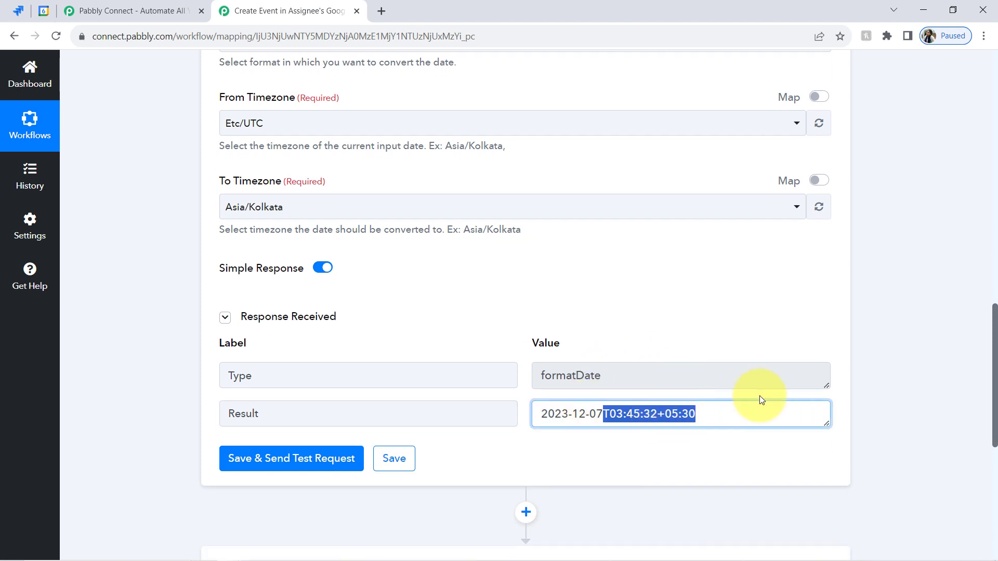
pyautogui.moveTo(995, 347); pyautogui.dragTo(982, 434)
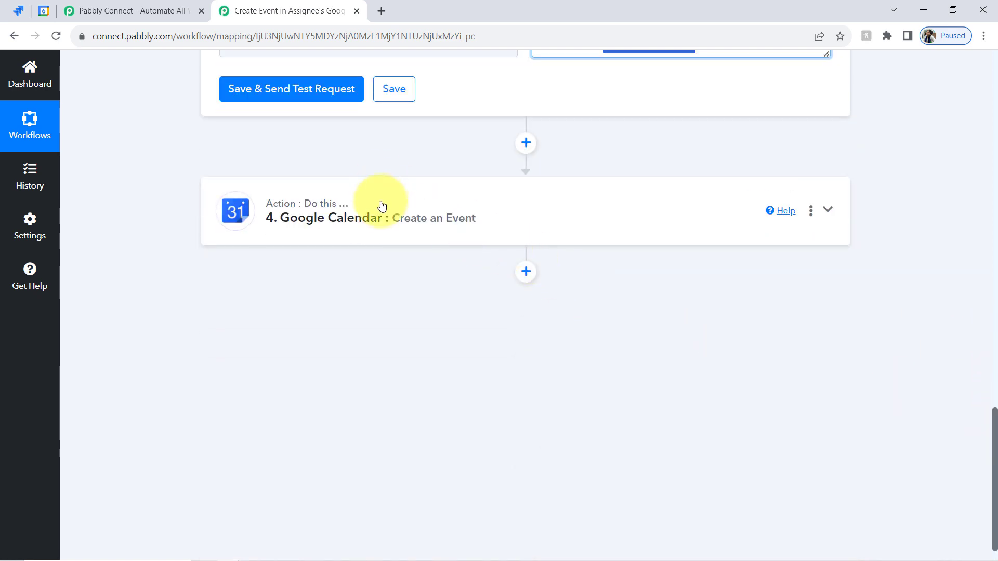
# Map the Google Calendar Start Date Time to the Date/Time Formatter's Result value.
pyautogui.click(382, 206)
pyautogui.moveTo(994, 291); pyautogui.dragTo(972, 359)
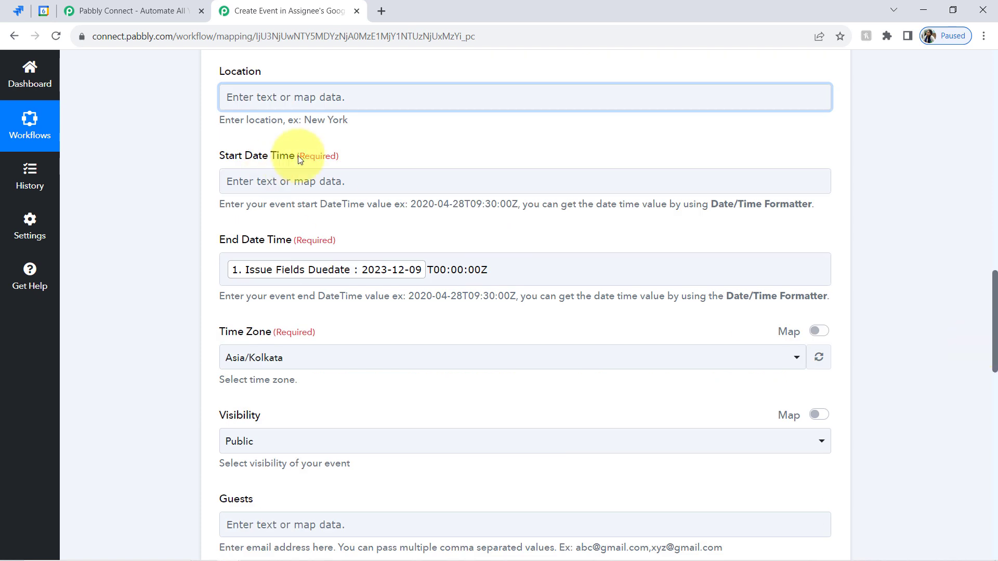
pyautogui.click(303, 178)
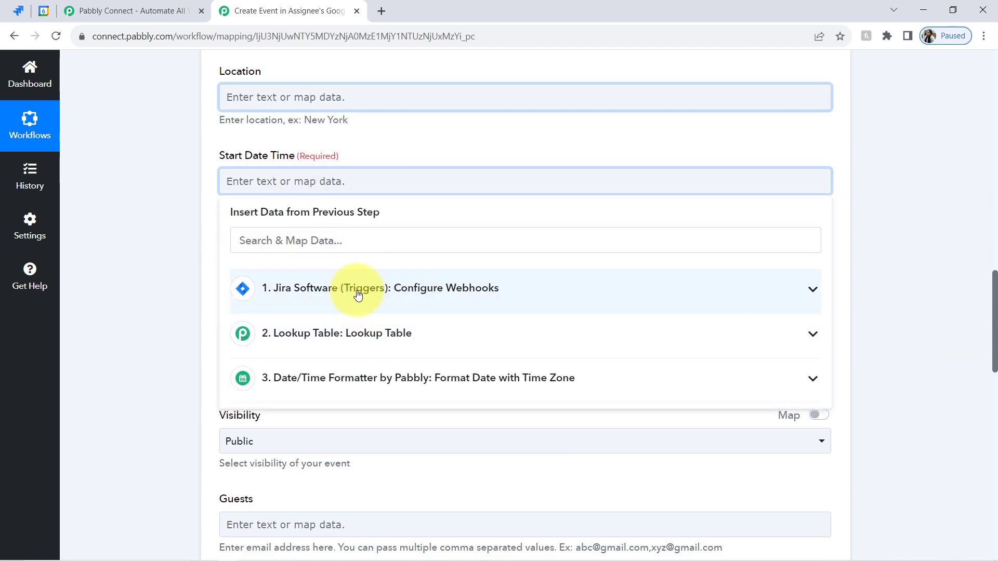
pyautogui.click(404, 384)
pyautogui.click(390, 439)
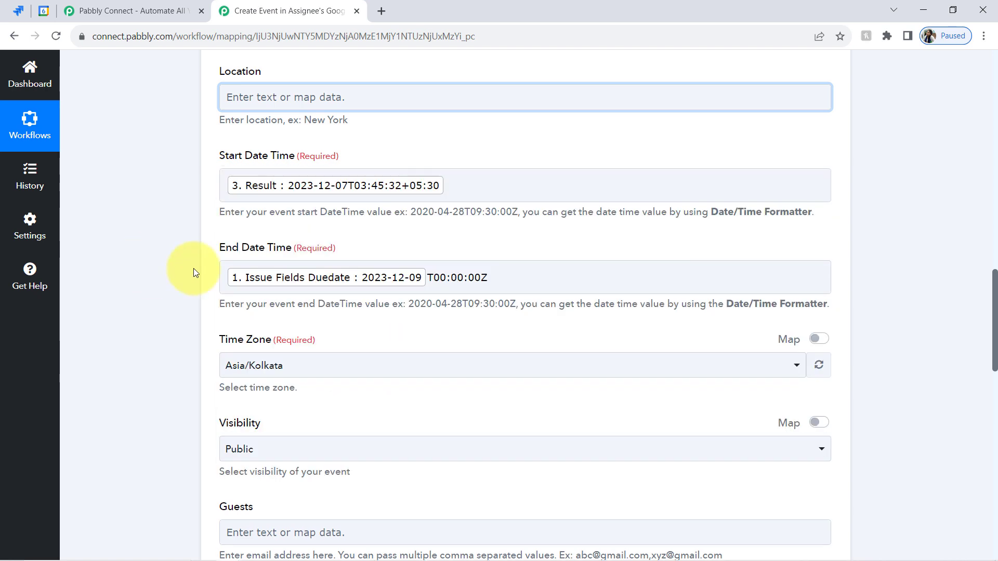
pyautogui.moveTo(994, 360); pyautogui.dragTo(345, 511)
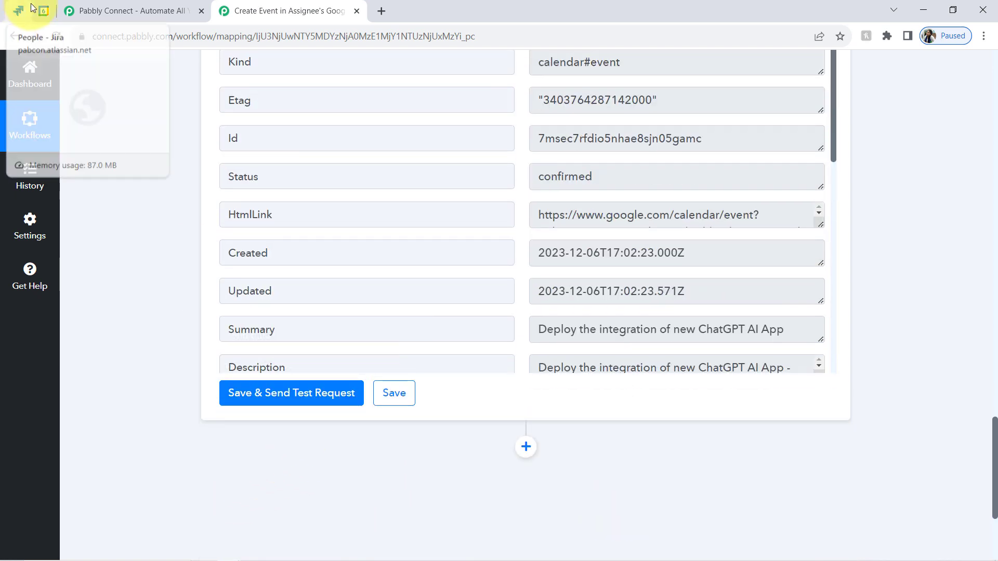
# Delete the old 4:45pm event, retest the calendar step, and reload to see the 10:15pm event.
pyautogui.click(44, 11)
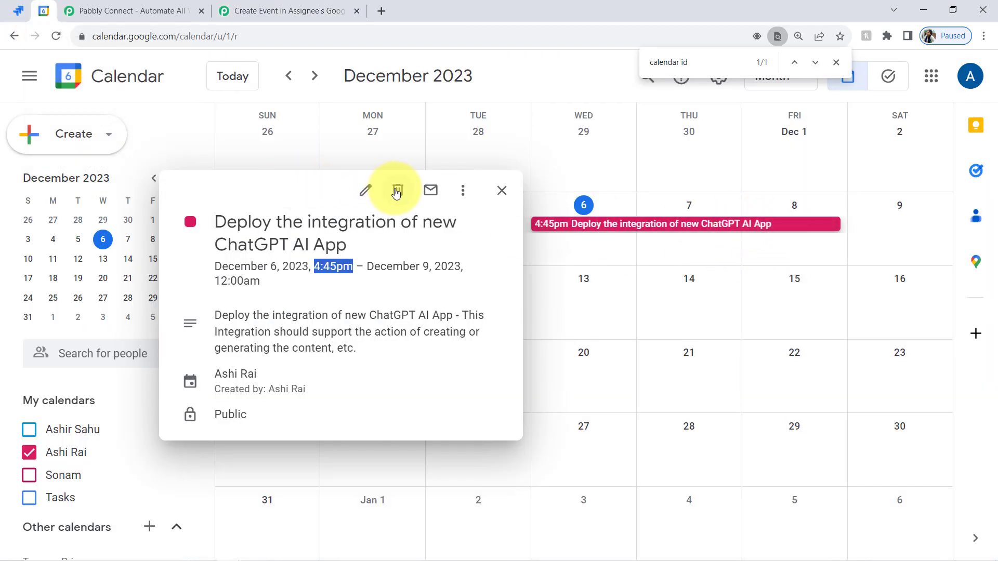
pyautogui.click(396, 192)
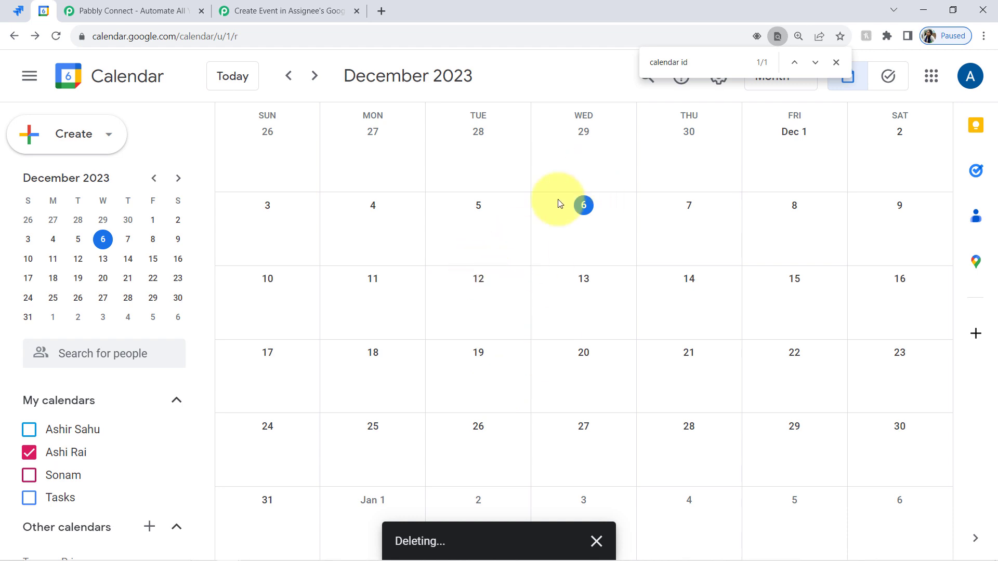
pyautogui.click(288, 11)
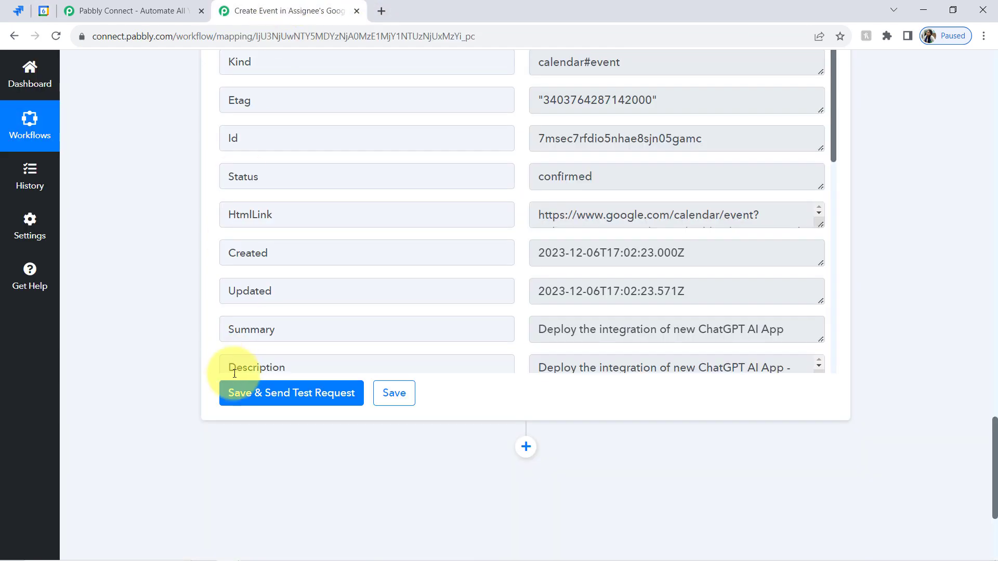
pyautogui.click(235, 395)
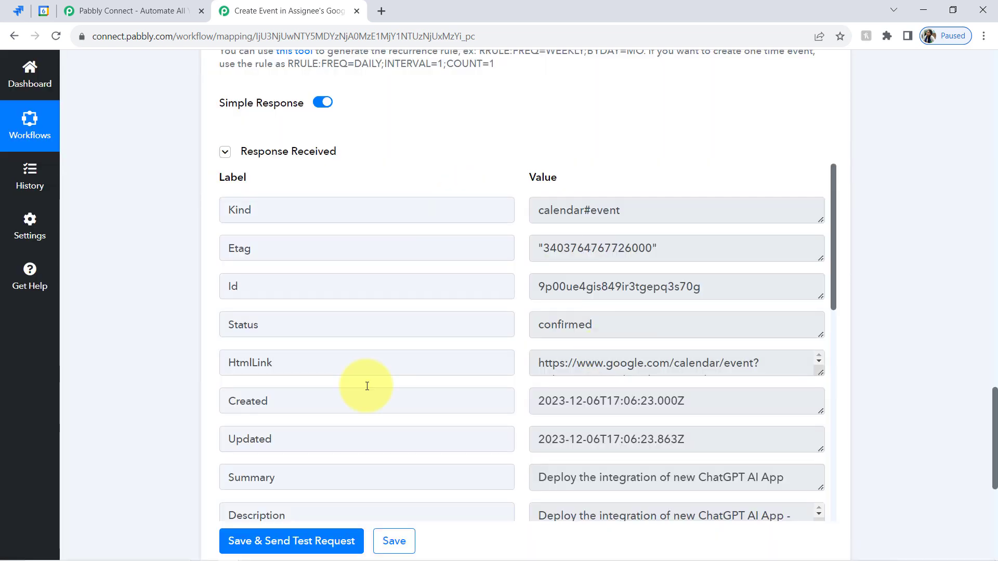
pyautogui.click(45, 9)
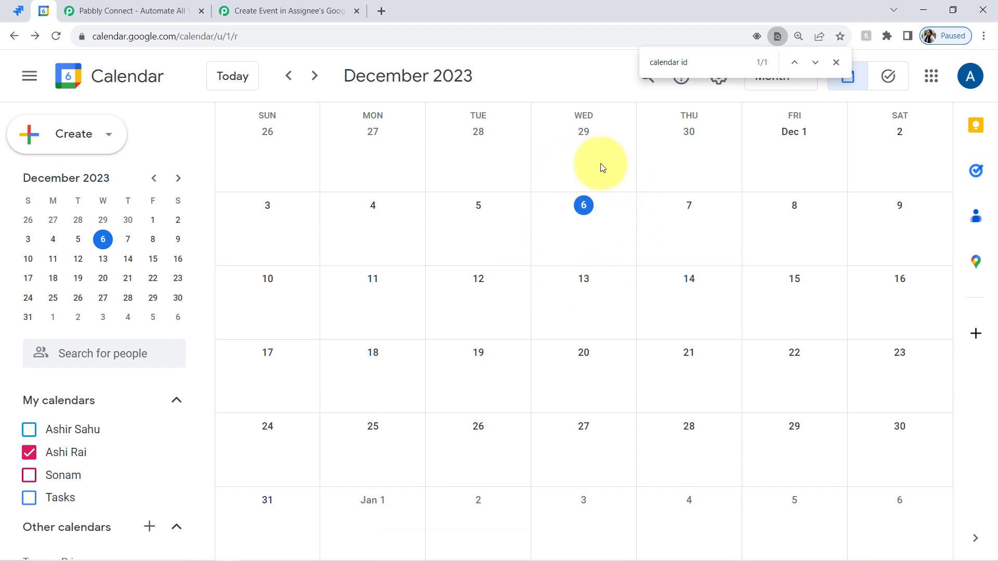
pyautogui.press('F5')
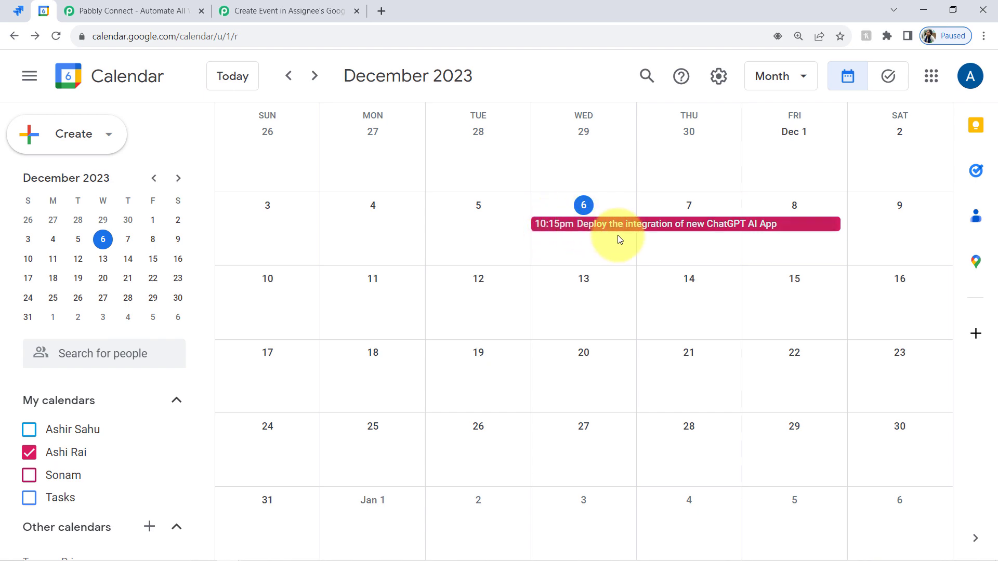
pyautogui.click(240, 9)
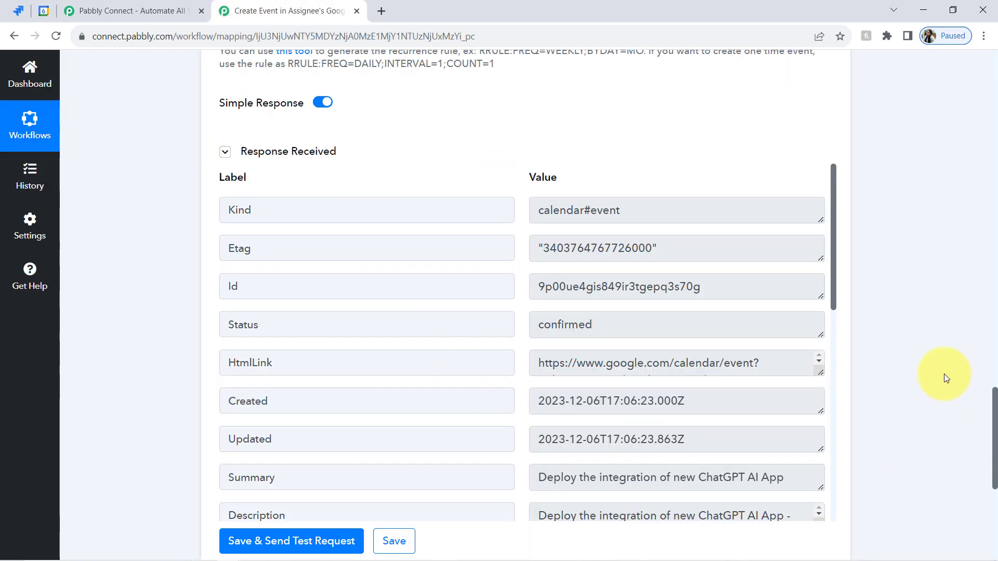
# Collapse the Date/Time Formatter step and view the December 6 event in Google Calendar.
pyautogui.moveTo(995, 414); pyautogui.dragTo(489, 117)
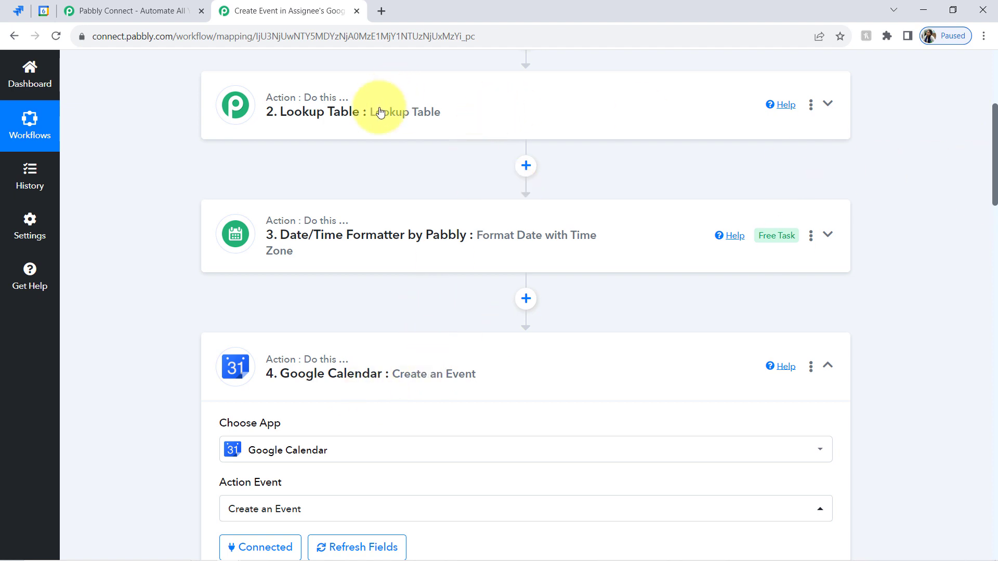
pyautogui.click(359, 221)
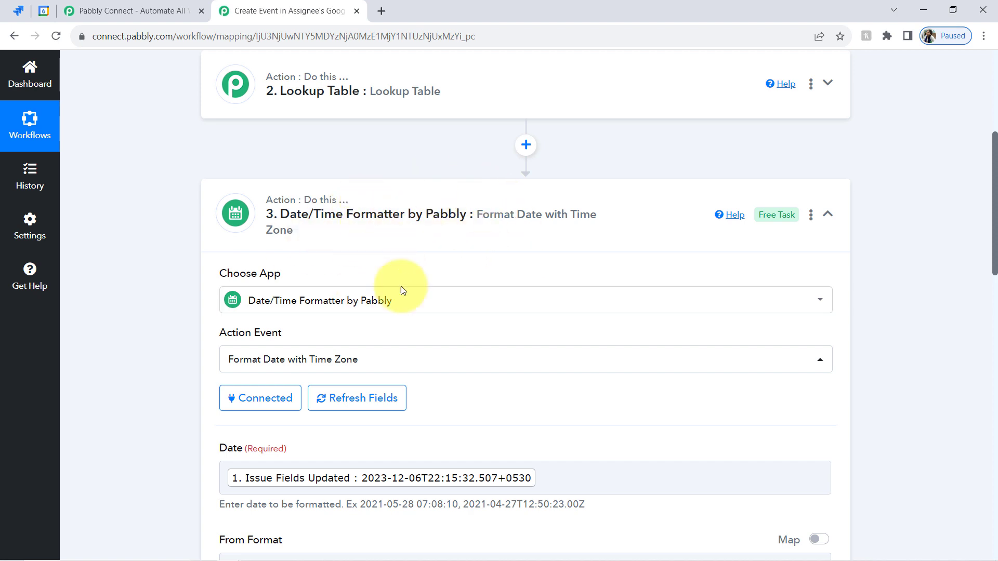
pyautogui.click(330, 227)
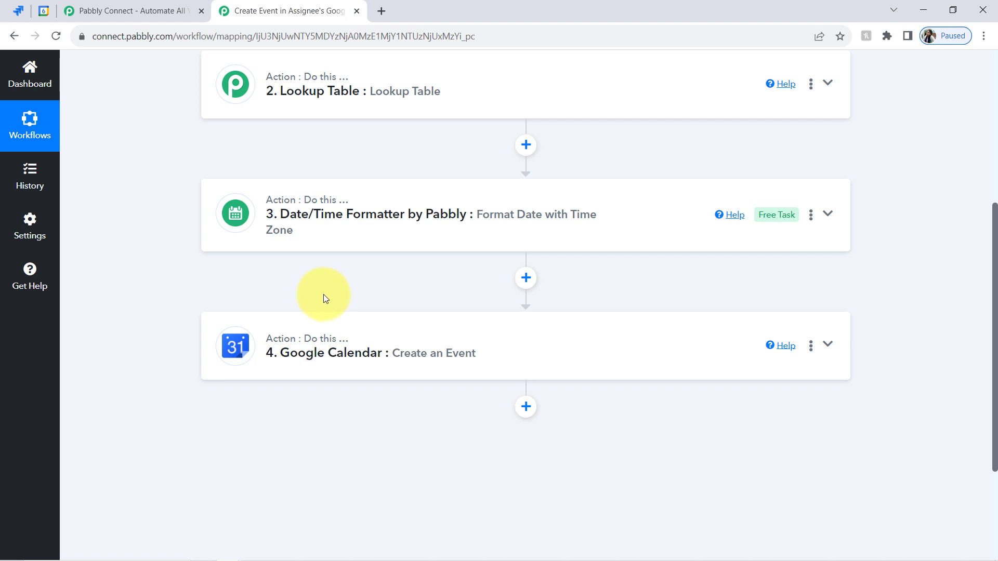
pyautogui.click(44, 10)
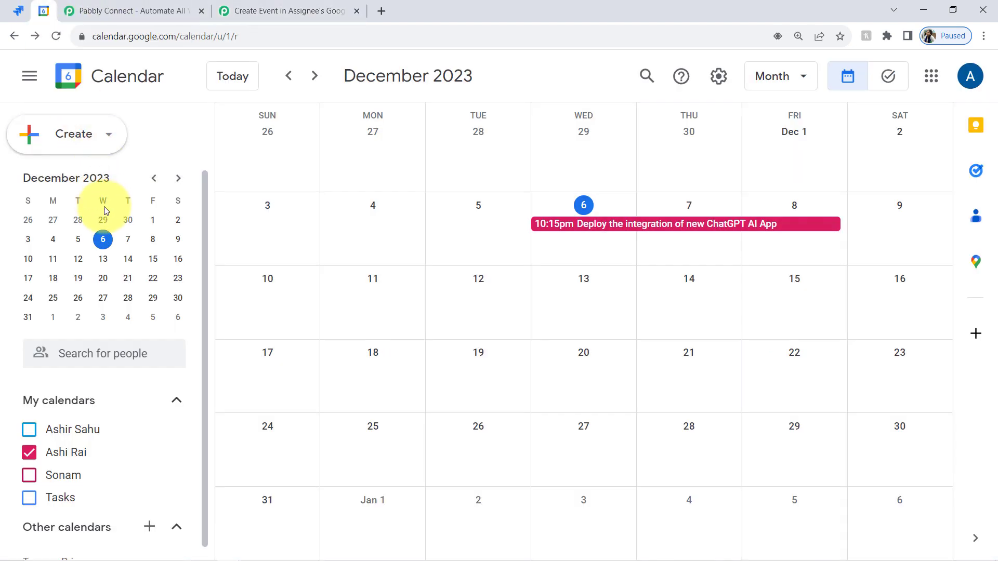
# Compare the workflow with the calendar event, then go to Jira's People and teams page.
pyautogui.click(249, 6)
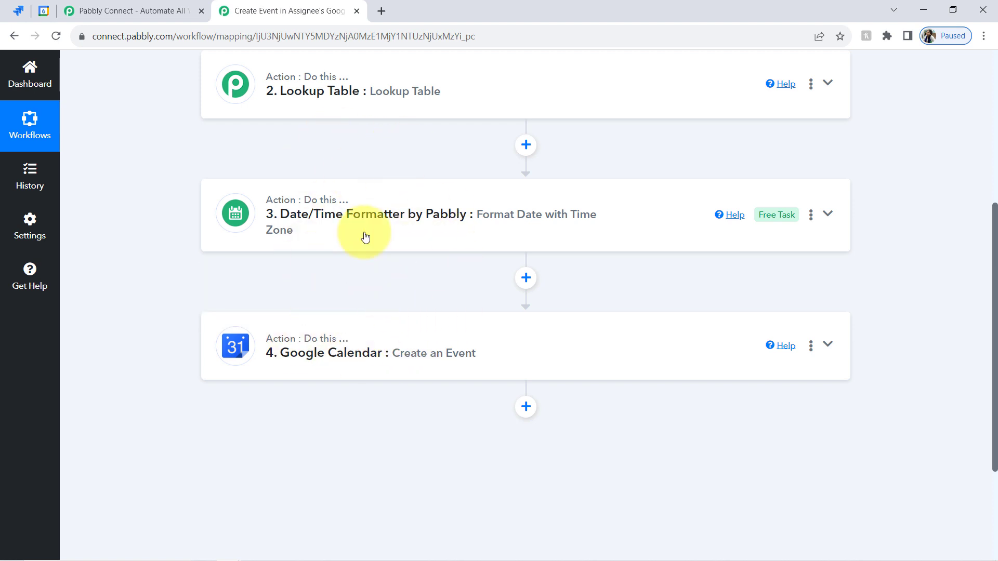
pyautogui.click(34, 6)
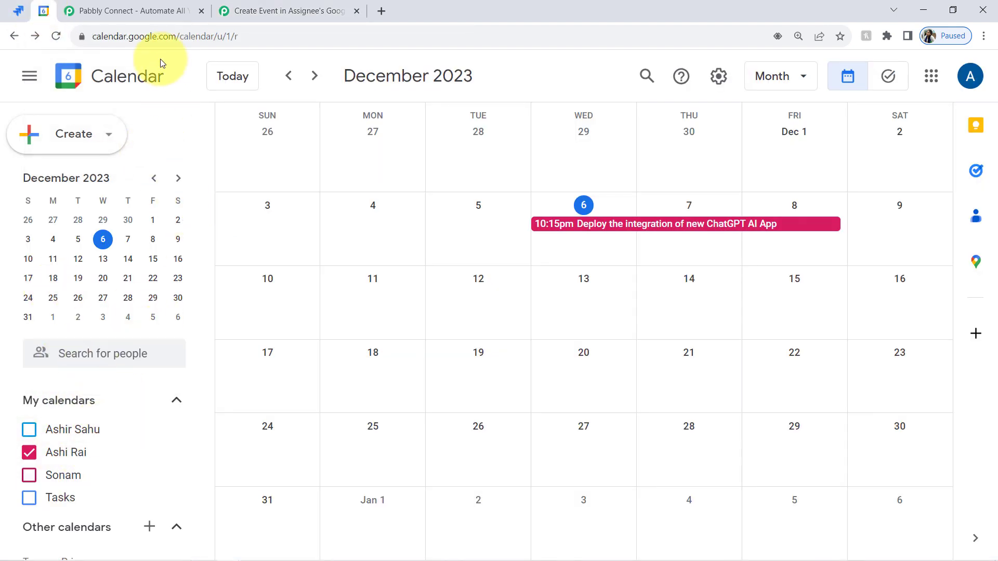
pyautogui.click(17, 8)
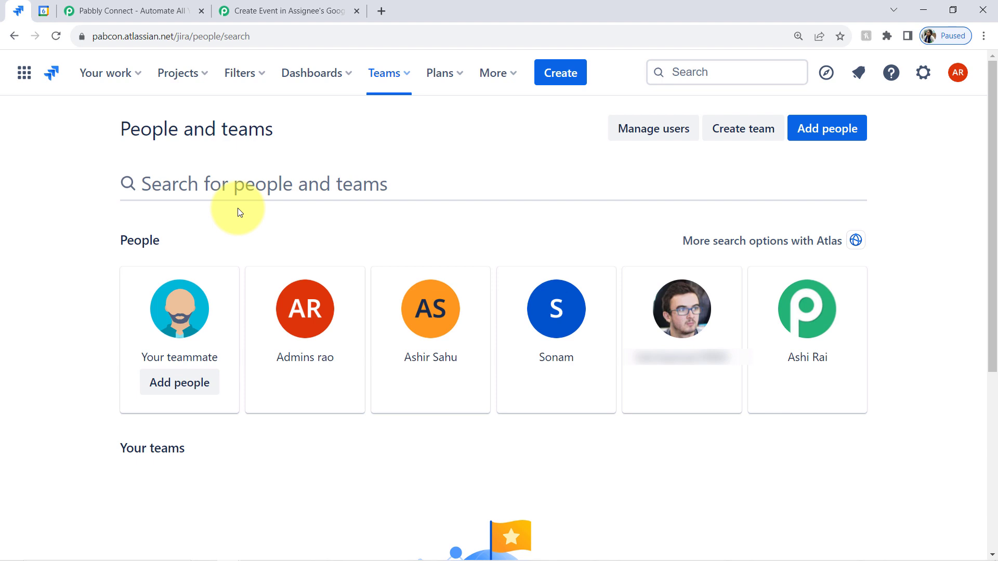
# Return to Jira's People and teams page and begin creating a new issue.
pyautogui.click(42, 12)
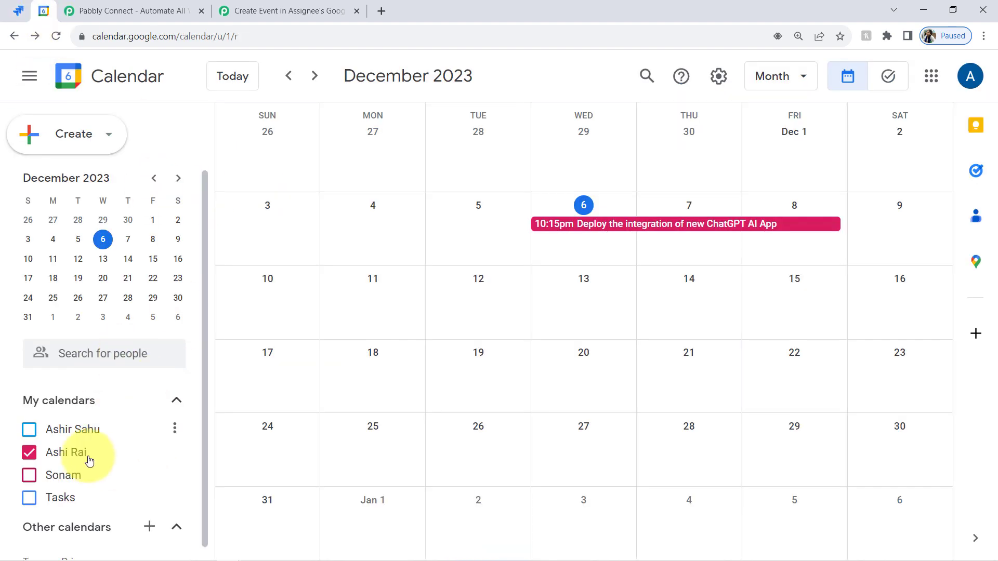
pyautogui.click(18, 11)
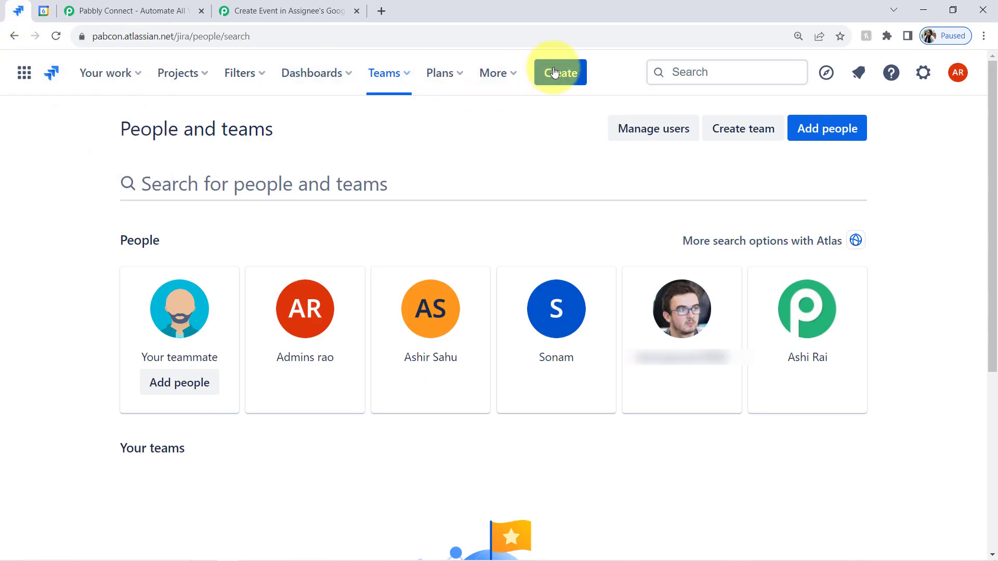
pyautogui.click(554, 73)
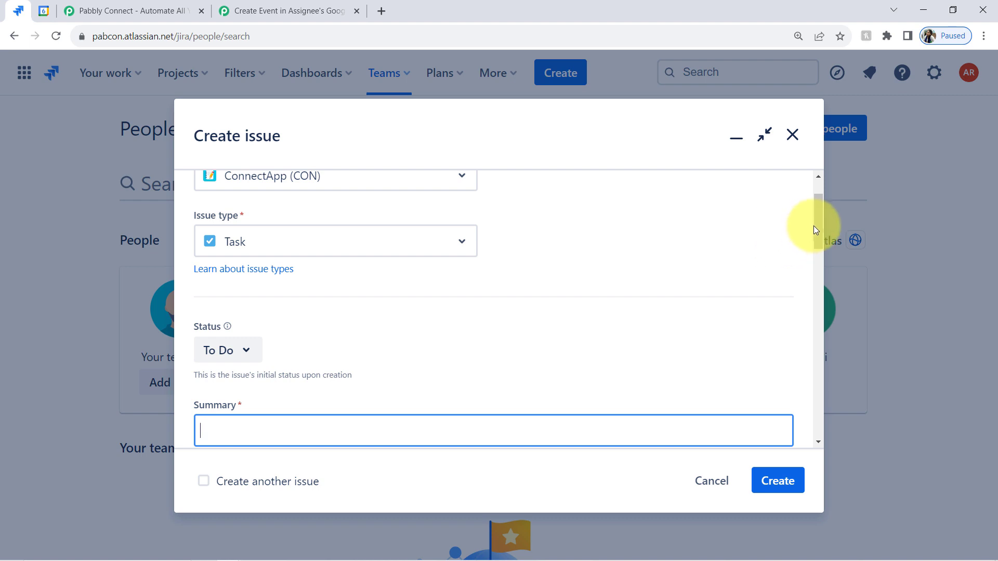
pyautogui.moveTo(818, 225); pyautogui.dragTo(818, 260)
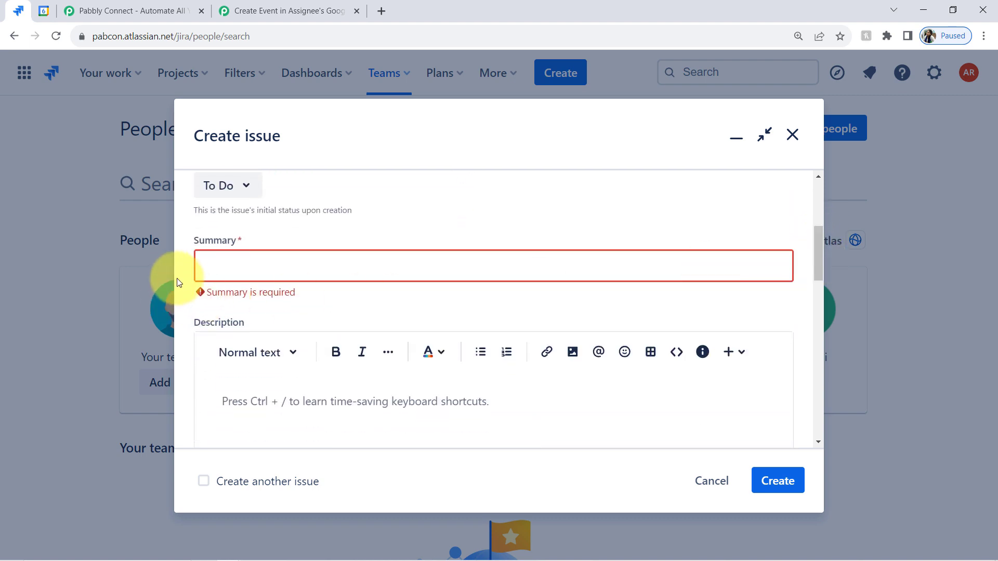
# Enter the summary 'Create an Automation Tutorial on Google Sheets Integration' and paste it into Description.
pyautogui.click(228, 268)
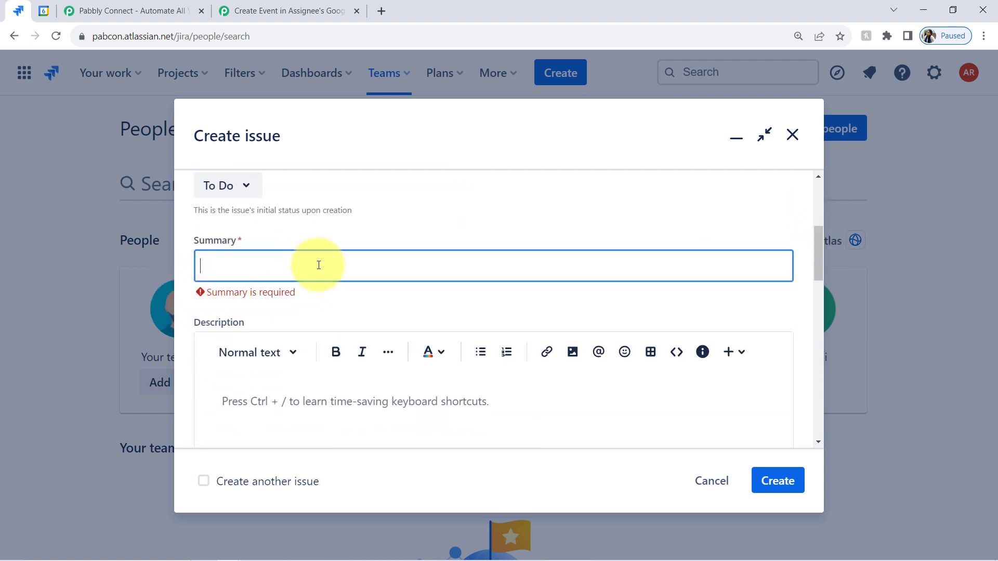
pyautogui.write('V')
pyautogui.press('BackSpace')
pyautogui.write('Cr')
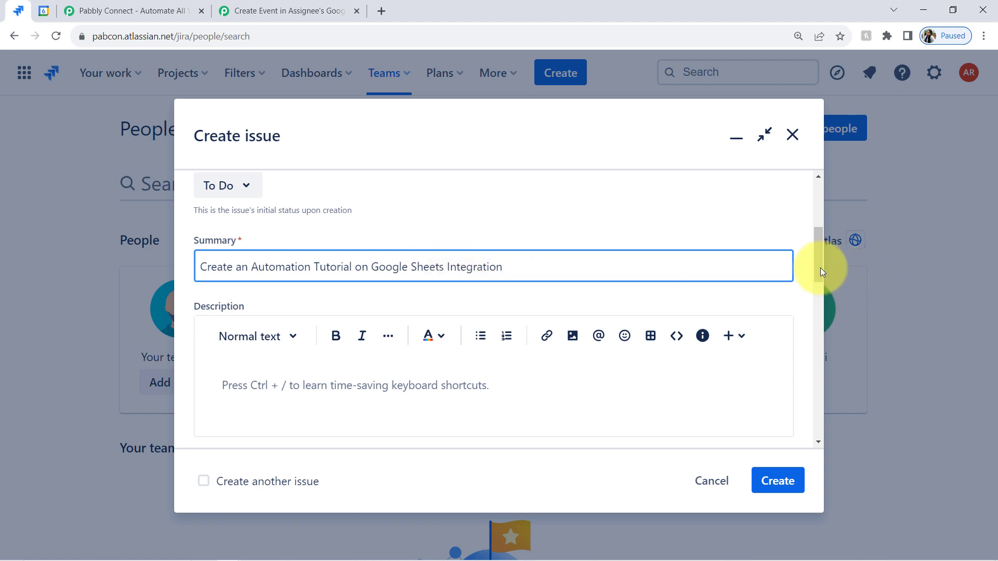
pyautogui.scroll(-1, 728, 265)
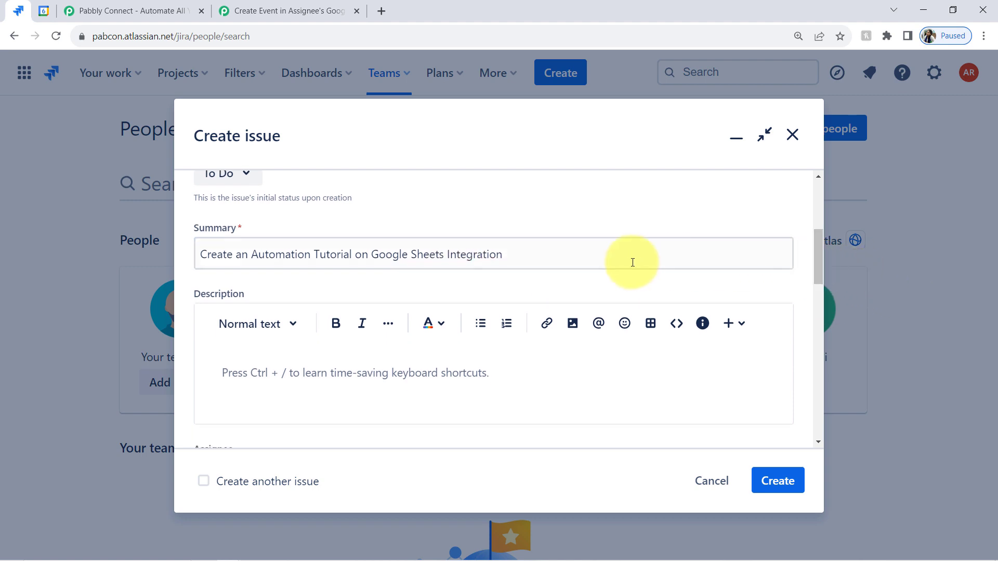
pyautogui.tripleClick(577, 262)
pyautogui.hotkey('ctrl', 'c')
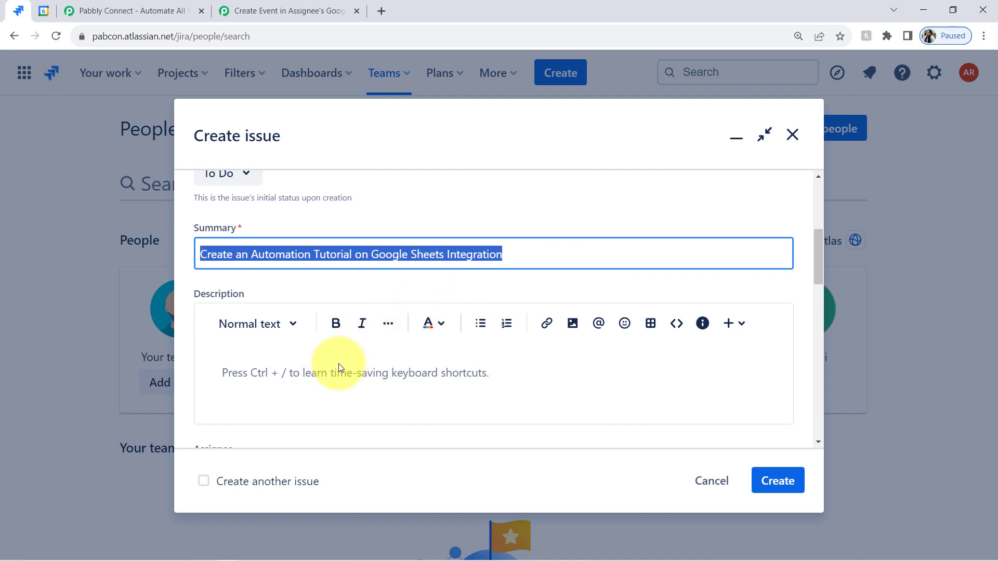
pyautogui.click(339, 364)
pyautogui.hotkey('ctrl', 'v')
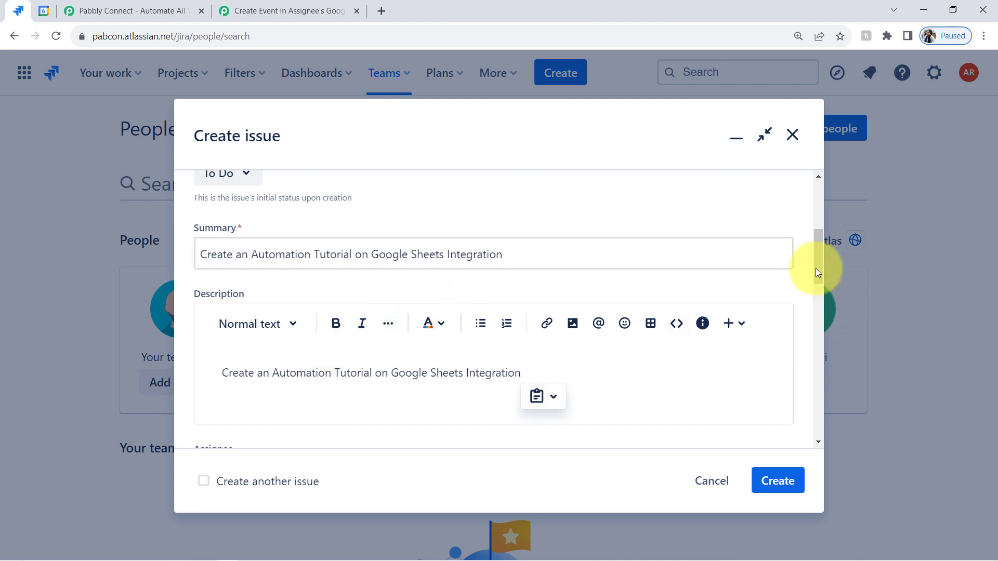
pyautogui.moveTo(816, 271); pyautogui.dragTo(816, 320)
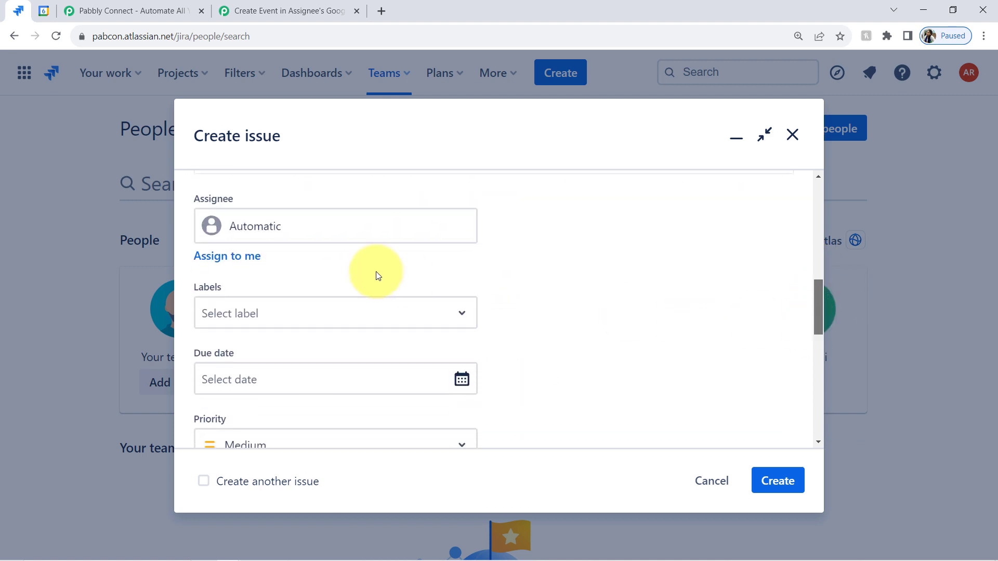
# Assign the issue to the teammate with a December 11 due date, then view Google Calendar.
pyautogui.click(271, 229)
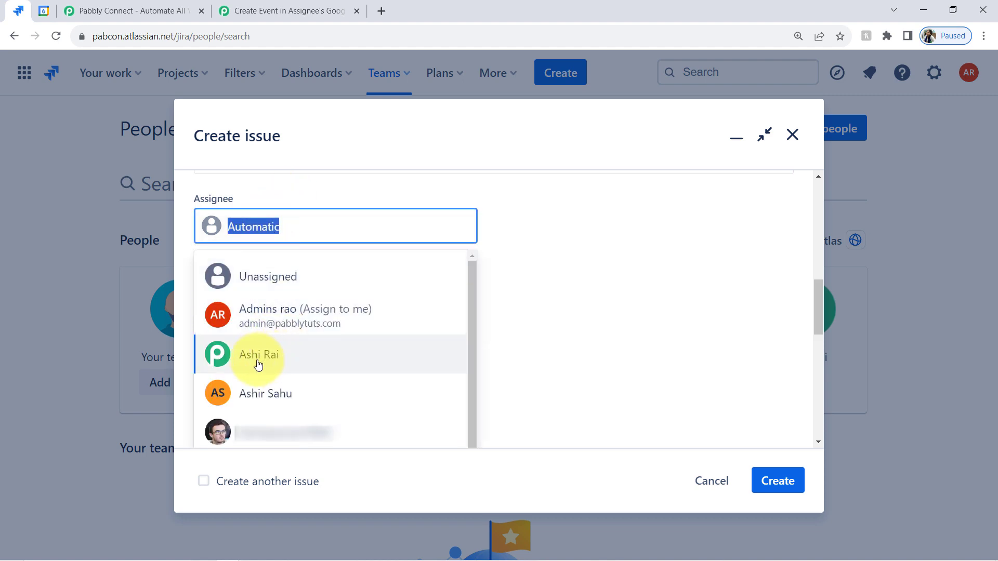
pyautogui.click(287, 401)
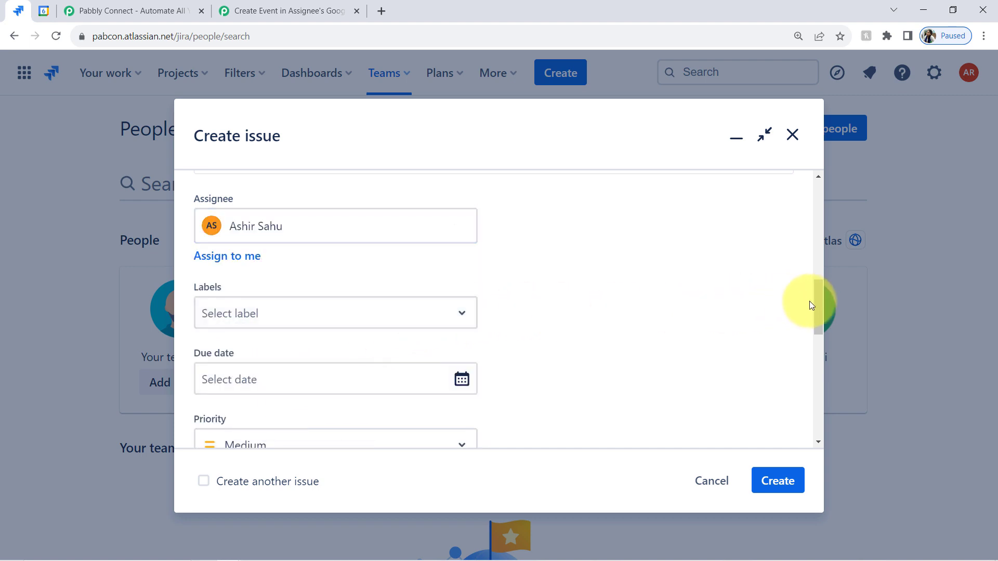
pyautogui.moveTo(822, 305); pyautogui.dragTo(810, 330)
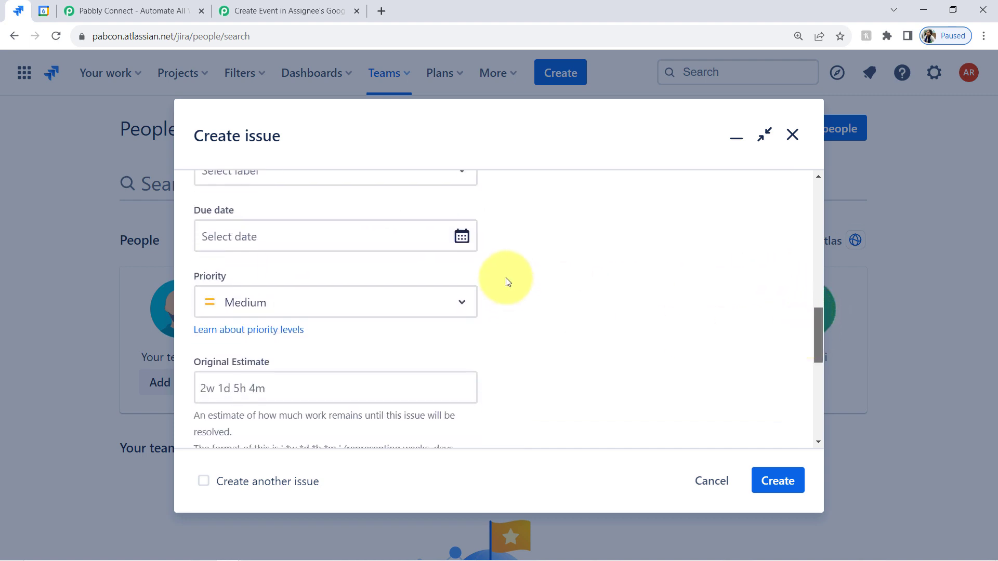
pyautogui.click(462, 240)
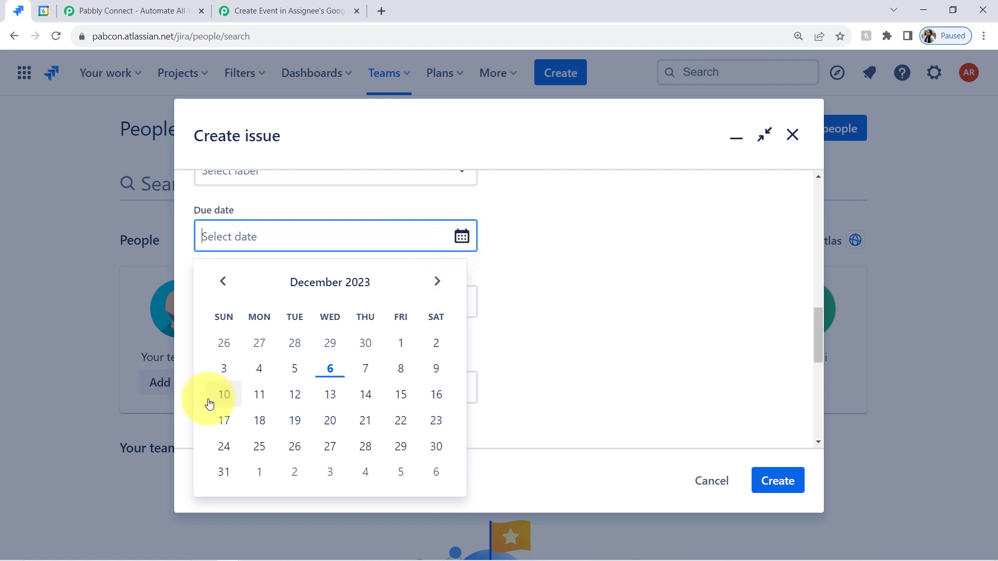
pyautogui.click(259, 398)
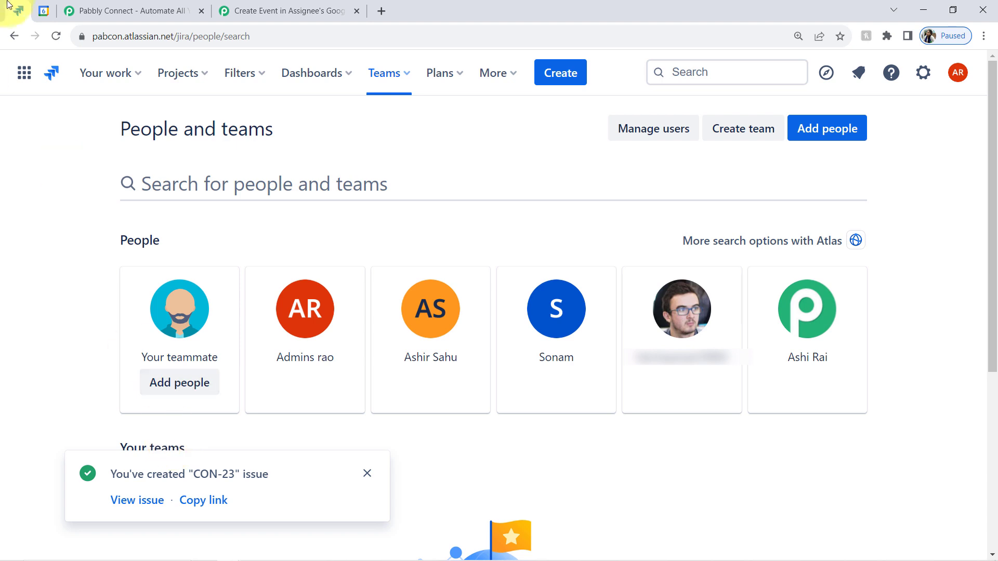
pyautogui.click(43, 12)
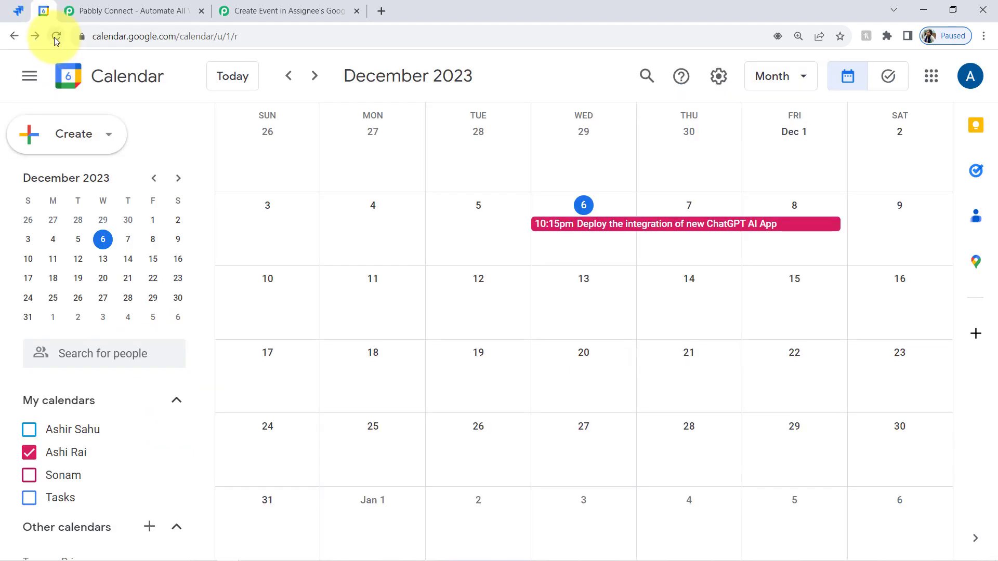
# Reload Google Calendar, show only the assignee's calendar, and inspect the new tutorial event.
pyautogui.click(55, 37)
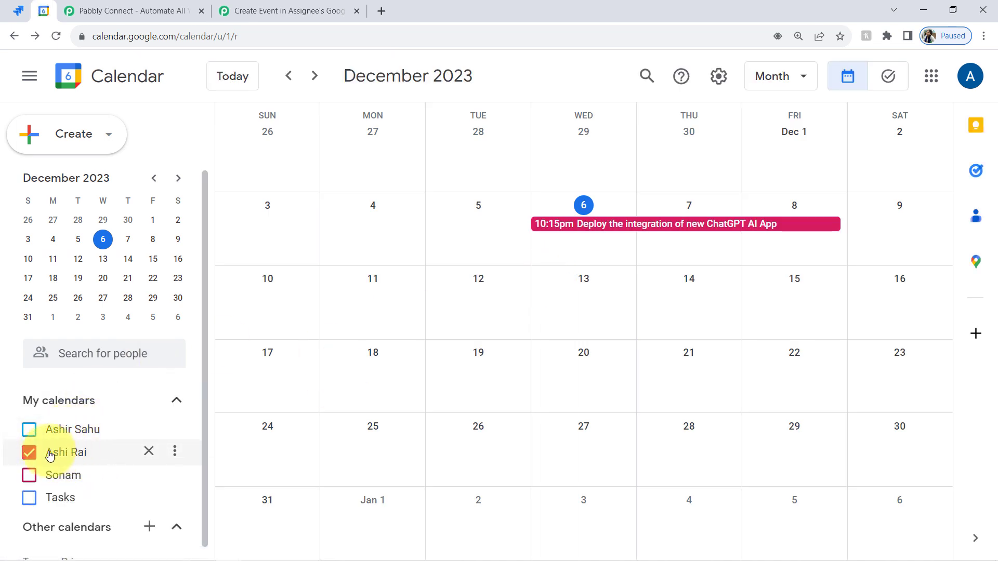
pyautogui.click(29, 451)
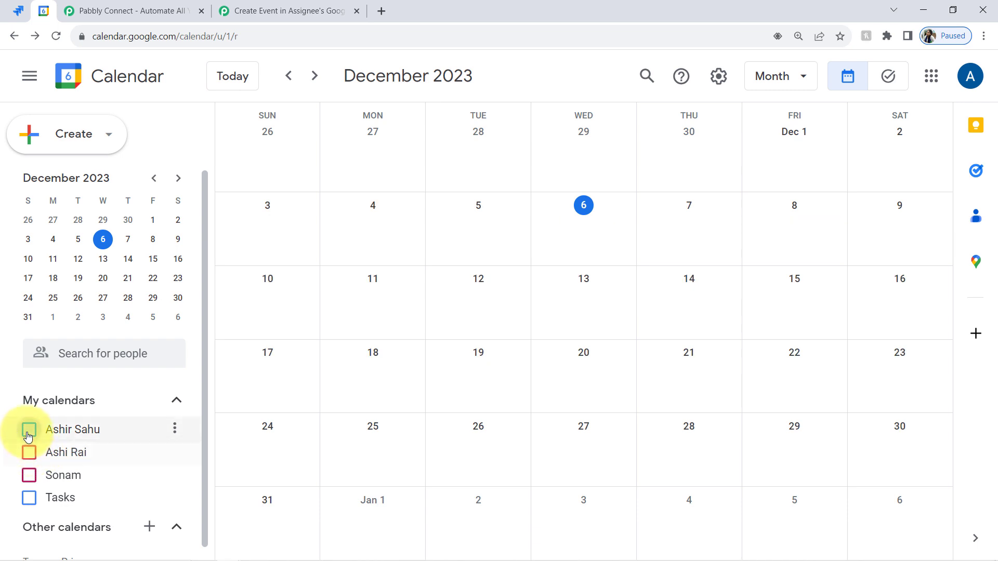
pyautogui.click(49, 436)
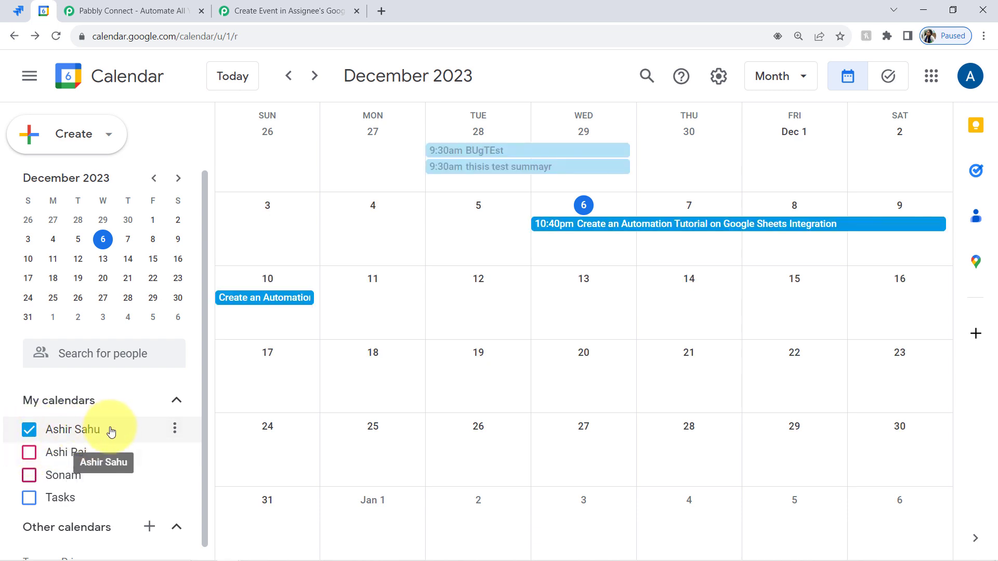
pyautogui.click(586, 225)
pyautogui.moveTo(242, 225); pyautogui.dragTo(426, 253)
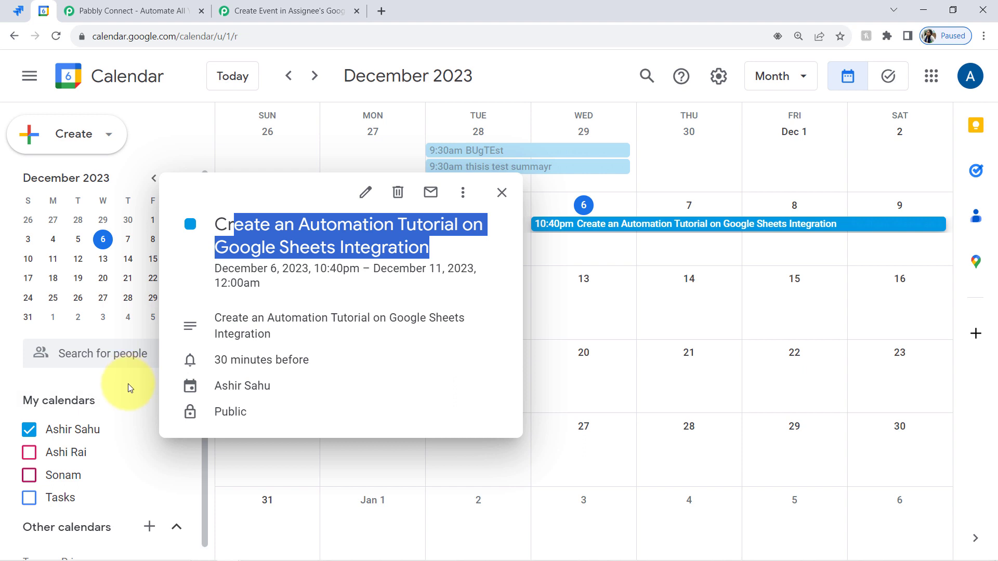
pyautogui.click(18, 15)
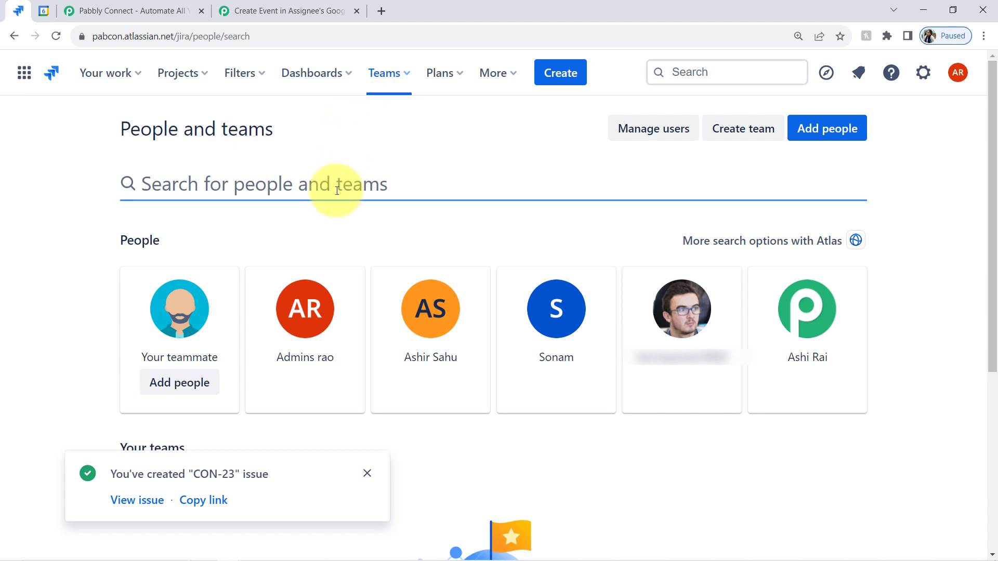
# Go back to the Pabbly workflow, scroll to its top, and close the extra Pabbly tab.
pyautogui.click(299, 3)
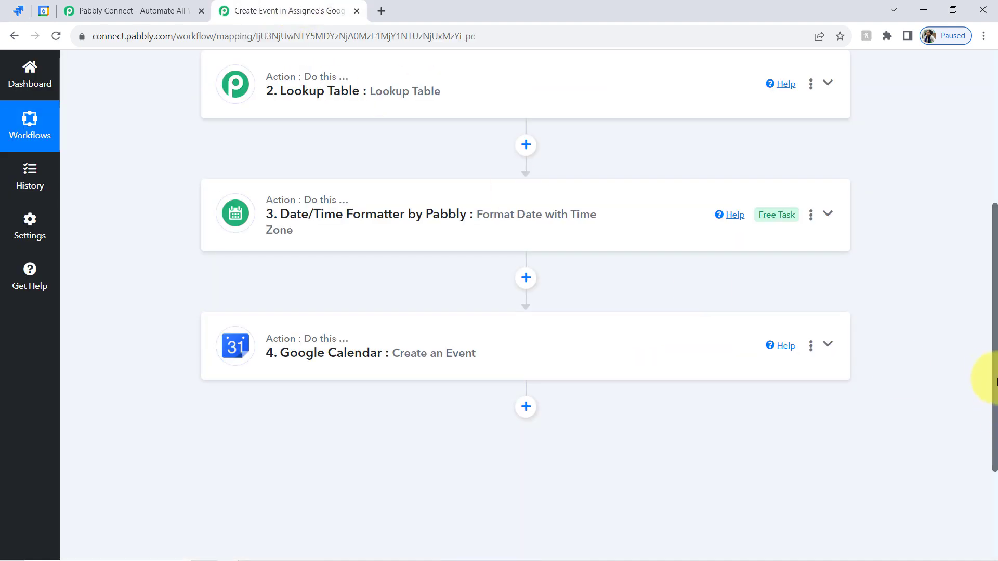
pyautogui.moveTo(993, 387); pyautogui.dragTo(980, 139)
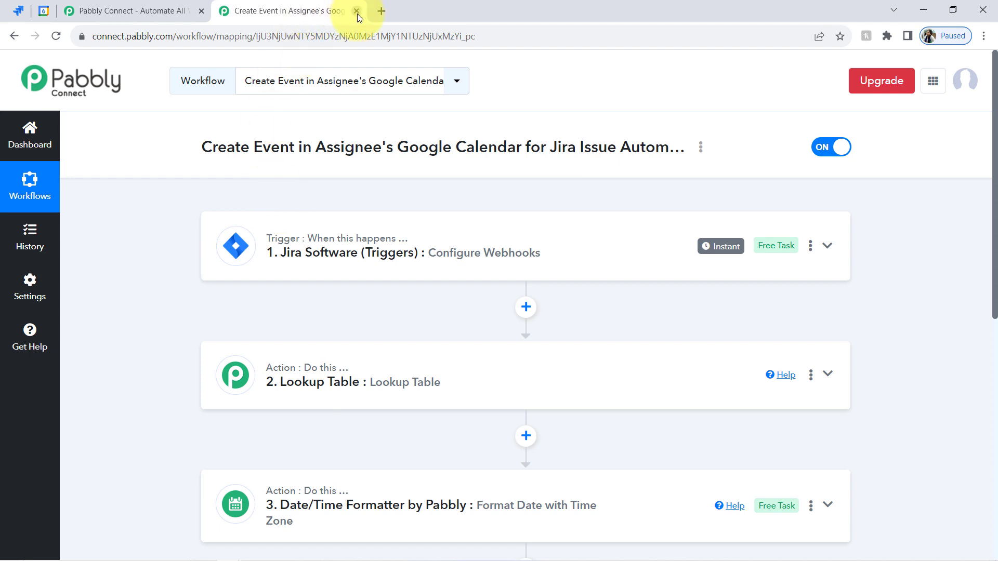
pyautogui.click(202, 11)
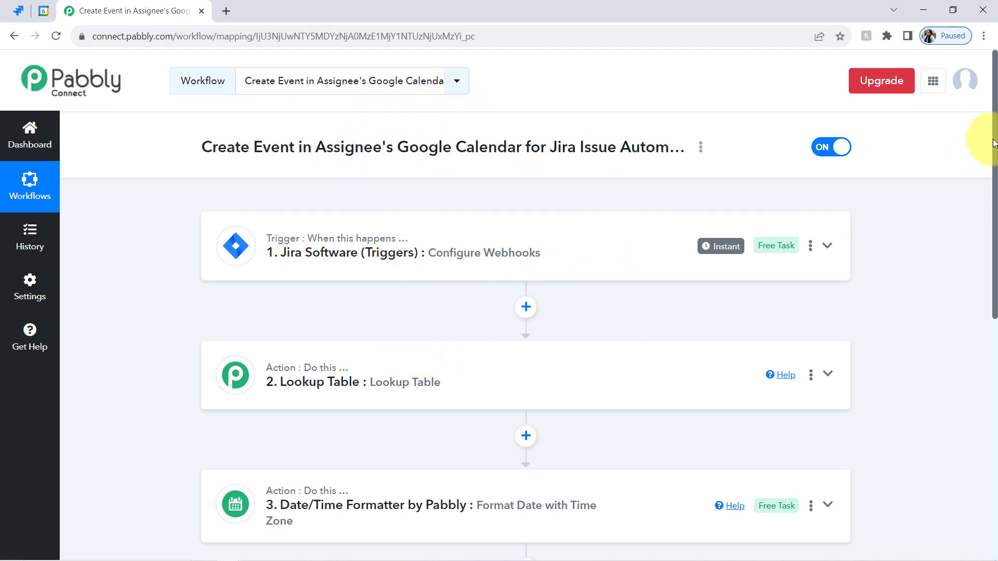
pyautogui.moveTo(996, 151)
pyautogui.mouseDown()
pyautogui.moveTo(983, 272)
pyautogui.moveTo(979, 146)
pyautogui.mouseUp()
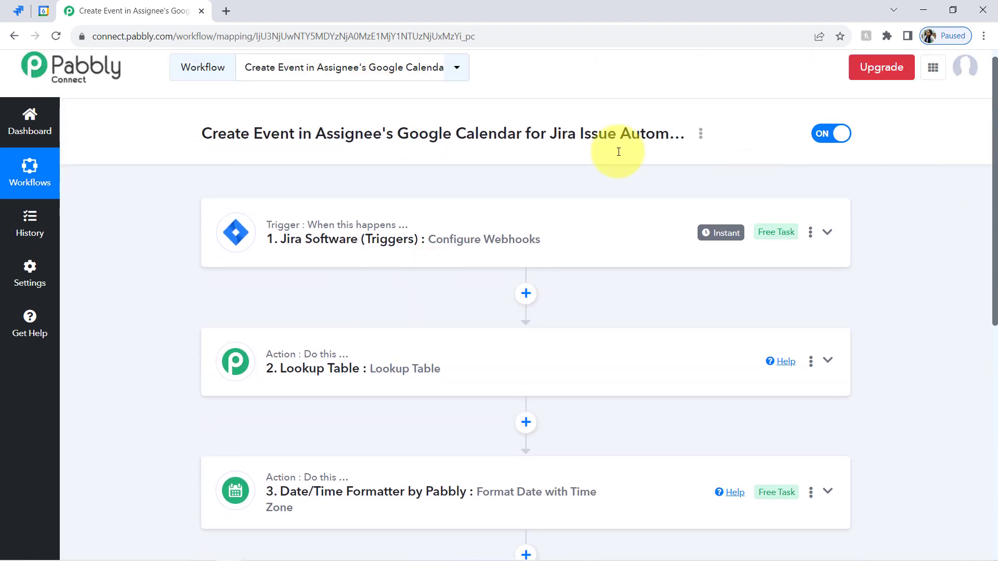
# Copy the workflow's share link from the Share Workflow dialog, then close the dialog.
pyautogui.click(701, 135)
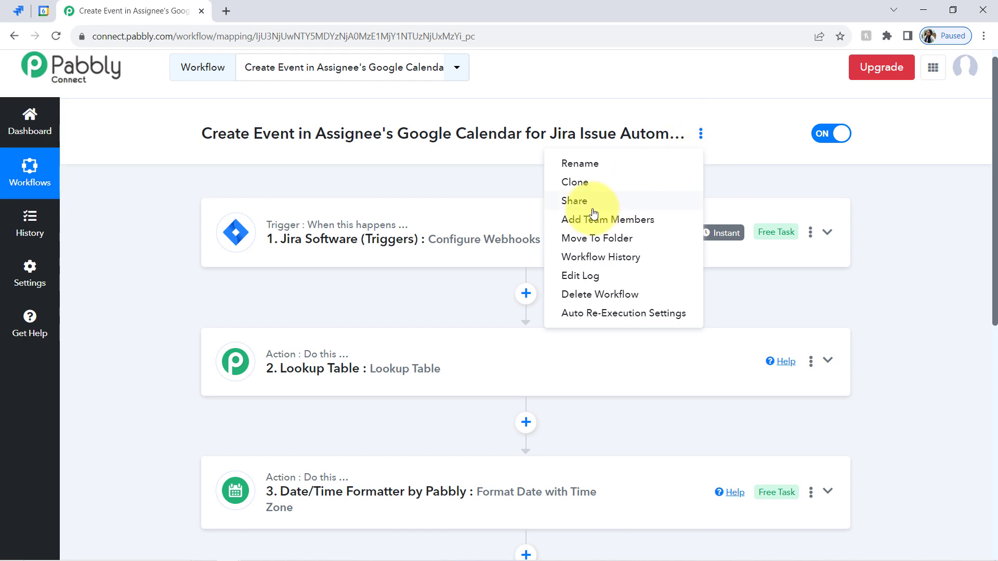
pyautogui.click(582, 199)
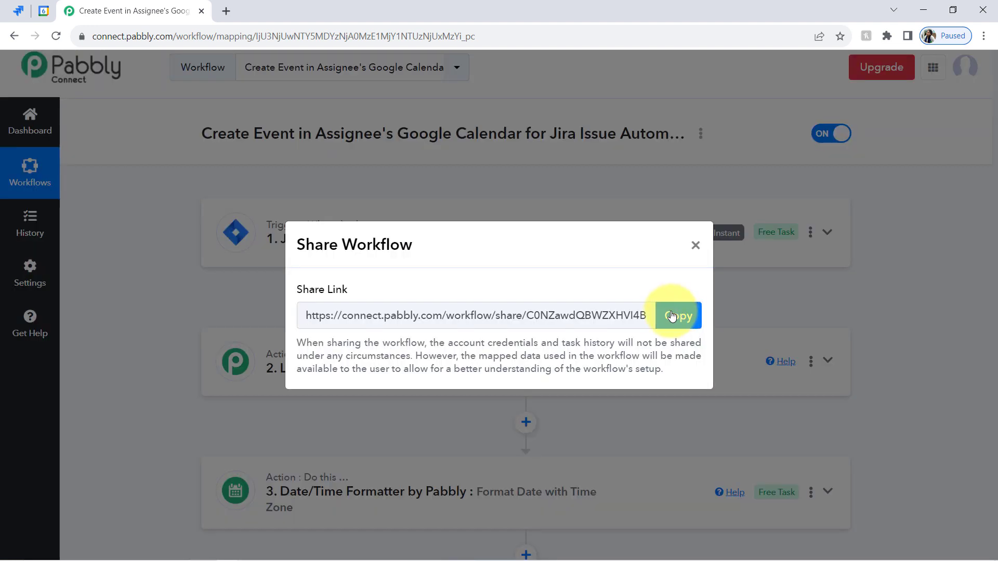
pyautogui.click(676, 315)
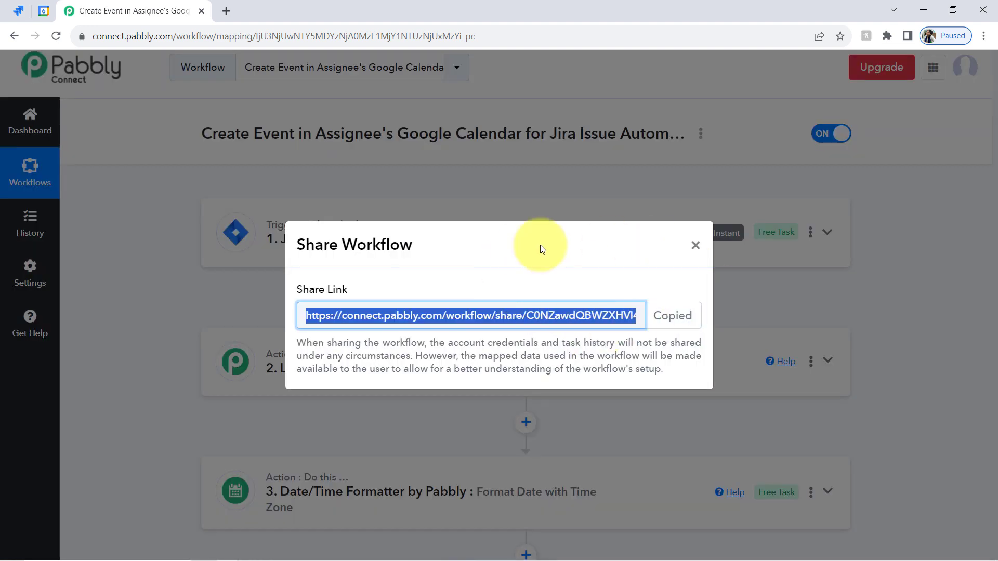
pyautogui.click(696, 245)
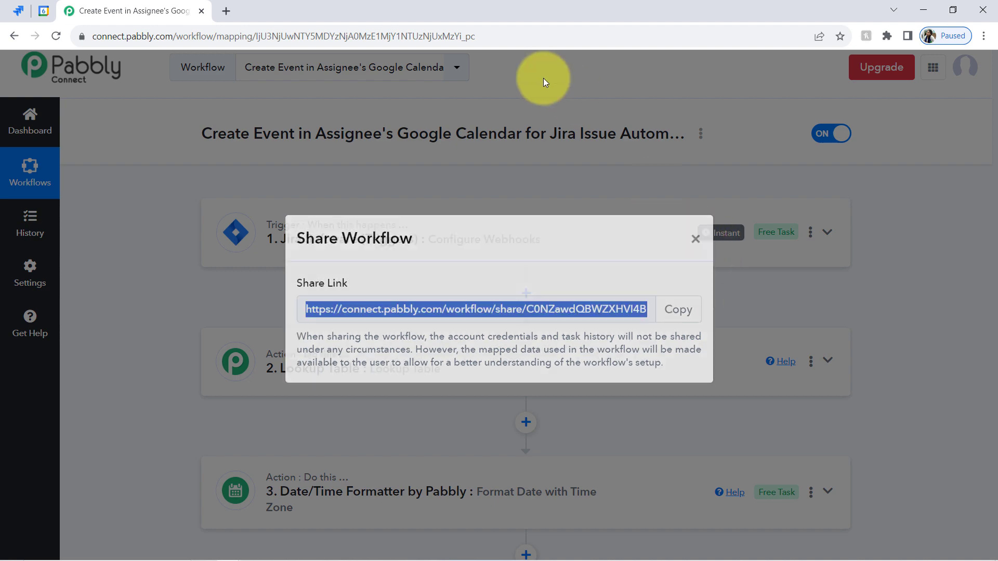